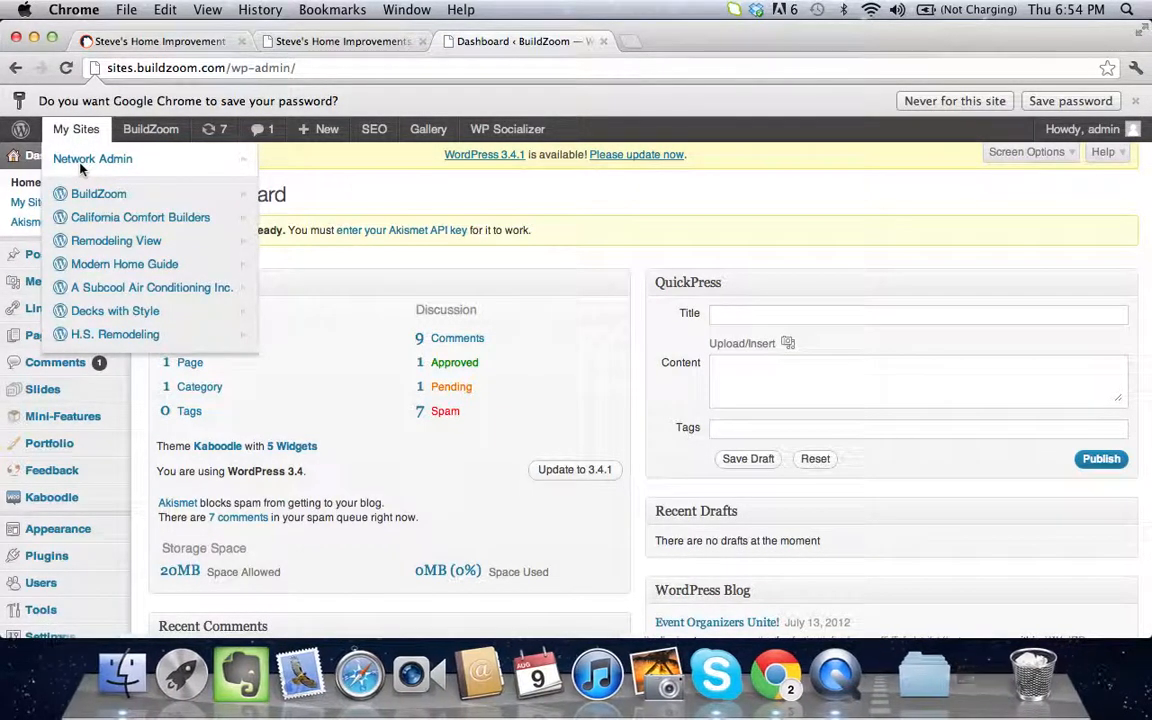
- Open the form for adding a new site in the BuildZoom network administration
{"action": "mouse_move", "coordinate": [84, 164]}
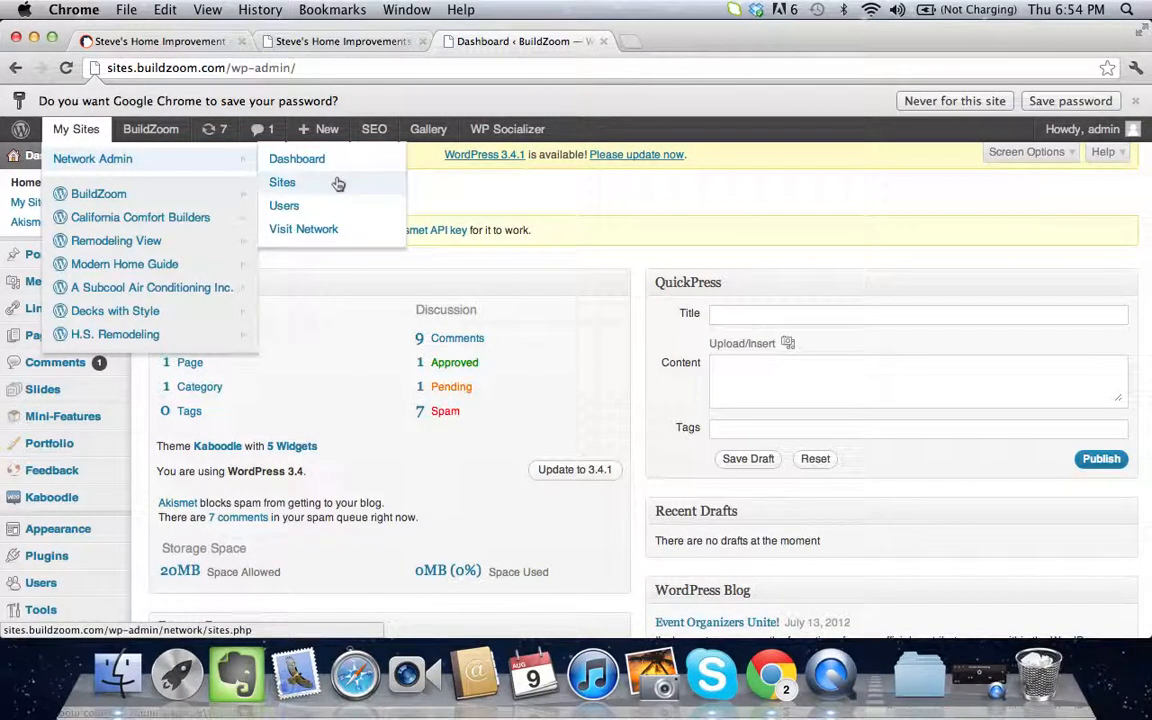
{"action": "left_click", "coordinate": [341, 46]}
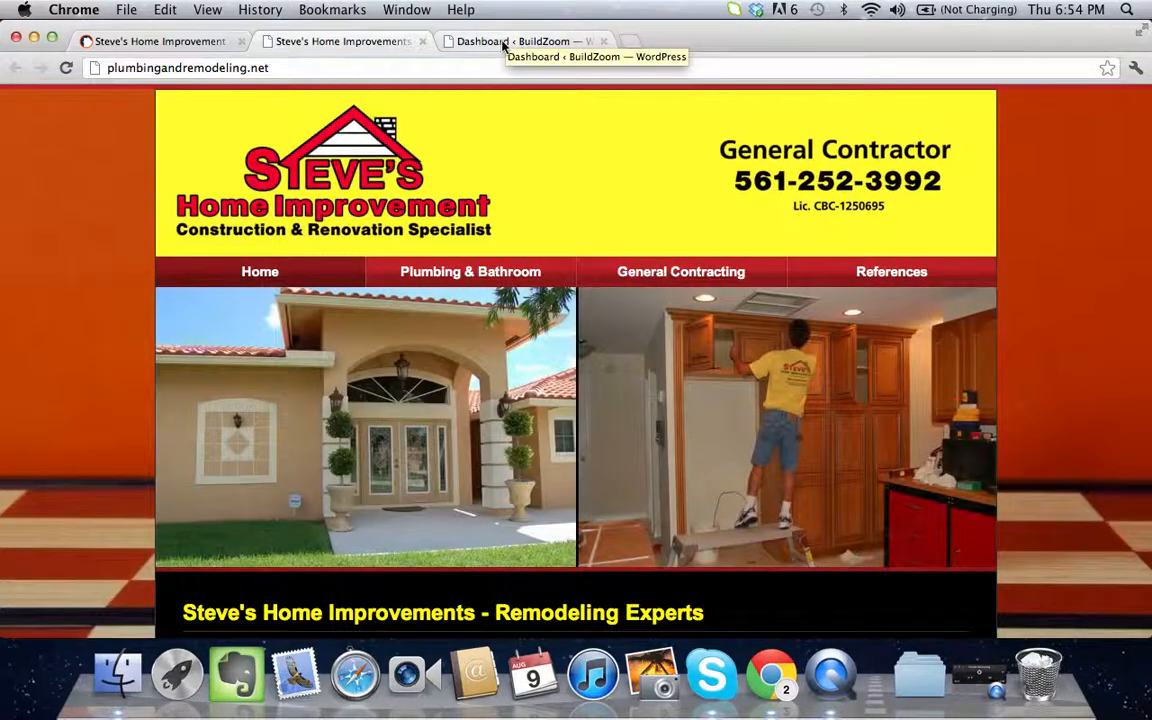
{"action": "left_click", "coordinate": [503, 44]}
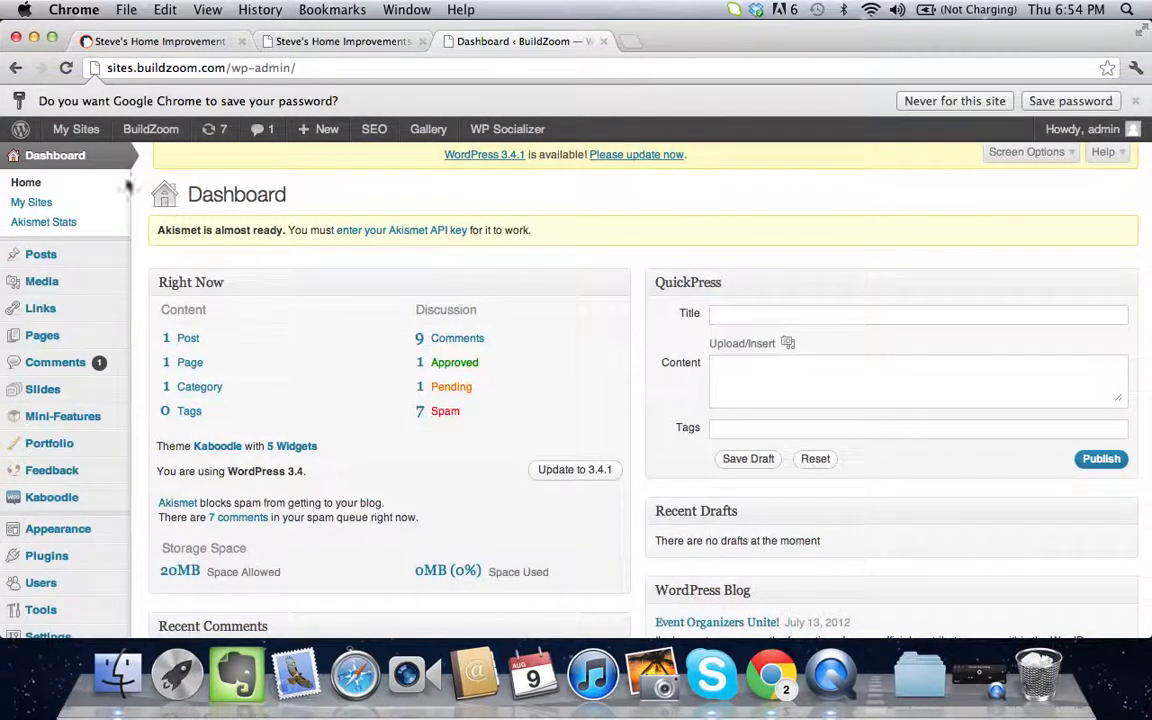
{"action": "mouse_move", "coordinate": [98, 159]}
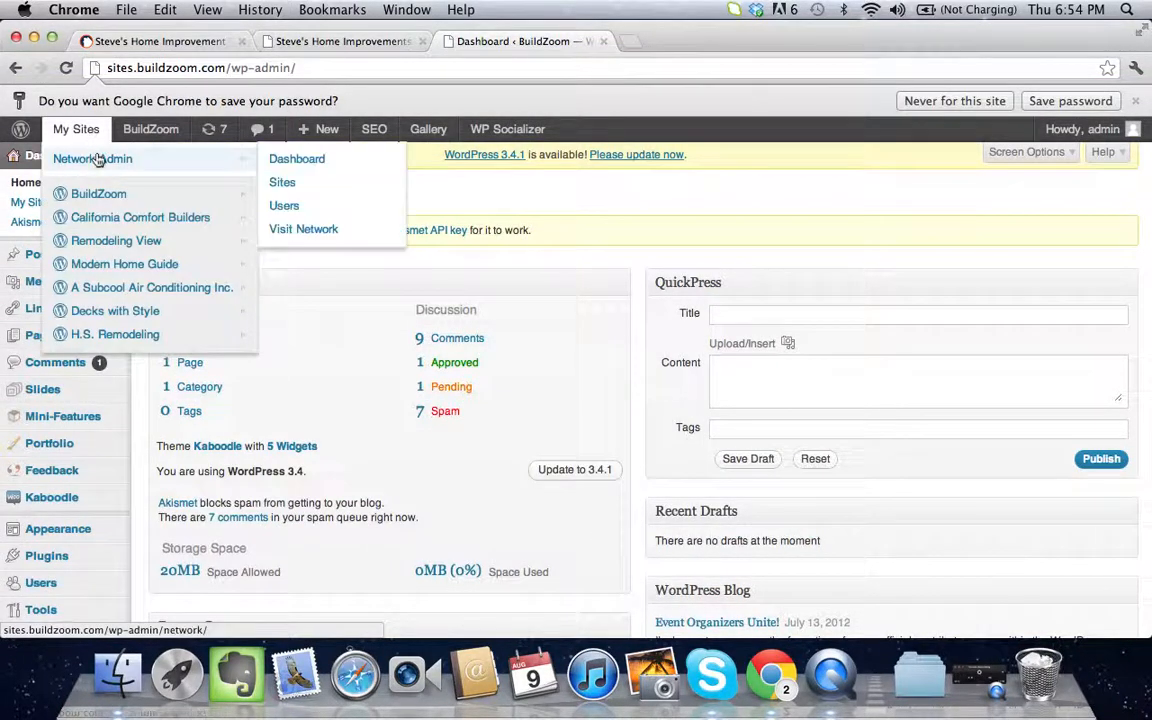
{"action": "left_click", "coordinate": [283, 183]}
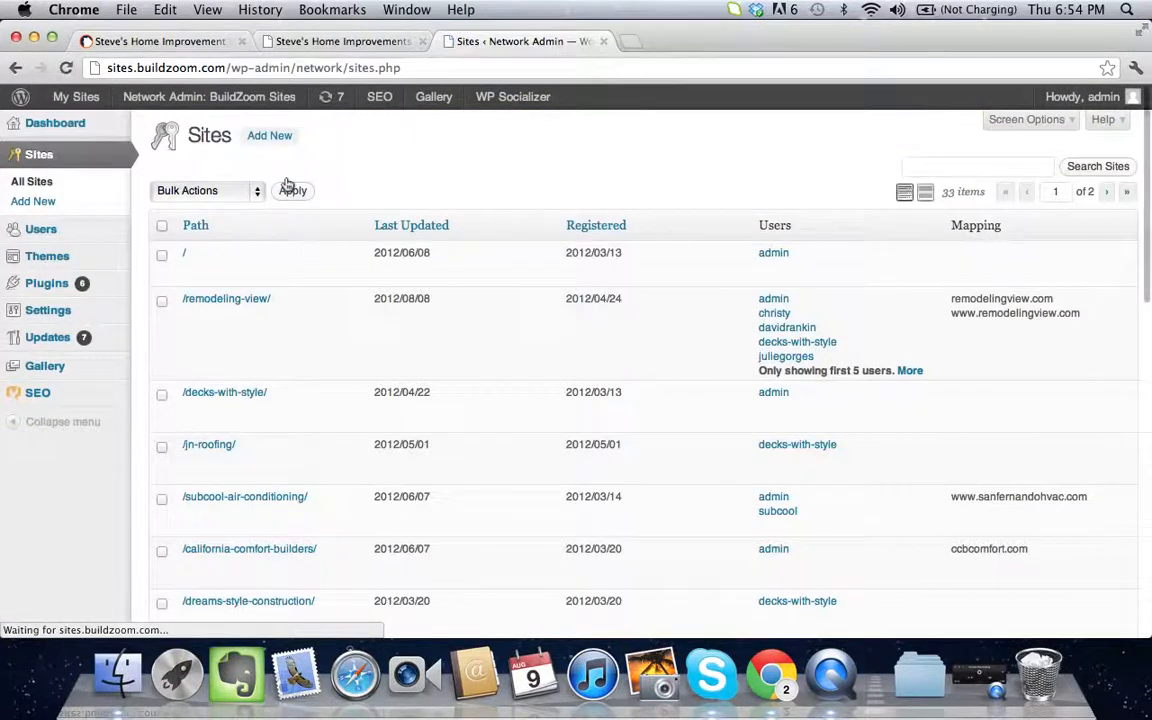
{"action": "left_click", "coordinate": [281, 140]}
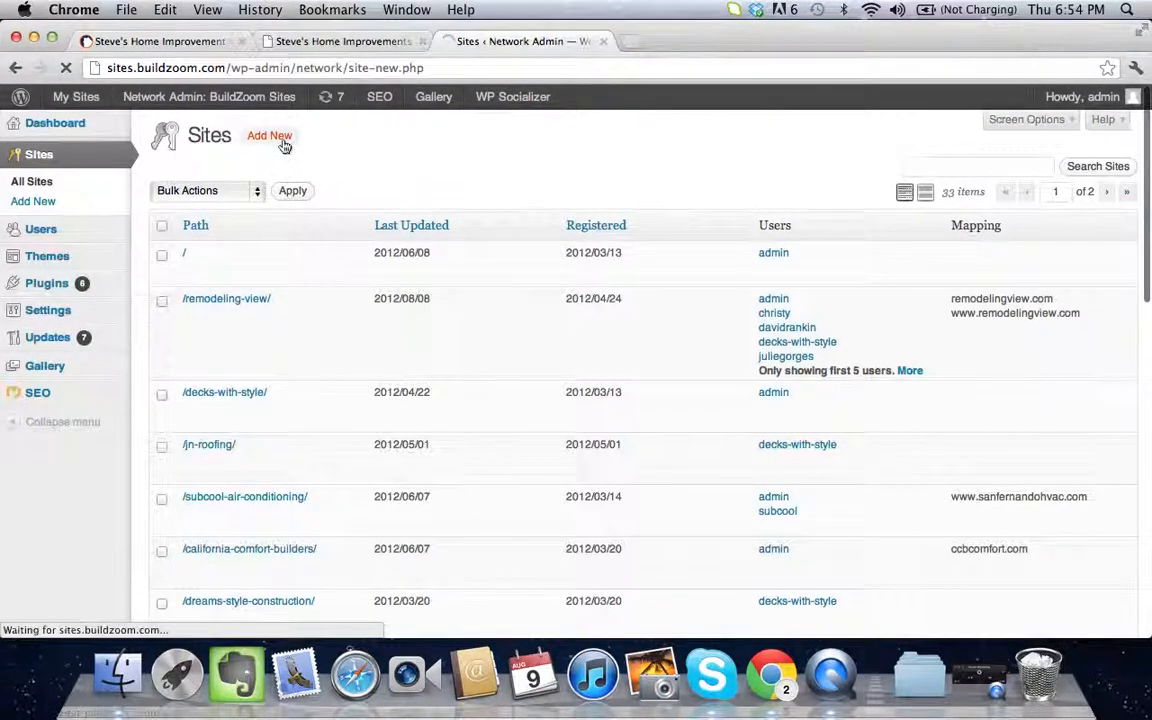
- Add a site with address steves-home-improvements, title "Steve's Home Improvements" and the administrator's e-mail
{"action": "left_click", "coordinate": [478, 193]}
{"action": "type", "text": "steves-home-"}
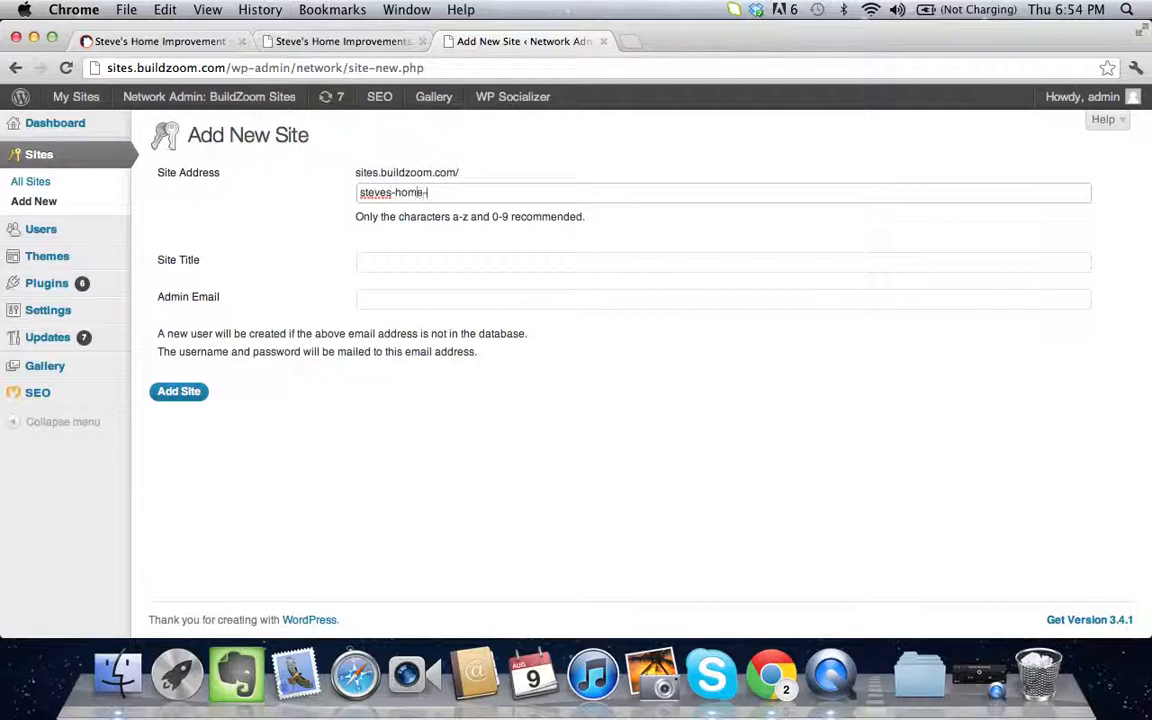
{"action": "type", "text": "improvement"}
{"action": "key", "text": "Tab"}
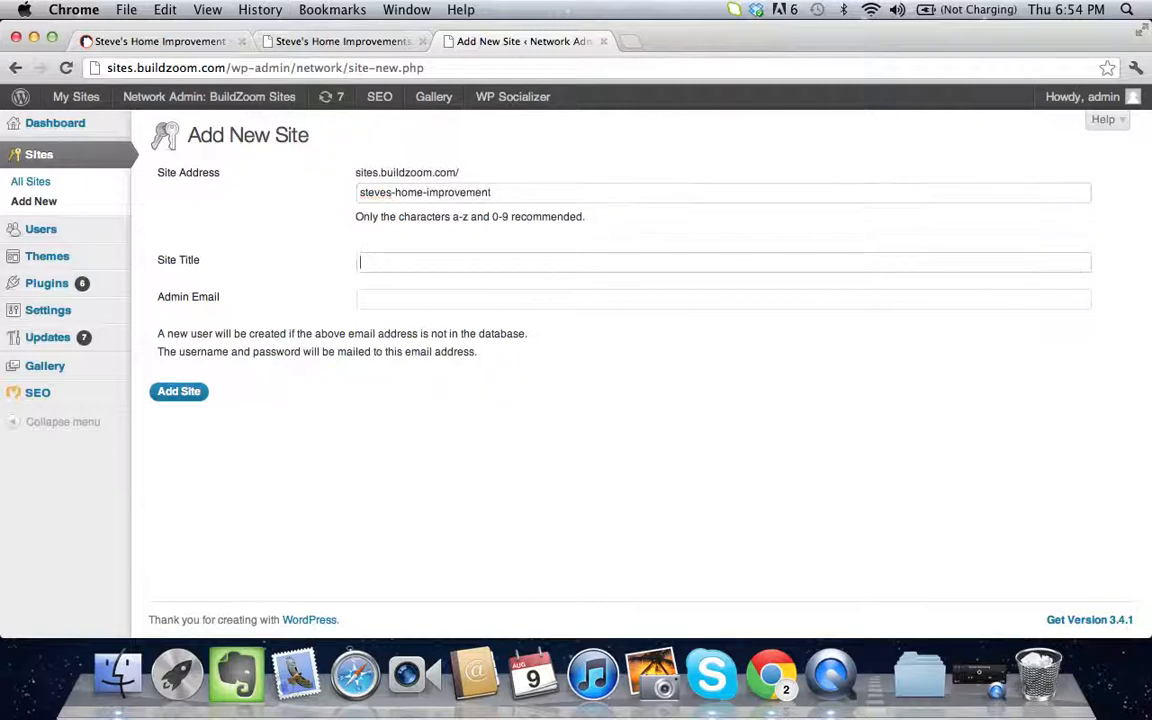
{"action": "left_click", "coordinate": [622, 190]}
{"action": "type", "text": "s"}
{"action": "key", "text": "Tab"}
{"action": "type", "text": "Steve's Home improvements"}
{"action": "key", "text": "Tab"}
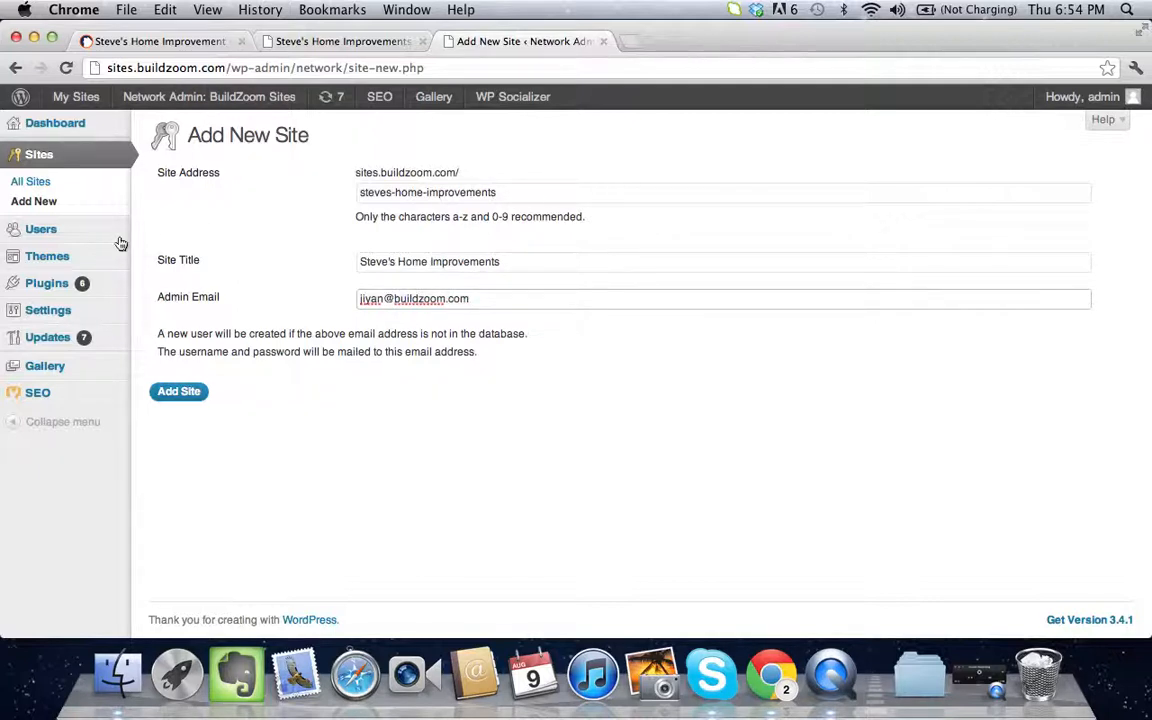
{"action": "left_click", "coordinate": [167, 391]}
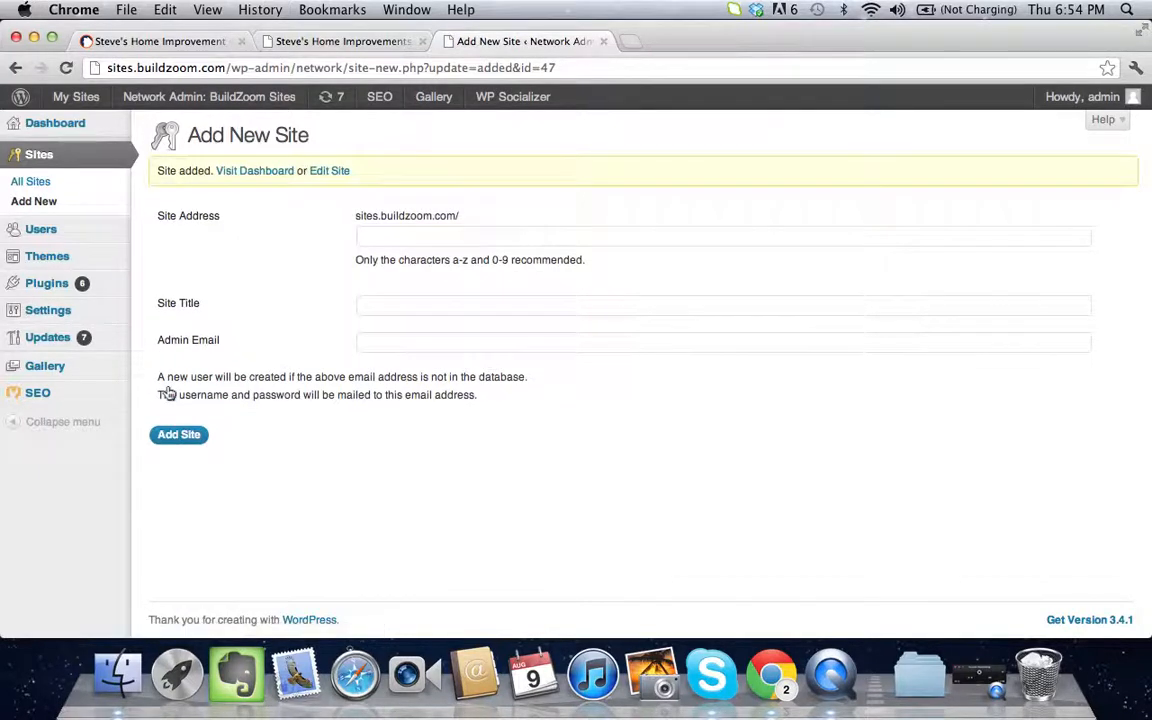
- Go to the new site's dashboard, dismiss the SEO plugin tour and activate the Buro theme
{"action": "left_click", "coordinate": [272, 177]}
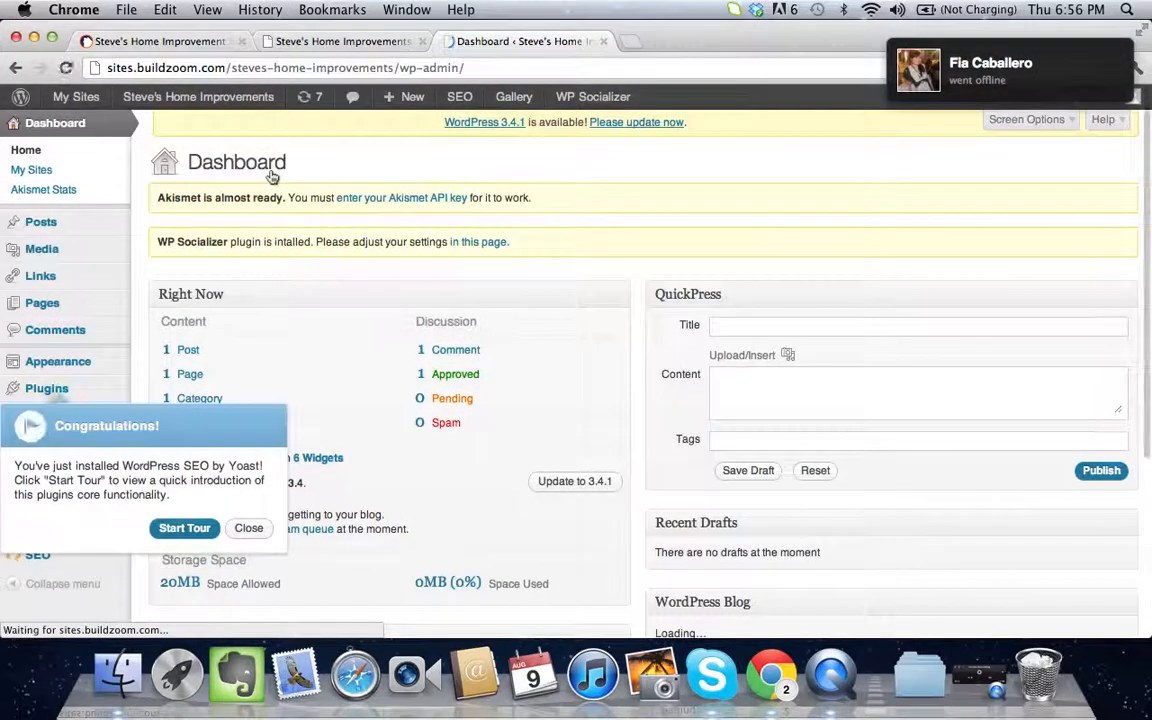
{"action": "left_click", "coordinate": [265, 535]}
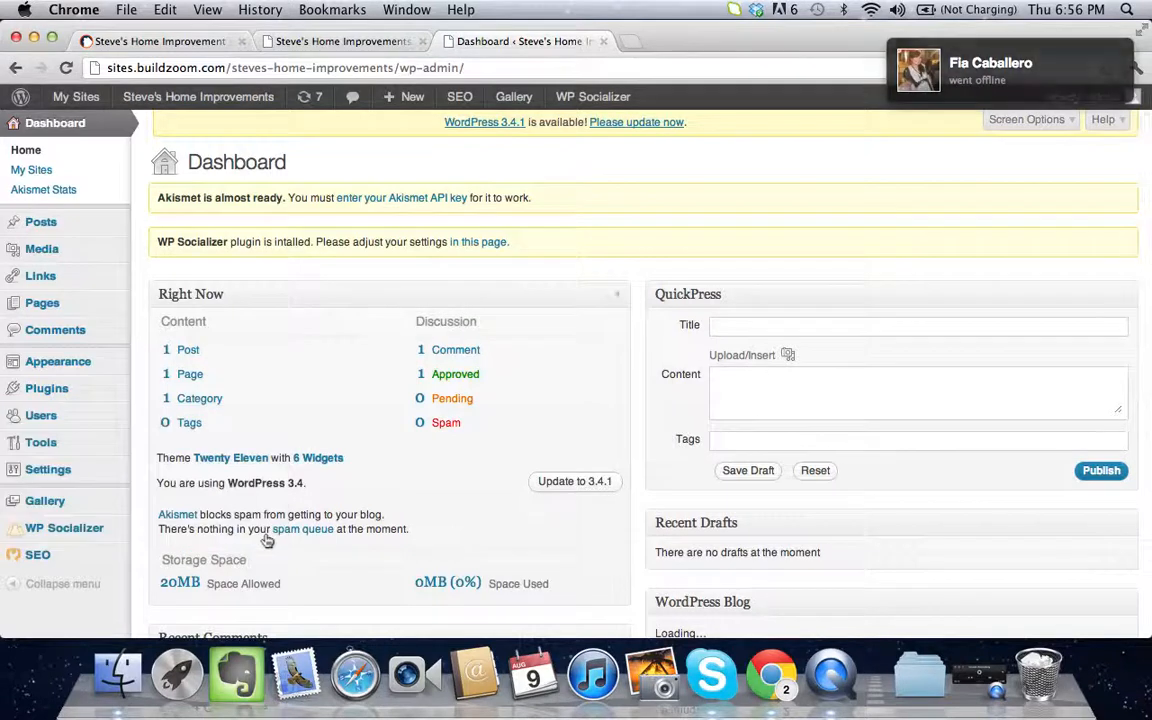
{"action": "mouse_move", "coordinate": [120, 375]}
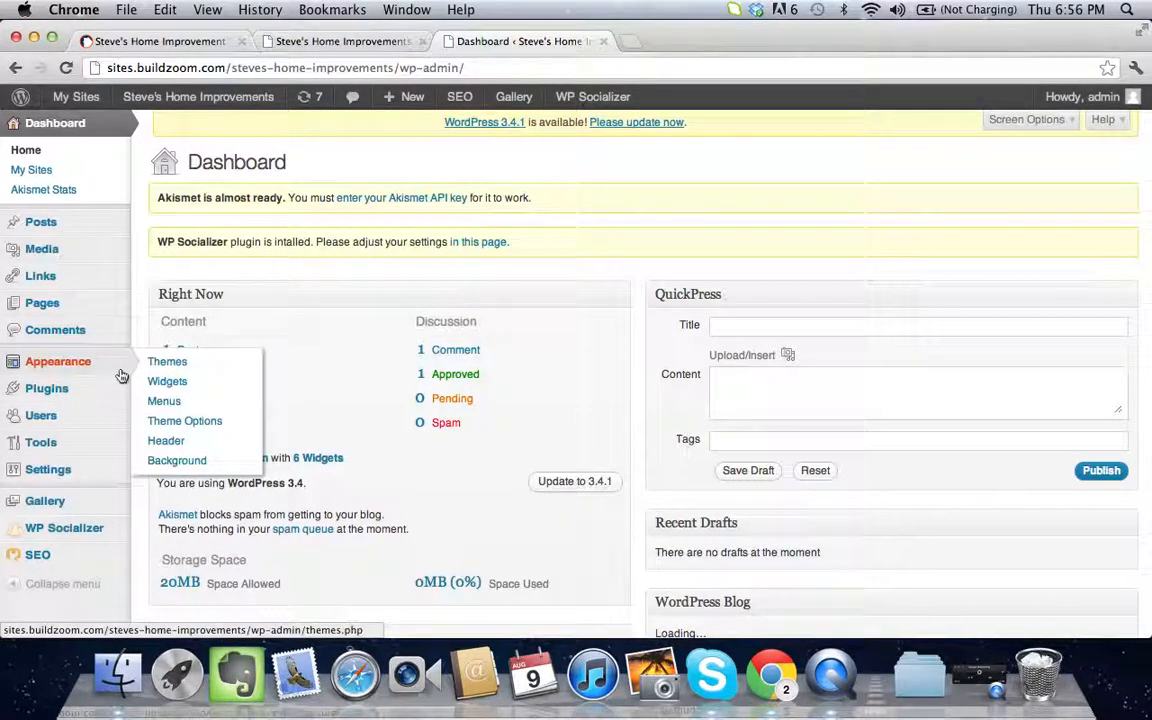
{"action": "left_click", "coordinate": [170, 364]}
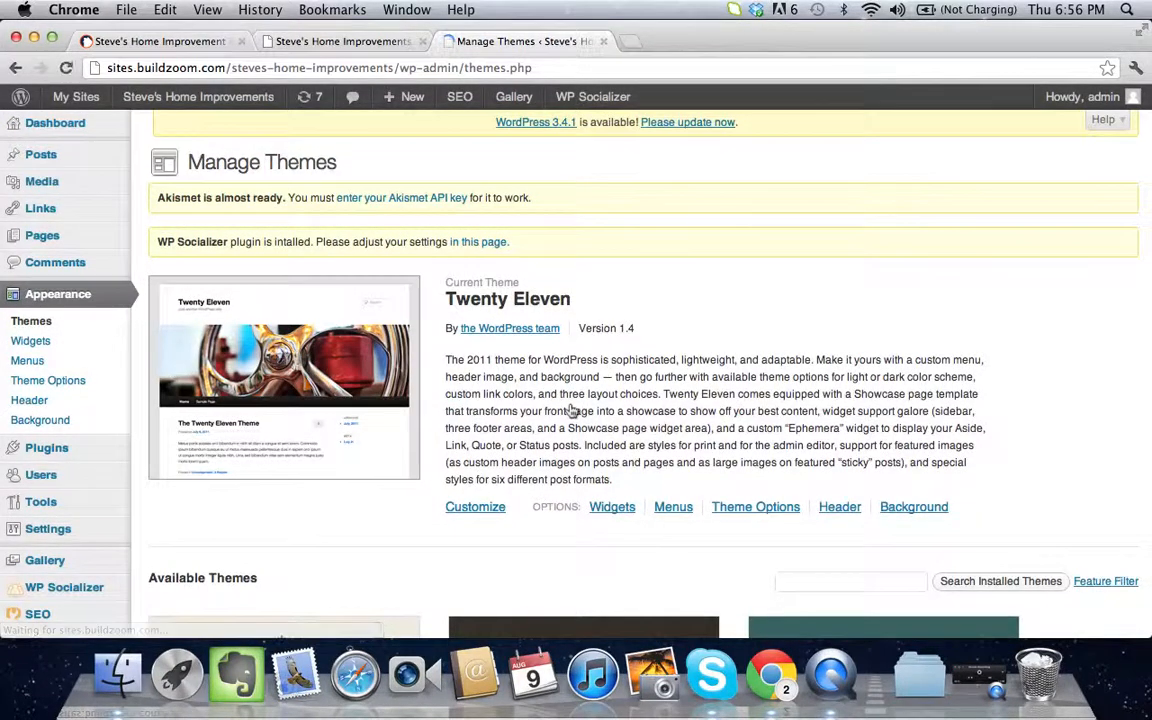
{"action": "scroll", "coordinate": [573, 411], "scroll_direction": "down", "scroll_amount": 5}
{"action": "left_click", "coordinate": [466, 556]}
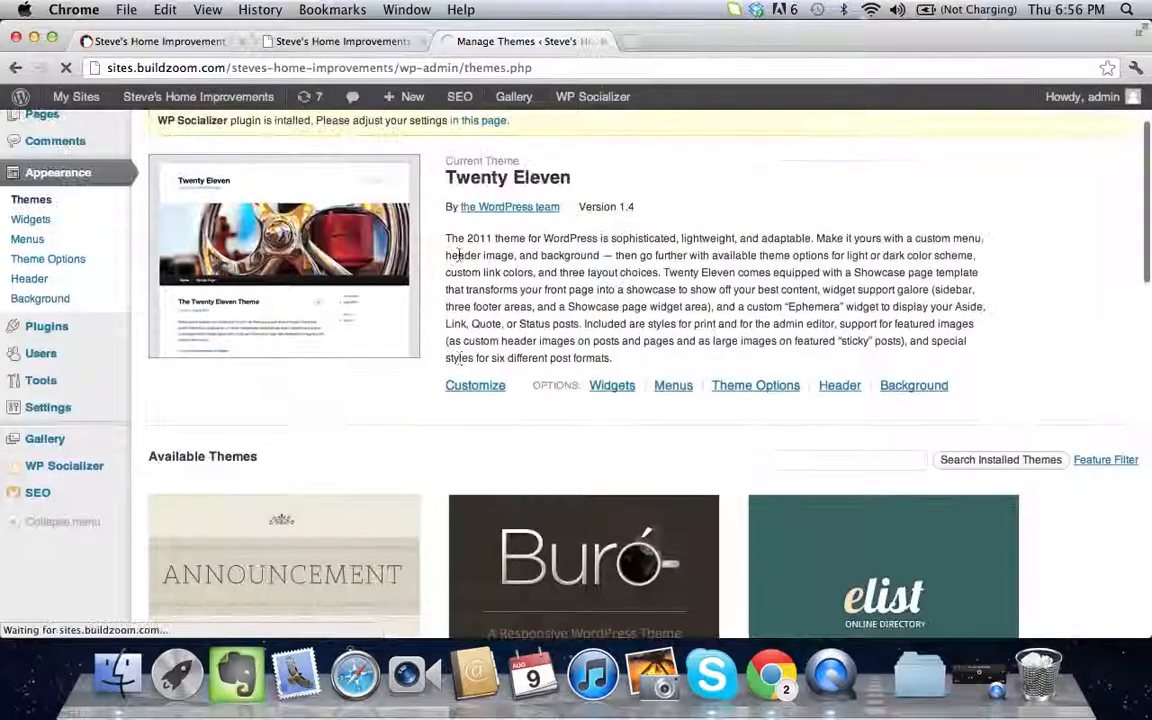
- View the new site's front page in a separate tab, then return to its administration
{"action": "mouse_move", "coordinate": [262, 98]}
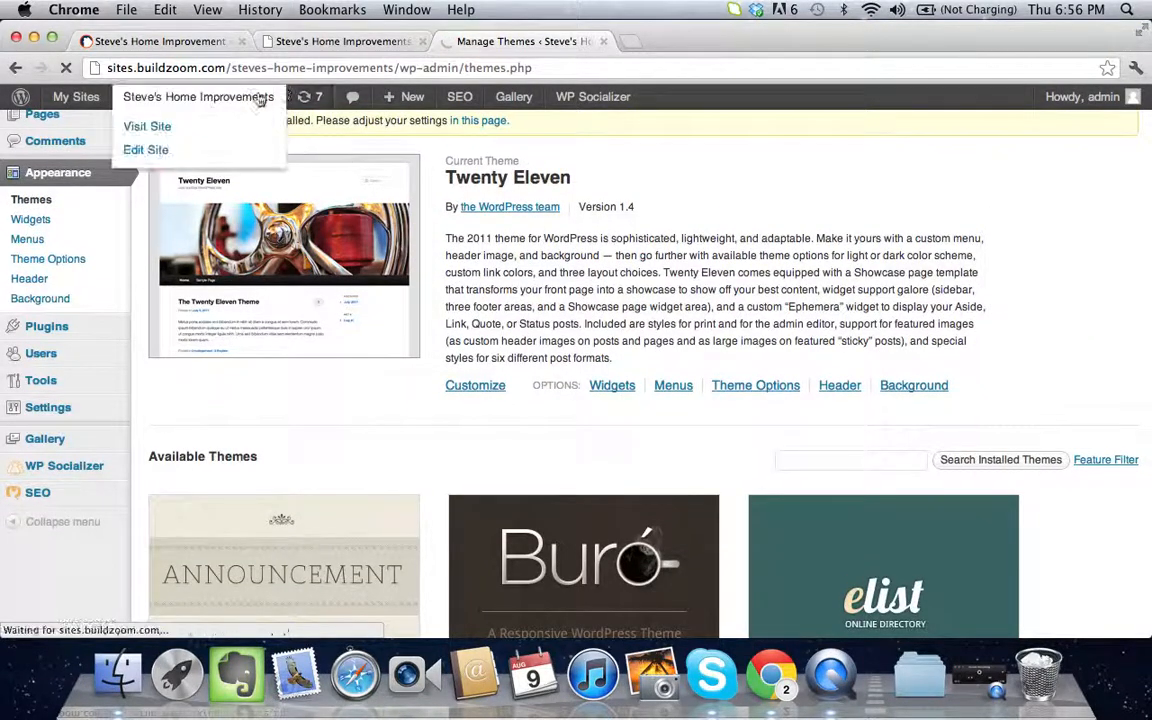
{"action": "left_click", "coordinate": [234, 100], "text": "super"}
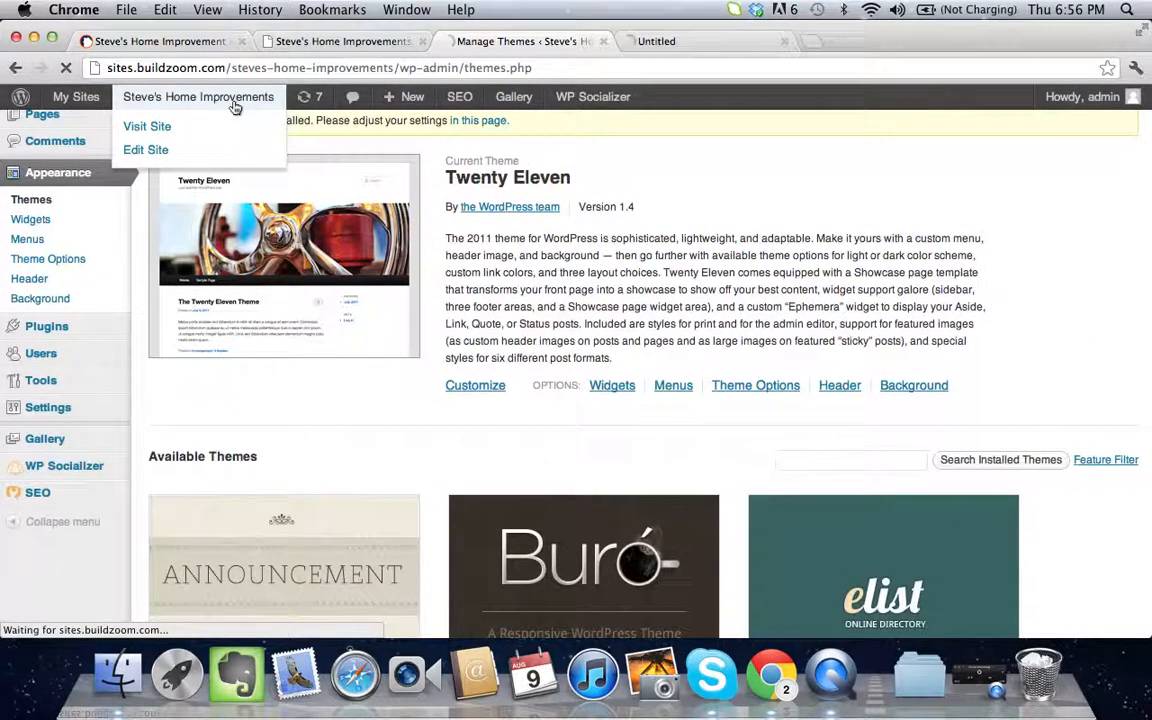
{"action": "left_click", "coordinate": [703, 40]}
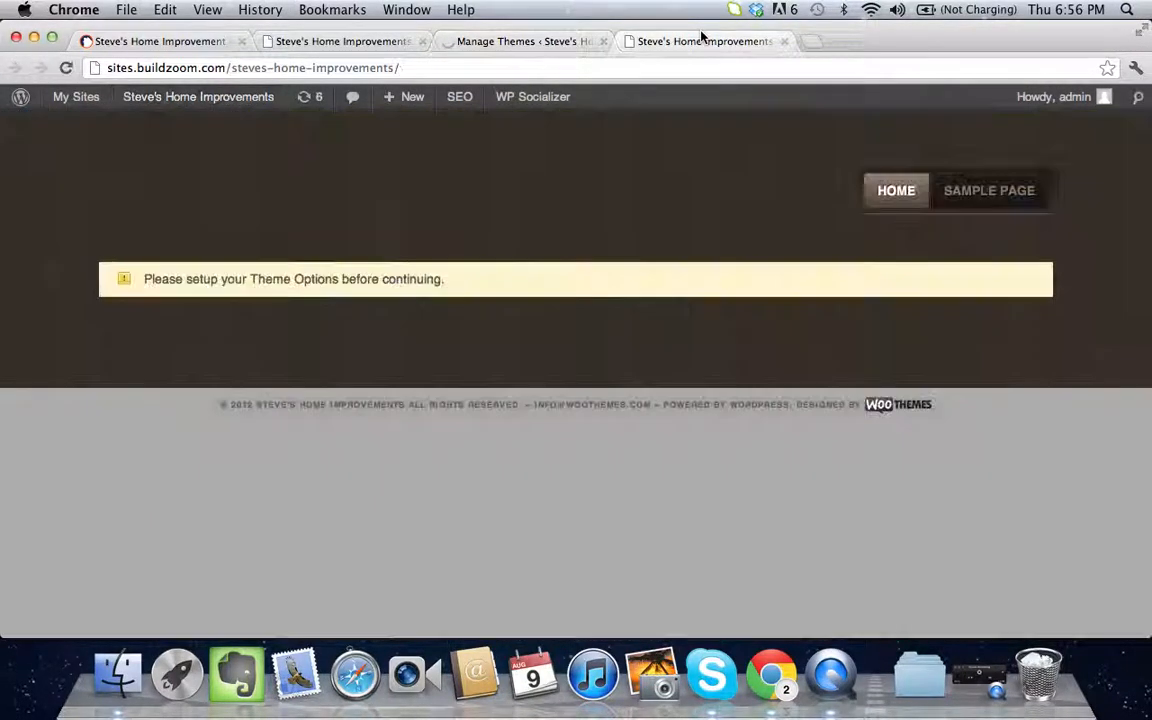
{"action": "left_click", "coordinate": [535, 45]}
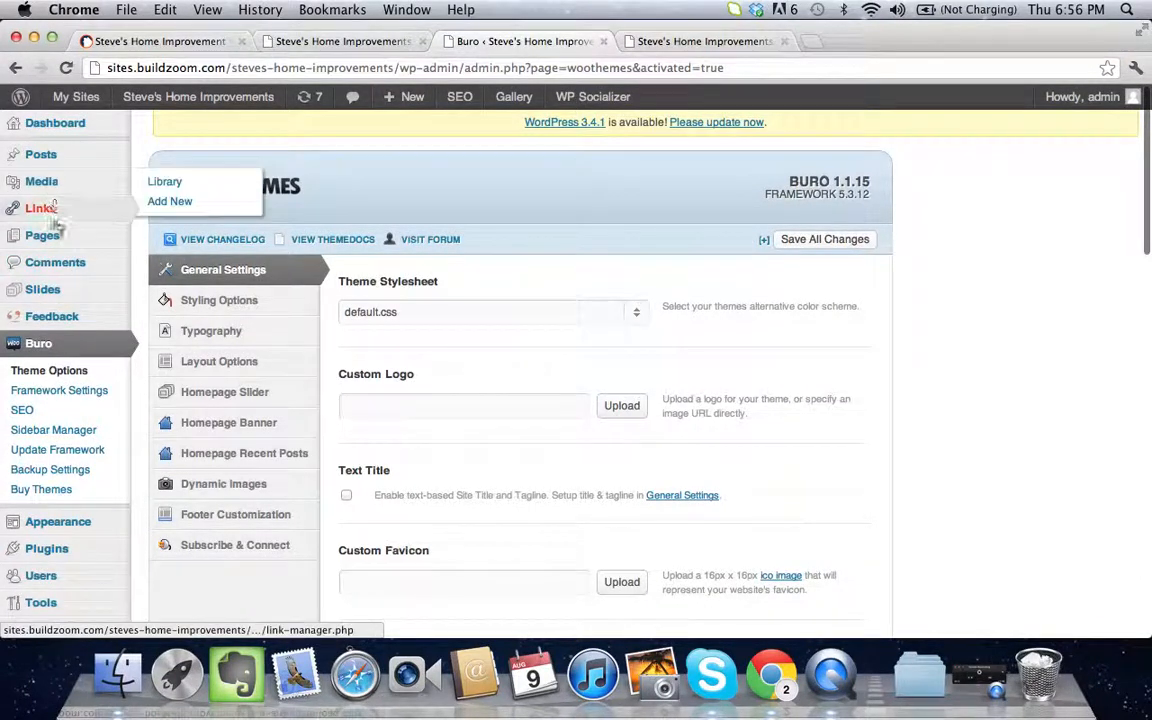
- Start a new page on the site and title it "About"
{"action": "mouse_move", "coordinate": [57, 239]}
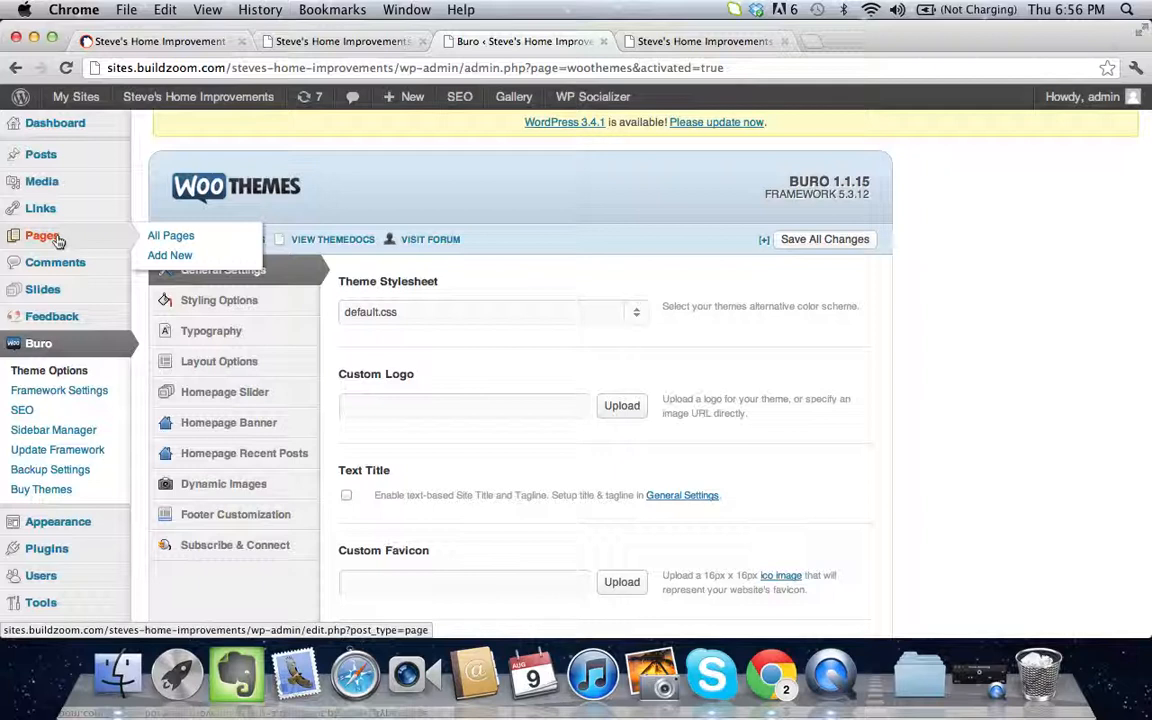
{"action": "left_click", "coordinate": [182, 256]}
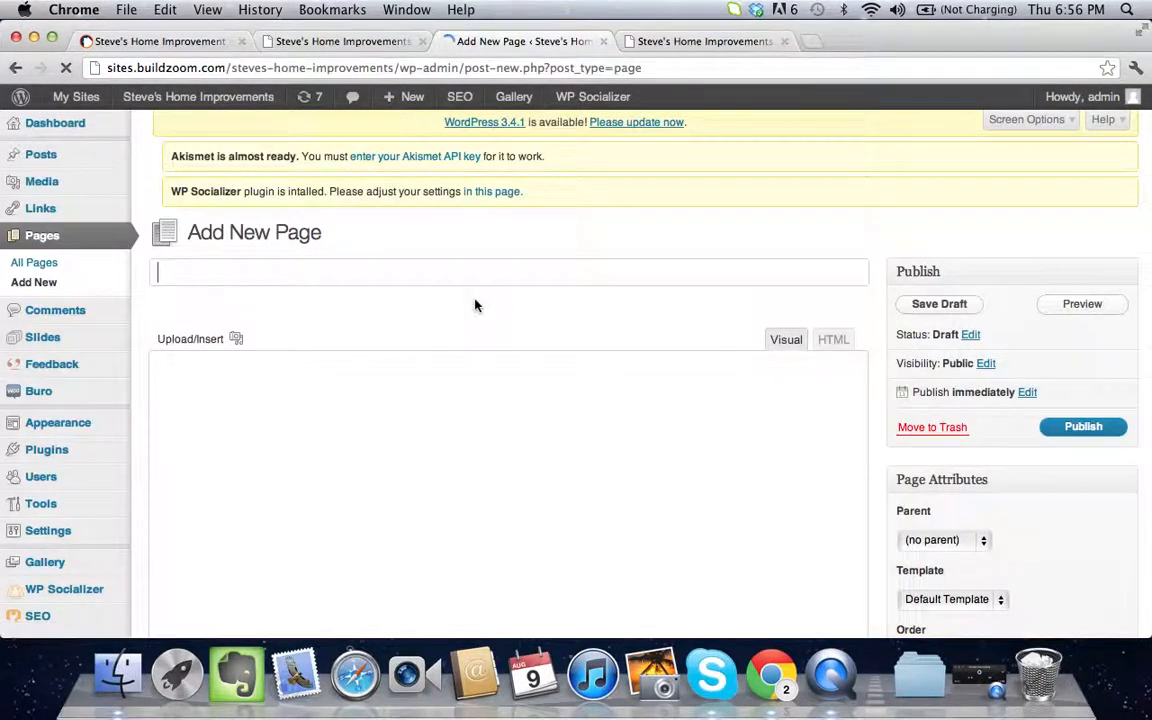
{"action": "left_click", "coordinate": [473, 298]}
{"action": "type", "text": "About"}
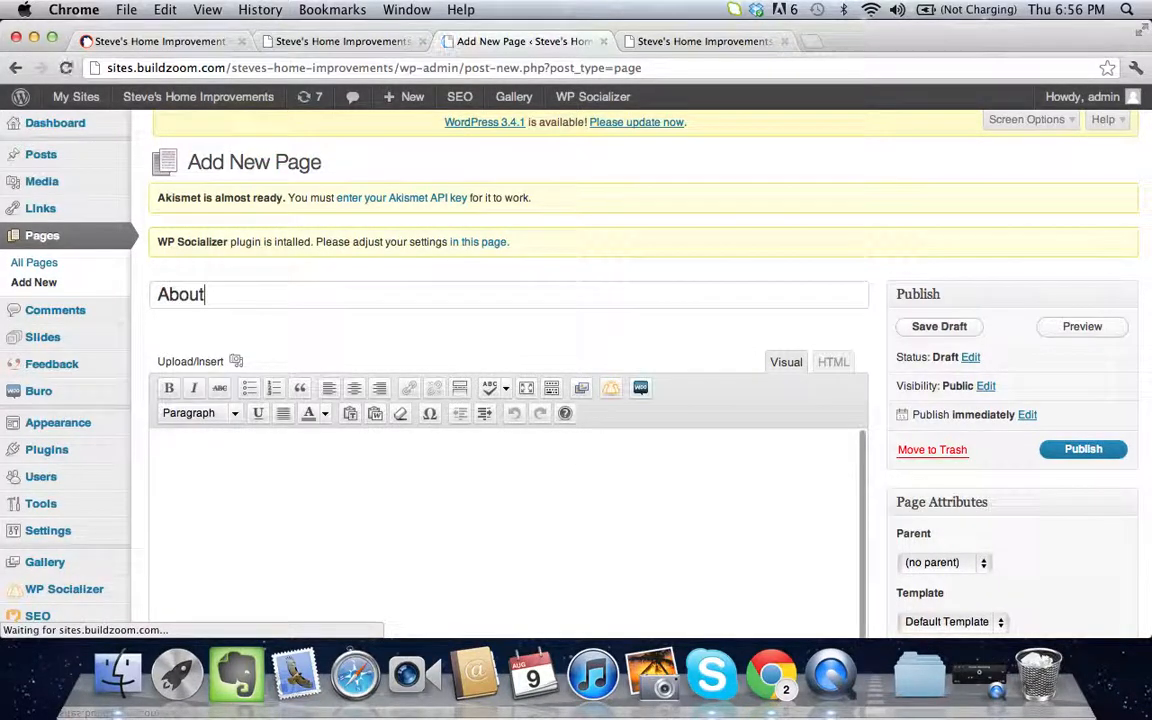
{"action": "scroll", "coordinate": [430, 220], "scroll_direction": "down", "scroll_amount": 2}
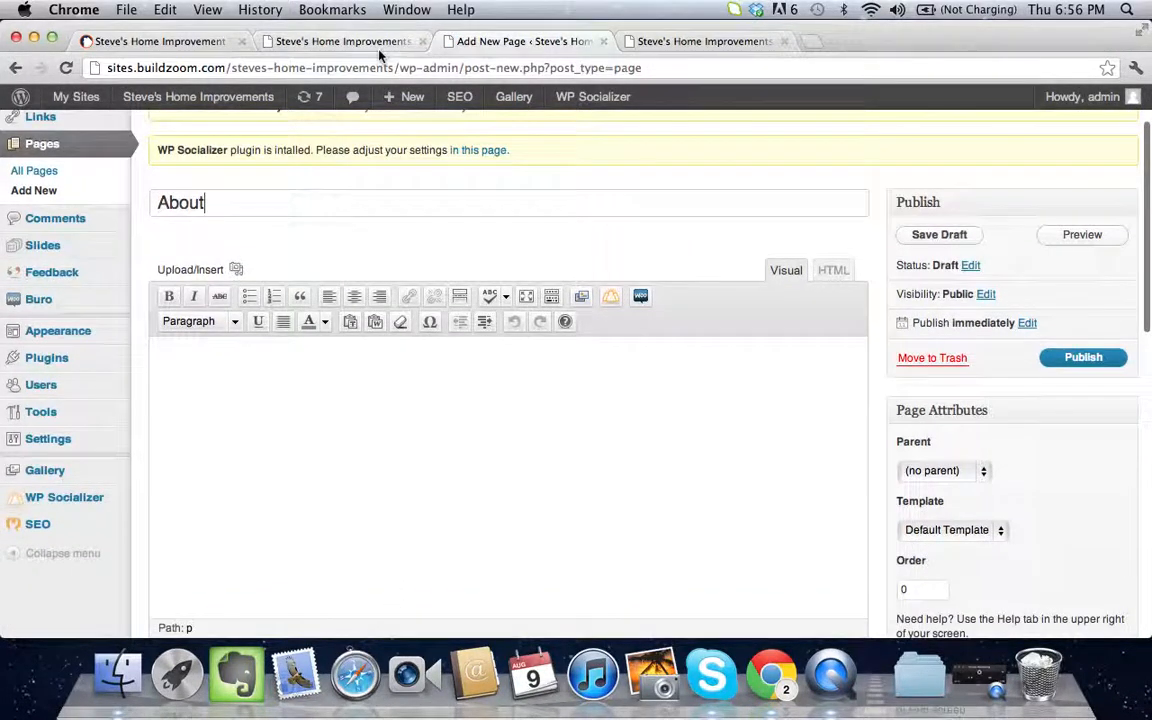
- Copy the two company description paragraphs from the plumbingandremodeling.net home page into the About page body via its HTML view
{"action": "left_click", "coordinate": [344, 44]}
{"action": "scroll", "coordinate": [462, 214], "scroll_direction": "down", "scroll_amount": 10}
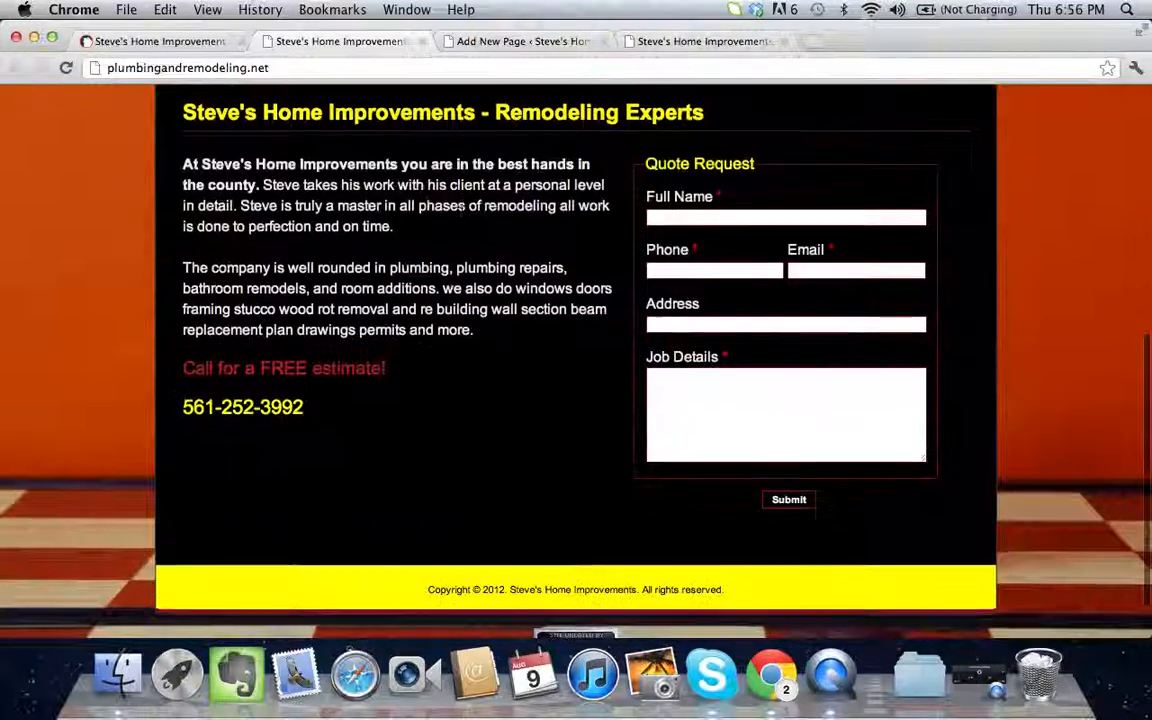
{"action": "left_click_drag", "start_coordinate": [505, 342], "coordinate": [192, 160]}
{"action": "key", "text": "super+c"}
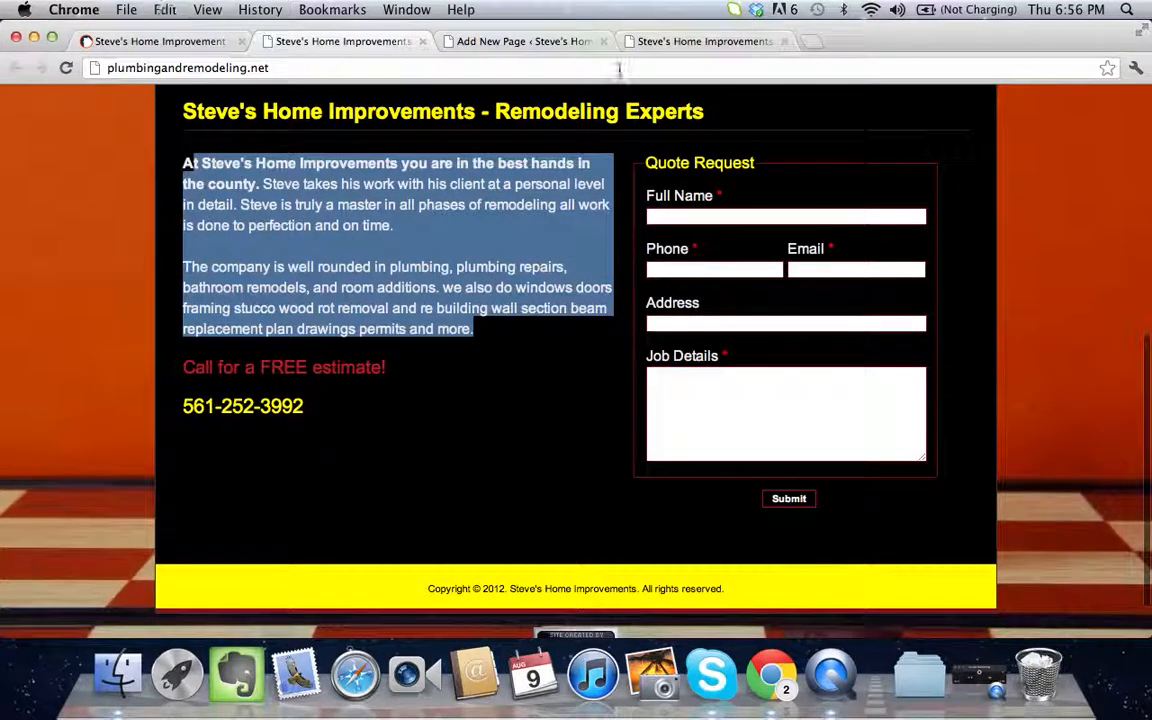
{"action": "left_click", "coordinate": [553, 43]}
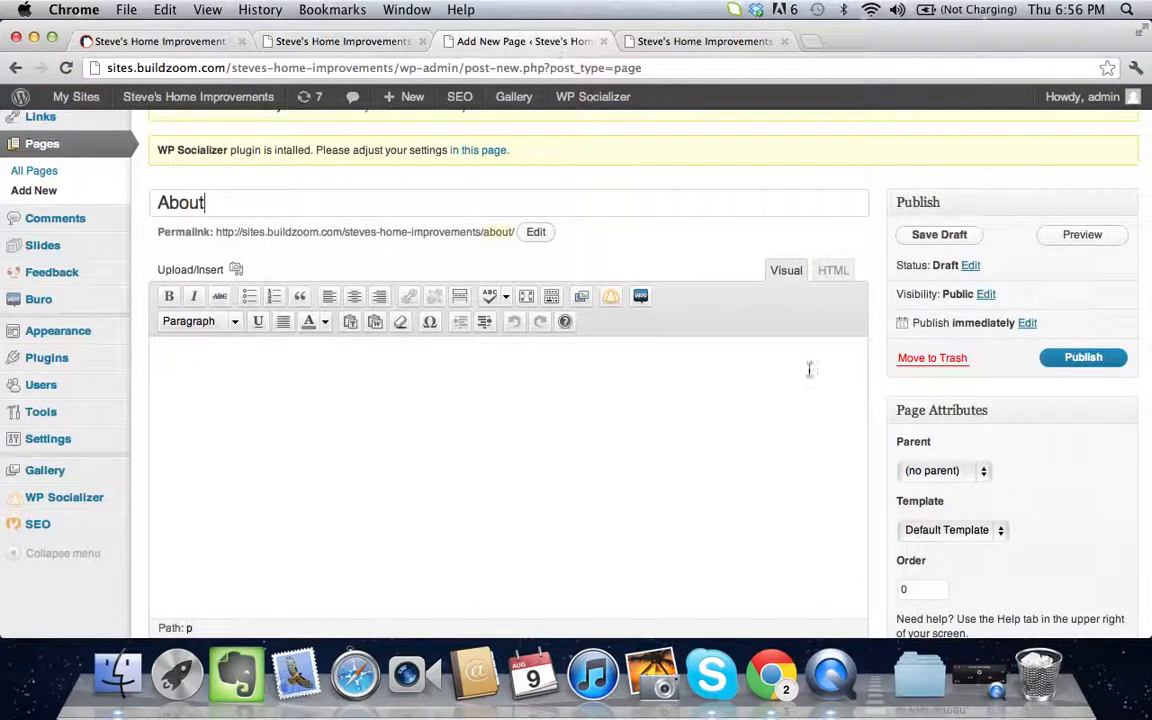
{"action": "left_click", "coordinate": [833, 272]}
{"action": "key", "text": "super+v"}
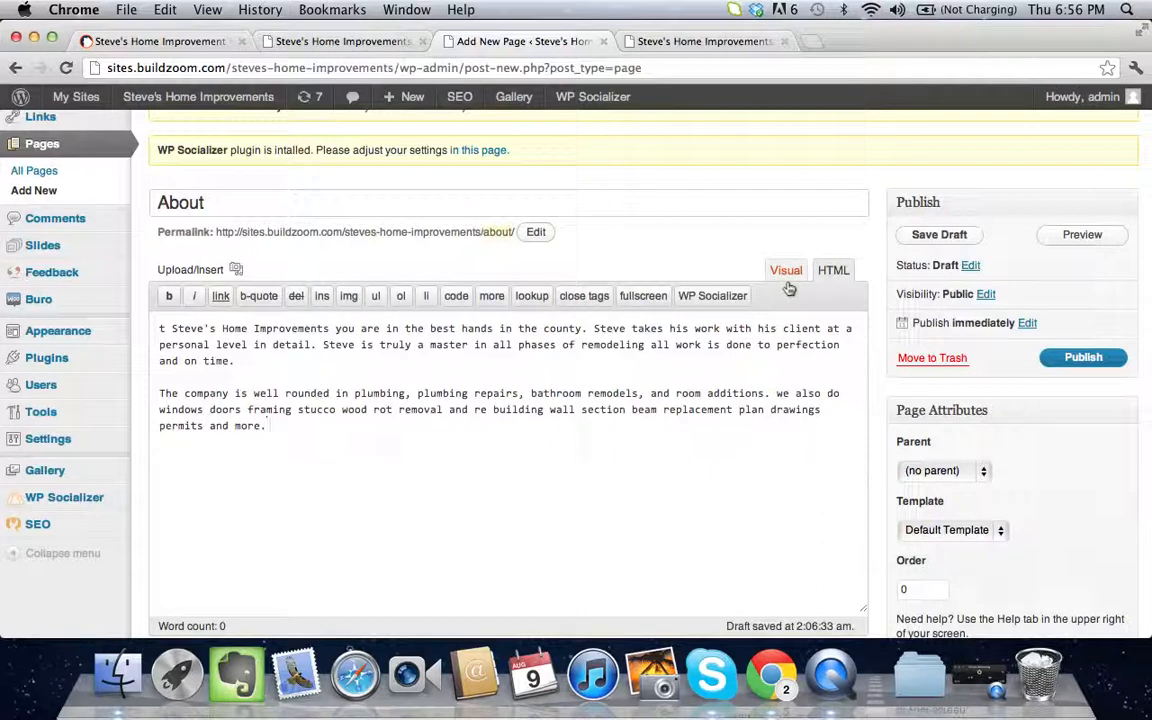
{"action": "left_click", "coordinate": [786, 271]}
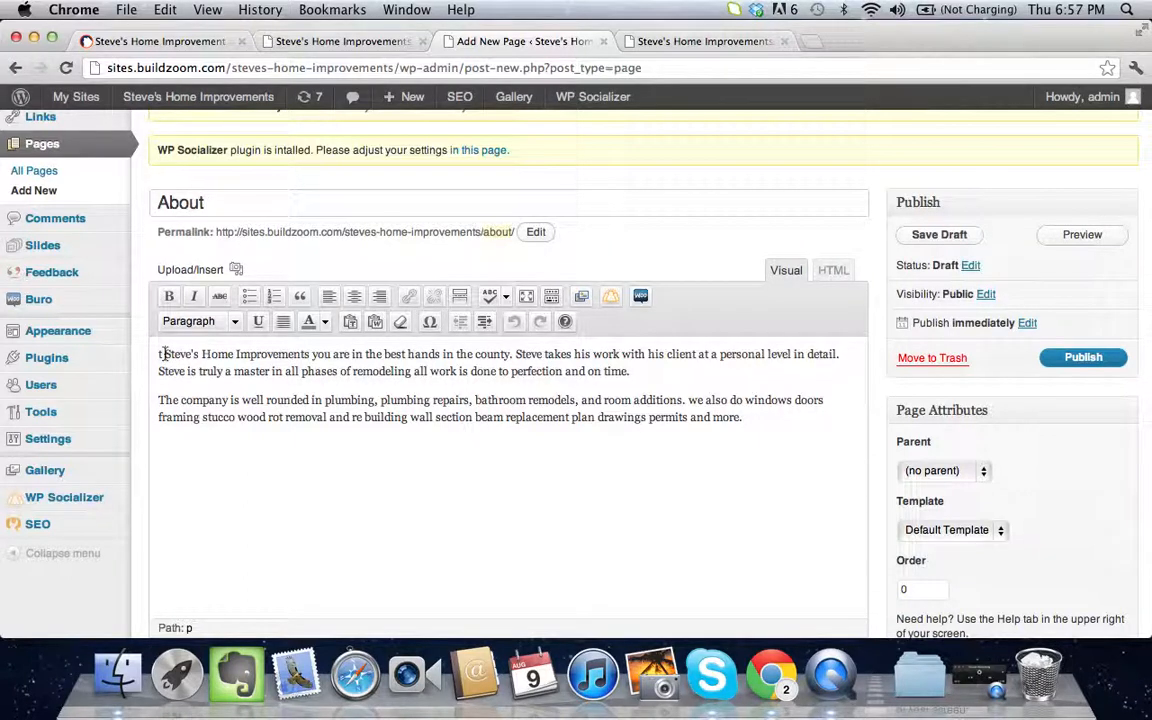
- Delete the stray "t" at the start of the About text and publish the page
{"action": "key", "text": "BackSpace"}
{"action": "key", "text": "BackSpace"}
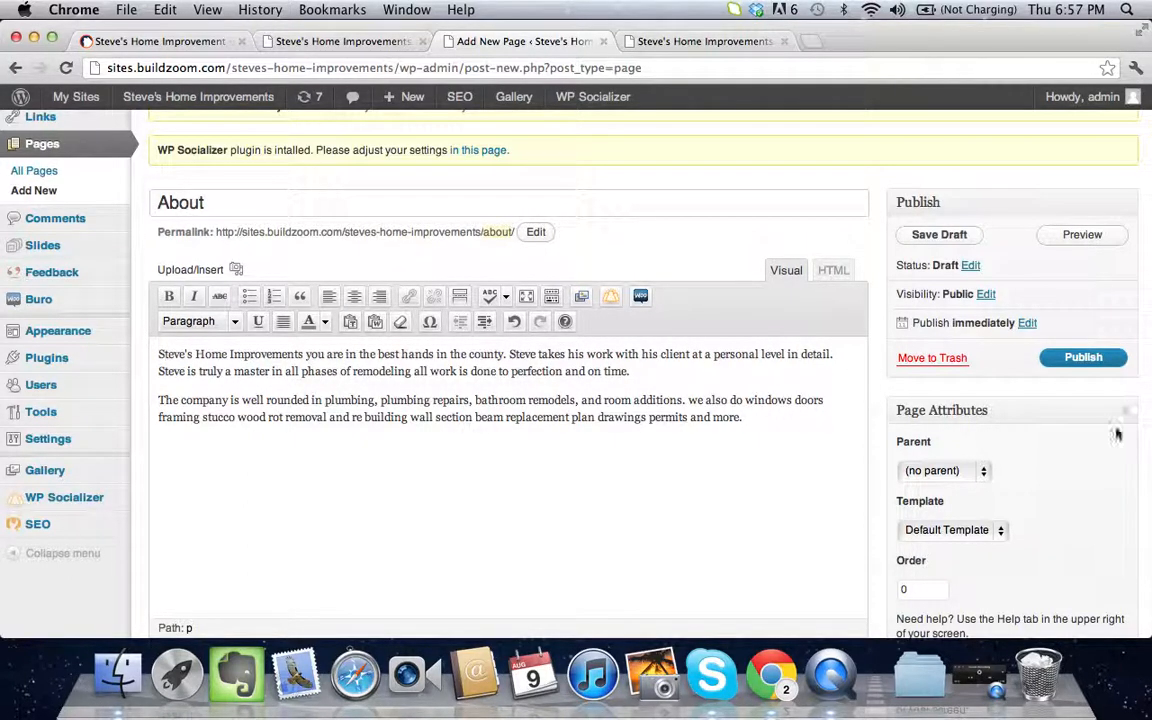
{"action": "left_click", "coordinate": [1082, 357]}
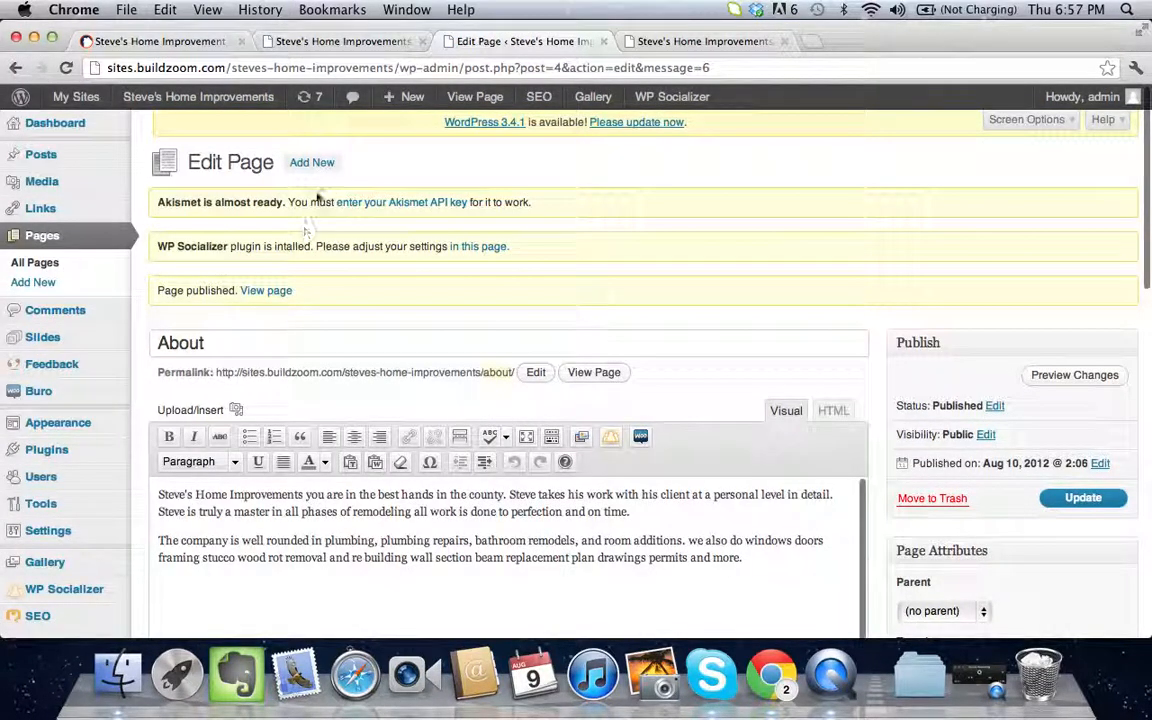
- Start another new page and title it "Services"
{"action": "left_click", "coordinate": [308, 166]}
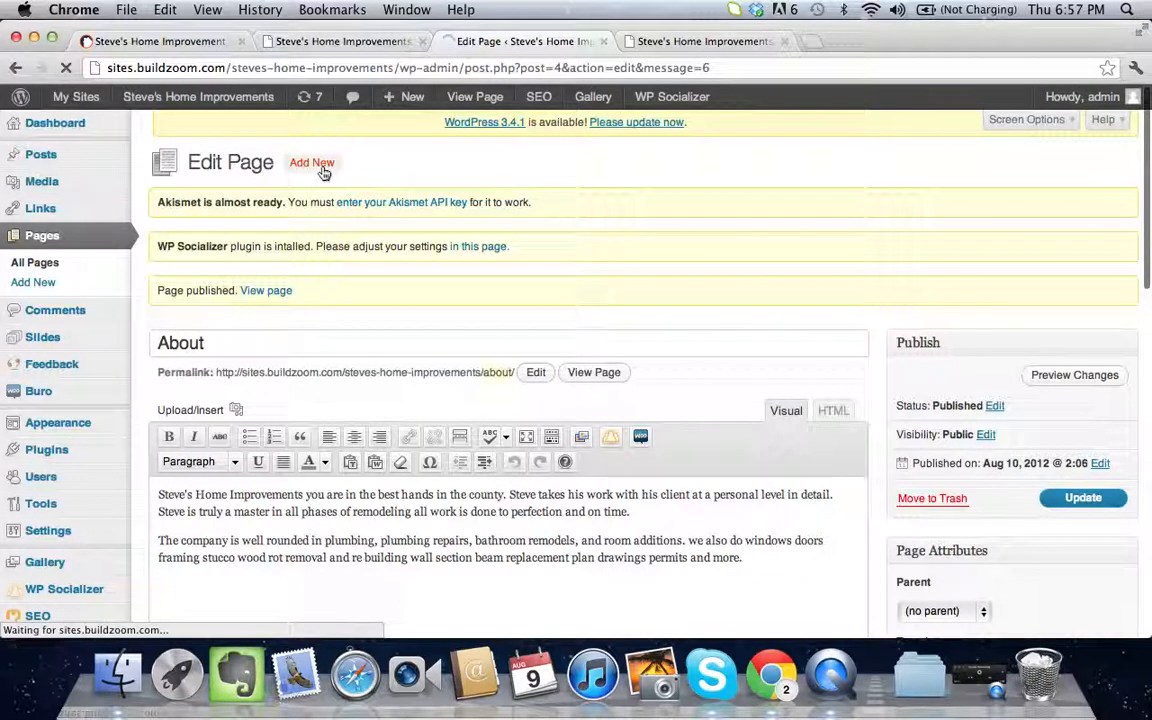
{"action": "left_click", "coordinate": [299, 290]}
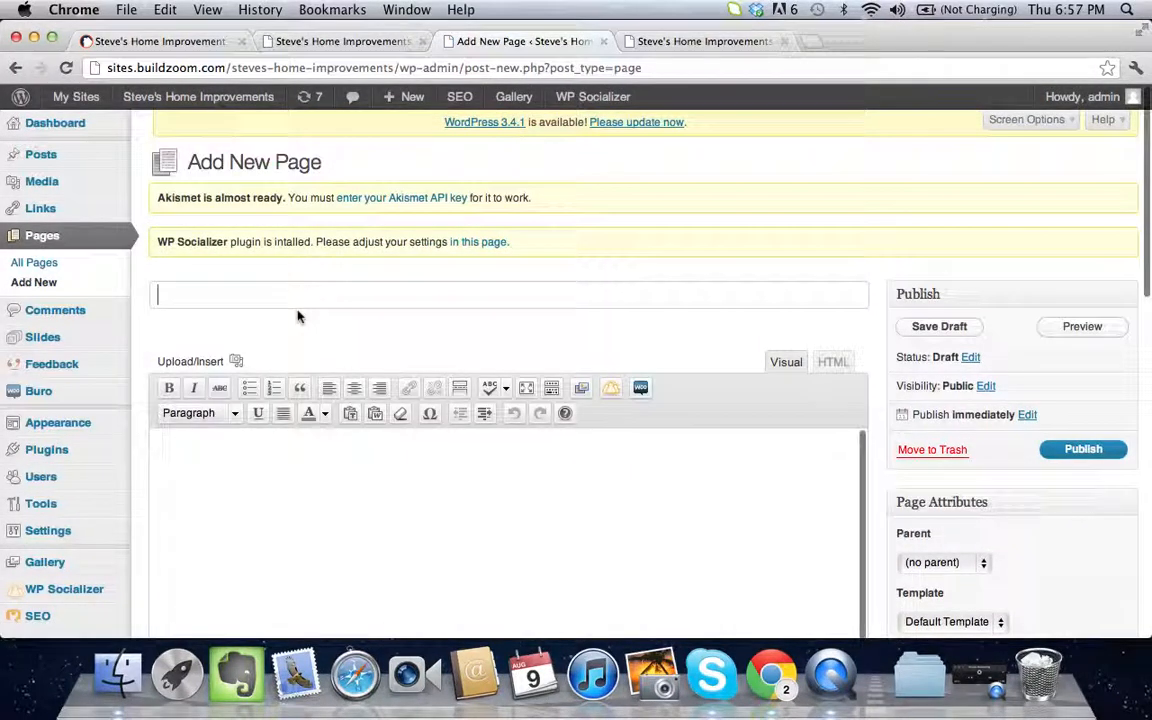
{"action": "type", "text": "Services"}
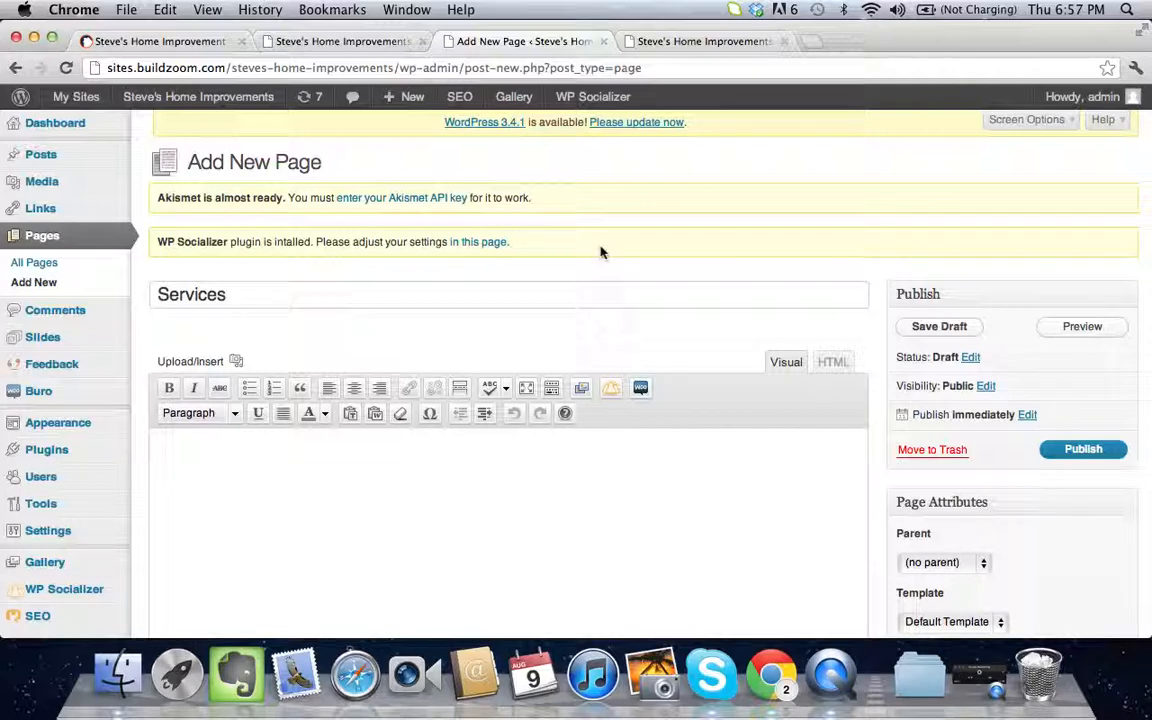
{"action": "scroll", "coordinate": [602, 252], "scroll_direction": "down", "scroll_amount": 3}
- Copy the description paragraph from the General Contracting page of plumbingandremodeling.net
{"action": "left_click", "coordinate": [367, 43]}
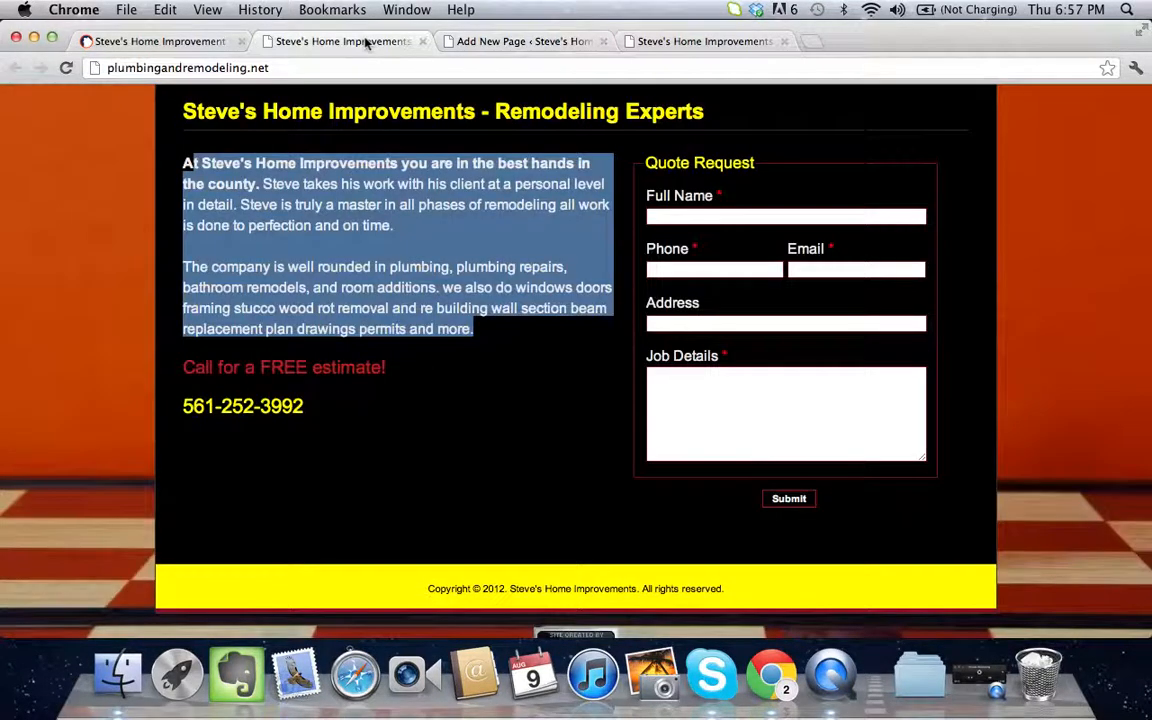
{"action": "scroll", "coordinate": [581, 239], "scroll_direction": "up", "scroll_amount": 5}
{"action": "scroll", "coordinate": [580, 239], "scroll_direction": "up", "scroll_amount": 3}
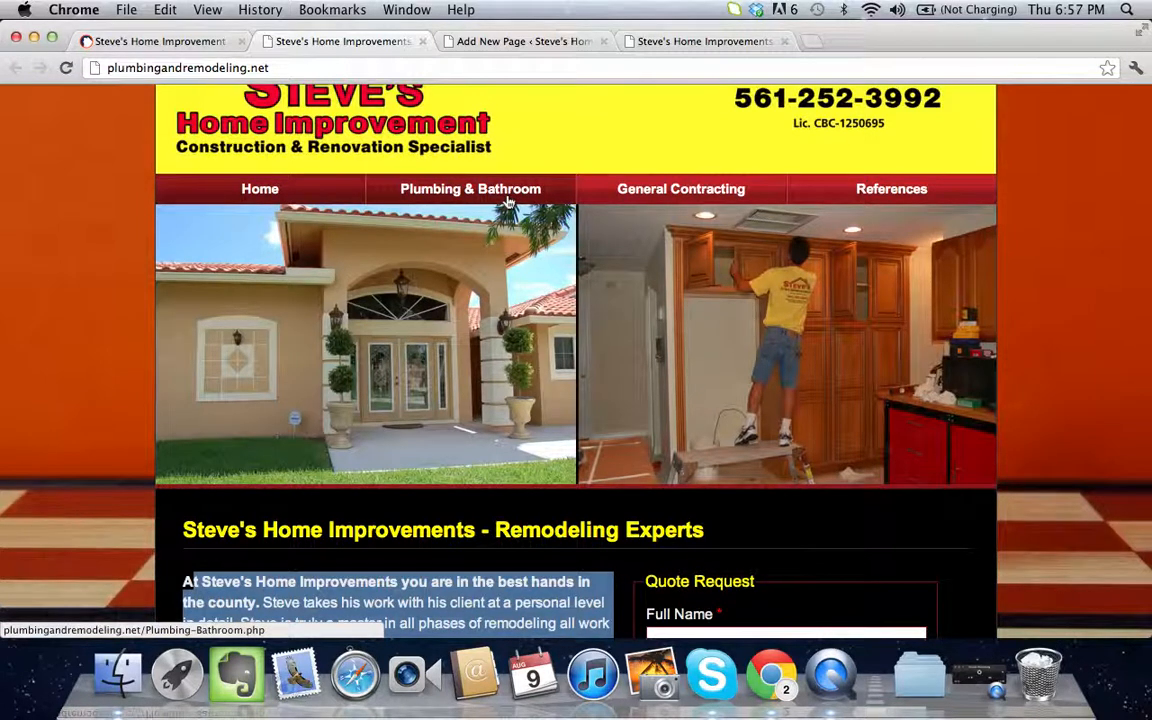
{"action": "left_click", "coordinate": [617, 199]}
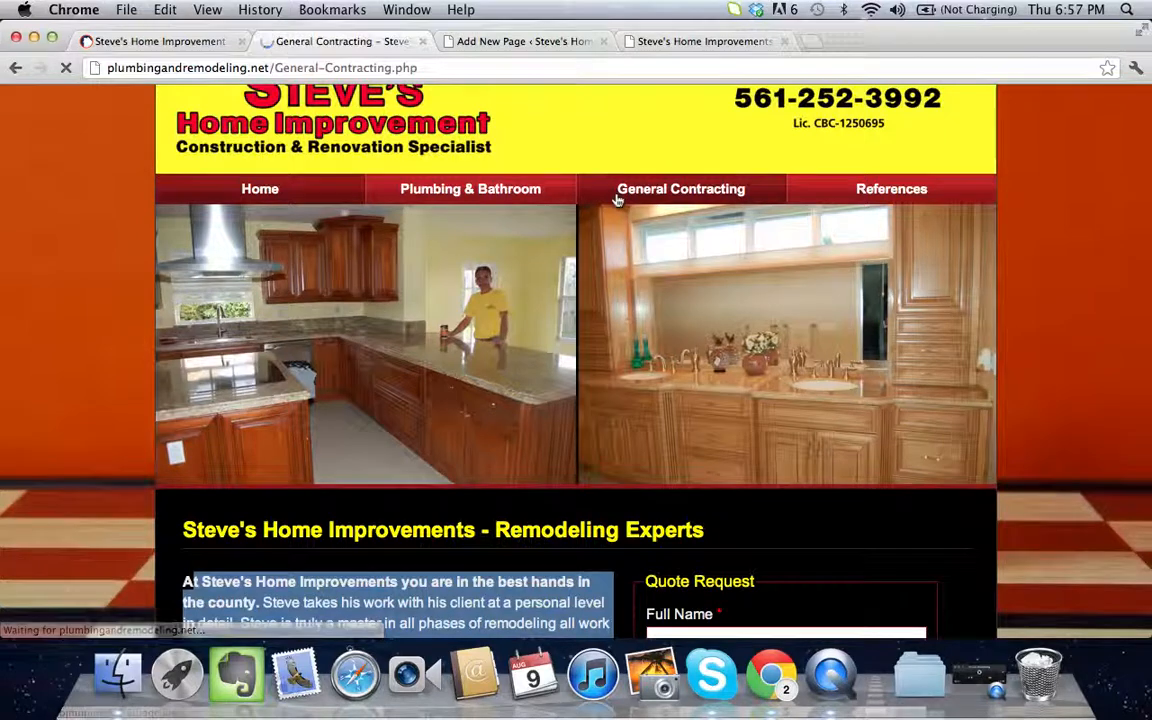
{"action": "scroll", "coordinate": [417, 317], "scroll_direction": "down", "scroll_amount": 4}
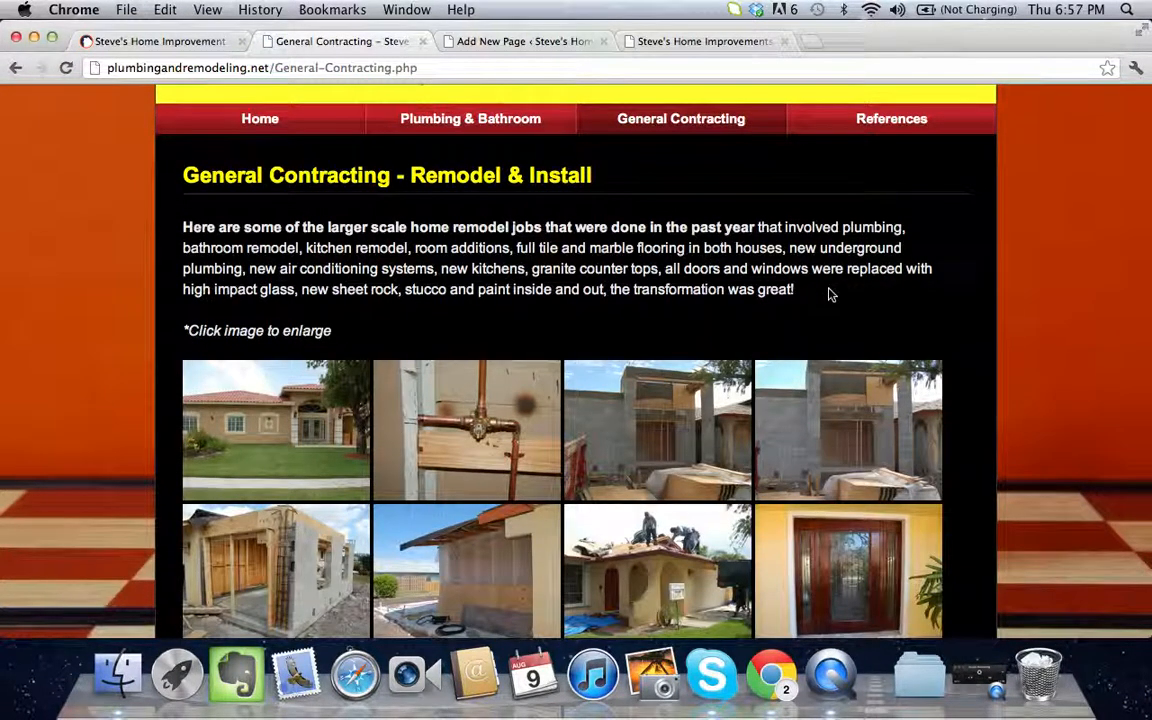
{"action": "left_click_drag", "start_coordinate": [830, 291], "coordinate": [168, 227]}
{"action": "key", "text": "super+c"}
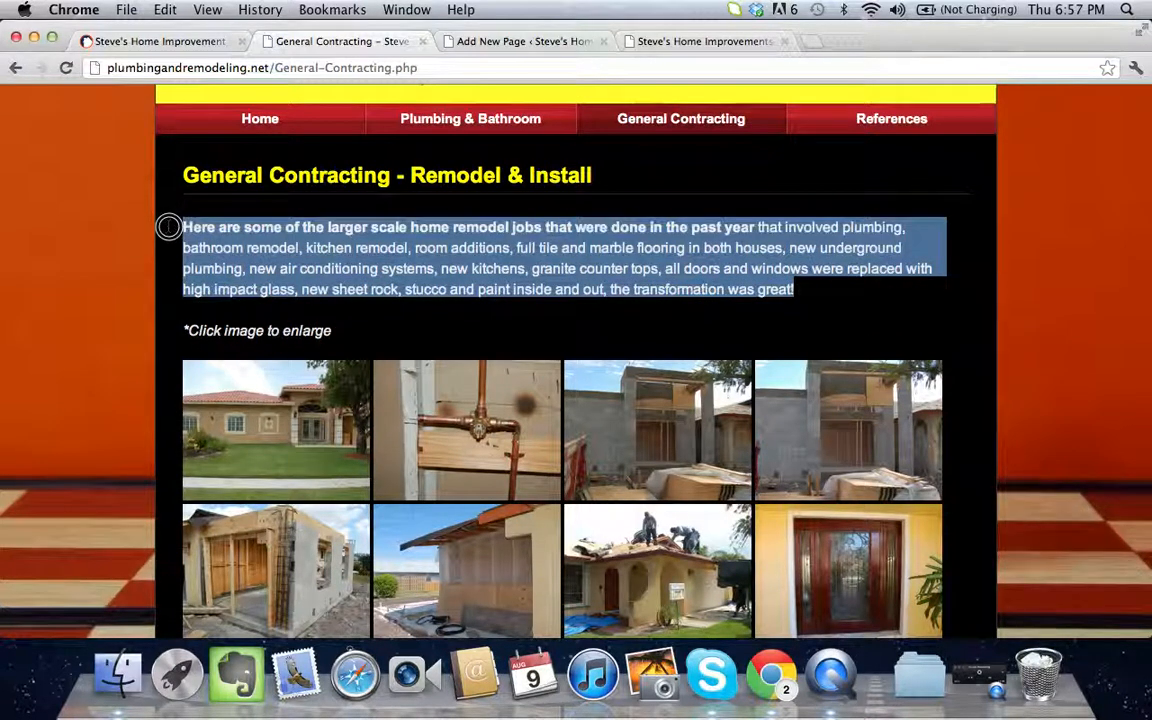
- Enter "General Contracting -" in the Services page body and paste the copied description after it in the HTML view
{"action": "left_click", "coordinate": [505, 42]}
{"action": "key", "text": "Tab"}
{"action": "type", "text": "General Contracting -"}
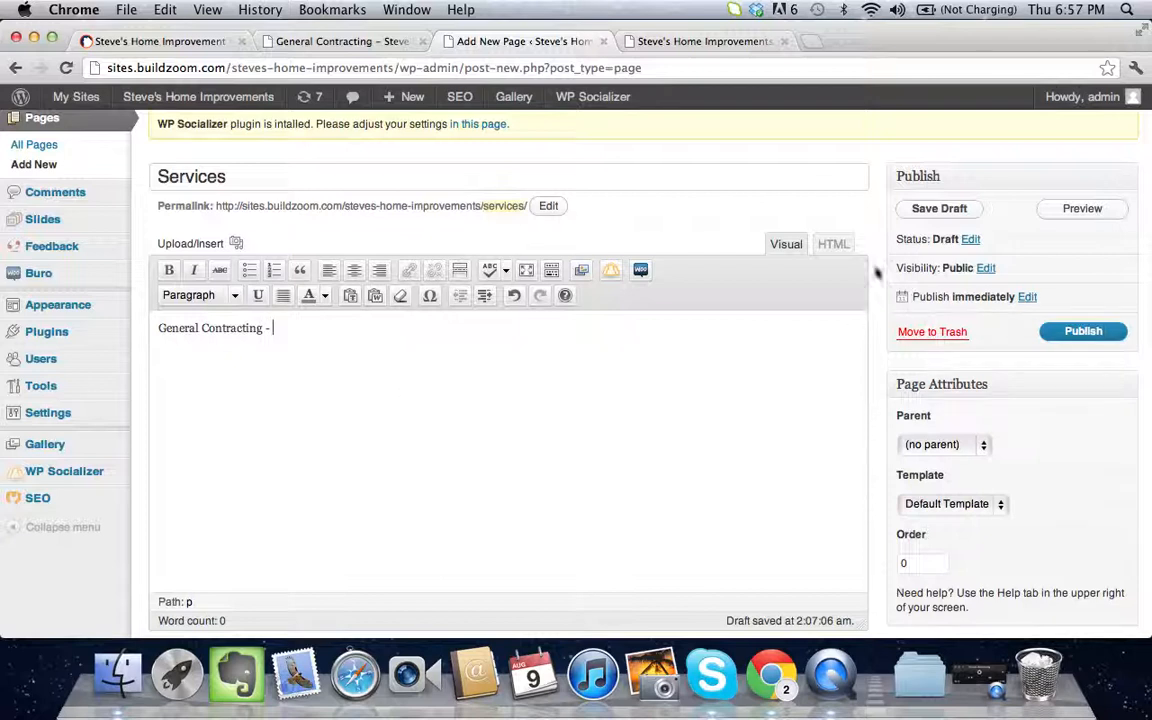
{"action": "left_click", "coordinate": [833, 244]}
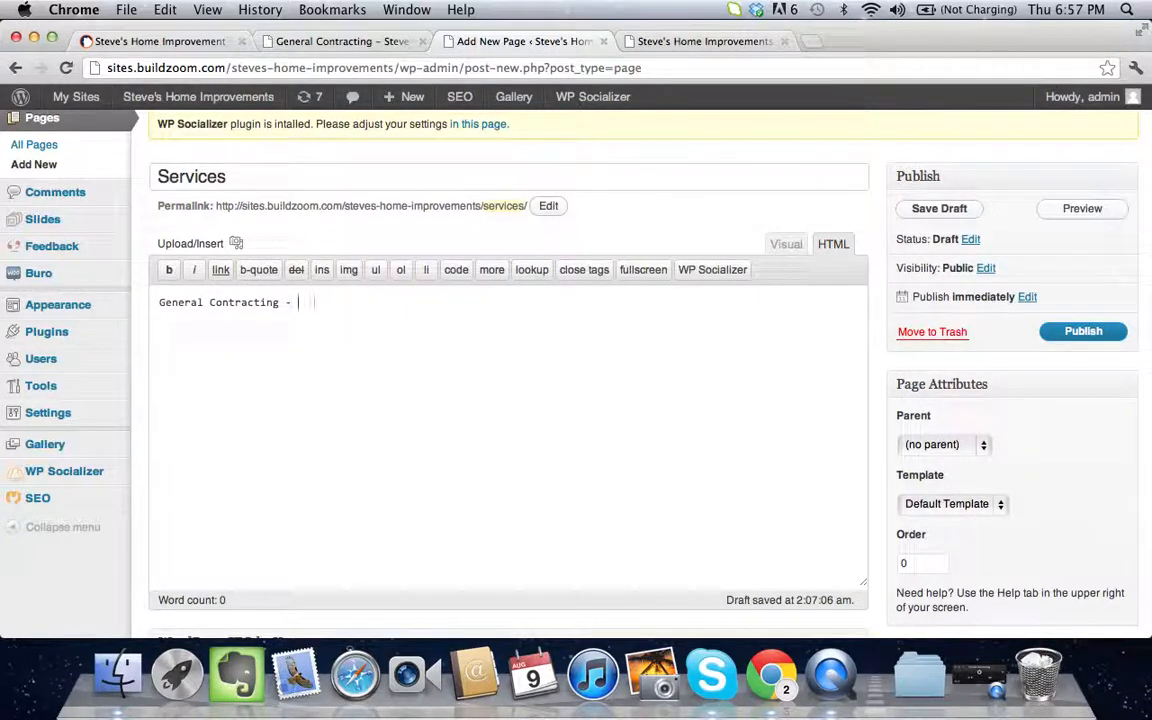
{"action": "type", "text": "-"}
{"action": "key", "text": "super+v"}
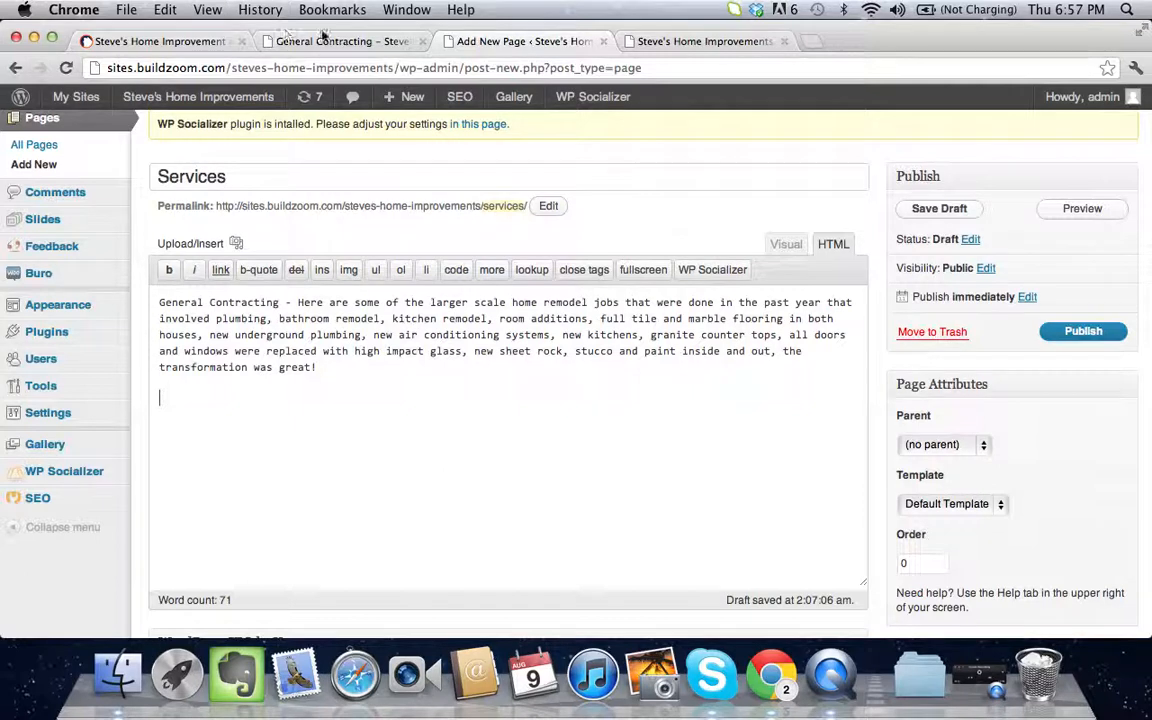
- Open the company site's Plumbing & Bathroom page and add the label "Plumbing and Bathrooms -" below the Services page's first paragraph
{"action": "left_click", "coordinate": [335, 36]}
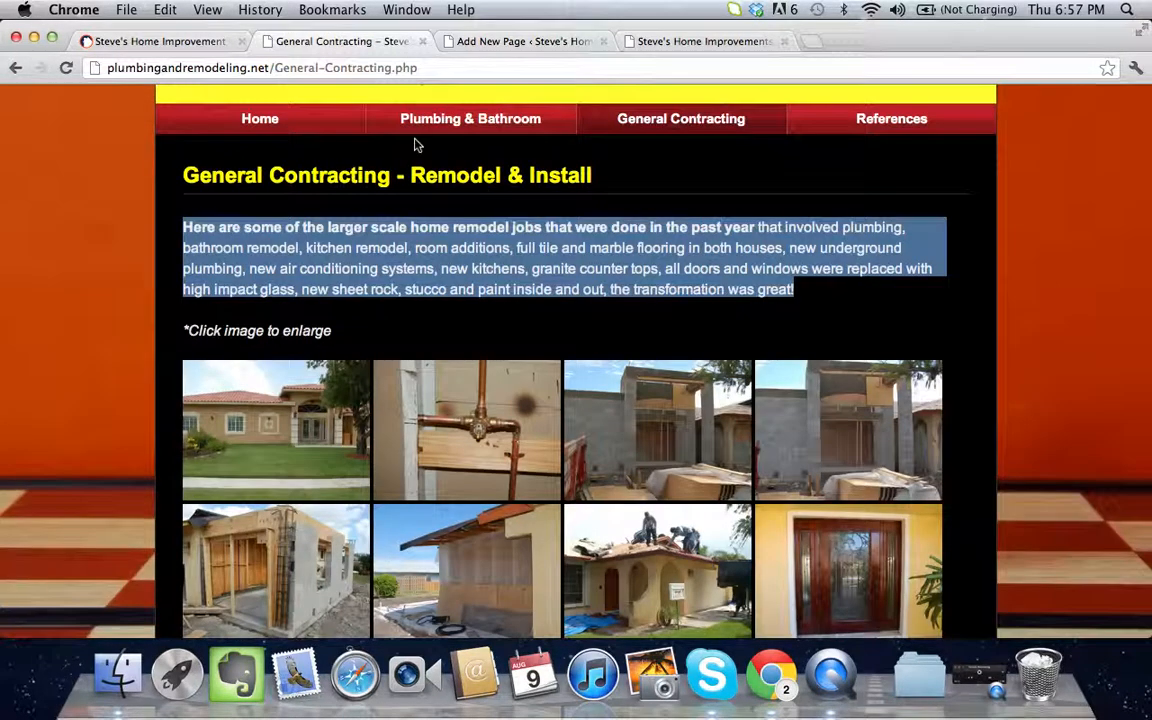
{"action": "left_click", "coordinate": [496, 130]}
{"action": "left_click", "coordinate": [490, 38]}
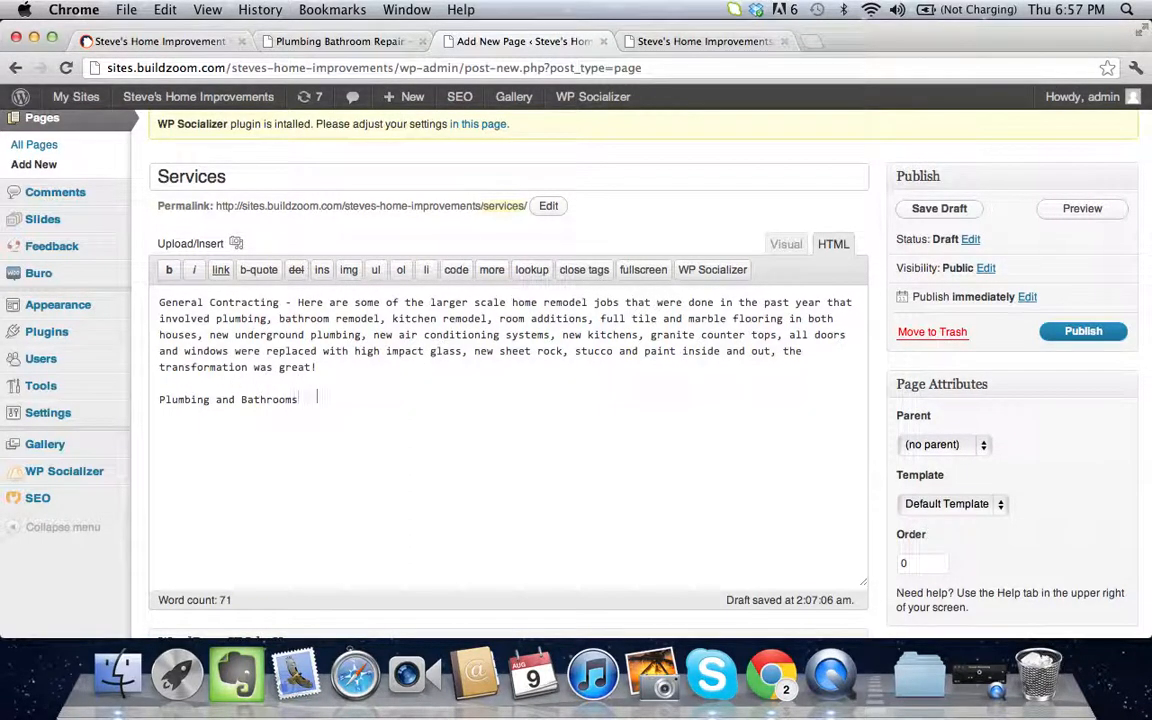
- Copy the paragraph beginning "Steve is truly a craftsman" from the Plumbing & Bathroom page to the end of the Services text
{"action": "left_click", "coordinate": [342, 40]}
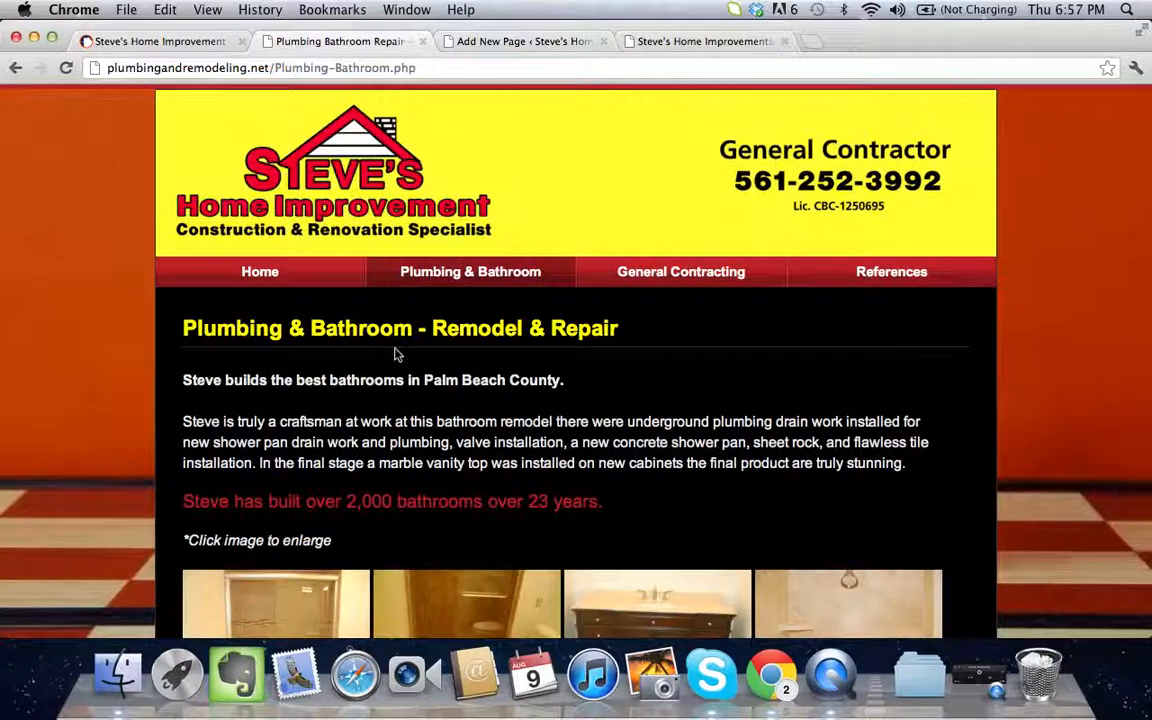
{"action": "scroll", "coordinate": [546, 440], "scroll_direction": "down", "scroll_amount": 2}
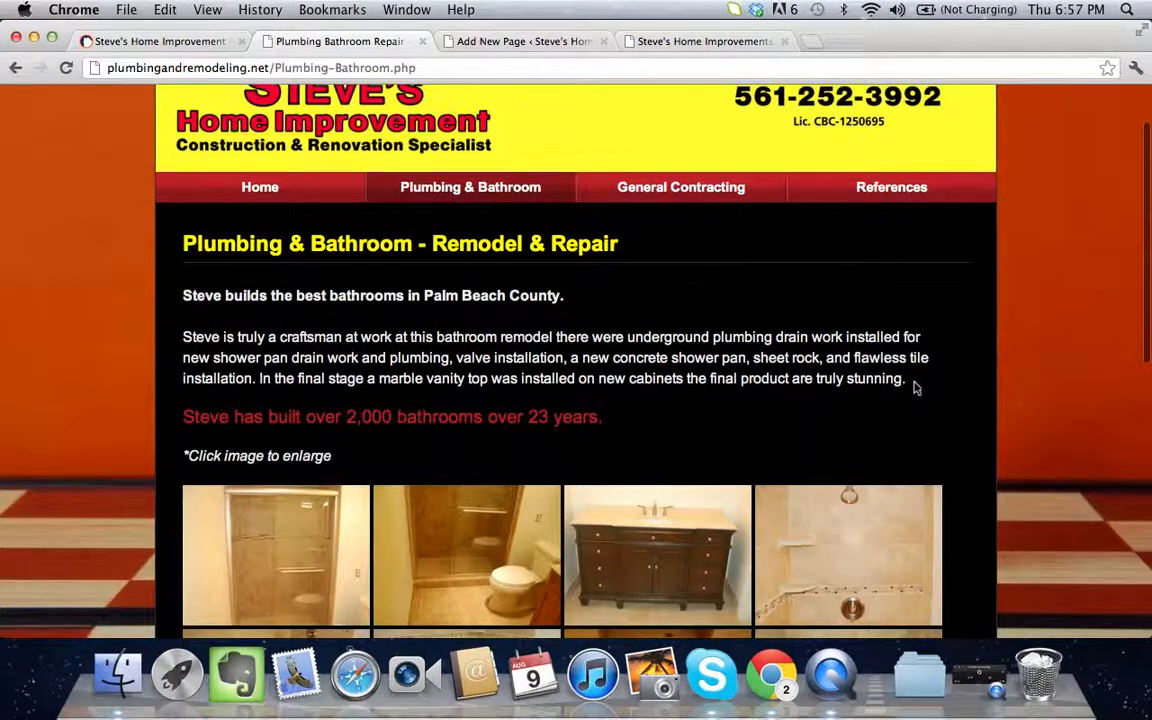
{"action": "left_click_drag", "start_coordinate": [916, 383], "coordinate": [183, 336]}
{"action": "key", "text": "super+c"}
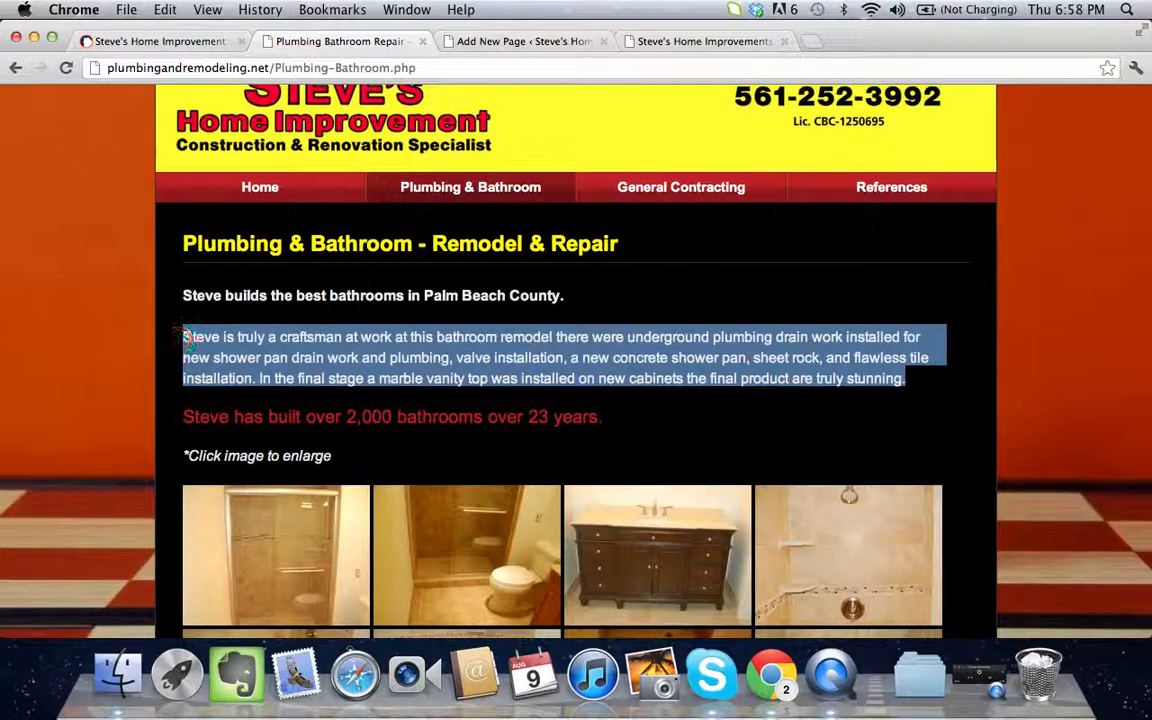
{"action": "left_click", "coordinate": [512, 41]}
{"action": "key", "text": "super+v"}
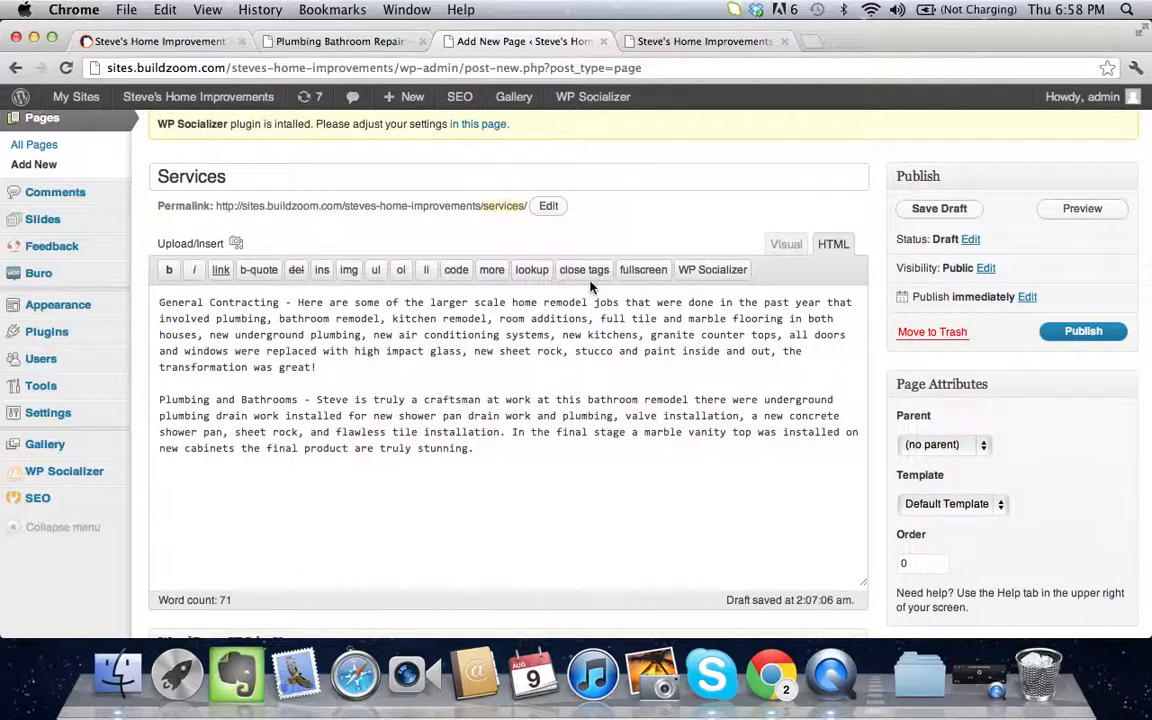
- Publish the Services page from the visual view and start a new page titled "Portfolio"
{"action": "left_click", "coordinate": [786, 244]}
{"action": "left_click", "coordinate": [1123, 337]}
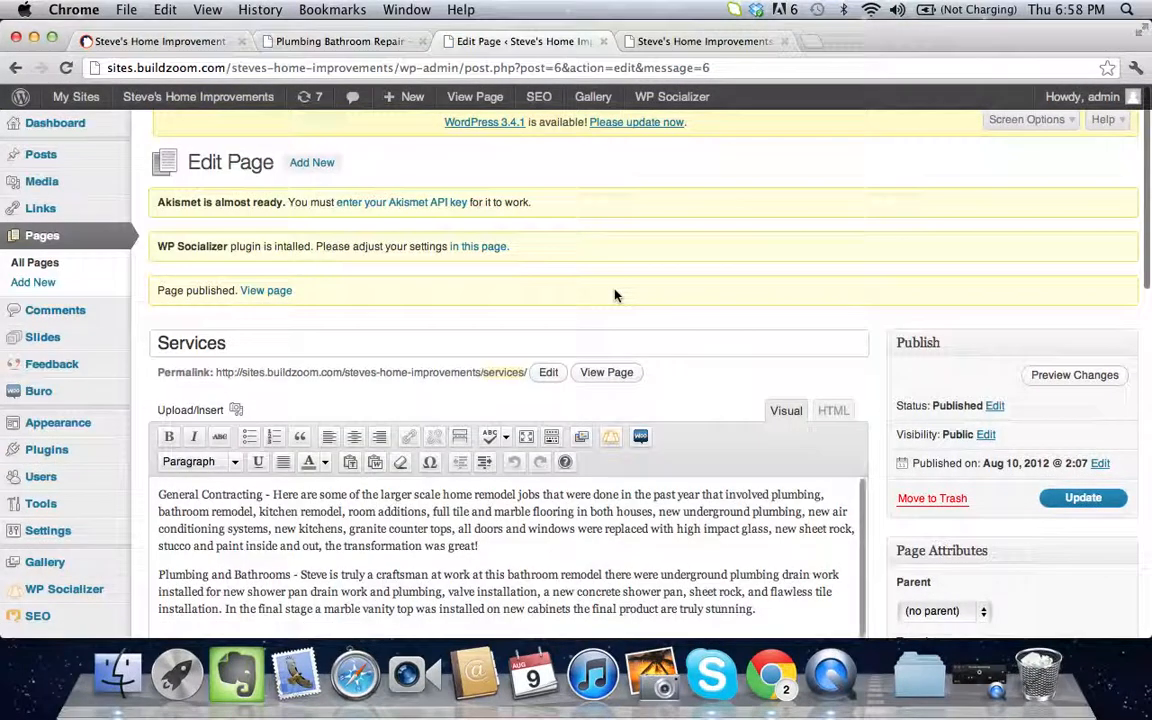
{"action": "left_click", "coordinate": [319, 163]}
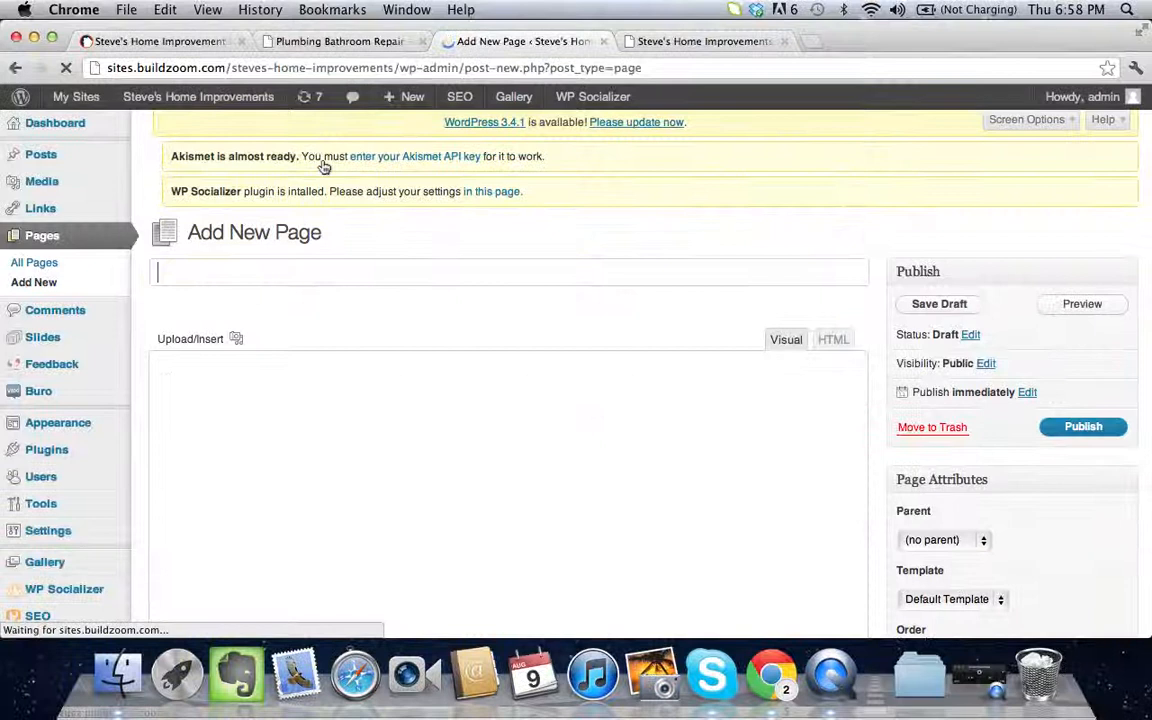
{"action": "type", "text": "Portfolio"}
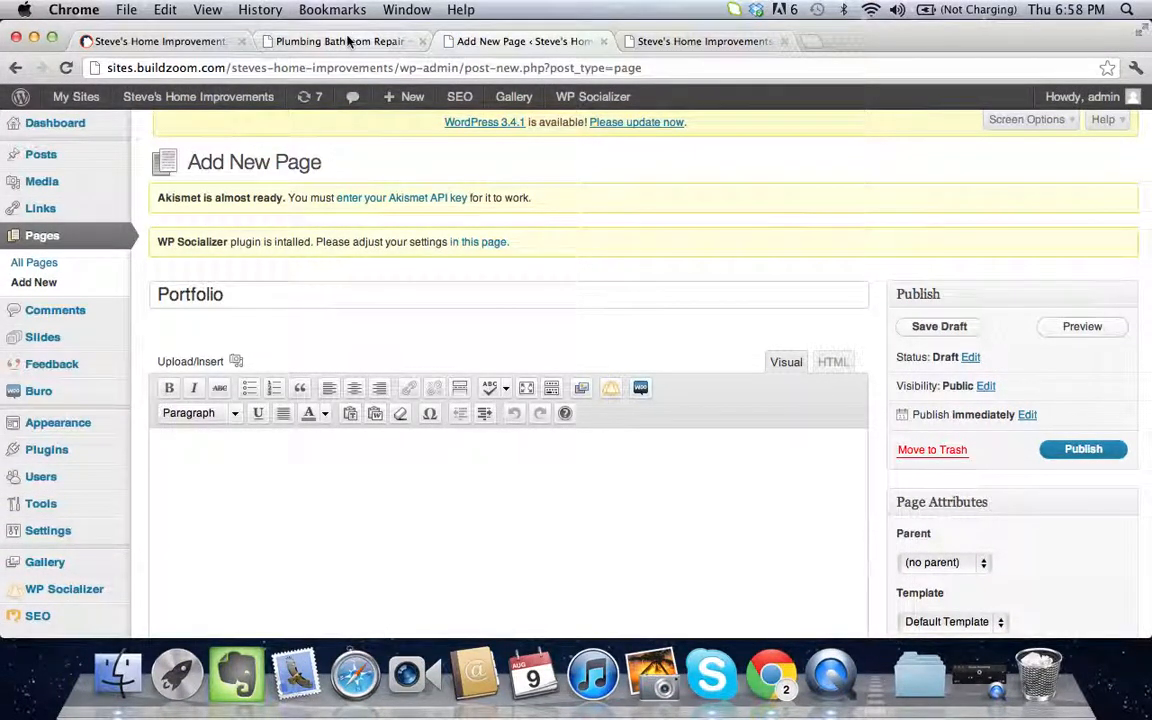
- Look through the project photos on the company site's Plumbing & Bathroom page
{"action": "left_click", "coordinate": [345, 41]}
{"action": "scroll", "coordinate": [583, 281], "scroll_direction": "down", "scroll_amount": 1}
{"action": "scroll", "coordinate": [583, 281], "scroll_direction": "down", "scroll_amount": 10}
{"action": "scroll", "coordinate": [583, 281], "scroll_direction": "up", "scroll_amount": 11}
{"action": "scroll", "coordinate": [583, 281], "scroll_direction": "down", "scroll_amount": 1}
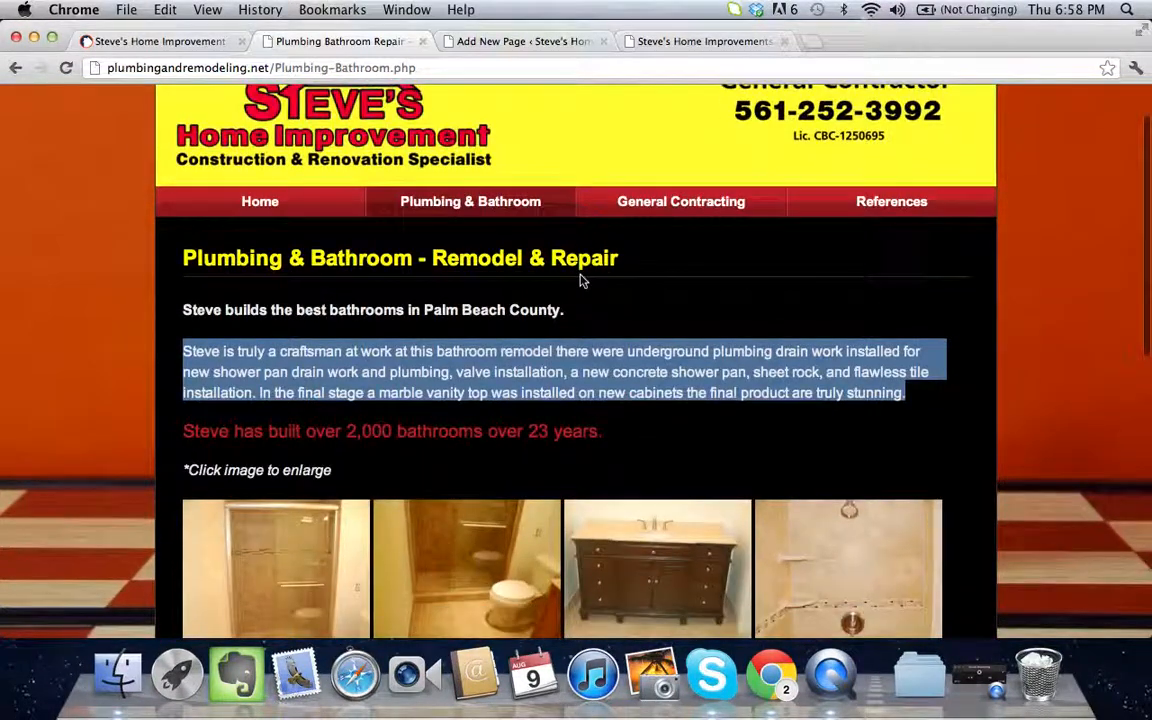
{"action": "scroll", "coordinate": [583, 281], "scroll_direction": "down", "scroll_amount": 5}
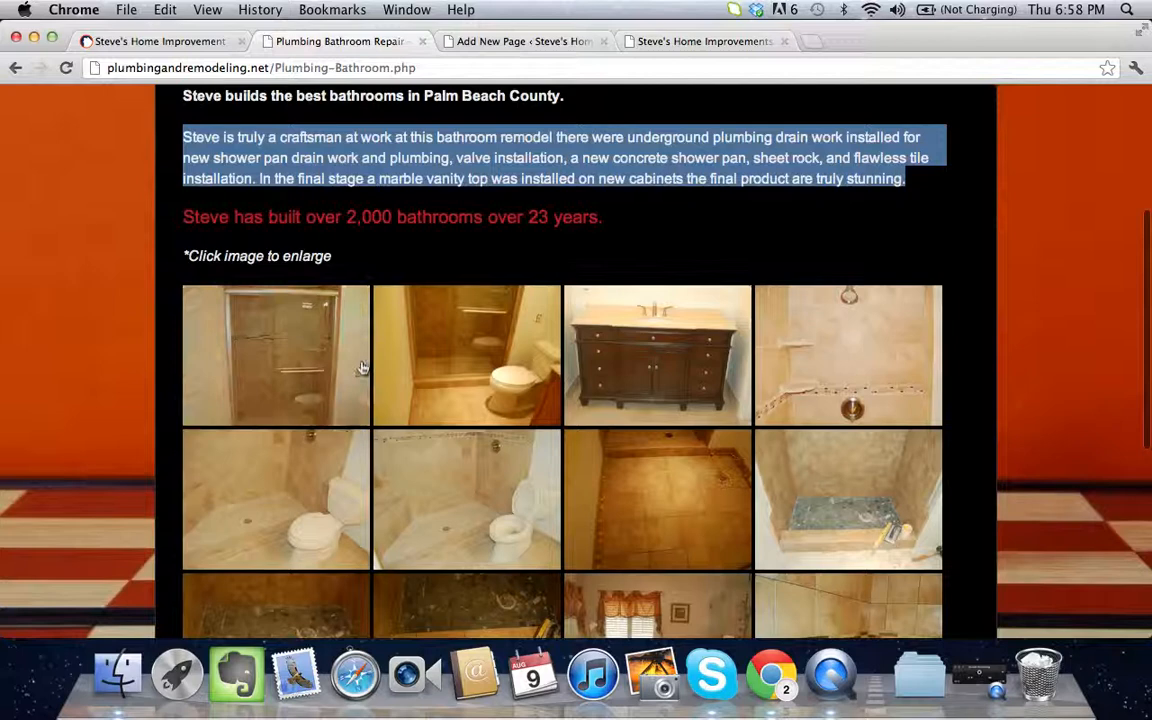
- Save the first gallery photo, the unfinished covered patio, from the company's BuildZoom profile to the Downloads folder
{"action": "left_click", "coordinate": [186, 43]}
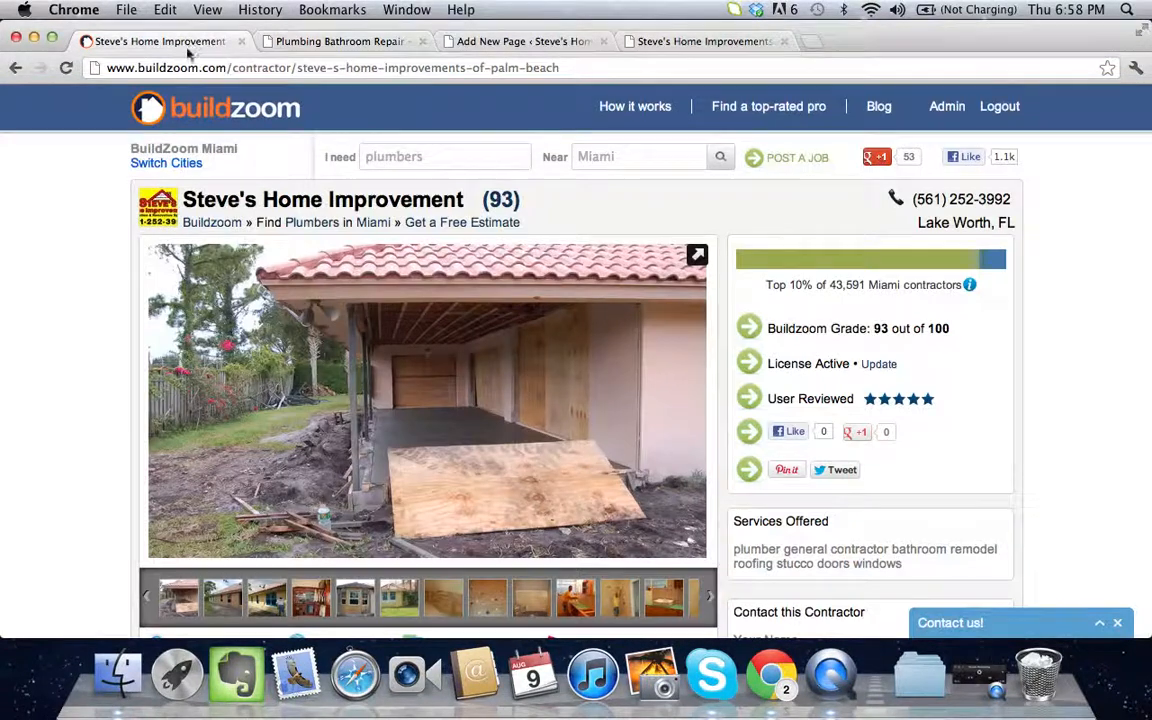
{"action": "scroll", "coordinate": [346, 231], "scroll_direction": "down", "scroll_amount": 3}
{"action": "scroll", "coordinate": [346, 231], "scroll_direction": "up", "scroll_amount": 1}
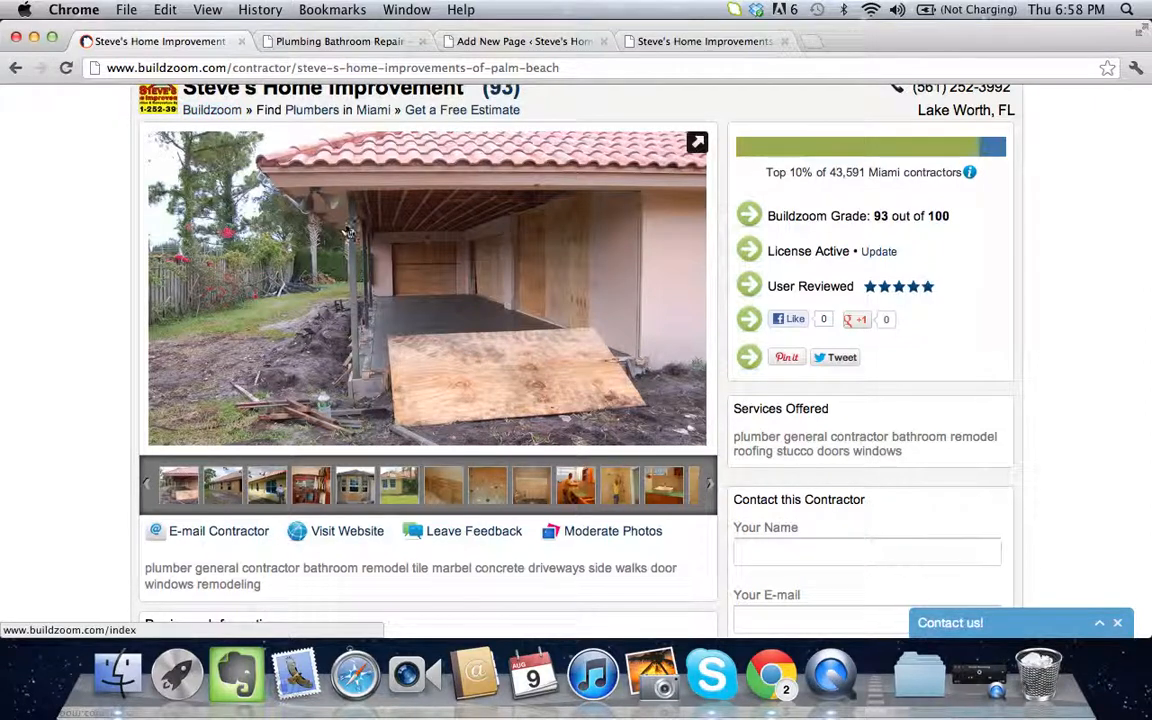
{"action": "right_click", "coordinate": [346, 231]}
{"action": "key", "text": "super+s"}
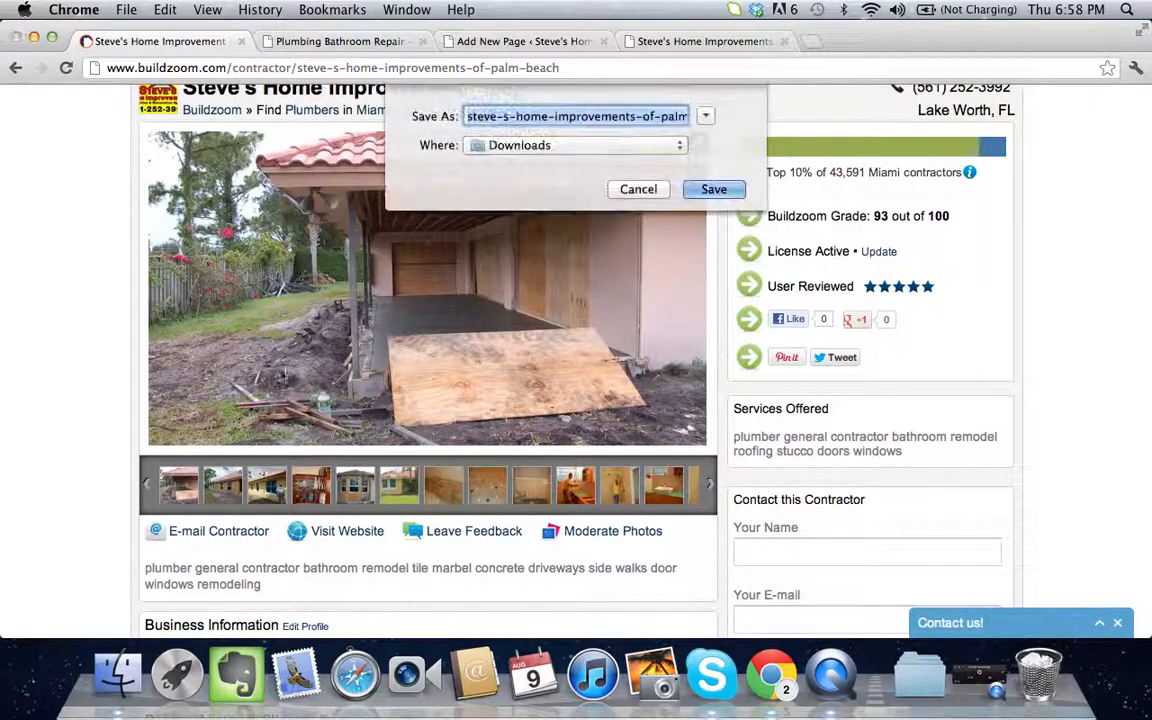
{"action": "left_click", "coordinate": [713, 191]}
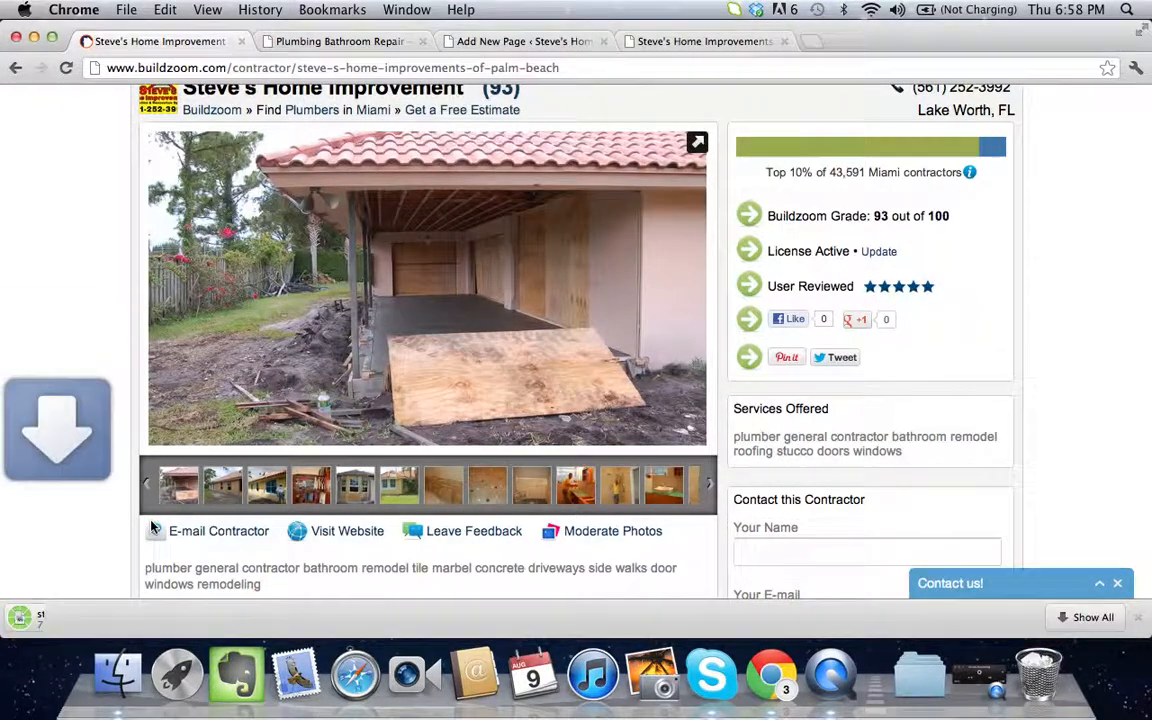
- Save the second and third gallery photos, the plywood-clad wall and the yellow house with the worker, to Downloads
{"action": "right_click", "coordinate": [297, 363]}
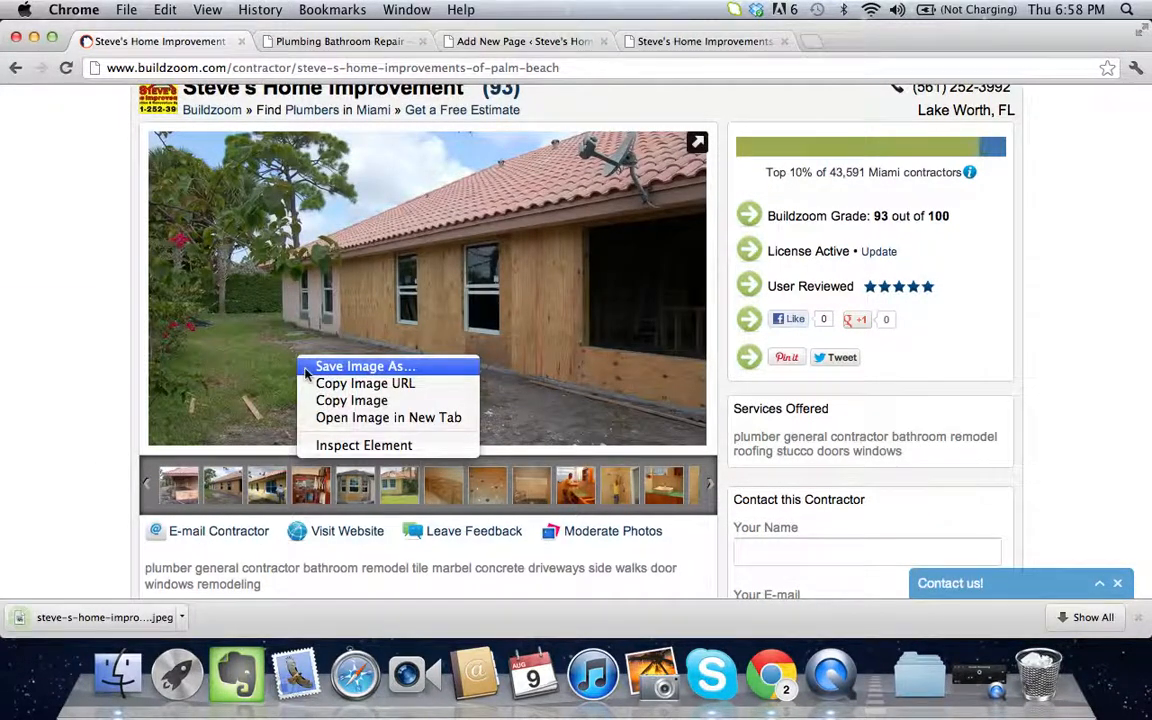
{"action": "left_click", "coordinate": [309, 367]}
{"action": "left_click", "coordinate": [735, 193]}
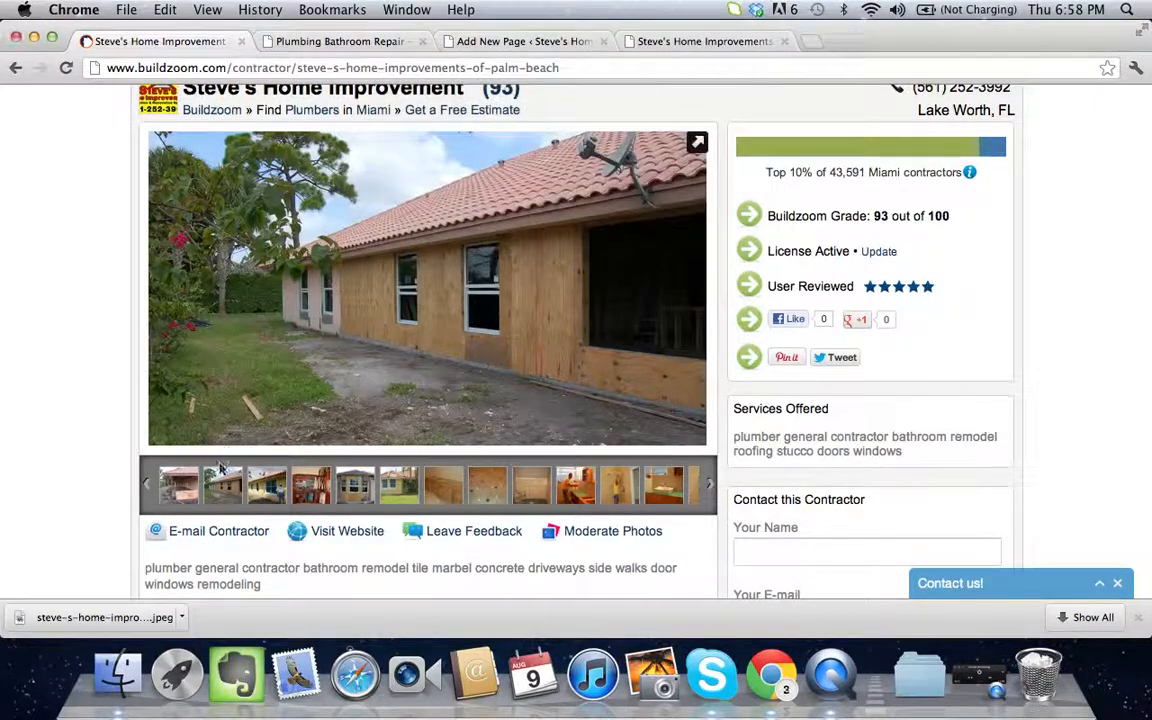
{"action": "right_click", "coordinate": [335, 340]}
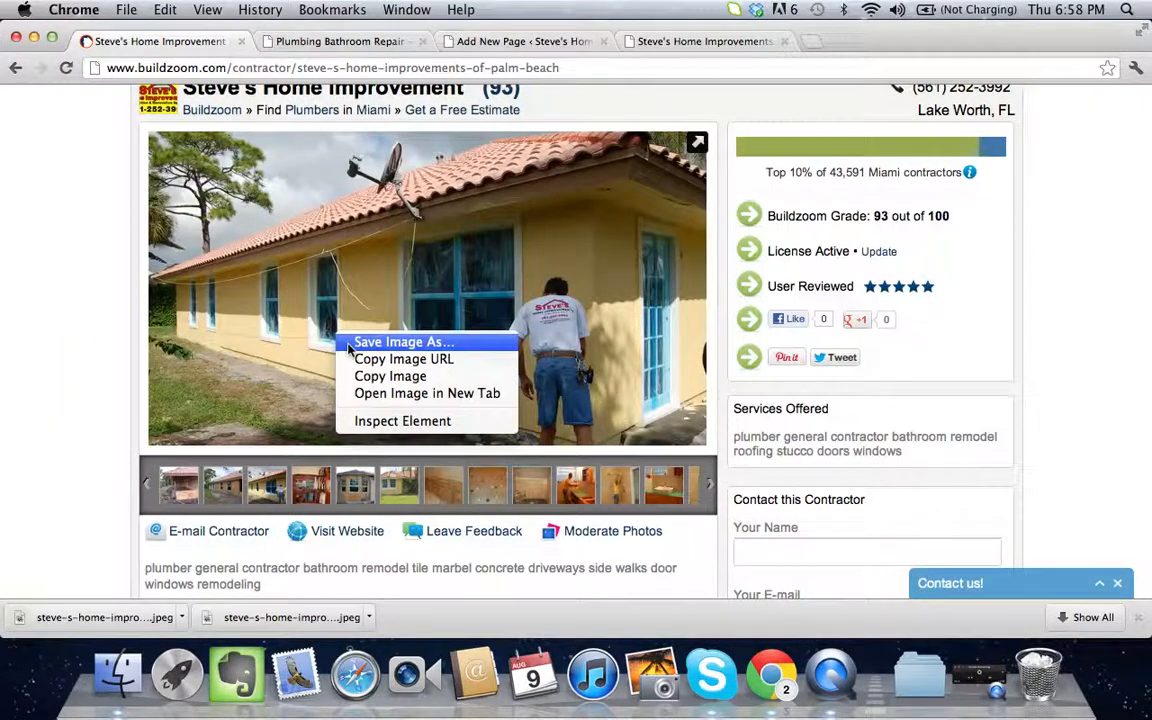
{"action": "left_click", "coordinate": [345, 342]}
{"action": "left_click", "coordinate": [714, 178]}
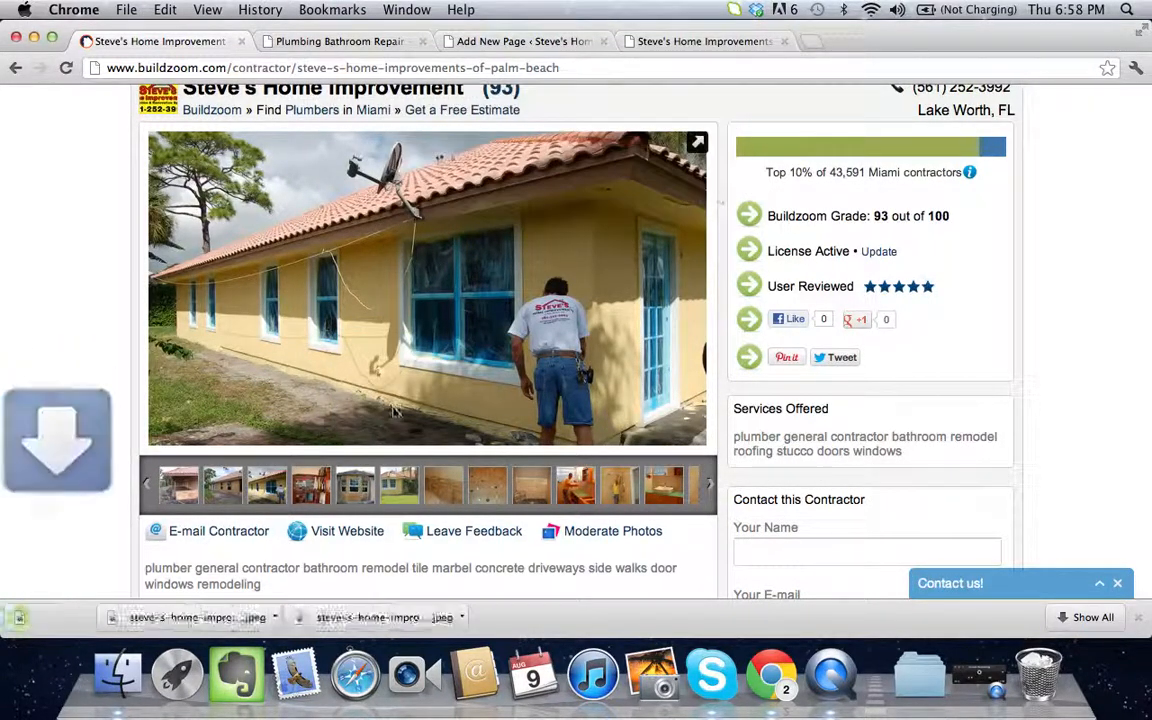
- Save the gallery photos of the wooden closet and the unfinished bay window to the Downloads folder
{"action": "left_click", "coordinate": [305, 498]}
{"action": "right_click", "coordinate": [372, 308]}
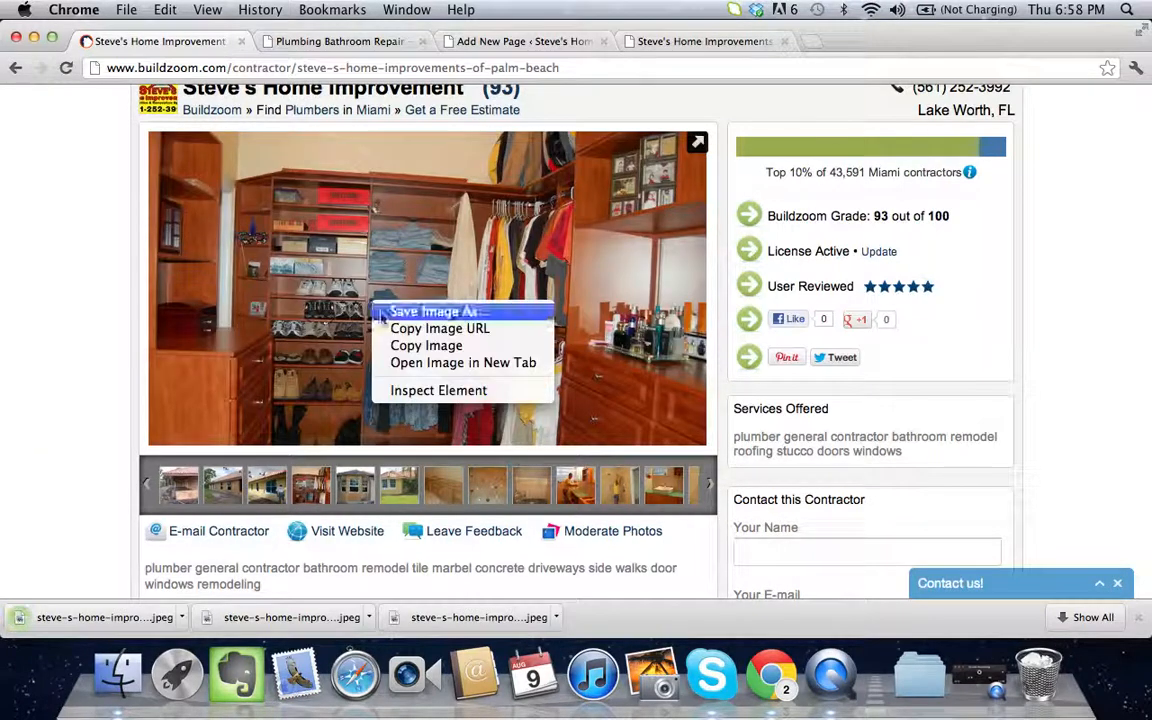
{"action": "left_click", "coordinate": [420, 312]}
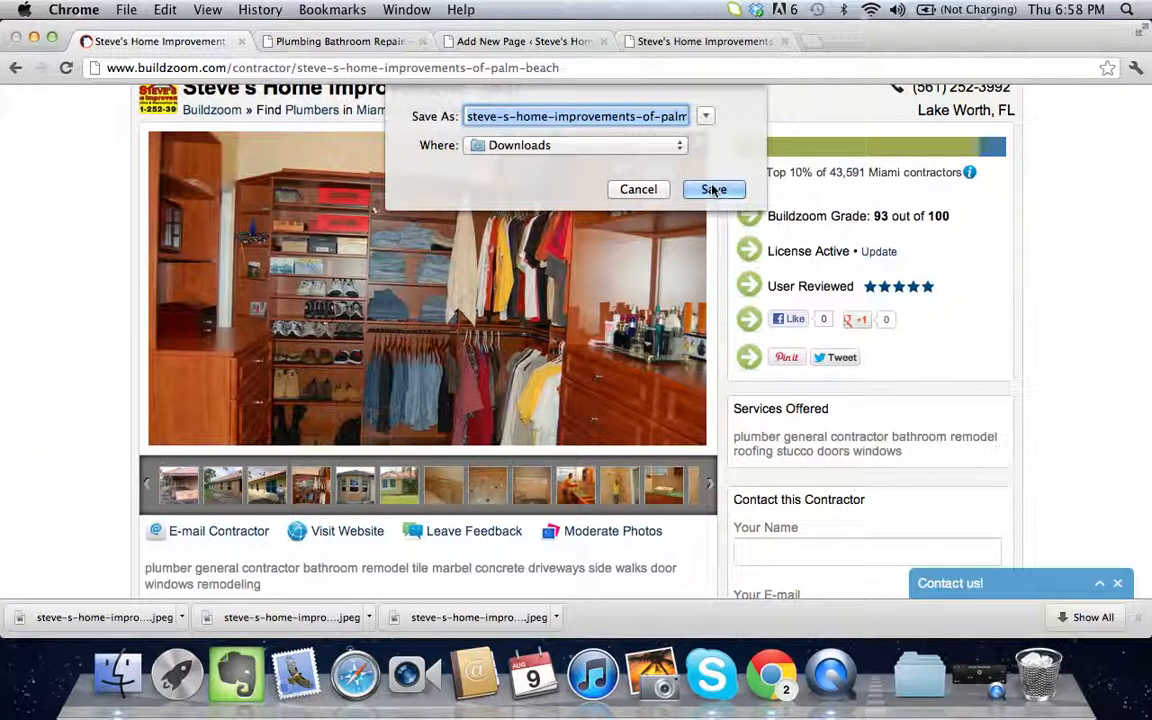
{"action": "left_click", "coordinate": [714, 190]}
{"action": "left_click", "coordinate": [390, 323]}
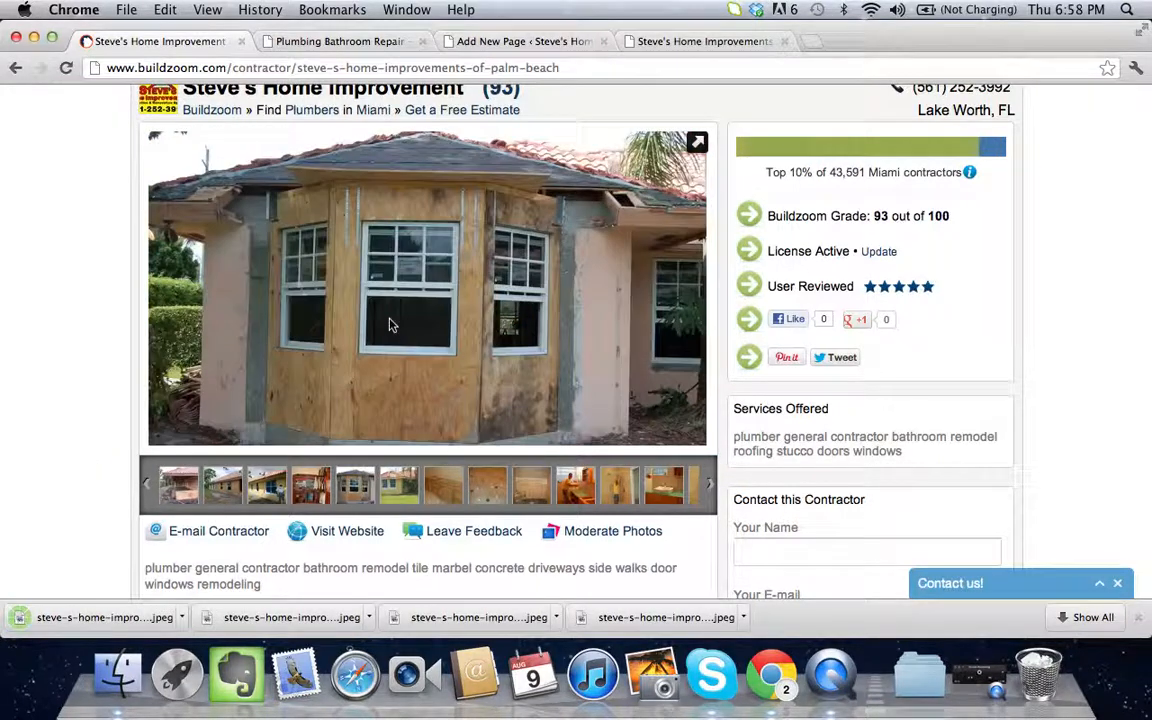
{"action": "right_click", "coordinate": [390, 323]}
{"action": "left_click", "coordinate": [408, 327]}
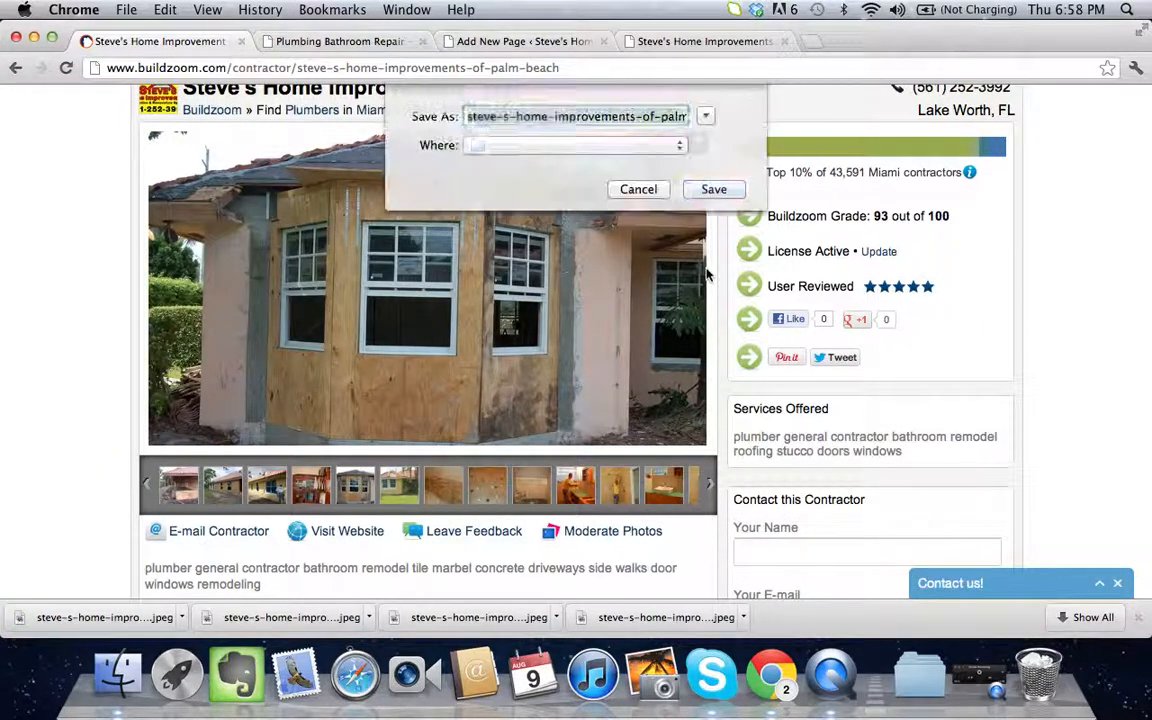
{"action": "left_click", "coordinate": [714, 190]}
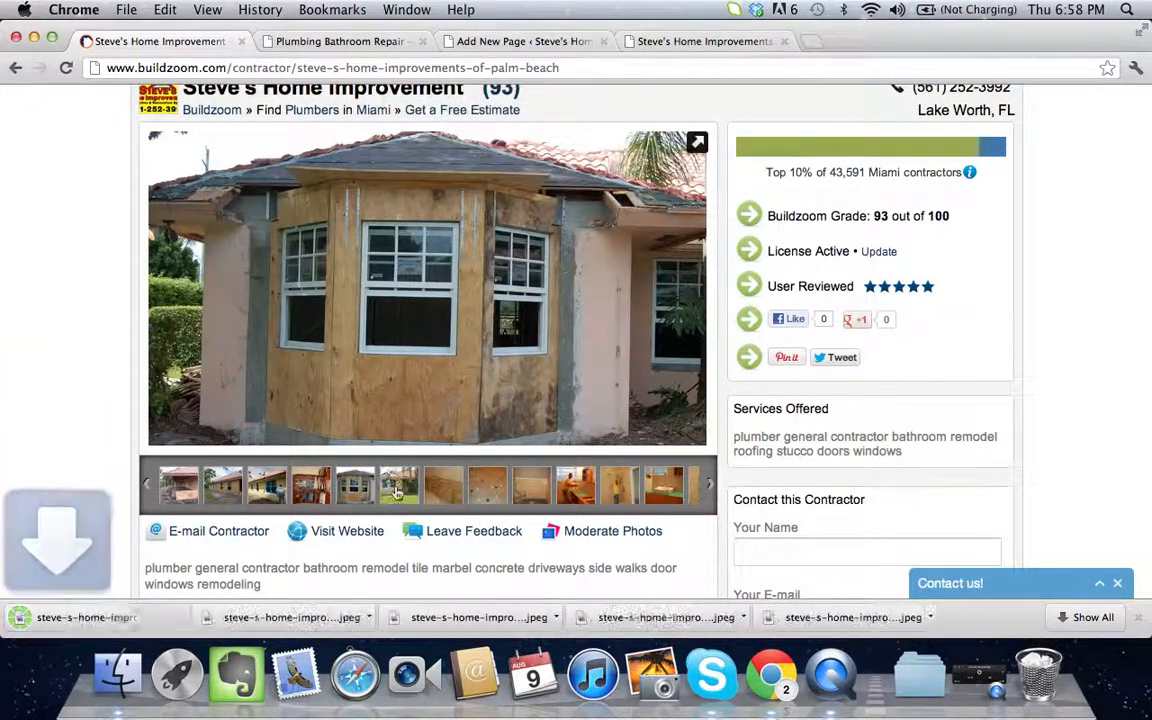
- Save the gallery photos of the yellow house with the lawn and the unfinished bathroom cabinets to Downloads
{"action": "left_click", "coordinate": [424, 279]}
{"action": "right_click", "coordinate": [424, 279]}
{"action": "left_click", "coordinate": [440, 285]}
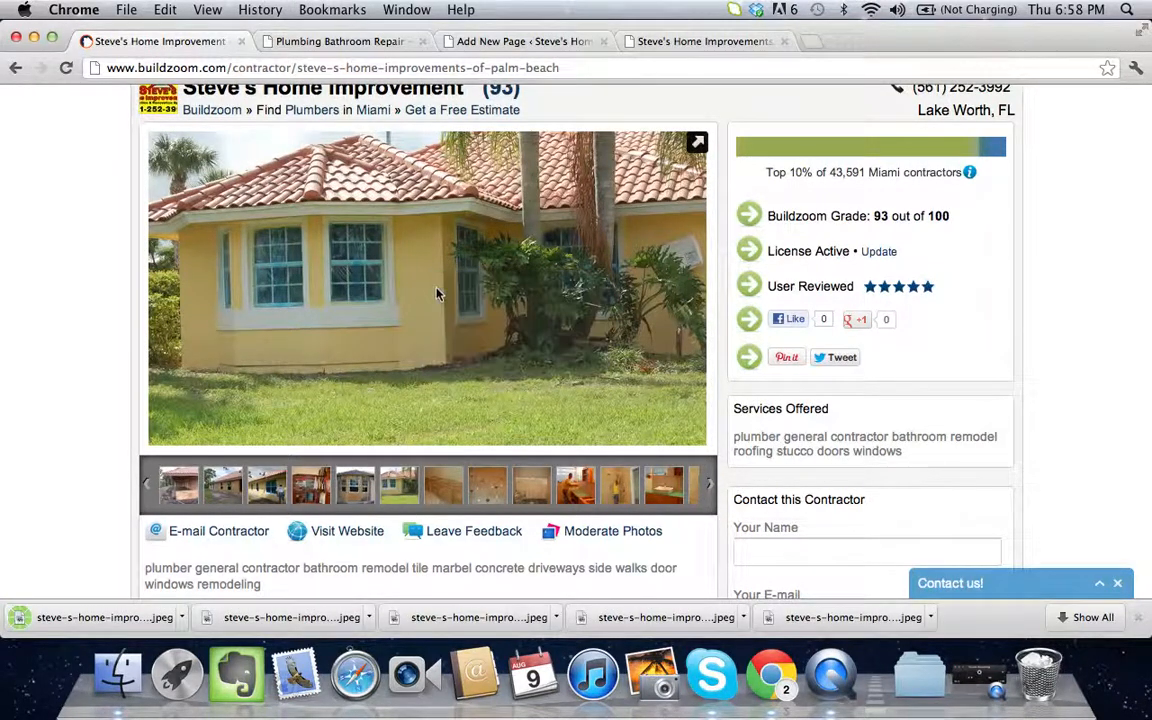
{"action": "left_click", "coordinate": [714, 190]}
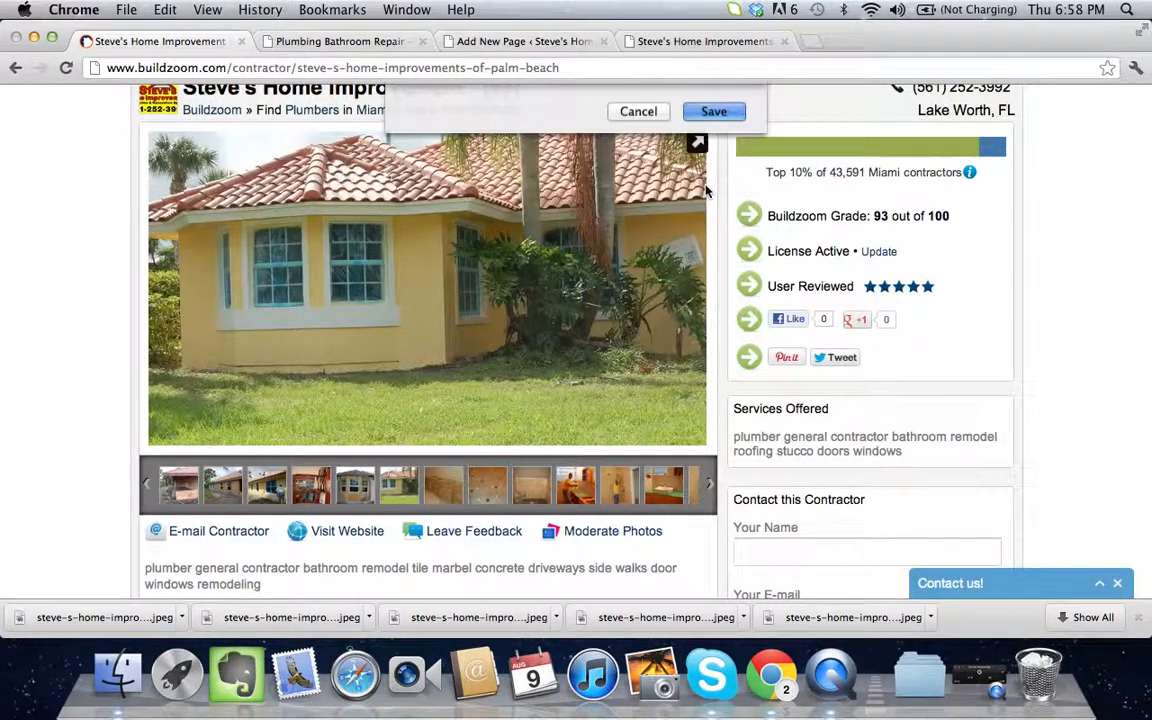
{"action": "left_click", "coordinate": [451, 486]}
{"action": "right_click", "coordinate": [422, 301]}
{"action": "left_click", "coordinate": [440, 303]}
{"action": "left_click", "coordinate": [715, 189]}
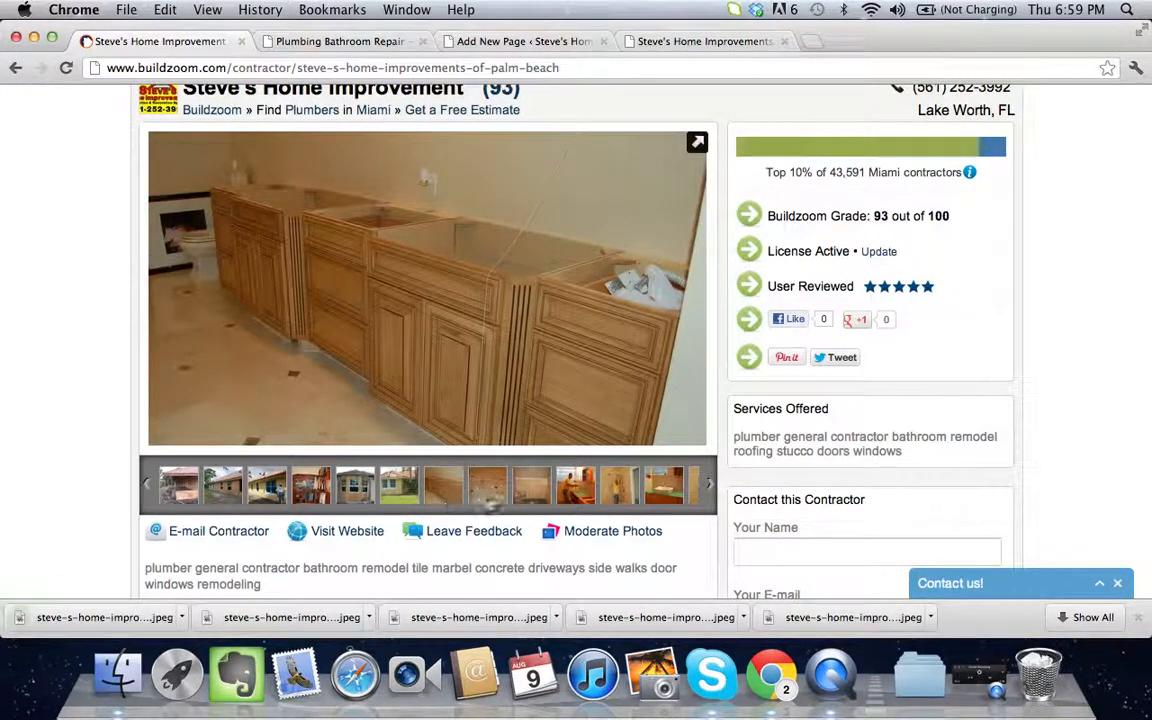
- Save the gallery photos of the tiled floor with dark diamond insets and the partly tiled bathroom wall to Downloads
{"action": "left_click", "coordinate": [487, 486]}
{"action": "right_click", "coordinate": [452, 279]}
{"action": "left_click", "coordinate": [458, 288]}
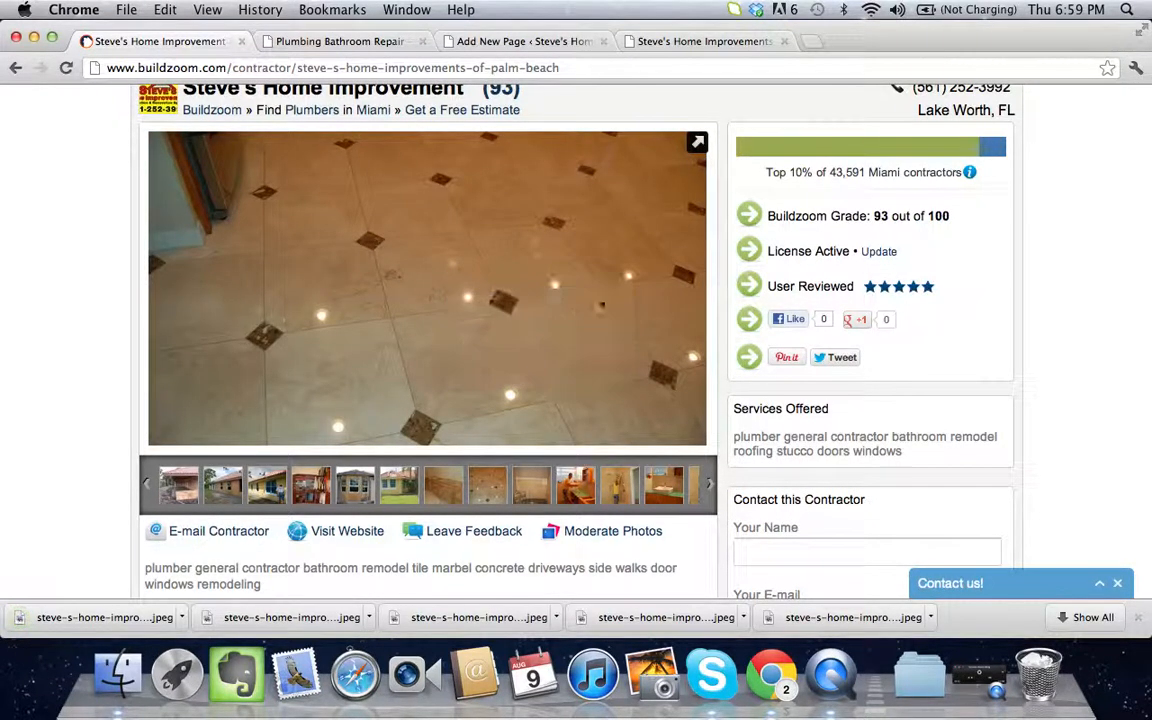
{"action": "left_click", "coordinate": [715, 189]}
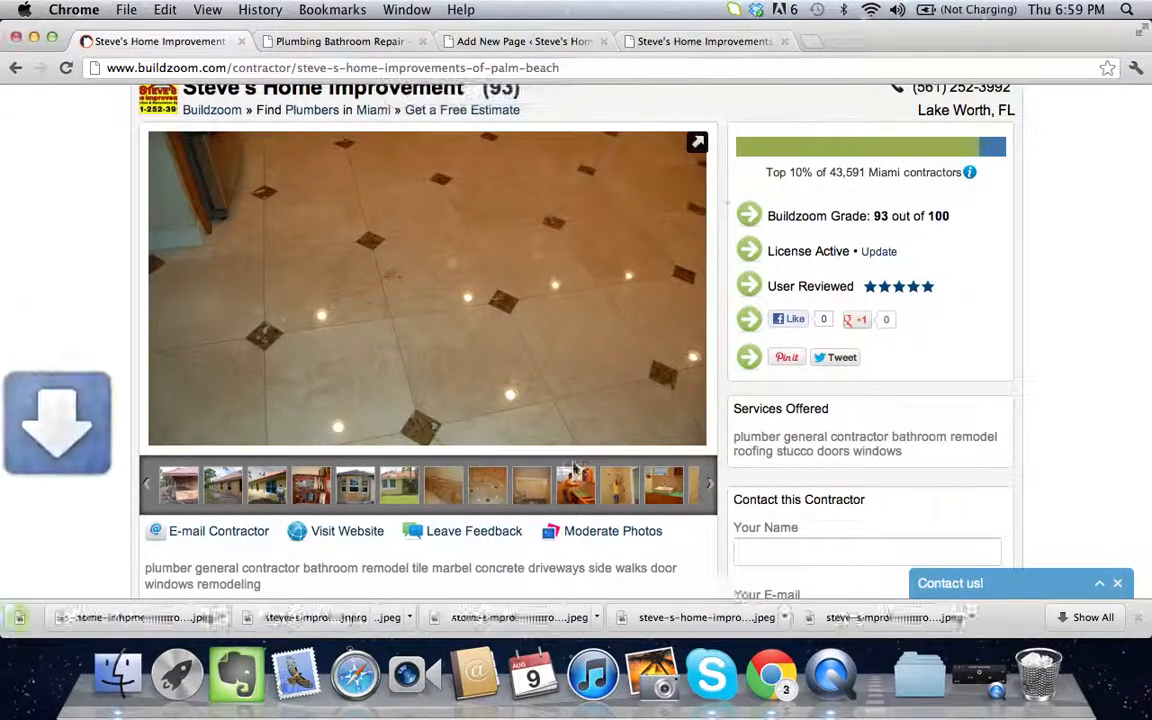
{"action": "left_click", "coordinate": [531, 486]}
{"action": "right_click", "coordinate": [519, 248]}
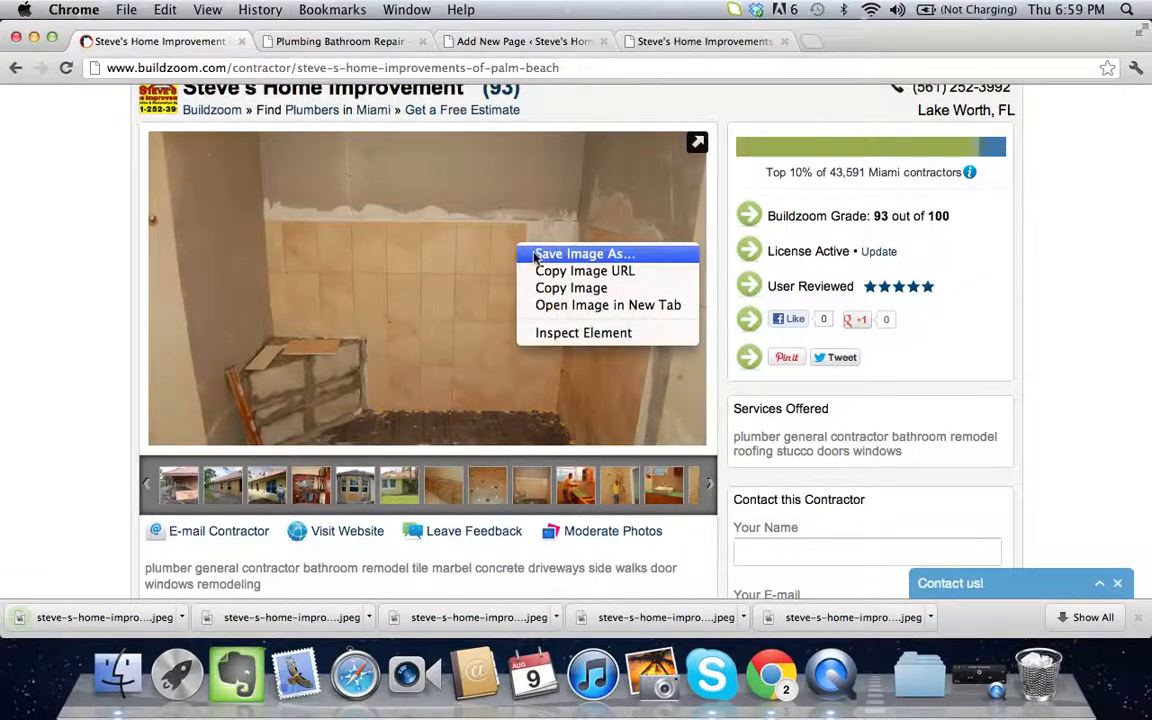
{"action": "left_click", "coordinate": [531, 254]}
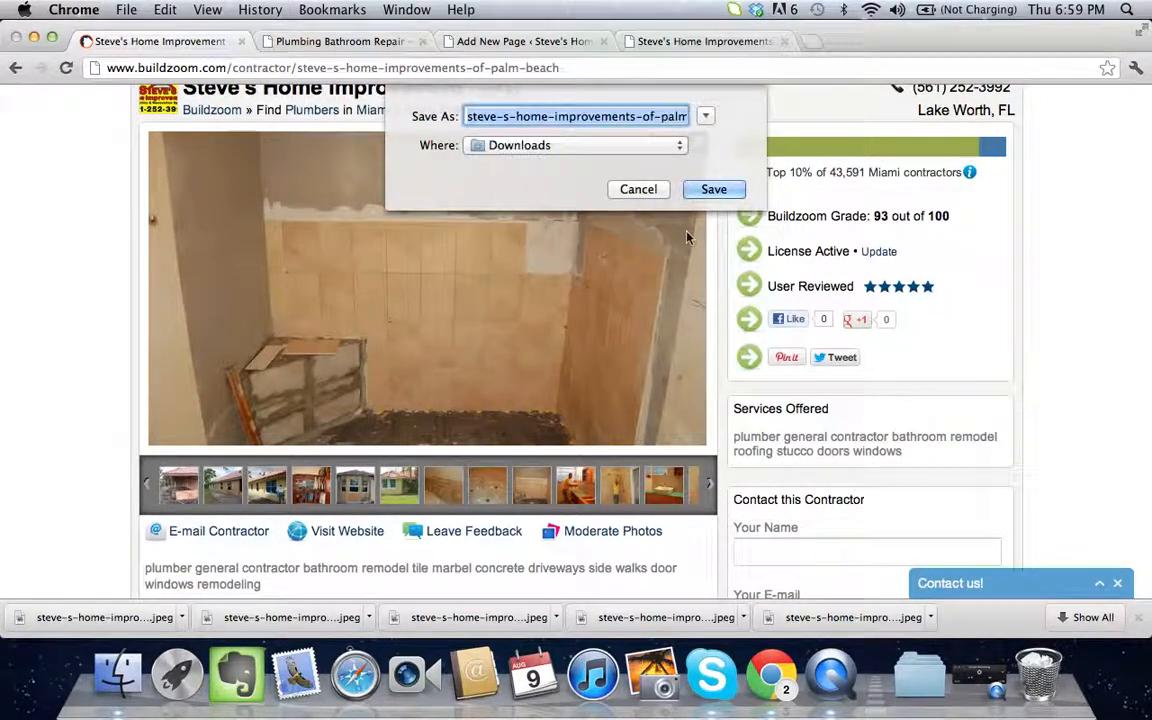
{"action": "left_click", "coordinate": [718, 189]}
- Save the gallery photo of the worker in the yellow shirt installing a sink to the Downloads folder
{"action": "left_click", "coordinate": [589, 495]}
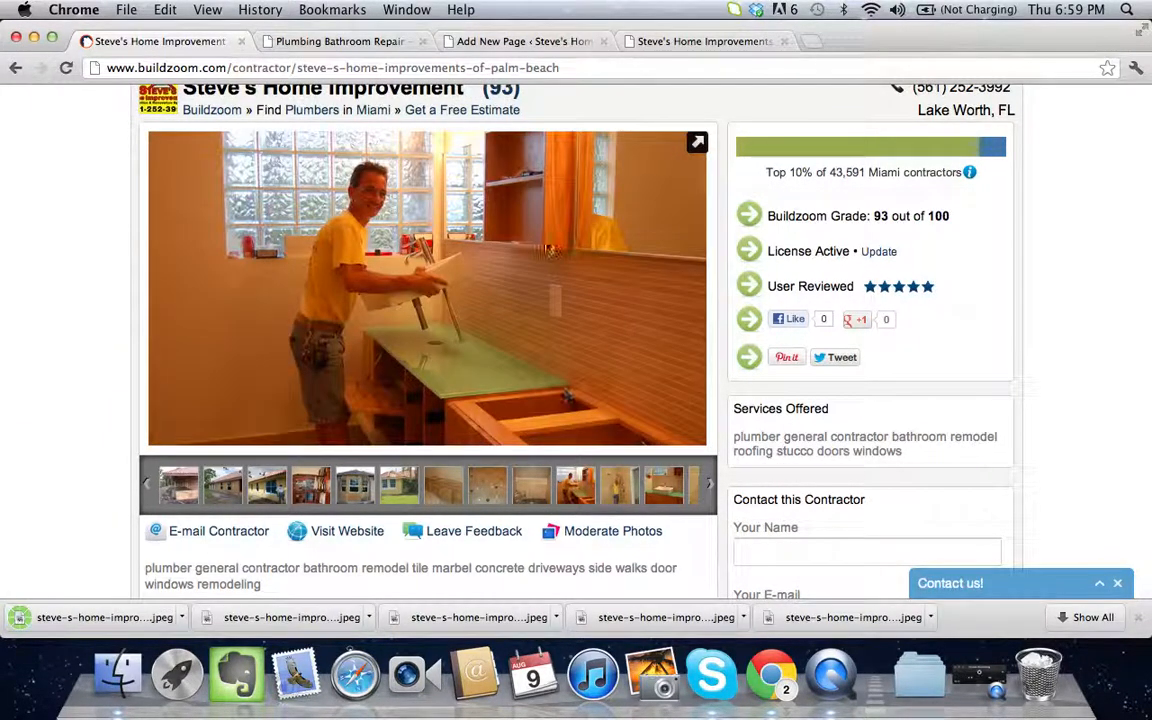
{"action": "right_click", "coordinate": [552, 243]}
{"action": "left_click", "coordinate": [560, 263]}
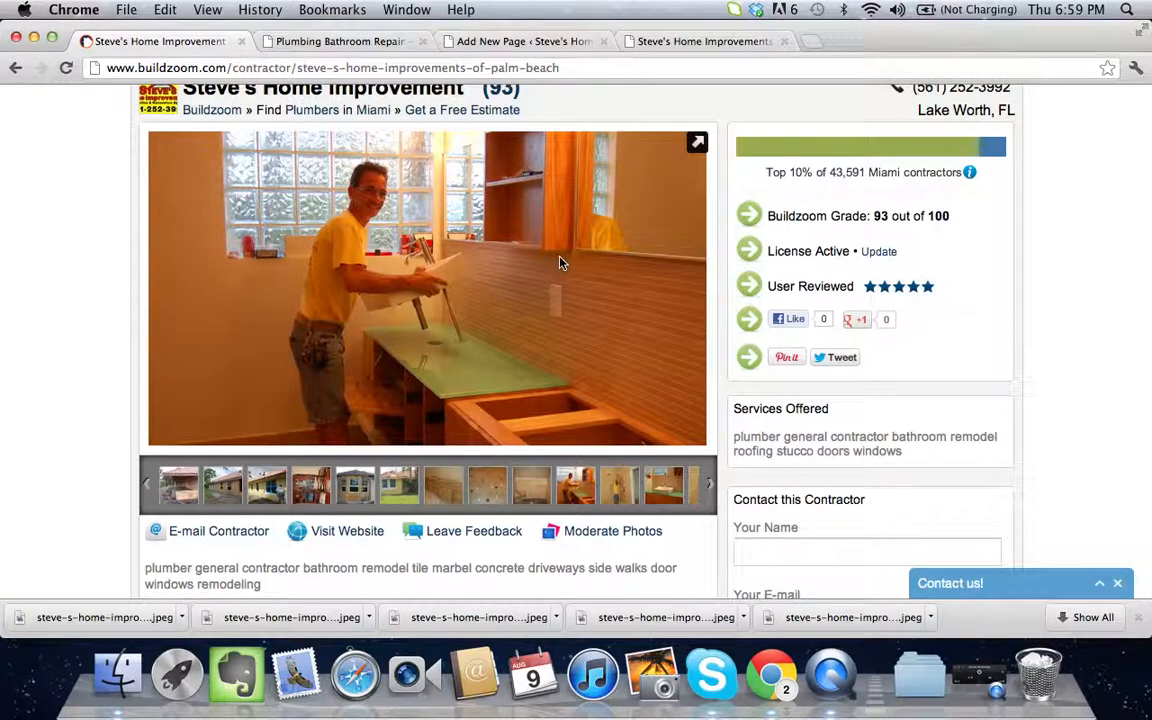
{"action": "right_click", "coordinate": [539, 172]}
{"action": "left_click", "coordinate": [567, 180]}
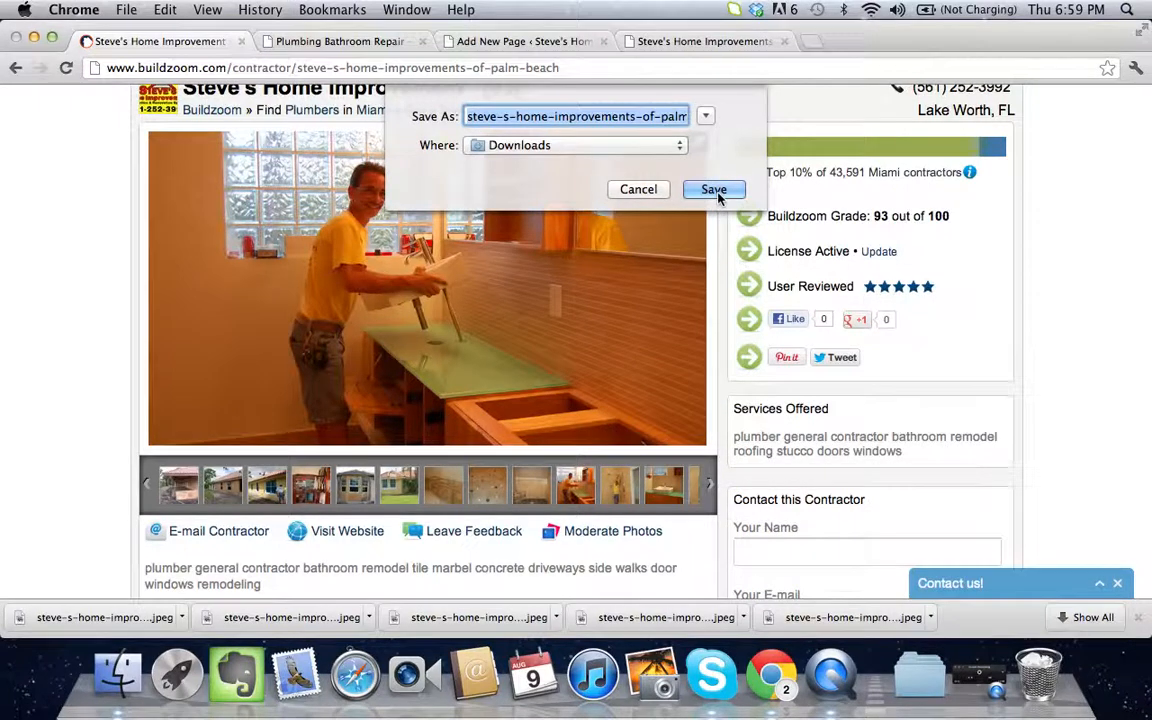
{"action": "left_click", "coordinate": [716, 190]}
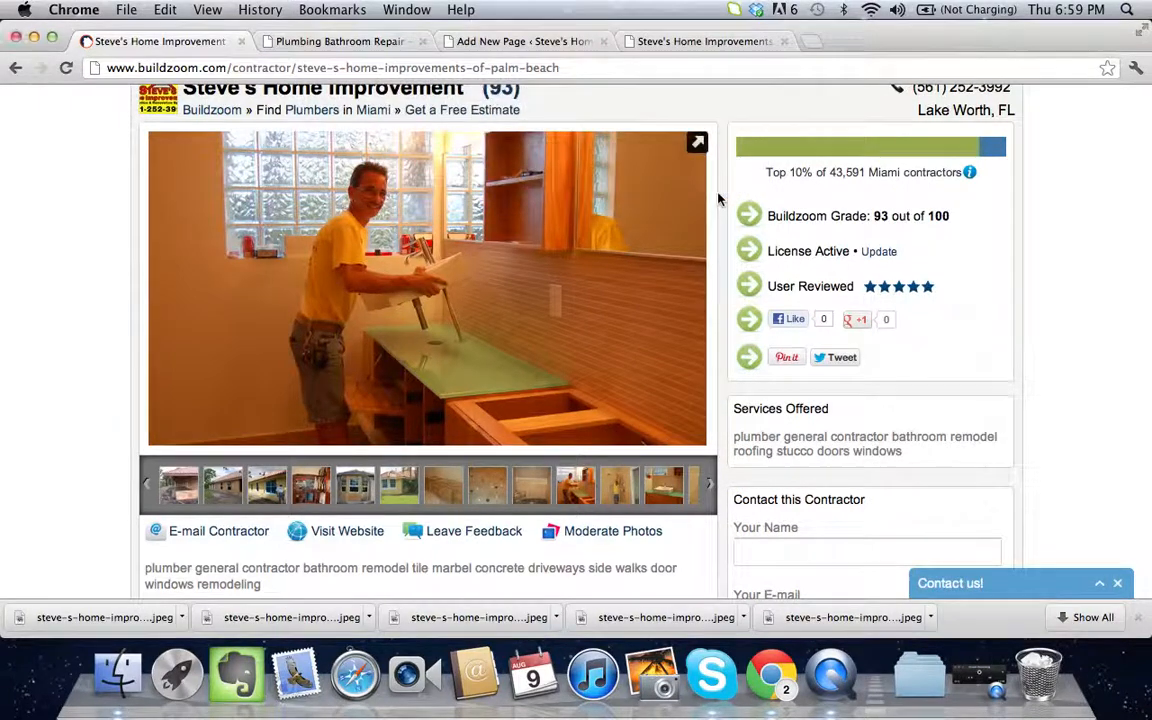
- Return to the new Portfolio page in WordPress and set its template to Image Gallery
{"action": "left_click", "coordinate": [537, 44]}
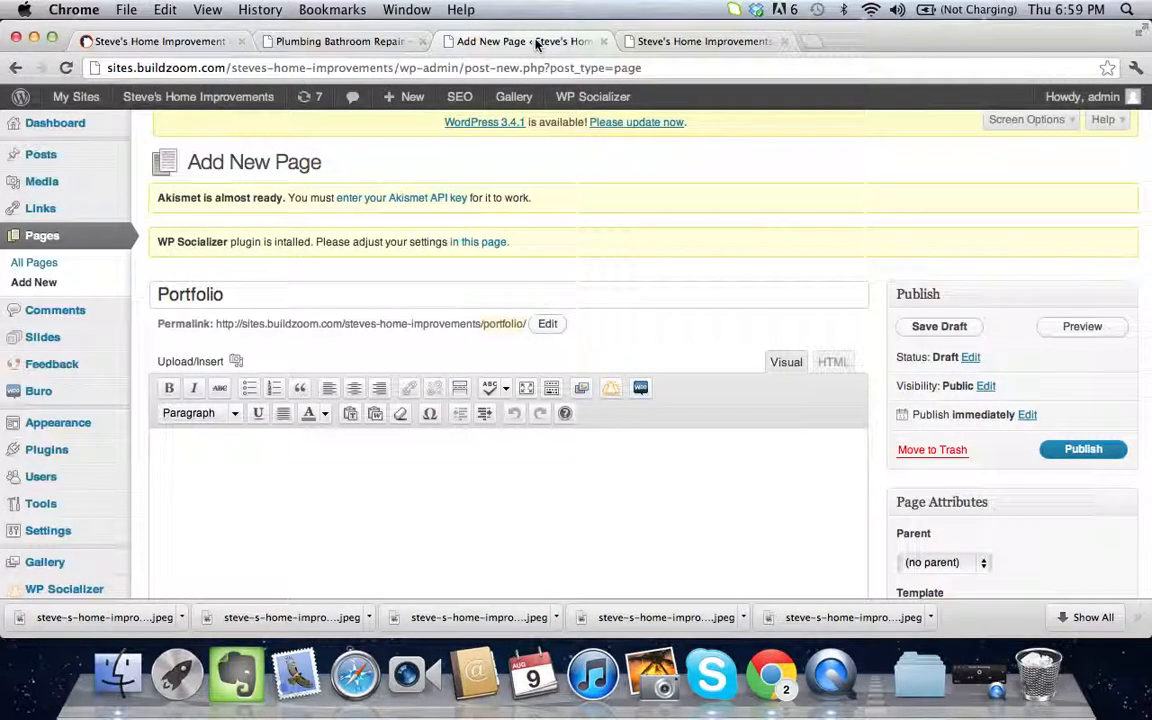
{"action": "scroll", "coordinate": [573, 204], "scroll_direction": "down", "scroll_amount": 3}
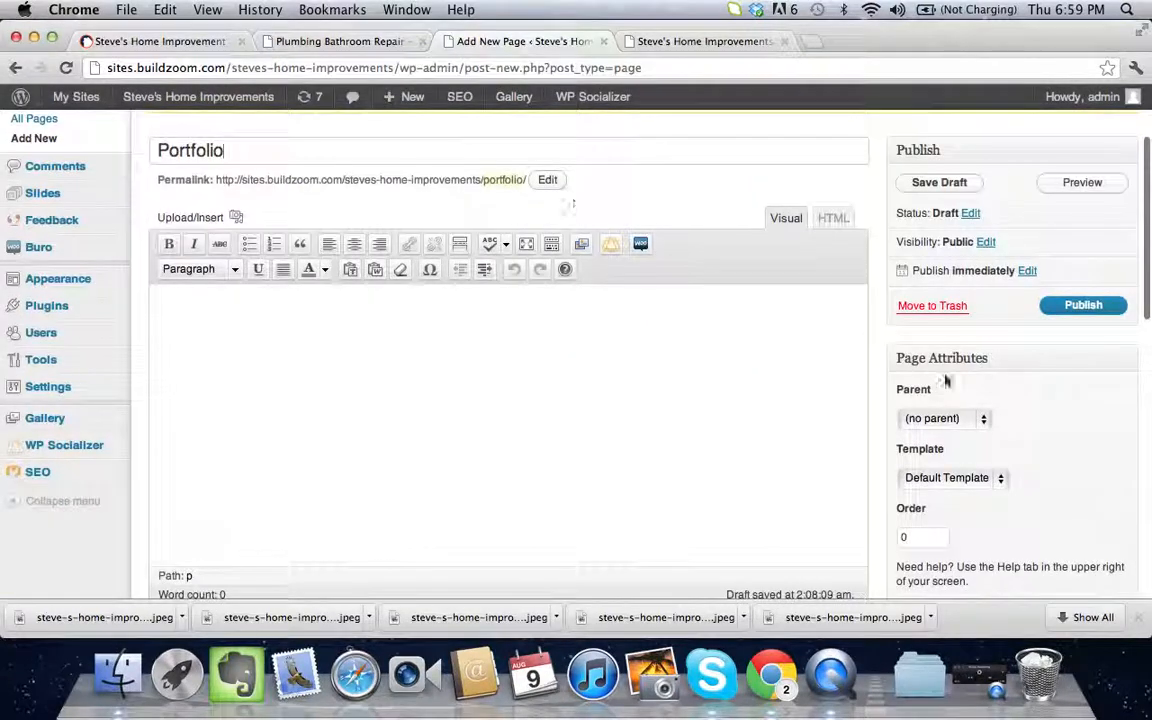
{"action": "left_click", "coordinate": [946, 478]}
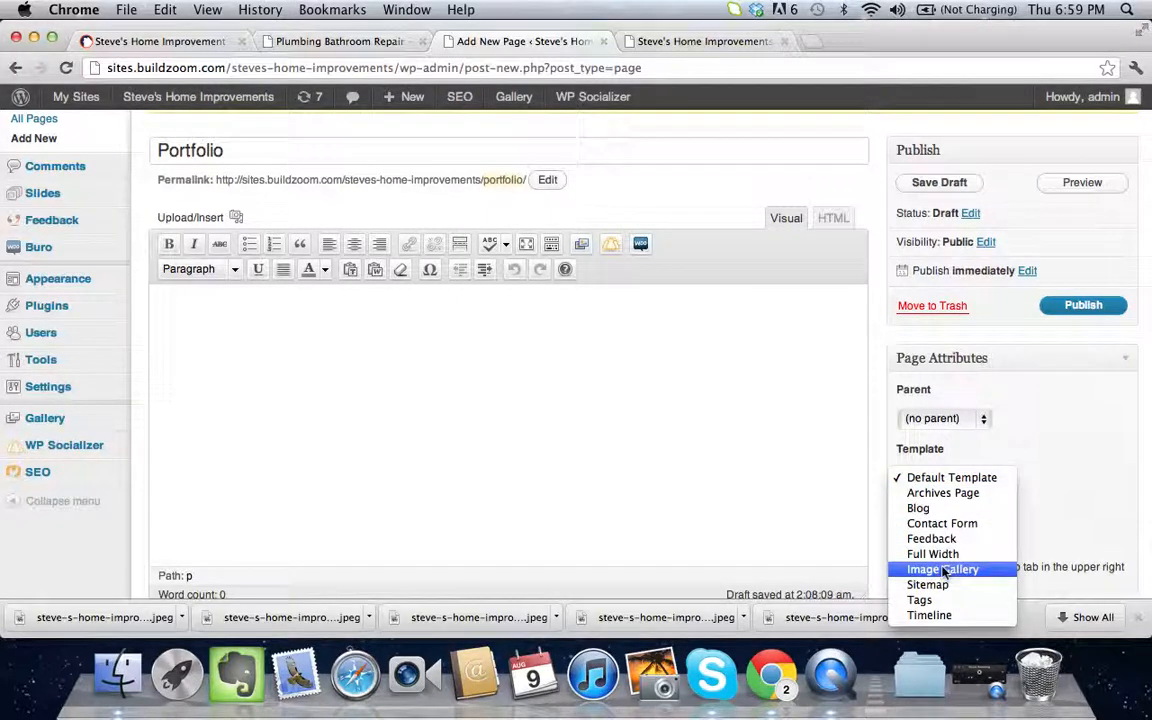
{"action": "left_click", "coordinate": [945, 569]}
- Upload the house photos ending in 51474, 51475 and 51476 from Downloads to the Portfolio page
{"action": "left_click", "coordinate": [237, 217]}
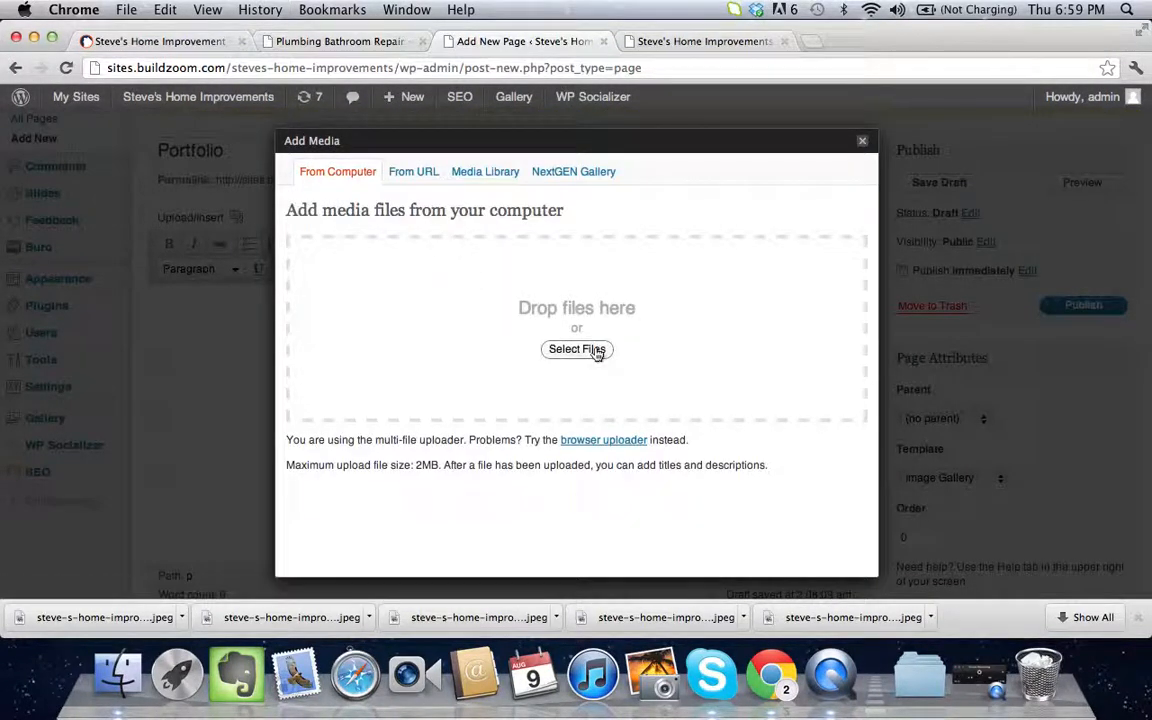
{"action": "left_click", "coordinate": [596, 352]}
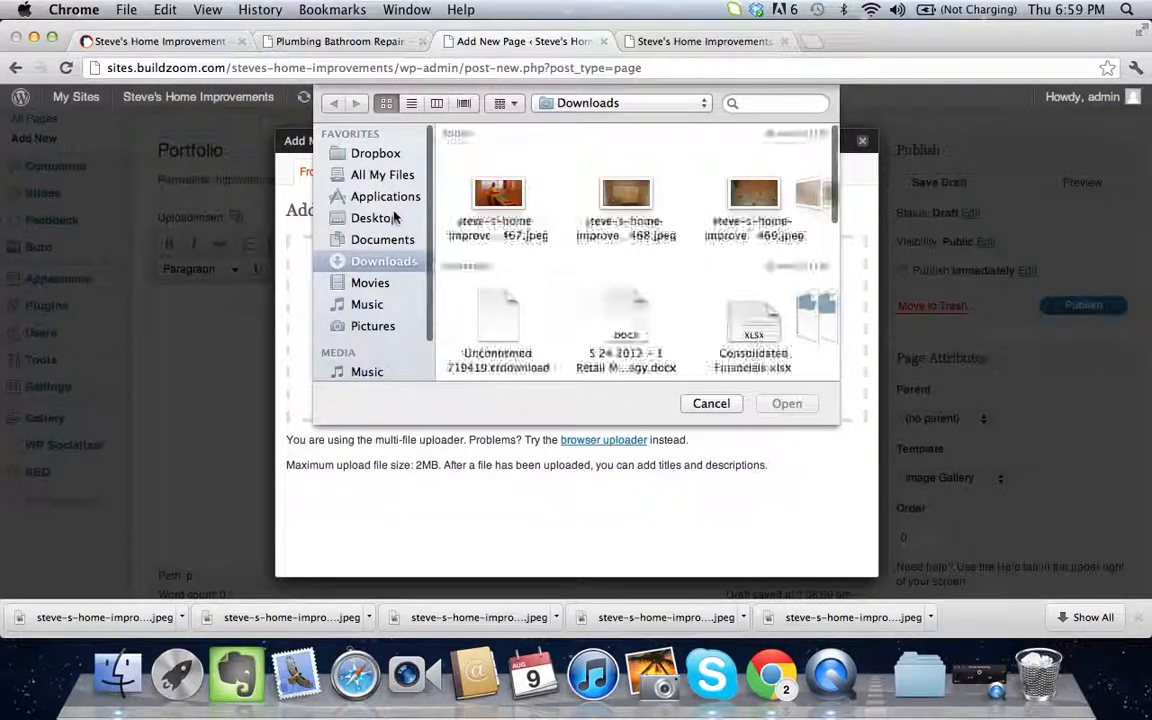
{"action": "left_click", "coordinate": [455, 218]}
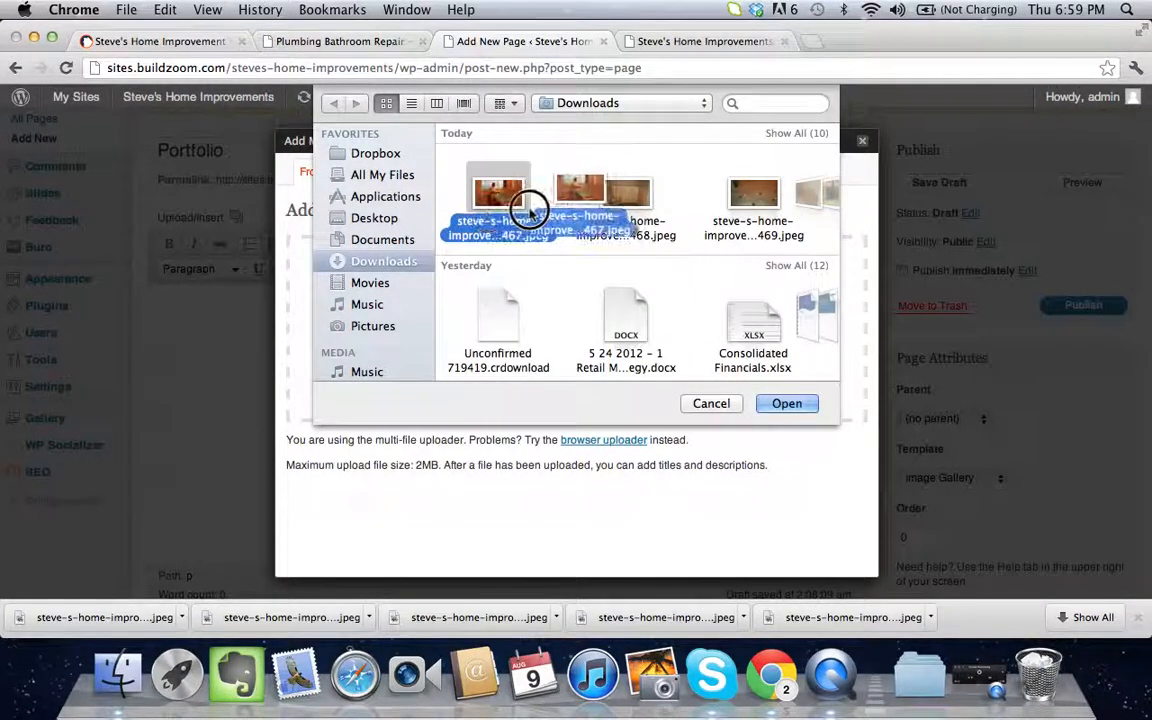
{"action": "left_click_drag", "start_coordinate": [458, 163], "coordinate": [868, 245]}
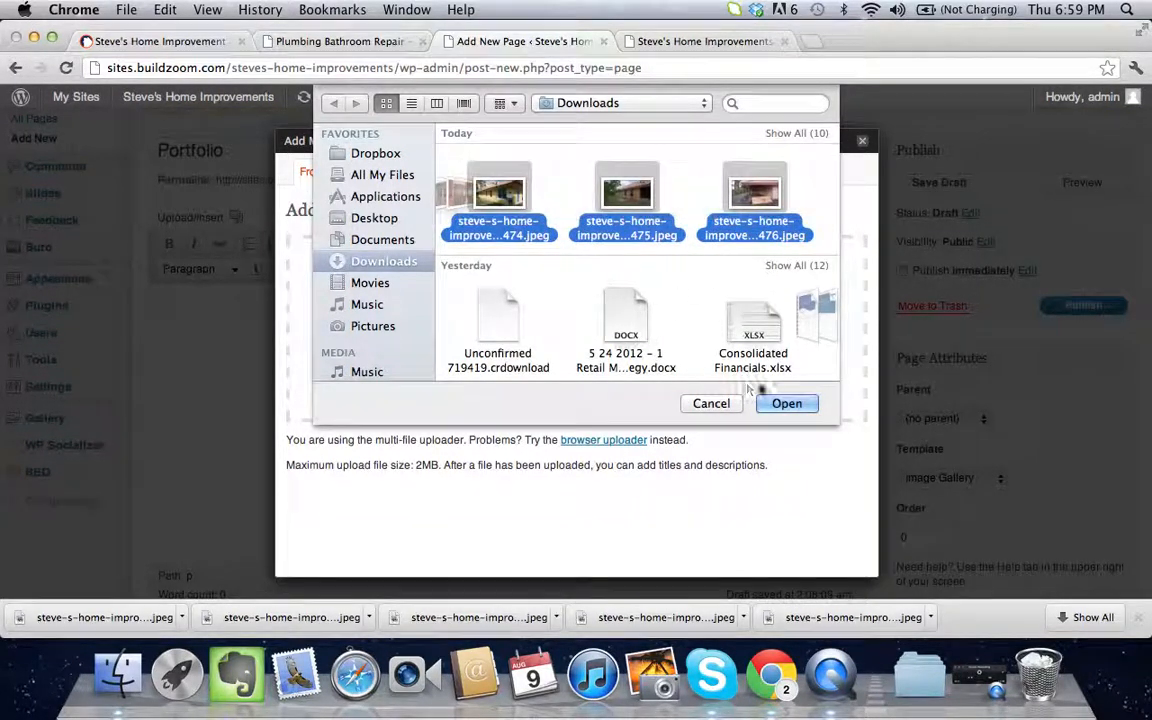
{"action": "left_click", "coordinate": [785, 403]}
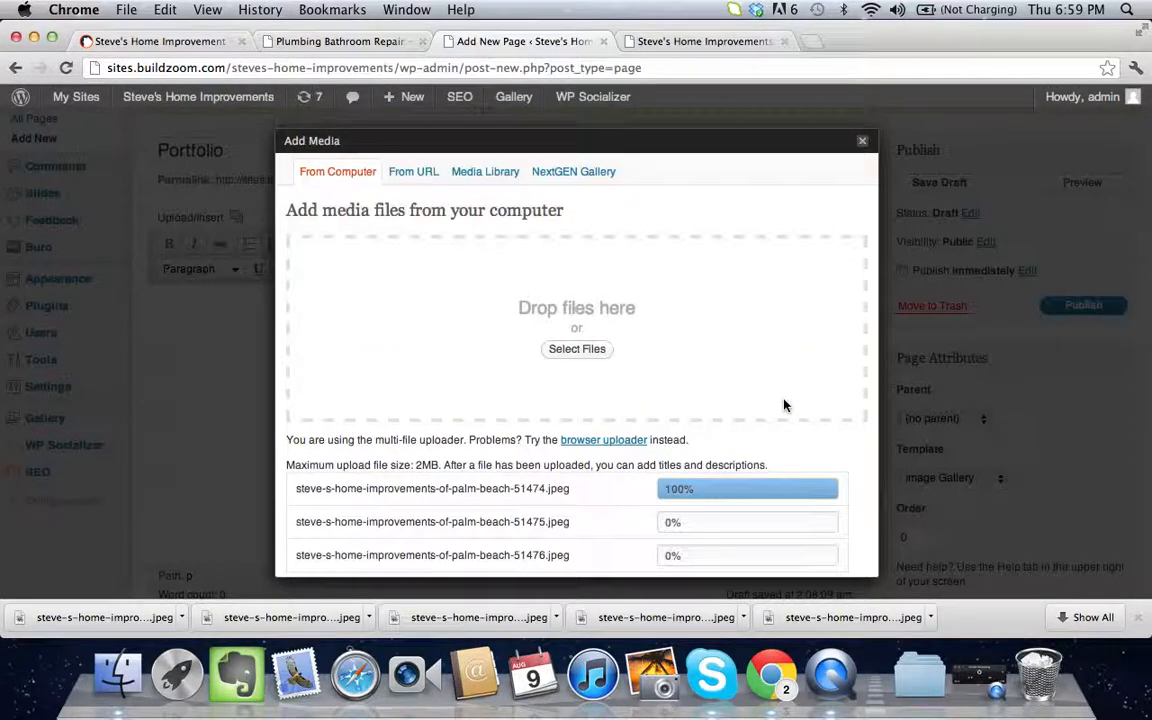
{"action": "scroll", "coordinate": [785, 405], "scroll_direction": "down", "scroll_amount": 1}
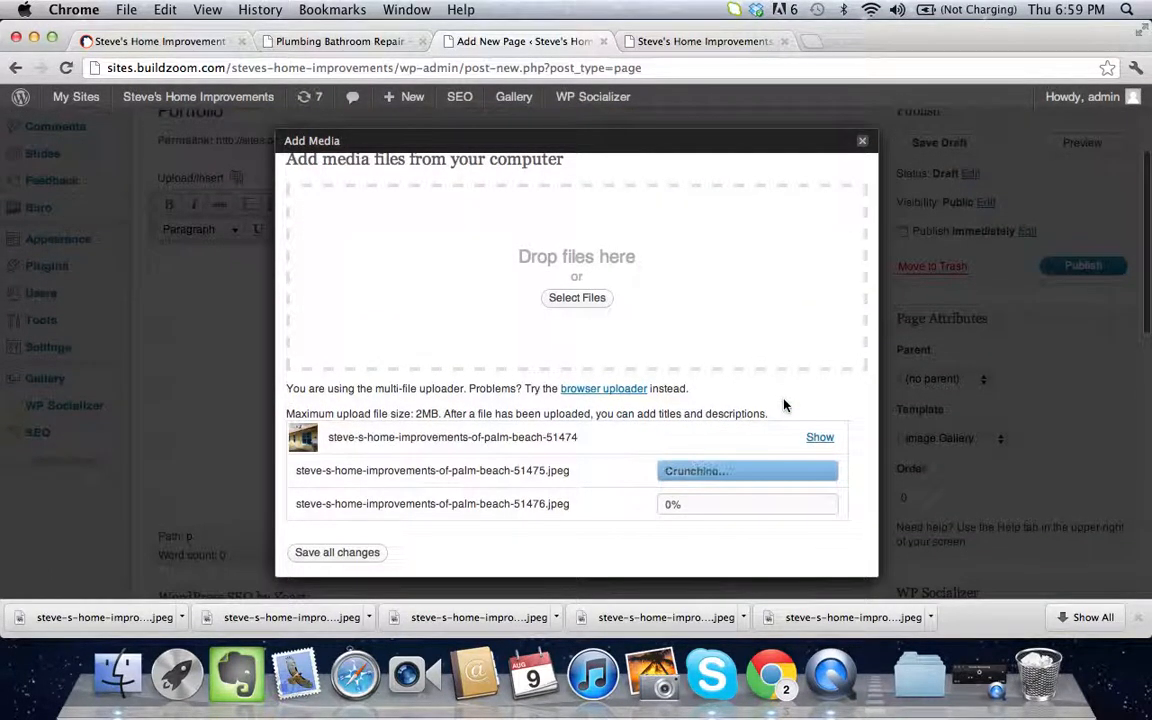
- Add the worker photo ending in 51467 from Downloads to the Portfolio page's uploads
{"action": "left_click", "coordinate": [584, 298]}
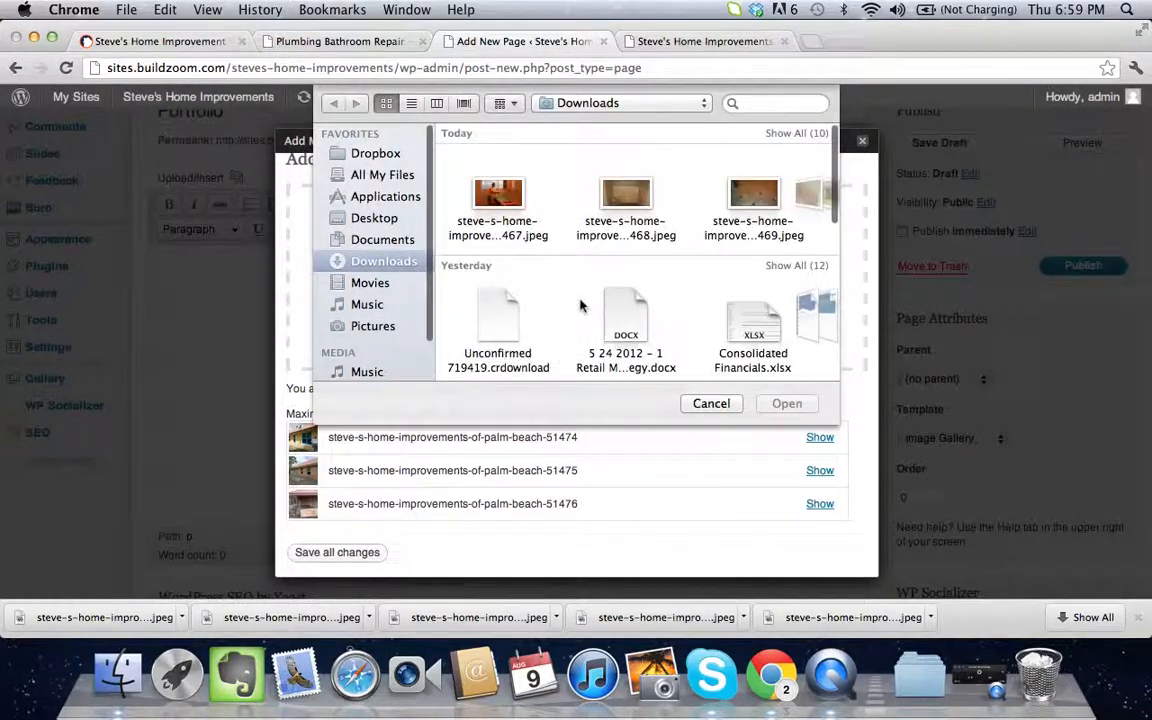
{"action": "double_click", "coordinate": [510, 220]}
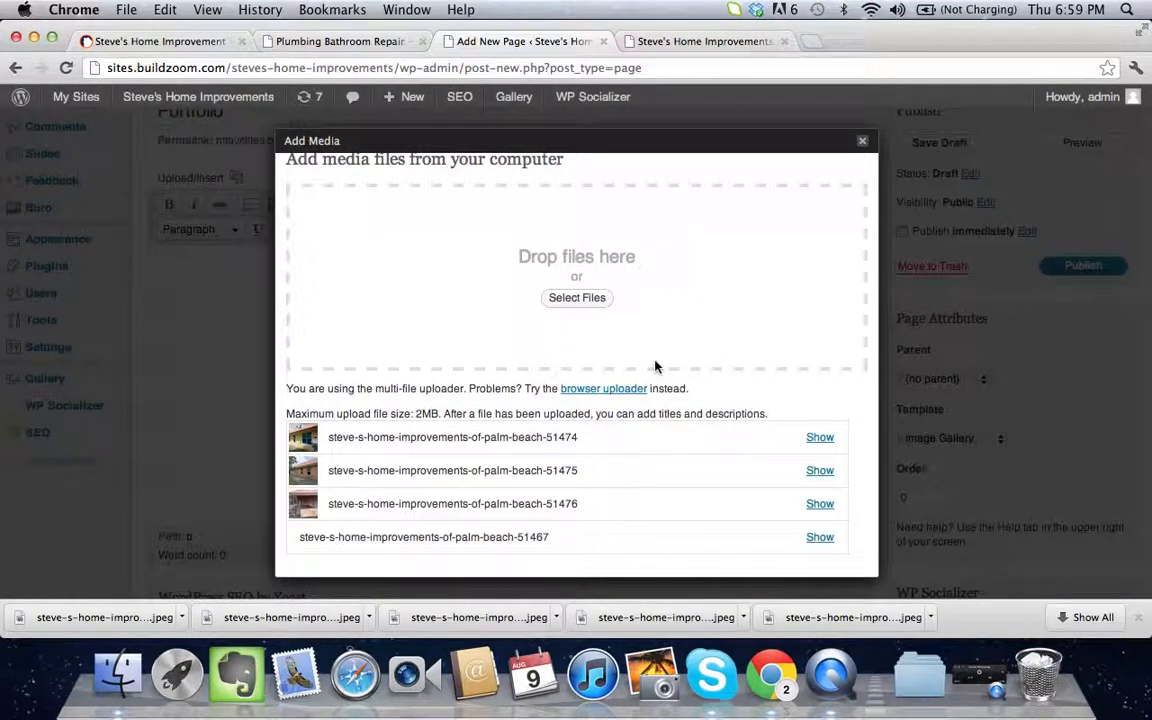
{"action": "scroll", "coordinate": [653, 372], "scroll_direction": "down", "scroll_amount": 3}
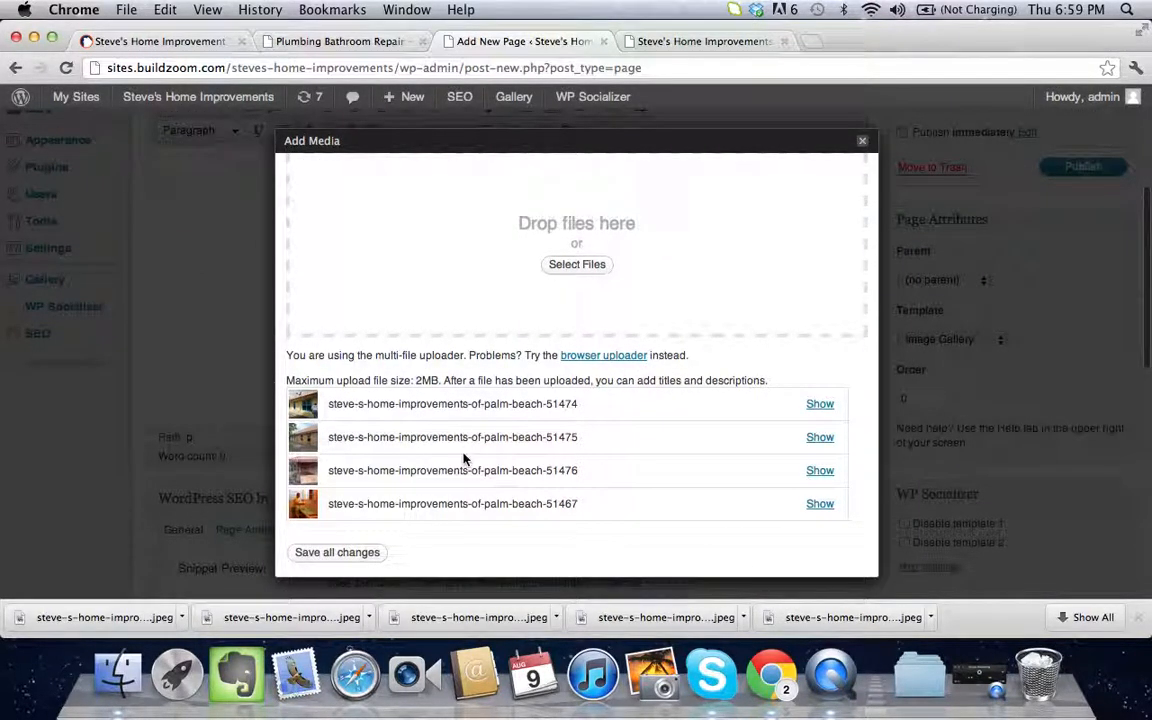
{"action": "scroll", "coordinate": [462, 495], "scroll_direction": "down", "scroll_amount": 2}
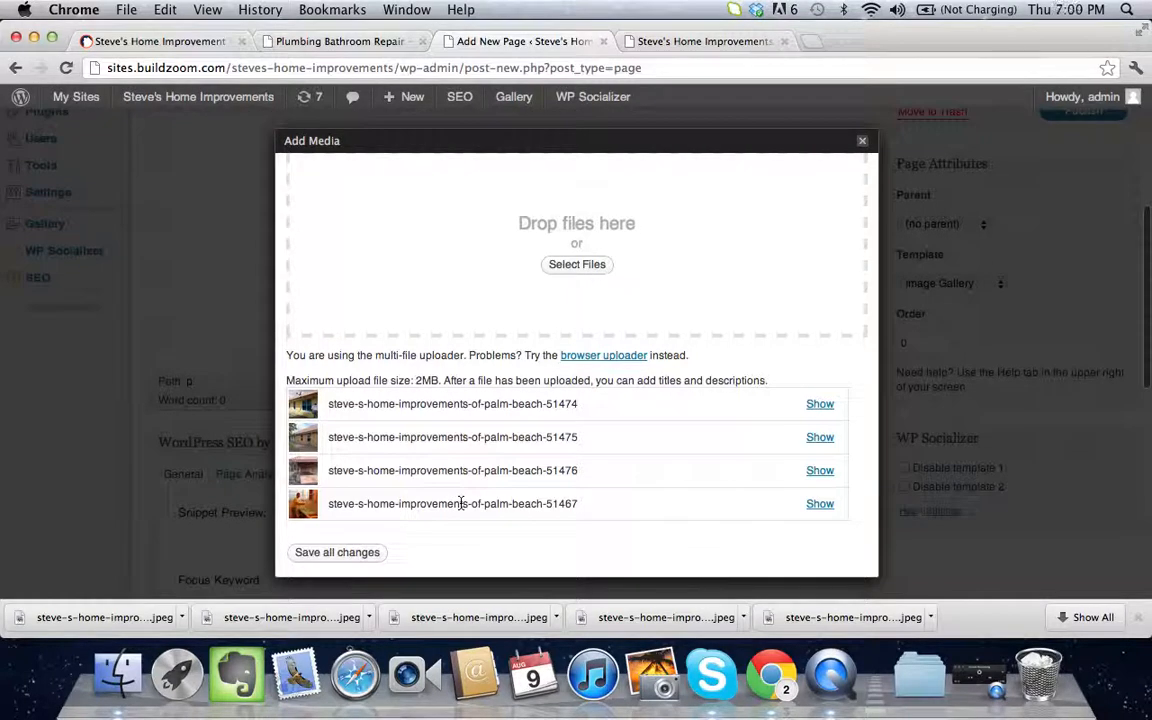
- Save the uploaded photos and insert them into the Portfolio page as a gallery with 3 columns
{"action": "left_click", "coordinate": [337, 555]}
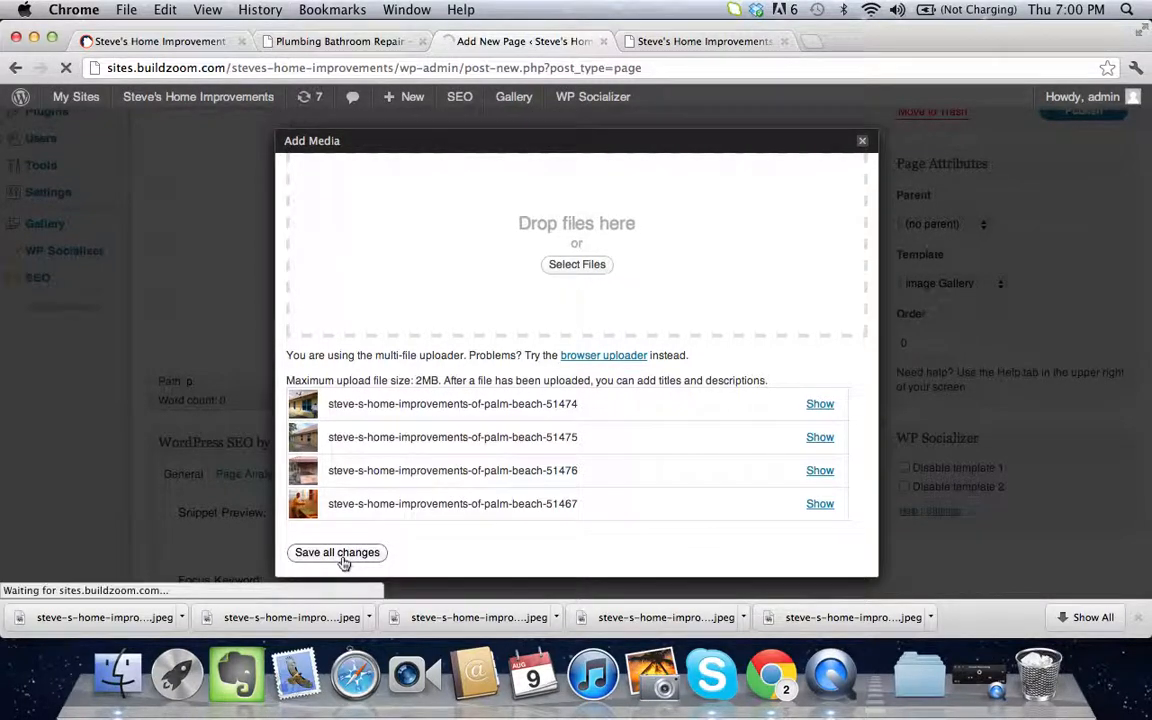
{"action": "scroll", "coordinate": [456, 374], "scroll_direction": "down", "scroll_amount": 2}
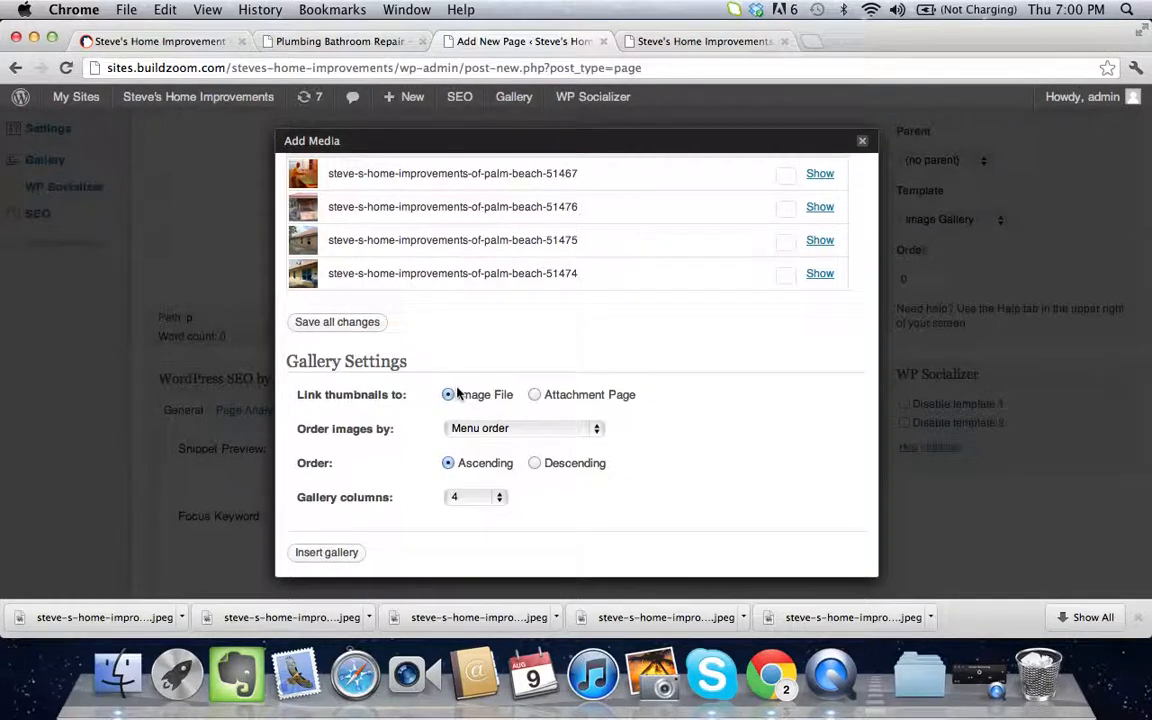
{"action": "left_click", "coordinate": [466, 505]}
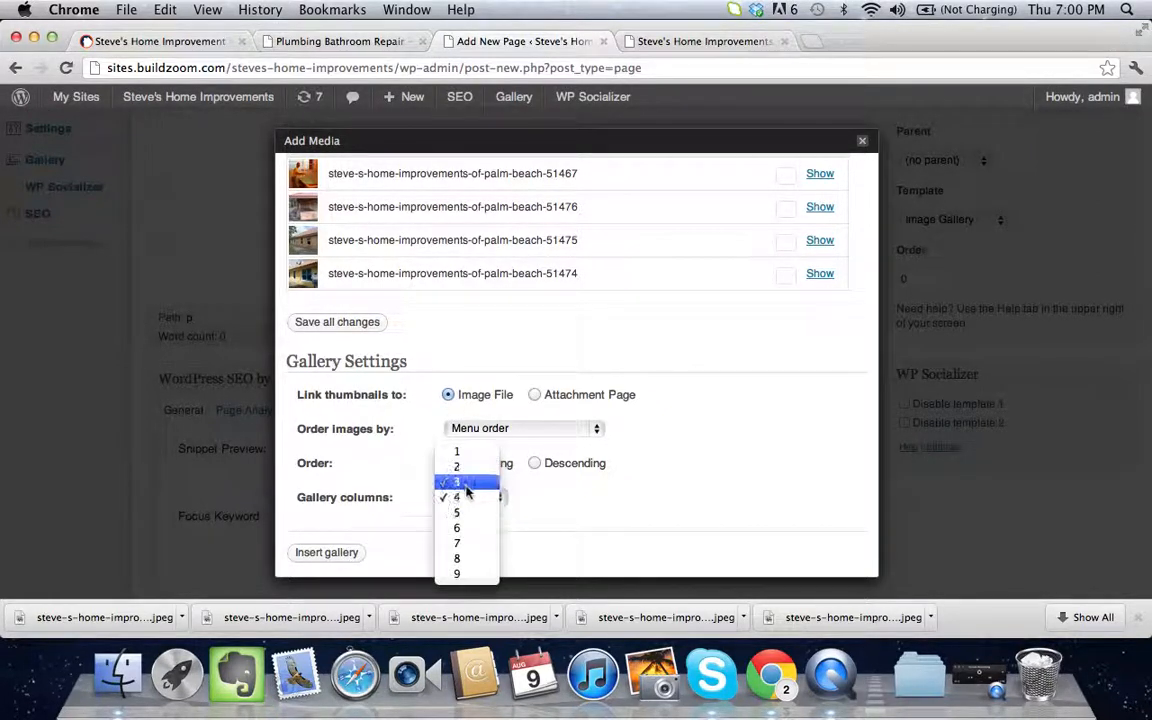
{"action": "left_click", "coordinate": [459, 481]}
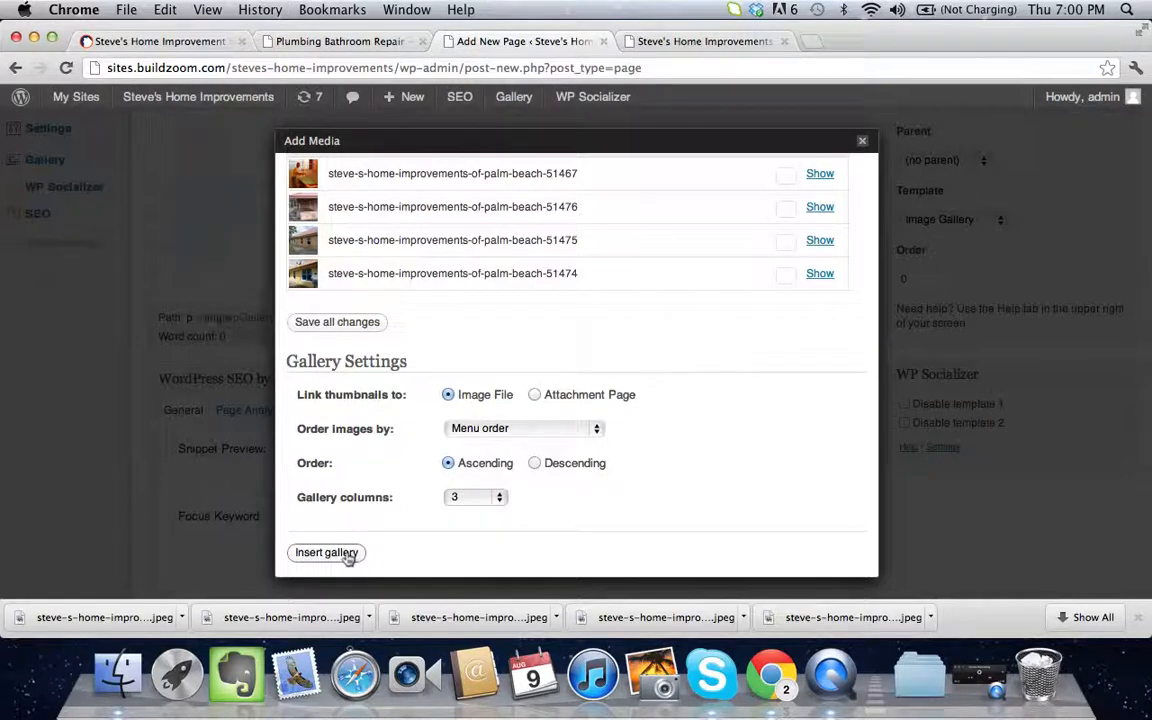
{"action": "left_click", "coordinate": [327, 553]}
- Publish the Portfolio page with its photo gallery
{"action": "scroll", "coordinate": [900, 397], "scroll_direction": "up", "scroll_amount": 5}
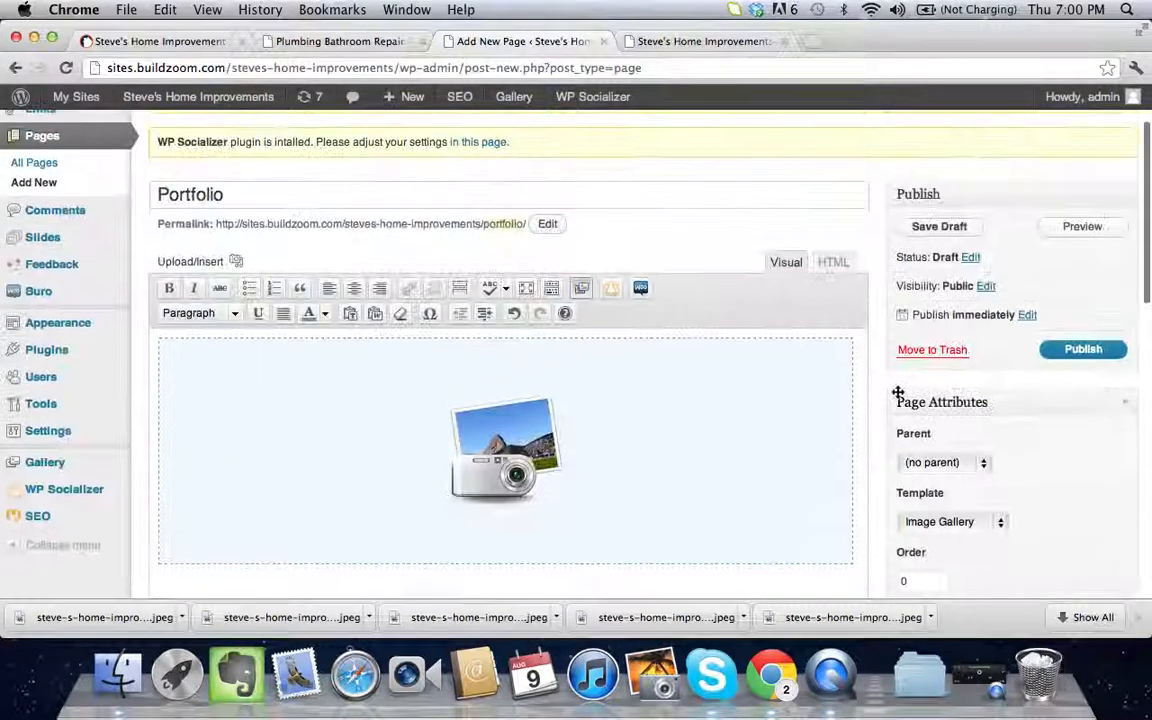
{"action": "left_click", "coordinate": [1090, 351]}
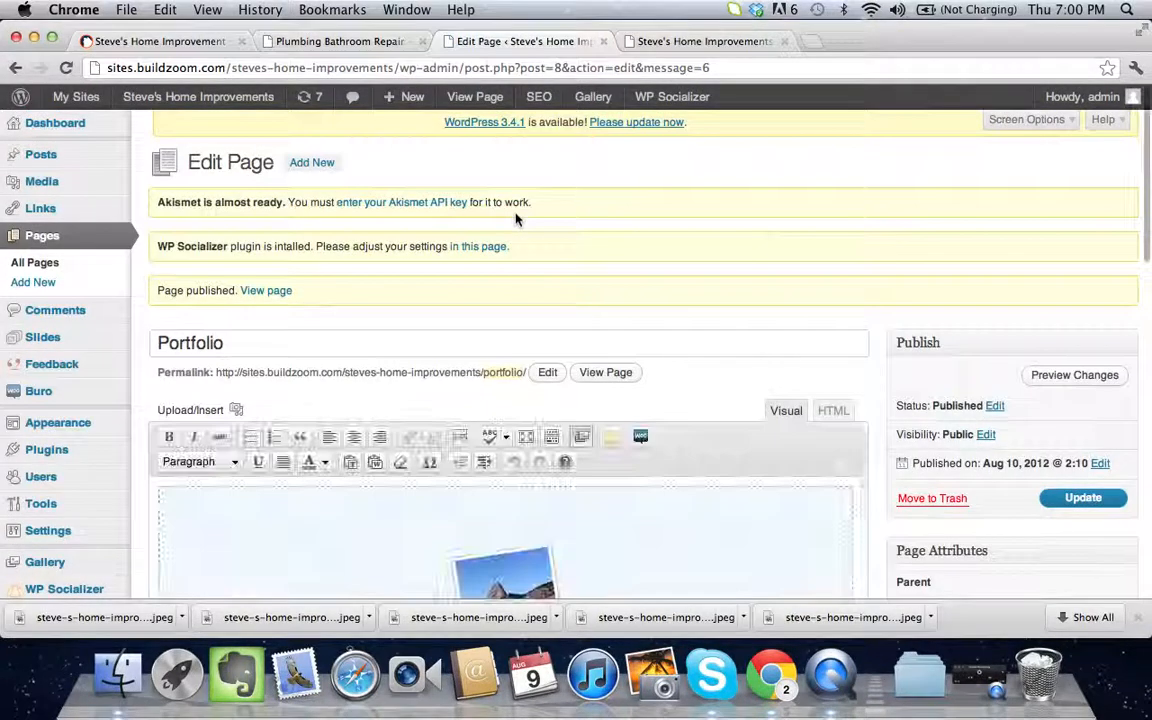
{"action": "scroll", "coordinate": [752, 390], "scroll_direction": "down", "scroll_amount": 3}
{"action": "scroll", "coordinate": [752, 390], "scroll_direction": "up", "scroll_amount": 2}
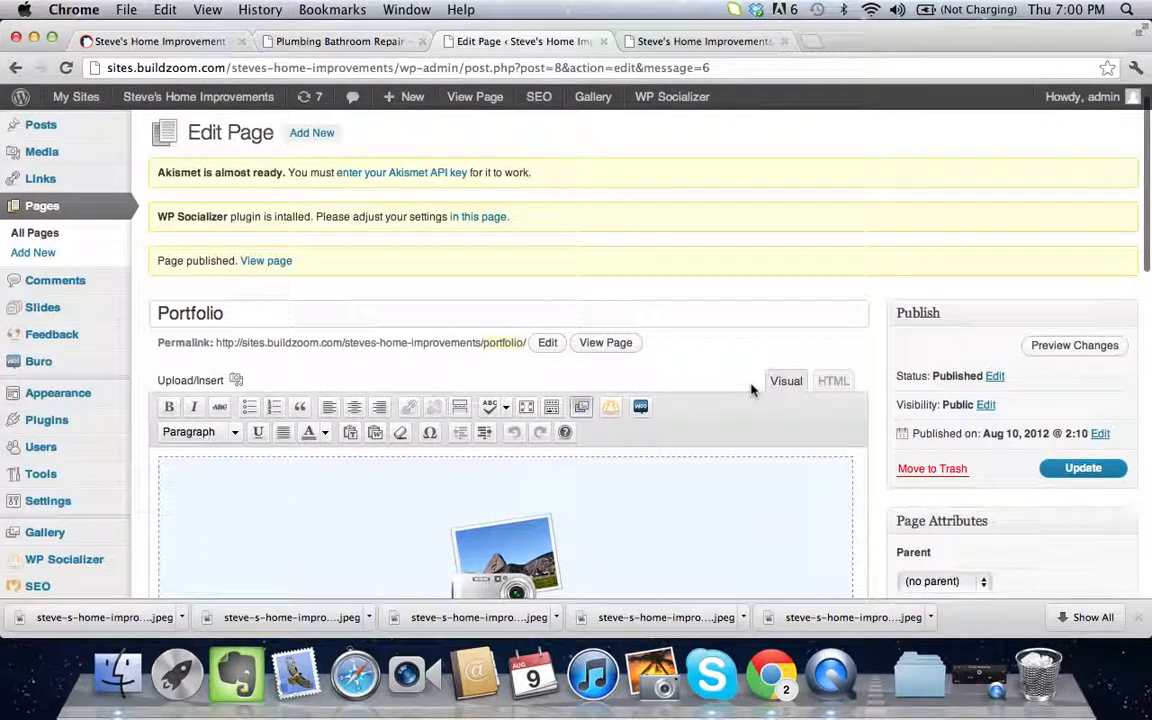
- Create a page titled Contact, assign it the Contact Form template and publish it
{"action": "left_click", "coordinate": [315, 133]}
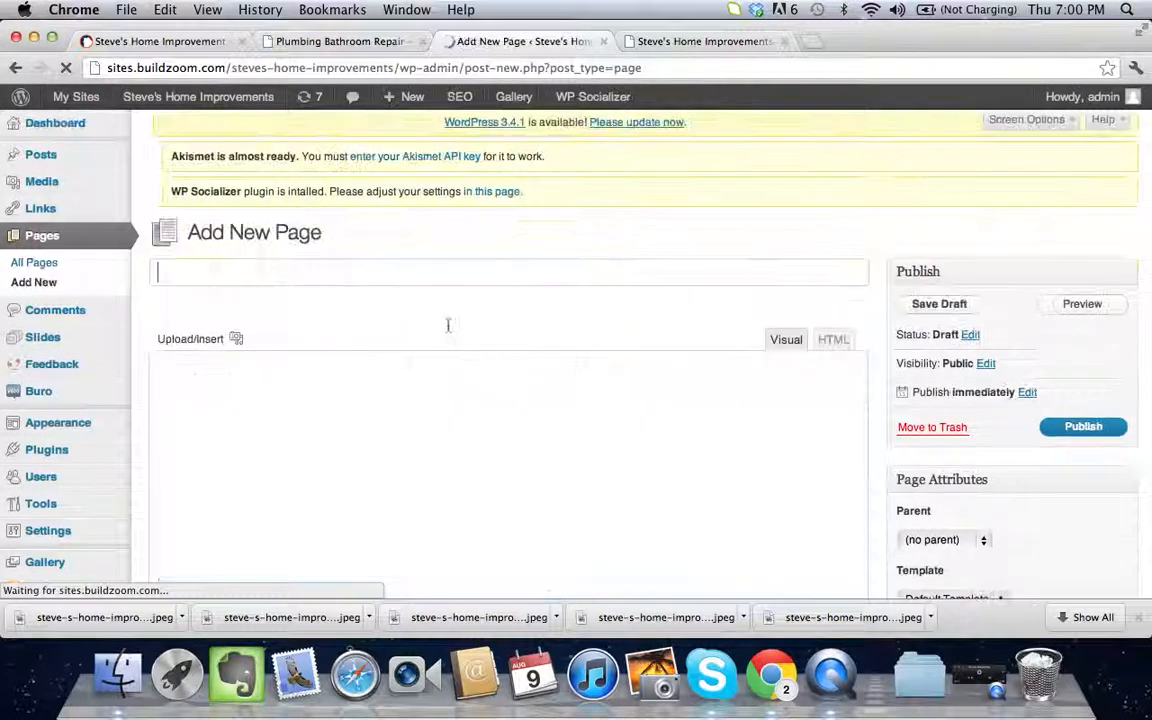
{"action": "type", "text": "Contact"}
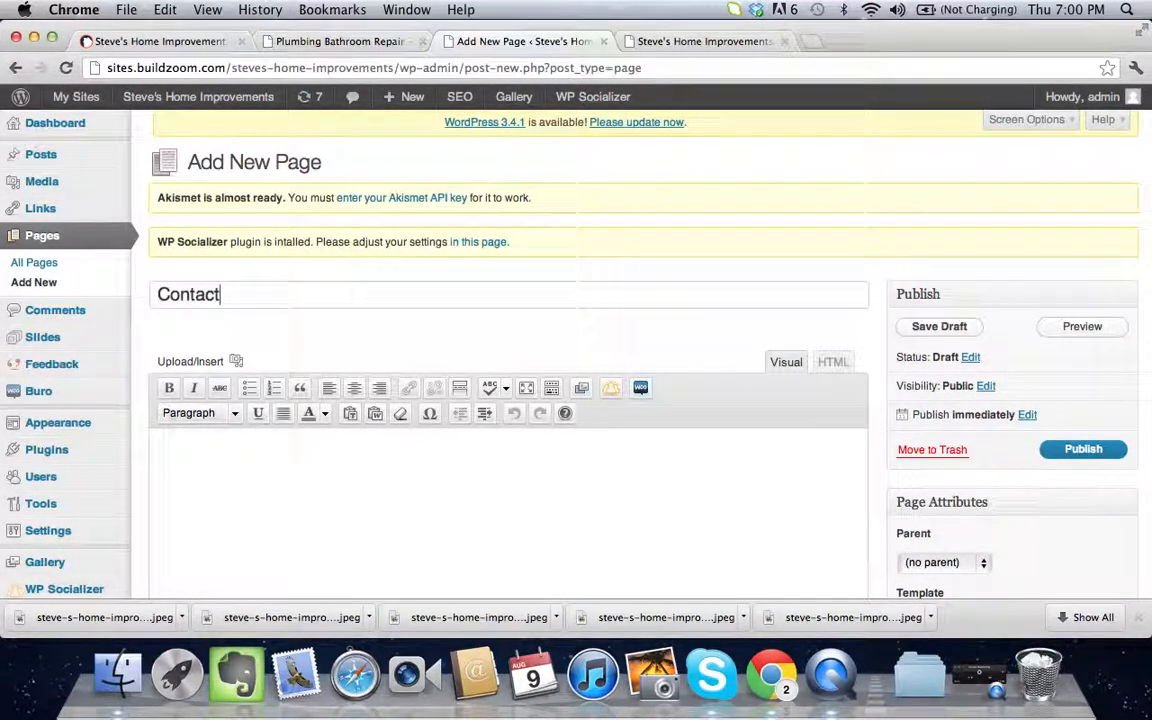
{"action": "scroll", "coordinate": [980, 400], "scroll_direction": "down", "scroll_amount": 3}
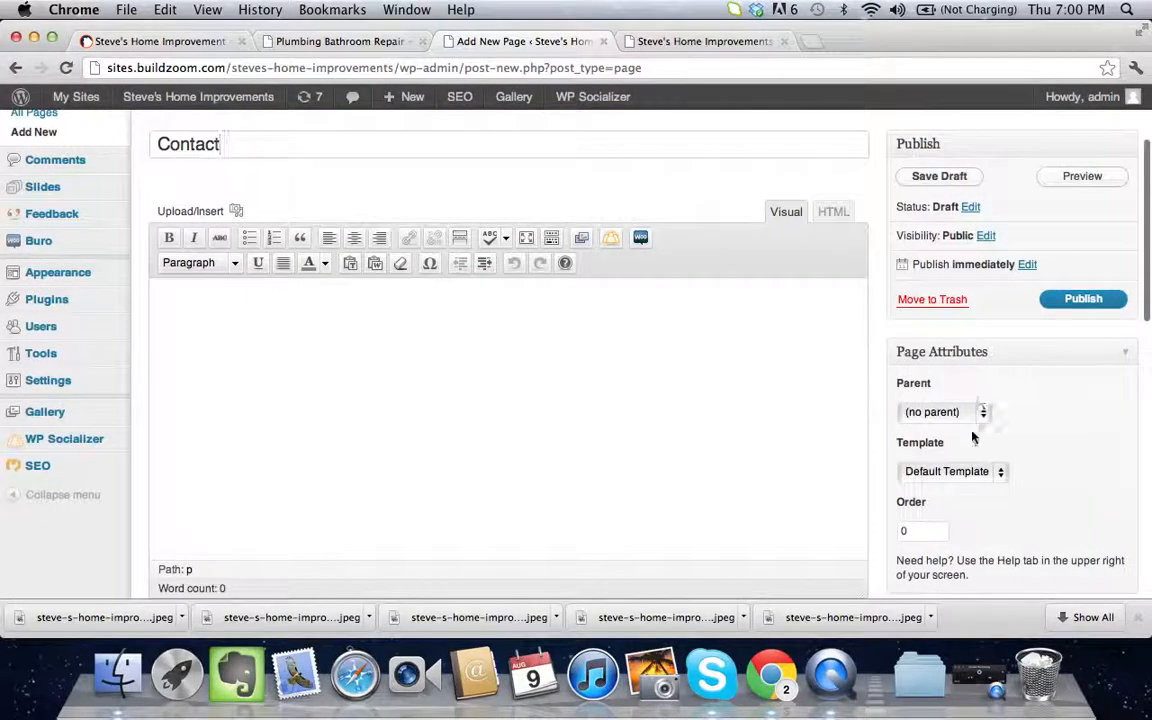
{"action": "left_click", "coordinate": [965, 474]}
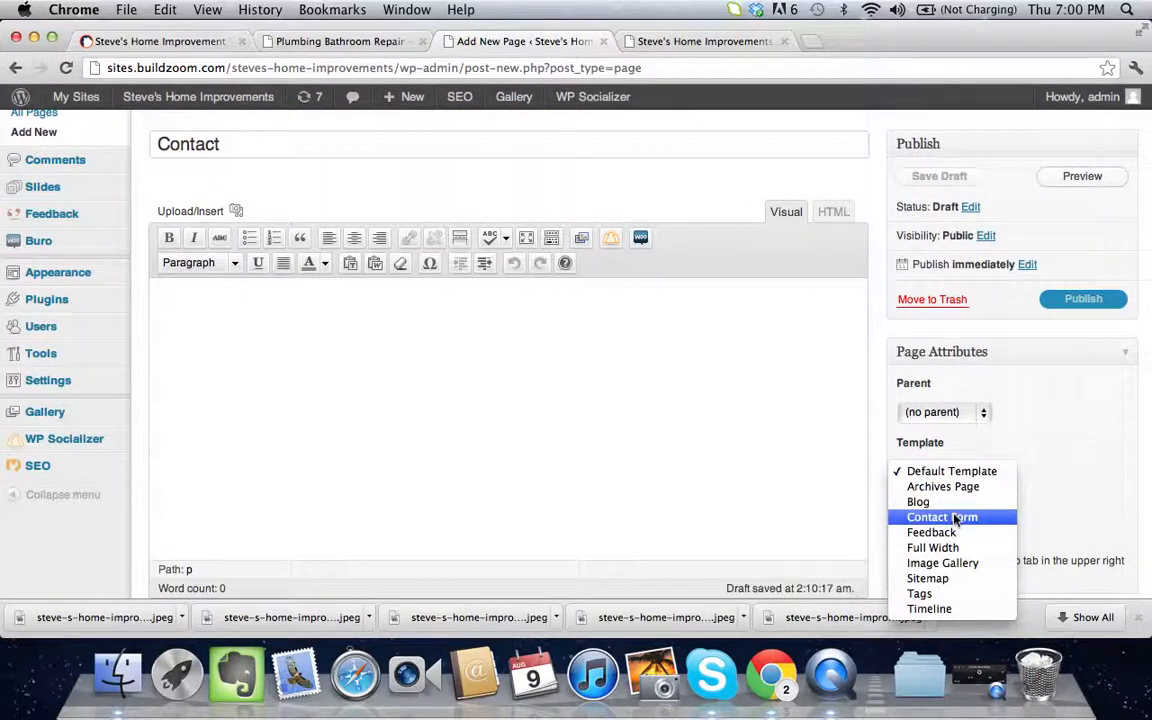
{"action": "left_click", "coordinate": [959, 516]}
{"action": "left_click", "coordinate": [1100, 299]}
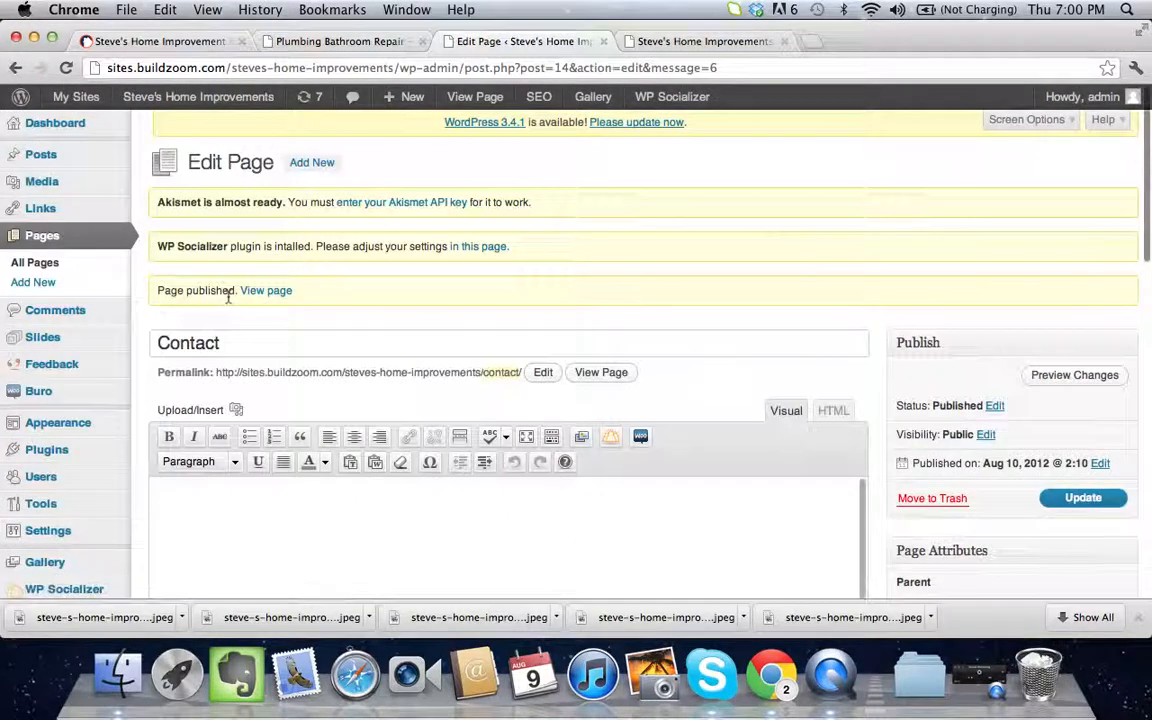
- Switch to the site's public home page to check how it looks
{"action": "scroll", "coordinate": [95, 314], "scroll_direction": "down", "scroll_amount": 2}
{"action": "mouse_move", "coordinate": [95, 313]}
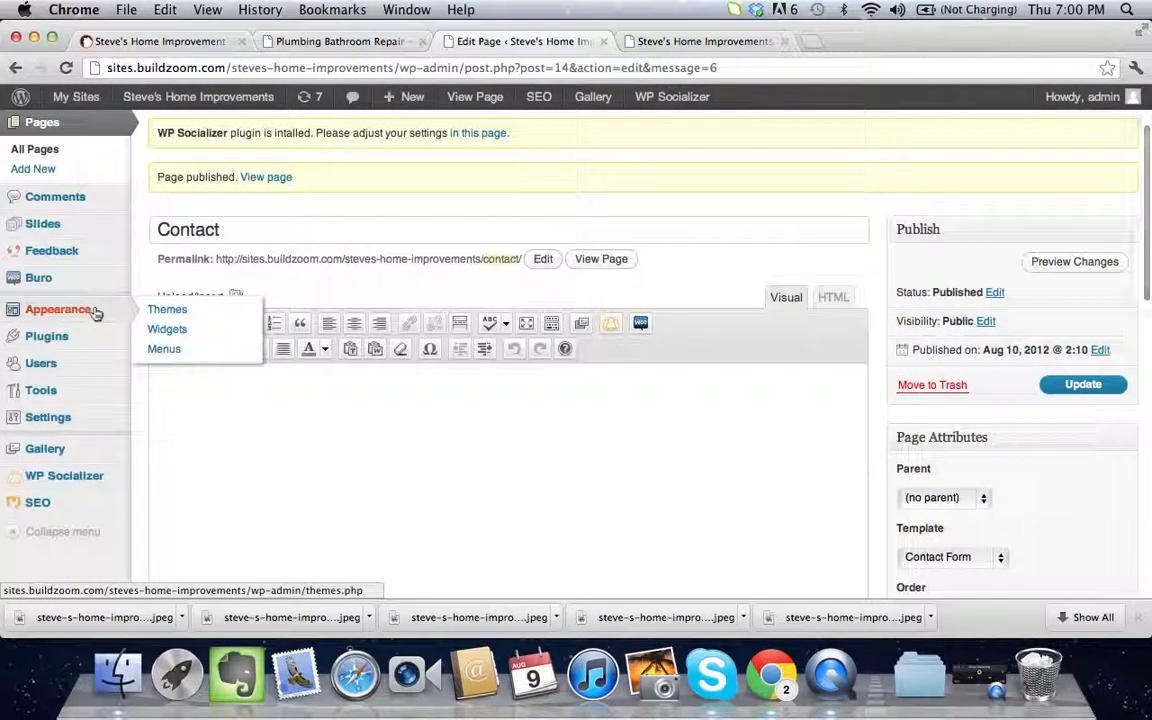
{"action": "left_click", "coordinate": [672, 43]}
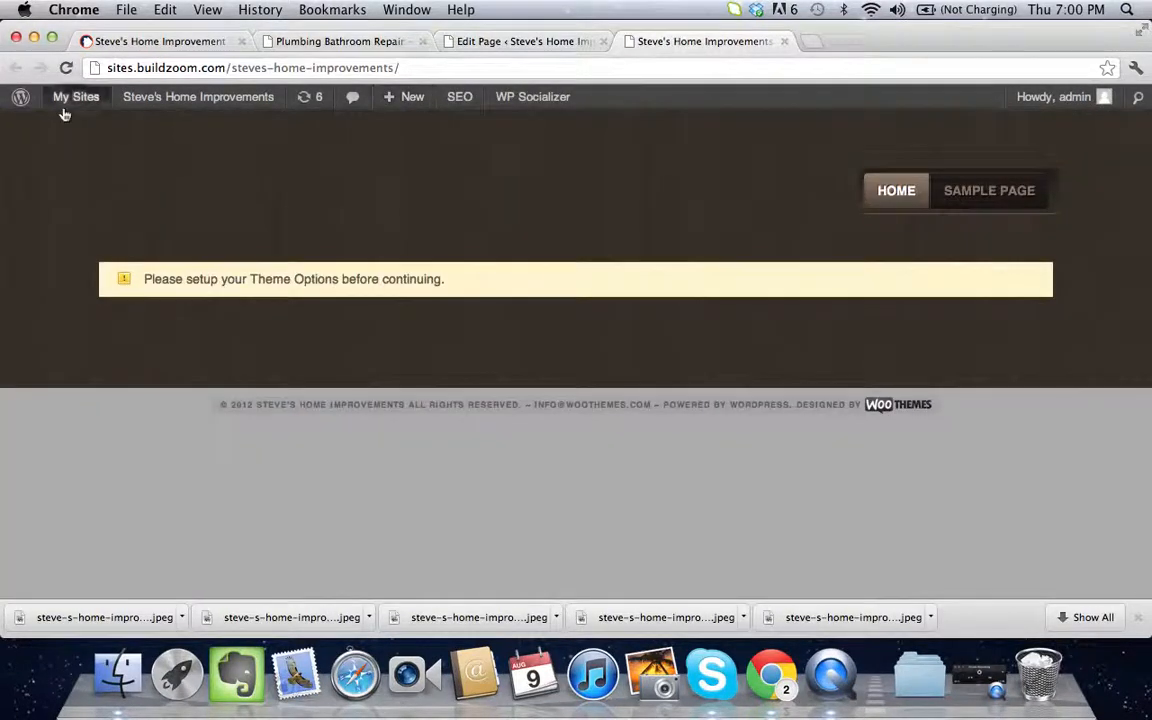
- Reload the public home page and move the Sample Page to the trash from the admin list of pages
{"action": "left_click", "coordinate": [66, 68]}
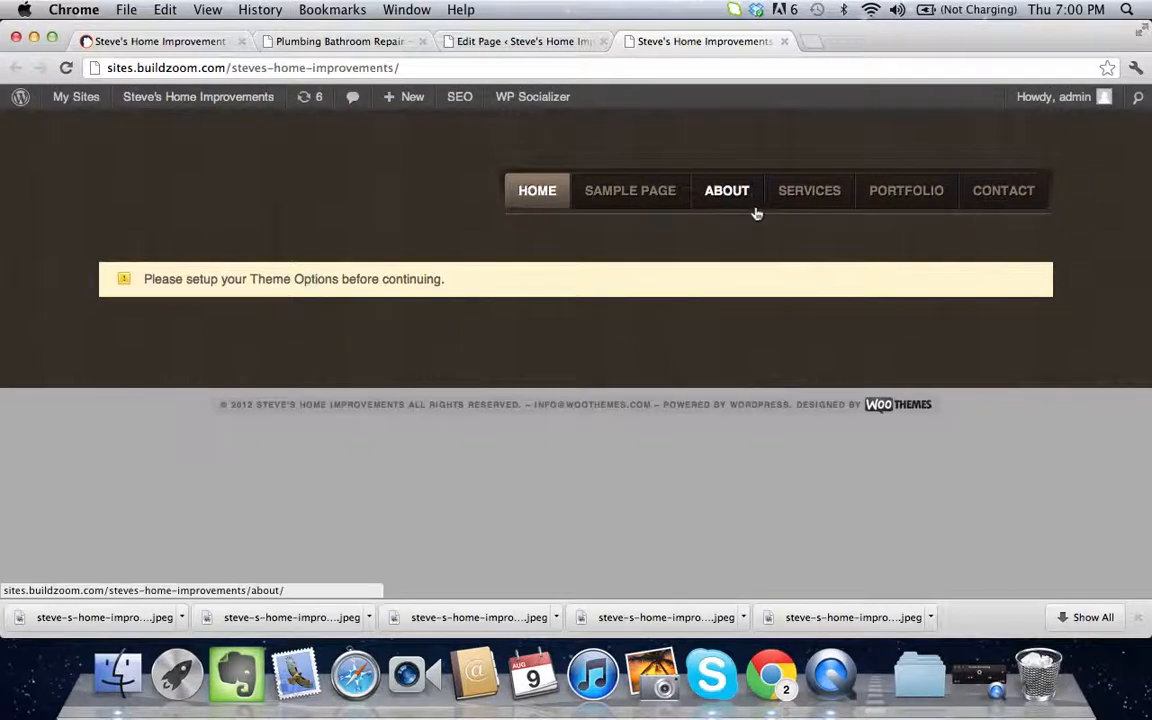
{"action": "left_click", "coordinate": [495, 42]}
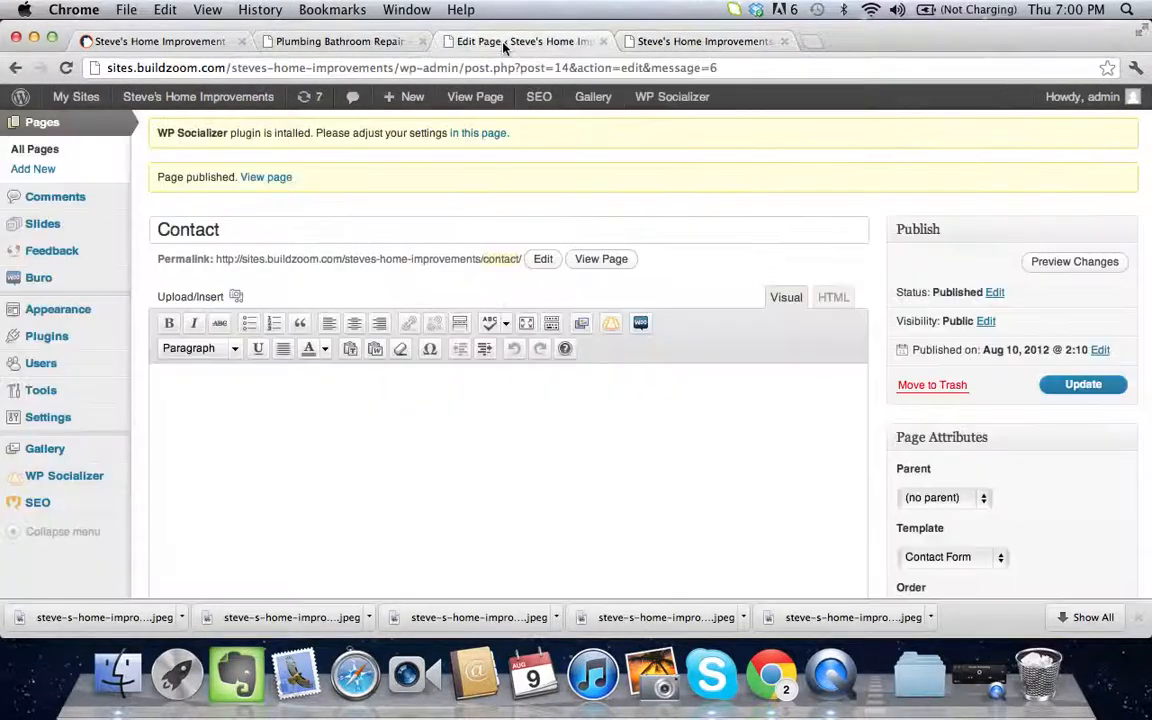
{"action": "scroll", "coordinate": [50, 238], "scroll_direction": "up", "scroll_amount": 2}
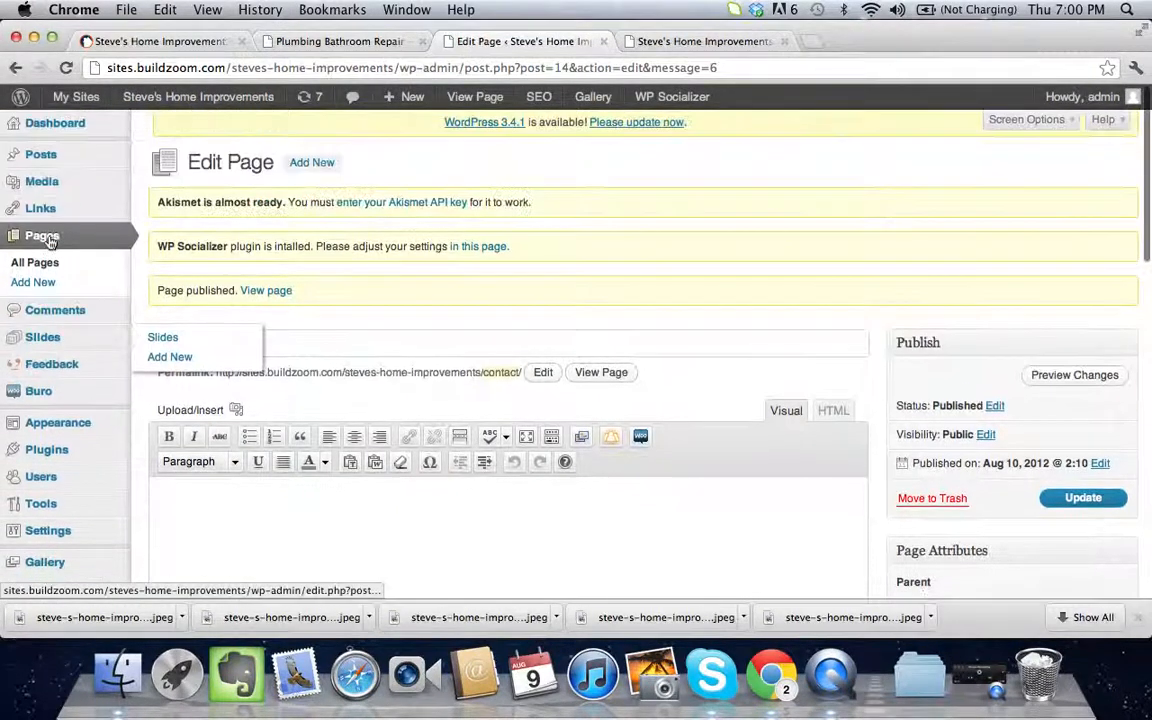
{"action": "left_click", "coordinate": [50, 240]}
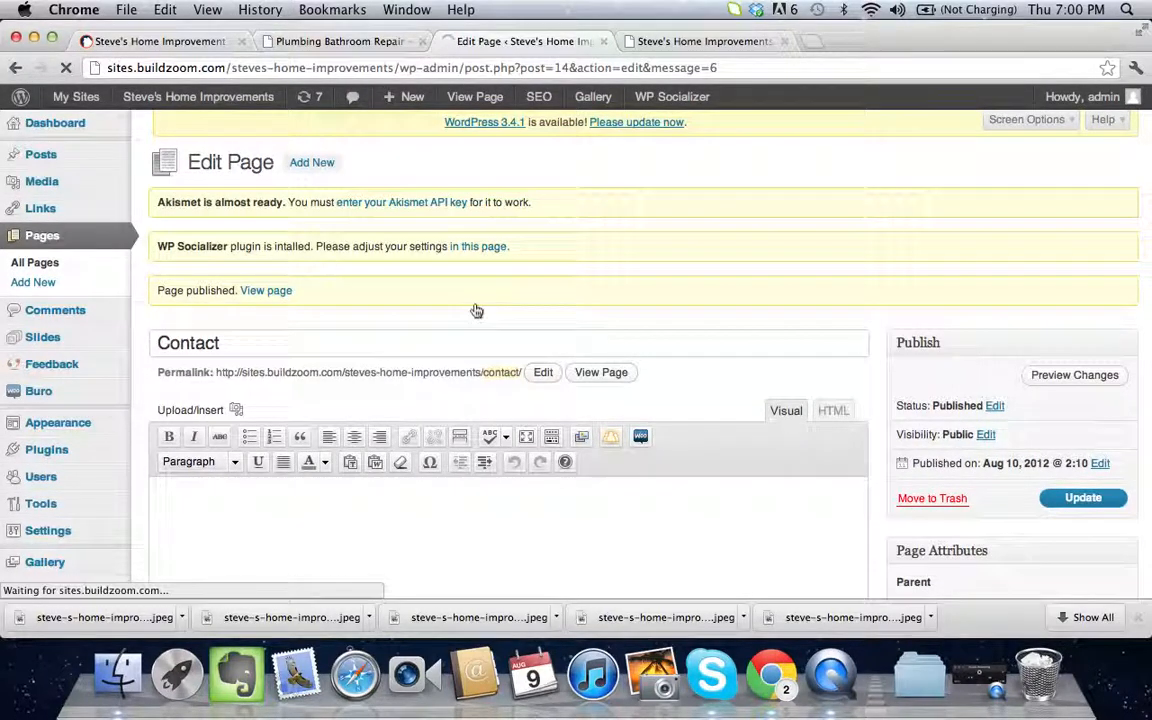
{"action": "scroll", "coordinate": [474, 309], "scroll_direction": "down", "scroll_amount": 3}
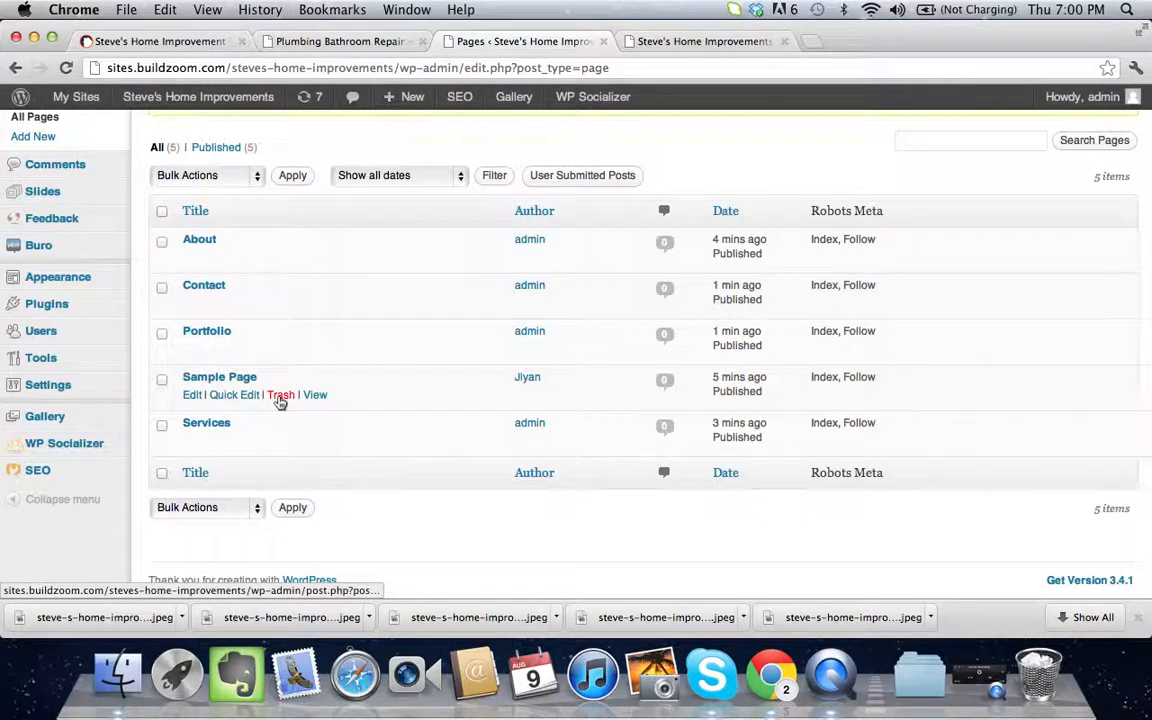
{"action": "left_click", "coordinate": [280, 396]}
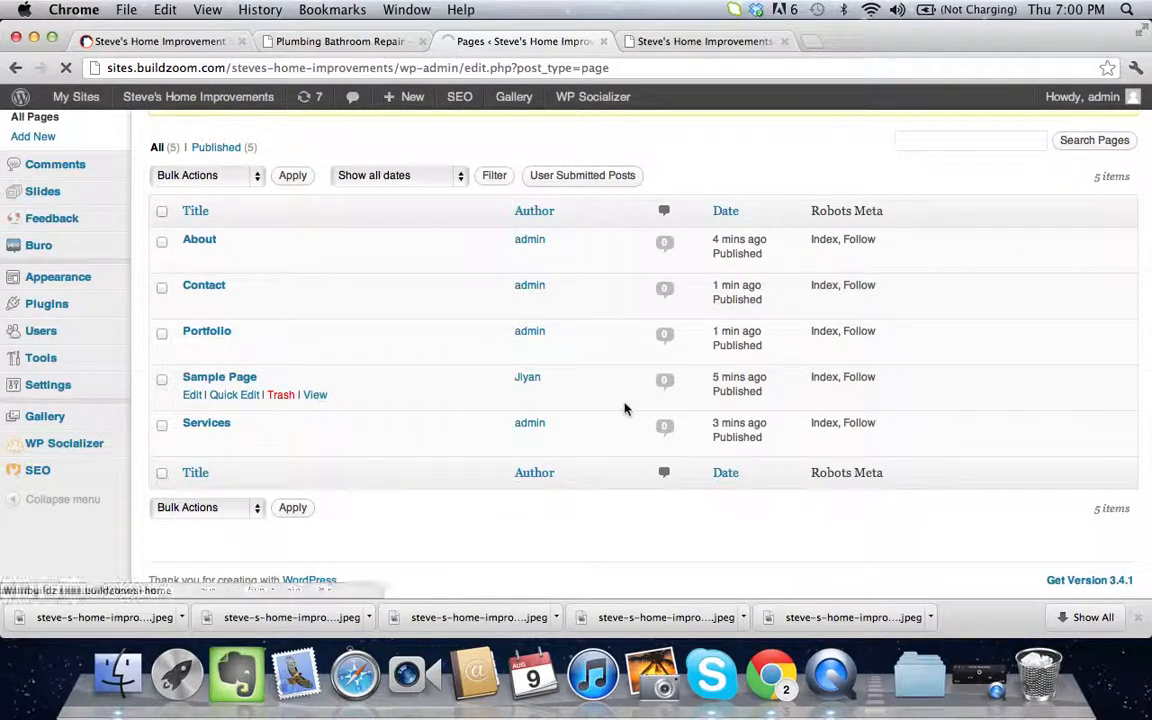
{"action": "scroll", "coordinate": [411, 318], "scroll_direction": "down", "scroll_amount": 3}
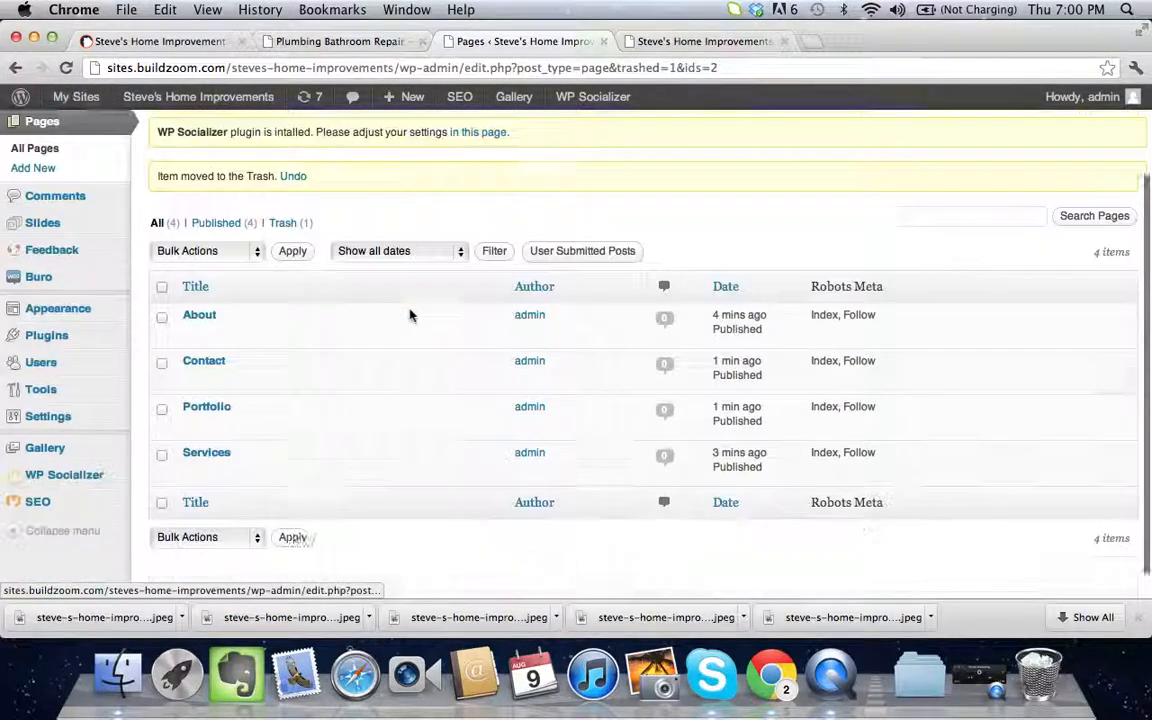
- Check the public site's Services and Portfolio pages and view the first gallery photo at full size
{"action": "left_click", "coordinate": [714, 50]}
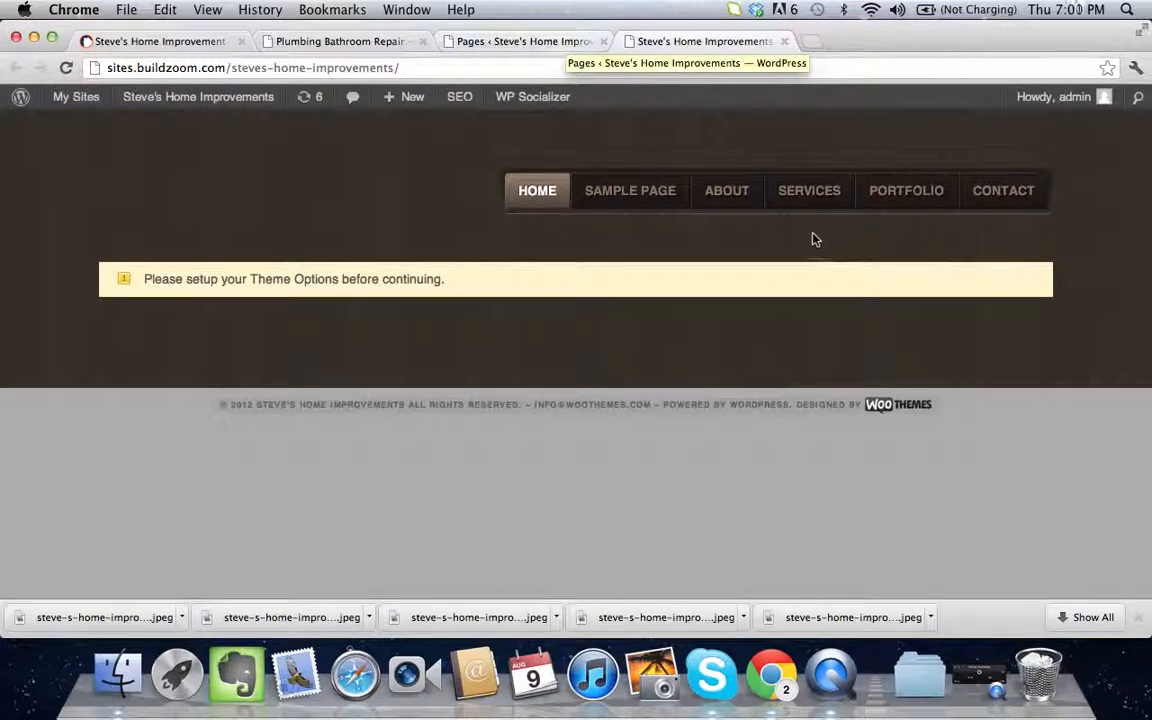
{"action": "left_click", "coordinate": [750, 196]}
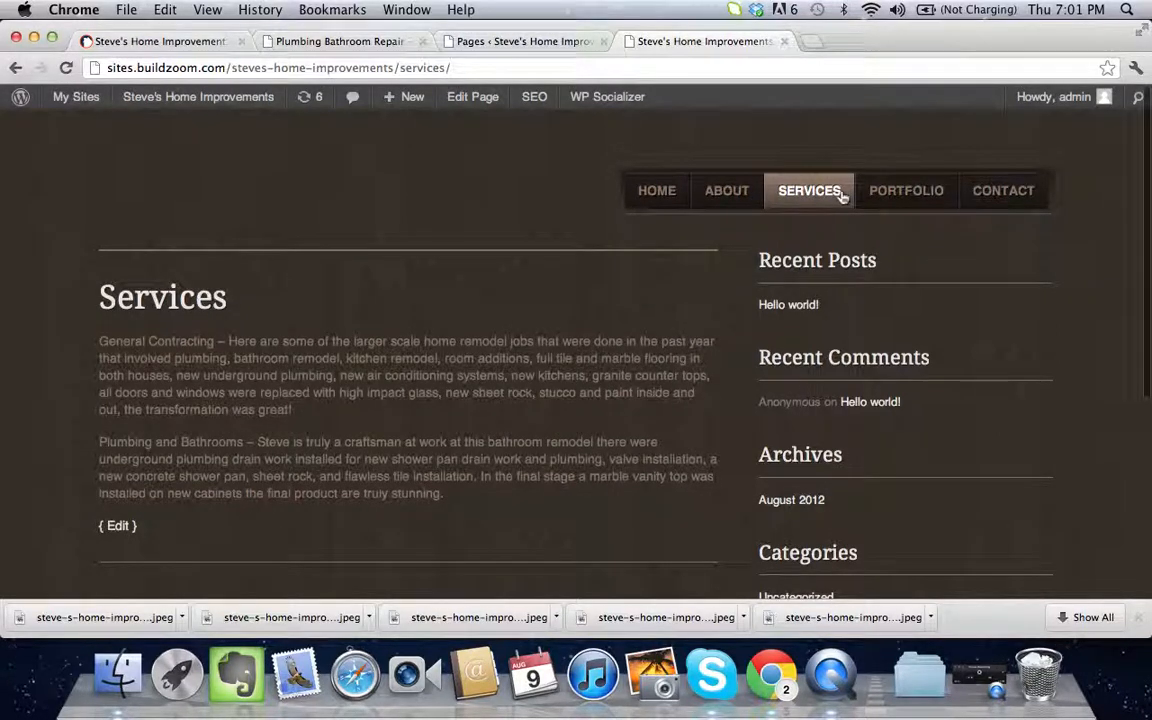
{"action": "left_click", "coordinate": [920, 194]}
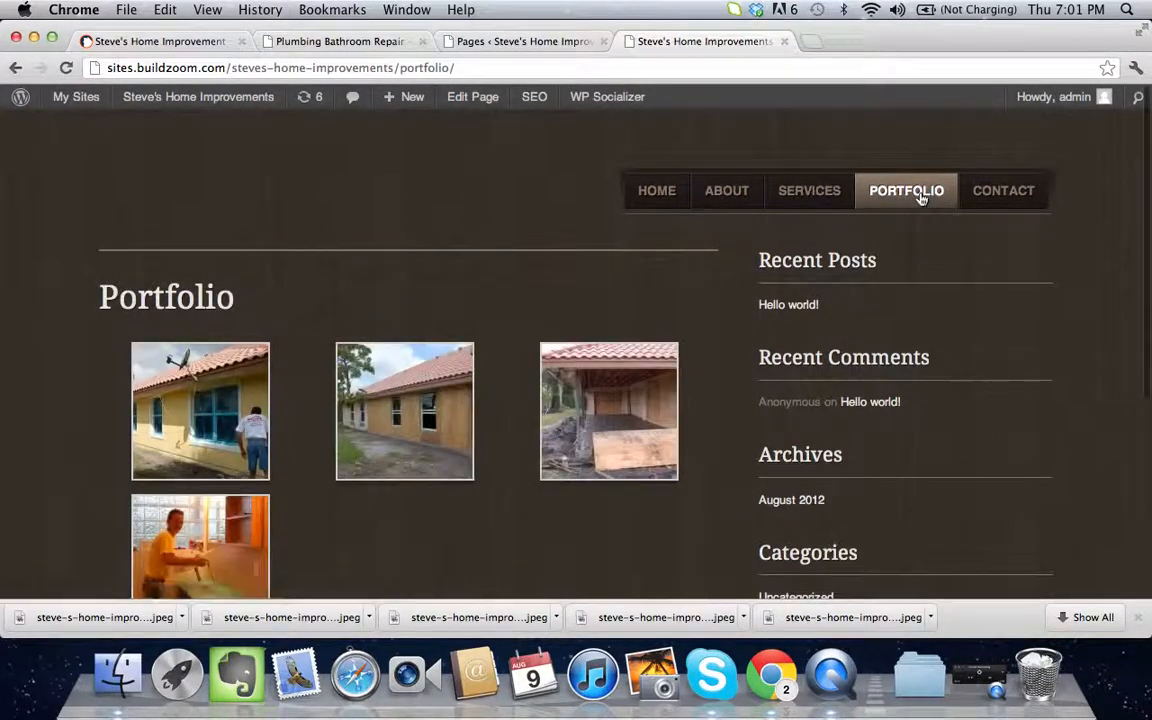
{"action": "scroll", "coordinate": [494, 255], "scroll_direction": "down", "scroll_amount": 3}
{"action": "left_click", "coordinate": [259, 274]}
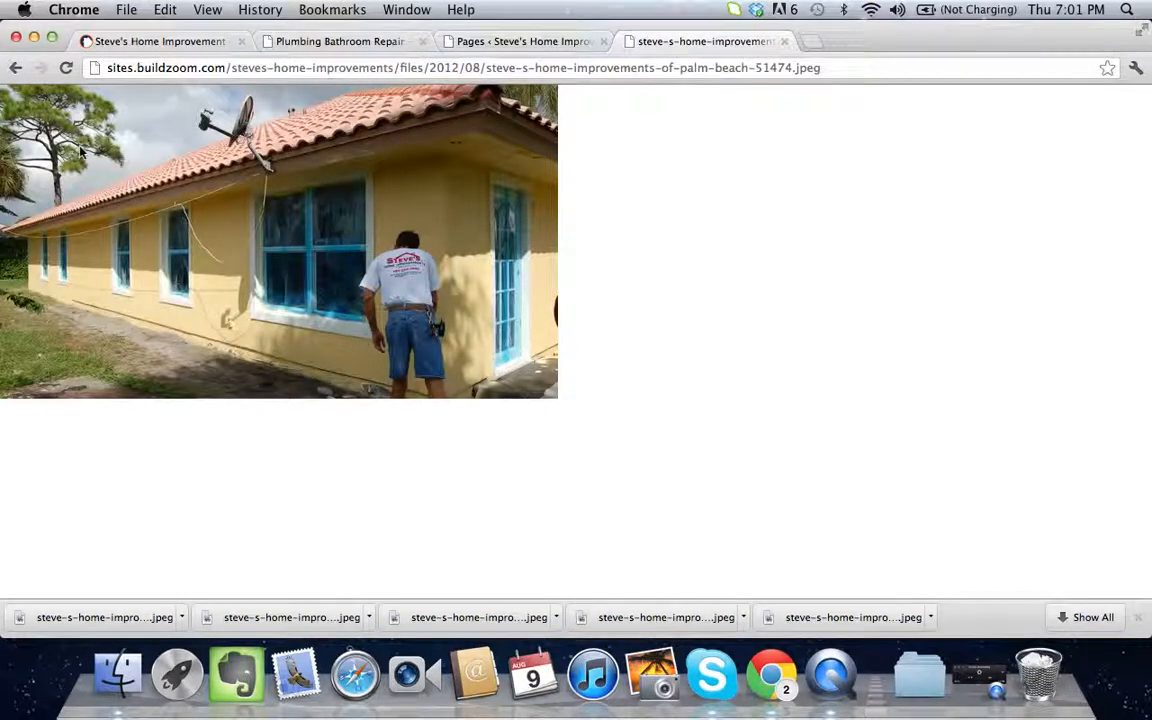
{"action": "left_click", "coordinate": [16, 68]}
- Activate the wp-jquery-lightbox plugin in the site's admin area
{"action": "left_click", "coordinate": [523, 41]}
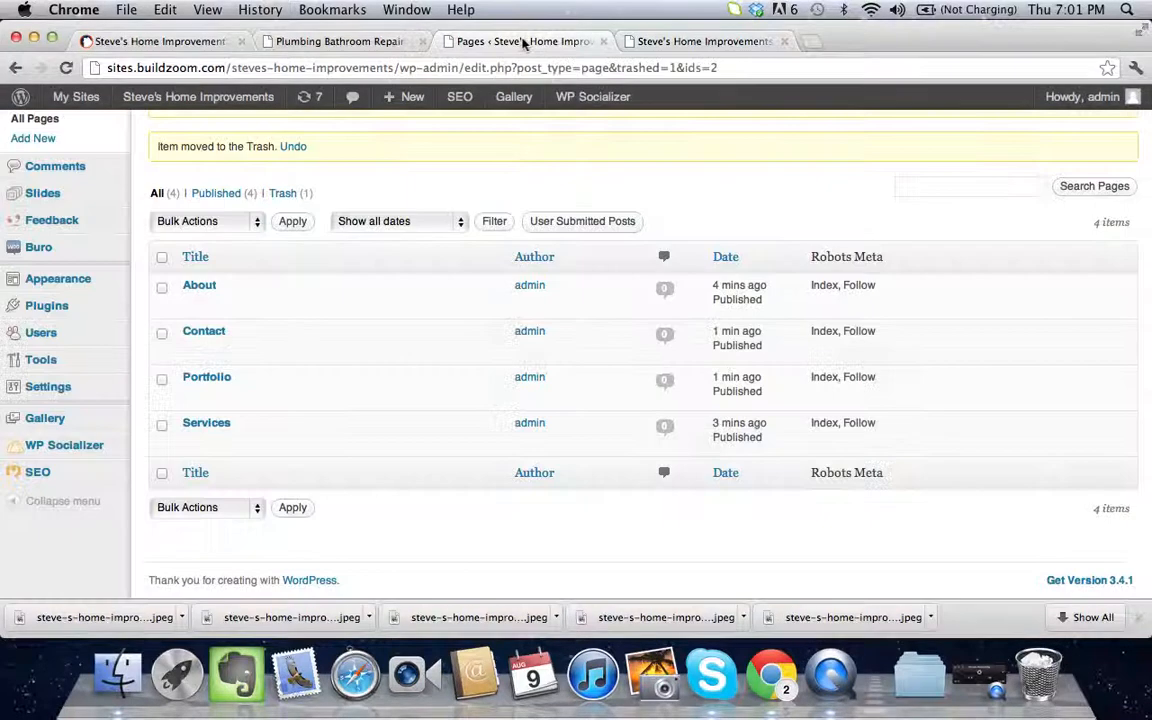
{"action": "left_click", "coordinate": [66, 310]}
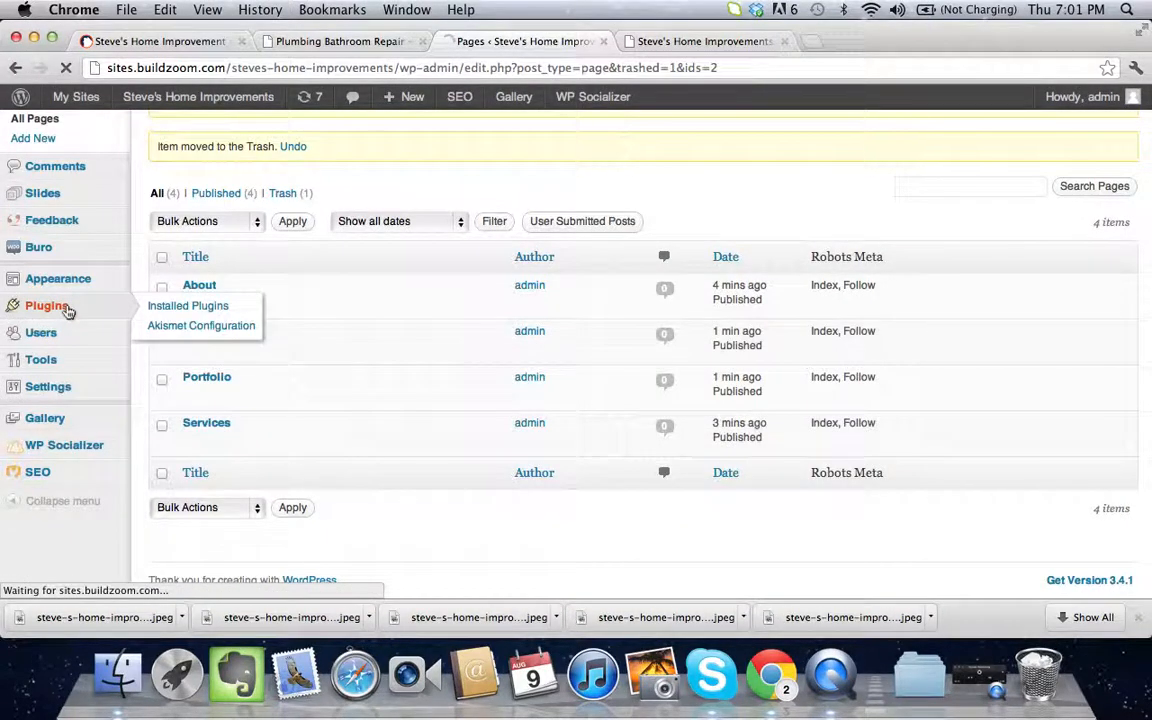
{"action": "scroll", "coordinate": [267, 465], "scroll_direction": "down", "scroll_amount": 5}
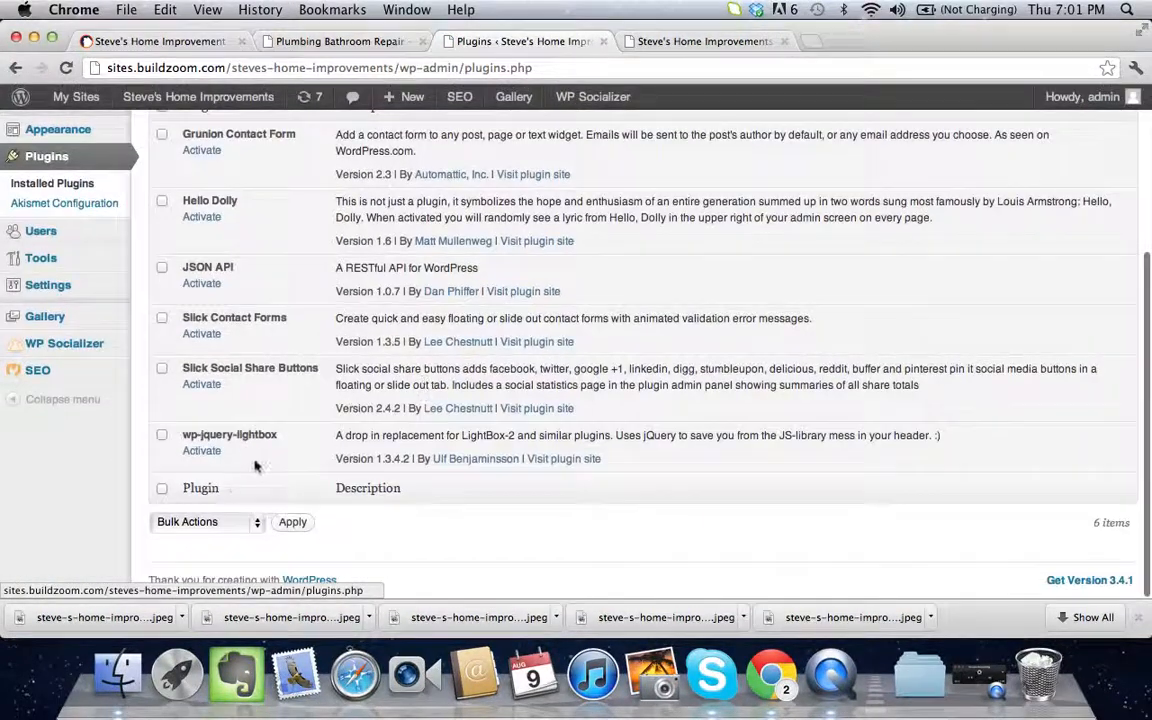
{"action": "left_click", "coordinate": [210, 453]}
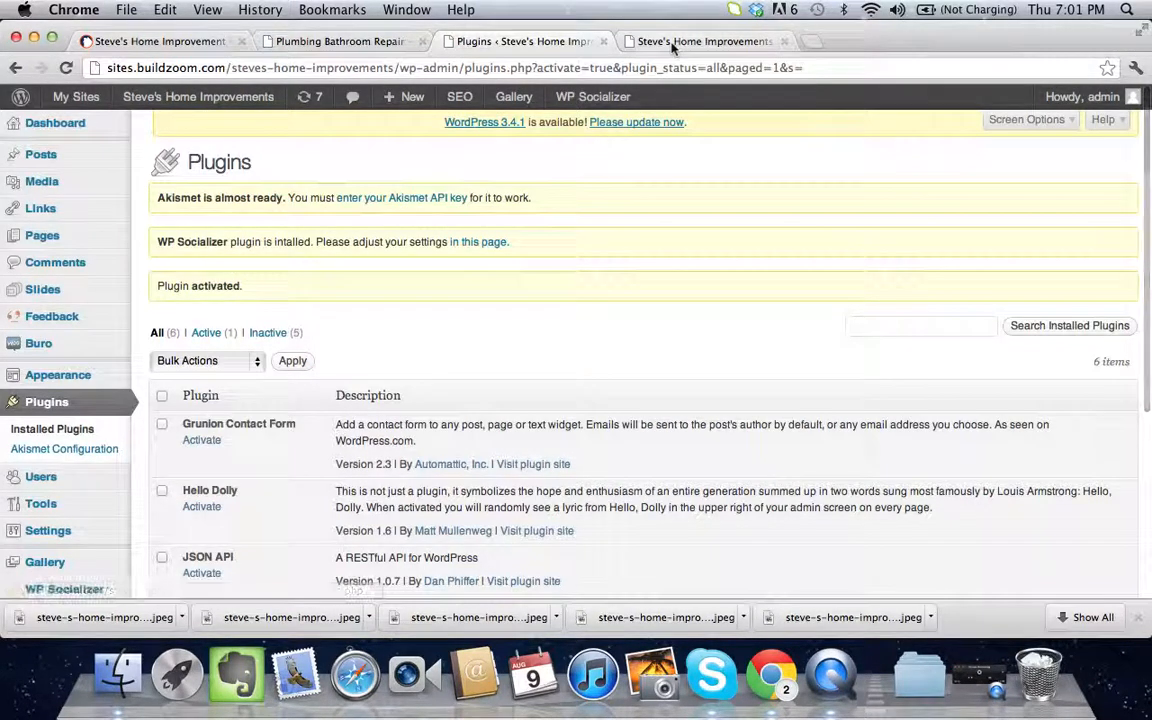
- Reload the public Portfolio page and test the lightbox on the first gallery photo, closing it again
{"action": "left_click", "coordinate": [700, 41]}
{"action": "left_click", "coordinate": [63, 67]}
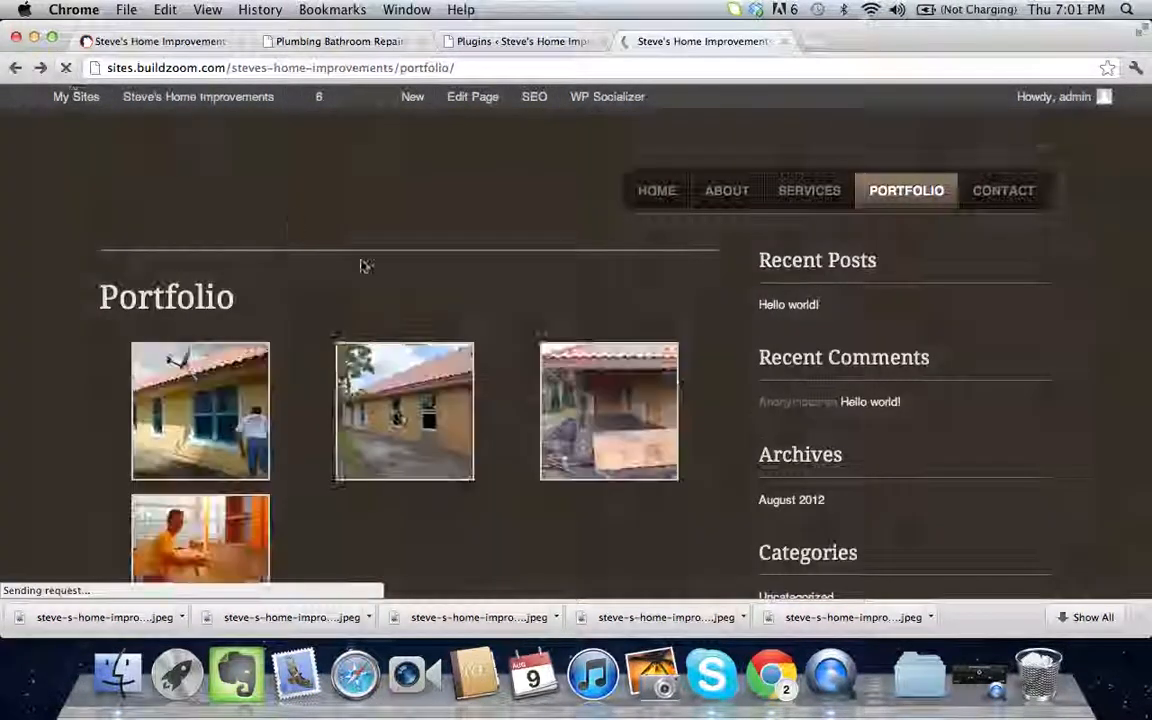
{"action": "left_click", "coordinate": [230, 263]}
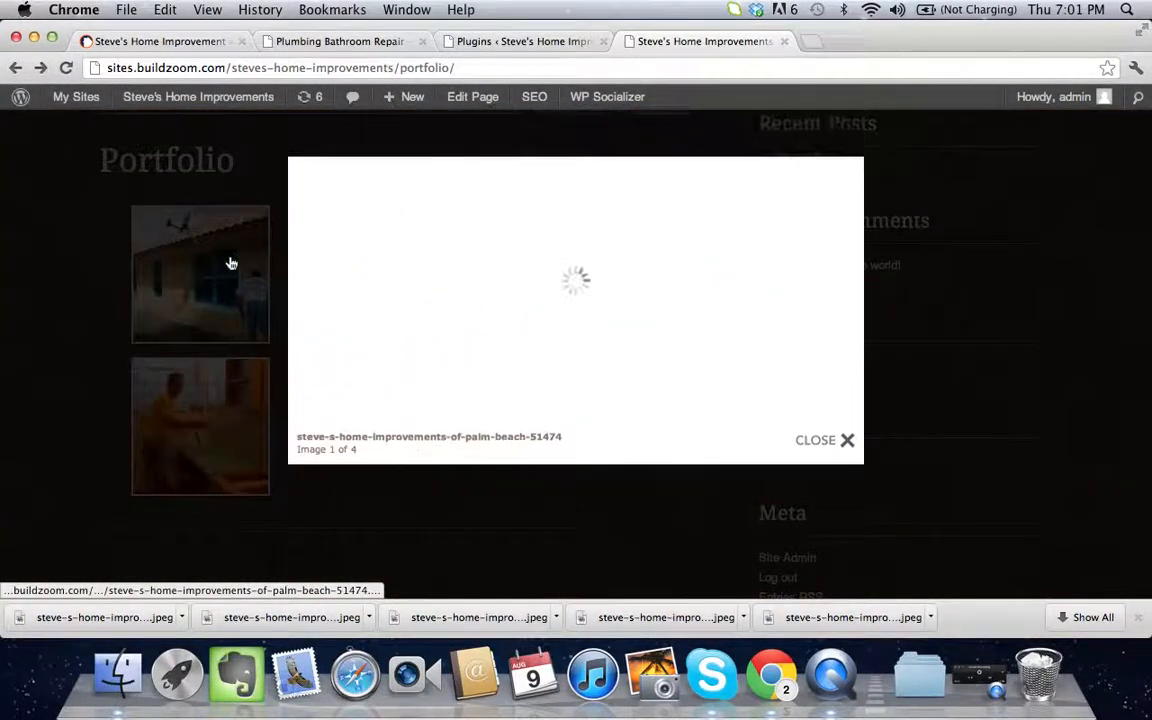
{"action": "left_click", "coordinate": [847, 517]}
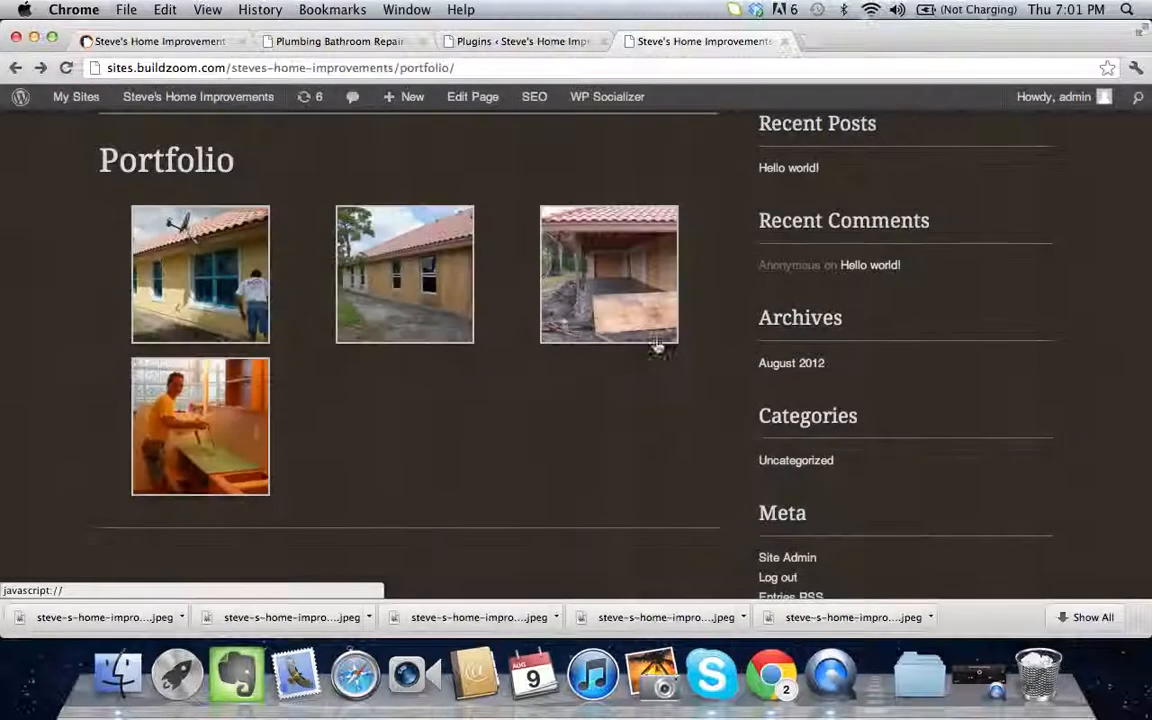
- Open the WP Socializer main admin page and look through its version notes and demo video section
{"action": "left_click", "coordinate": [507, 45]}
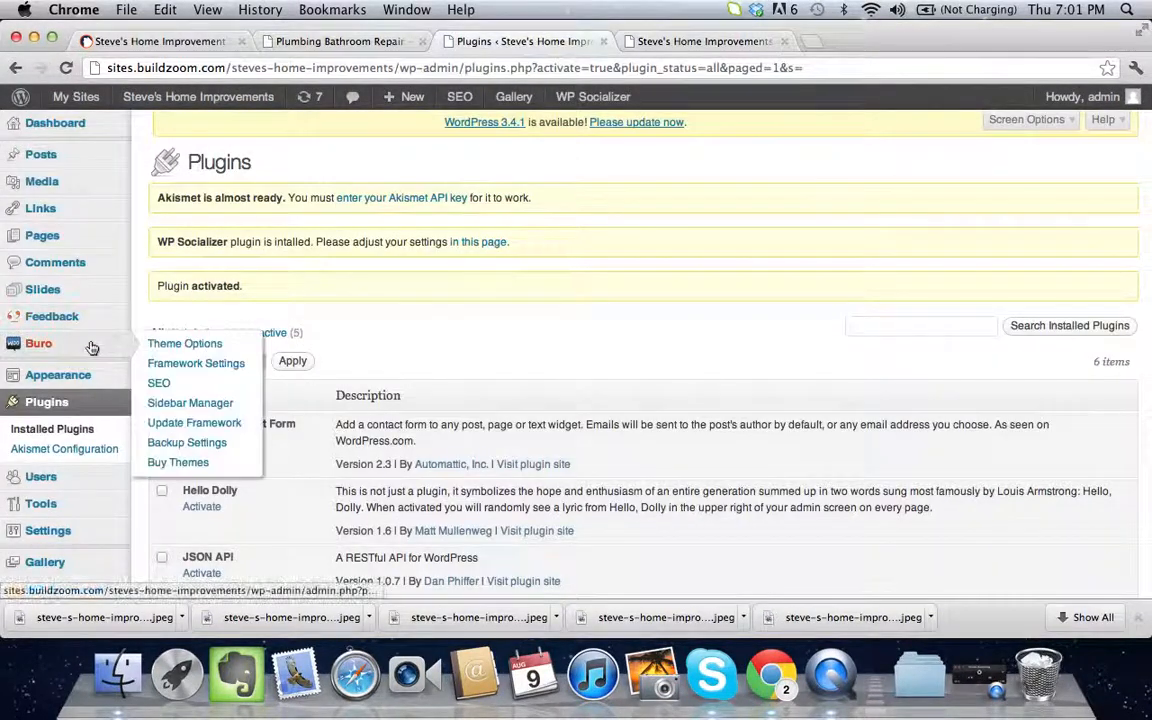
{"action": "scroll", "coordinate": [92, 347], "scroll_direction": "down", "scroll_amount": 5}
{"action": "left_click", "coordinate": [64, 302]}
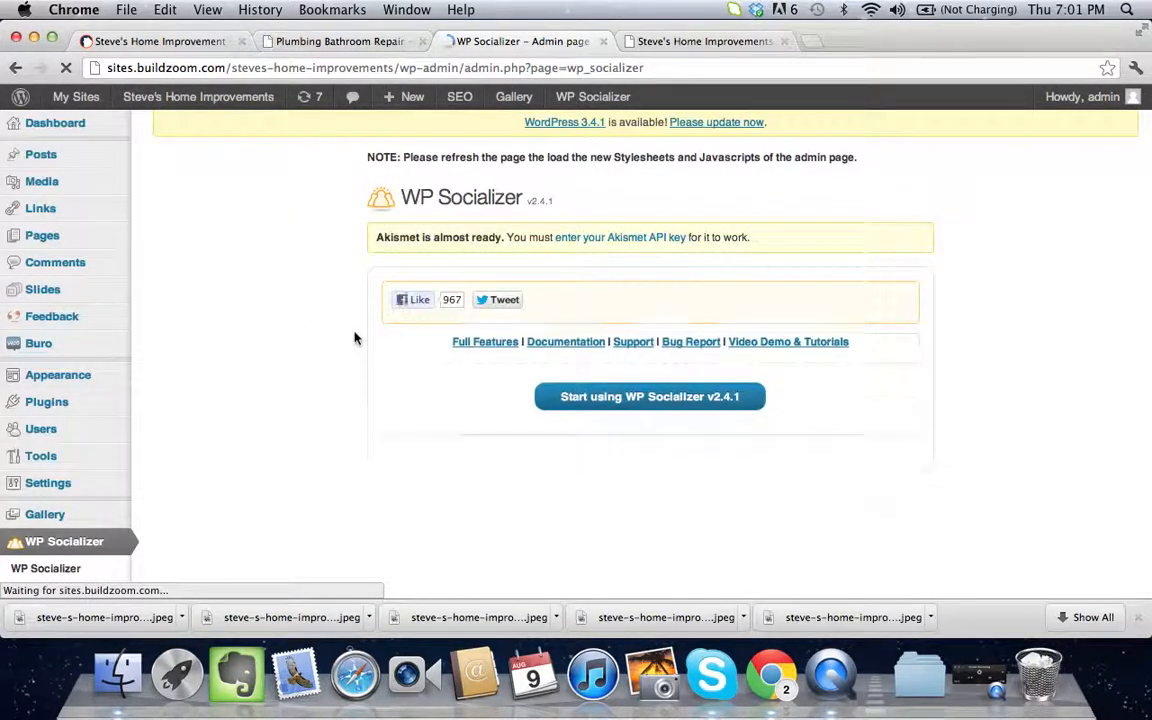
{"action": "scroll", "coordinate": [630, 445], "scroll_direction": "down", "scroll_amount": 5}
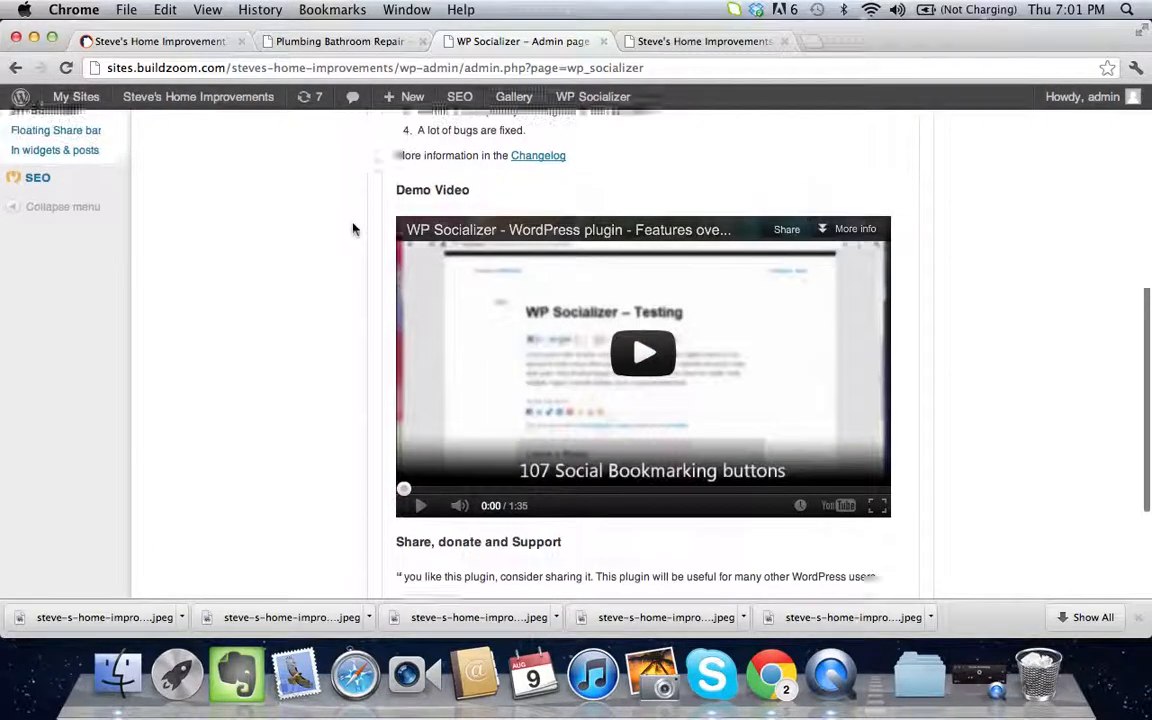
{"action": "scroll", "coordinate": [352, 233], "scroll_direction": "up", "scroll_amount": 5}
{"action": "scroll", "coordinate": [352, 231], "scroll_direction": "down", "scroll_amount": 5}
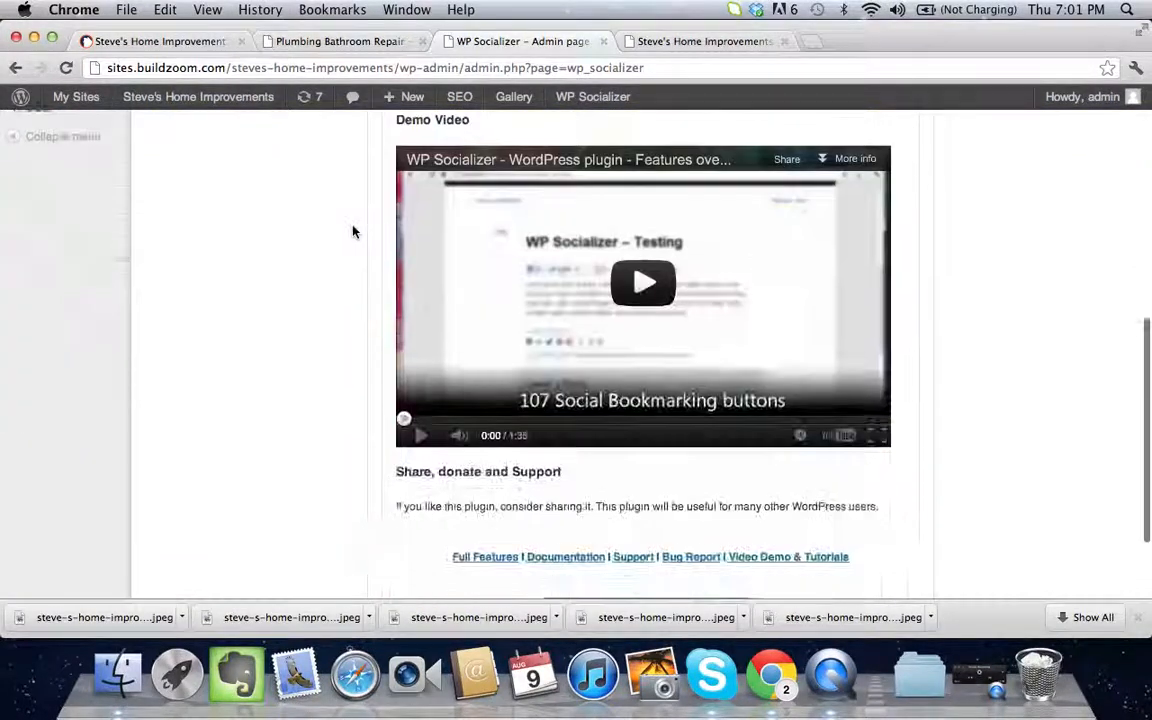
{"action": "scroll", "coordinate": [348, 320], "scroll_direction": "up", "scroll_amount": 4}
{"action": "scroll", "coordinate": [348, 320], "scroll_direction": "up", "scroll_amount": 2}
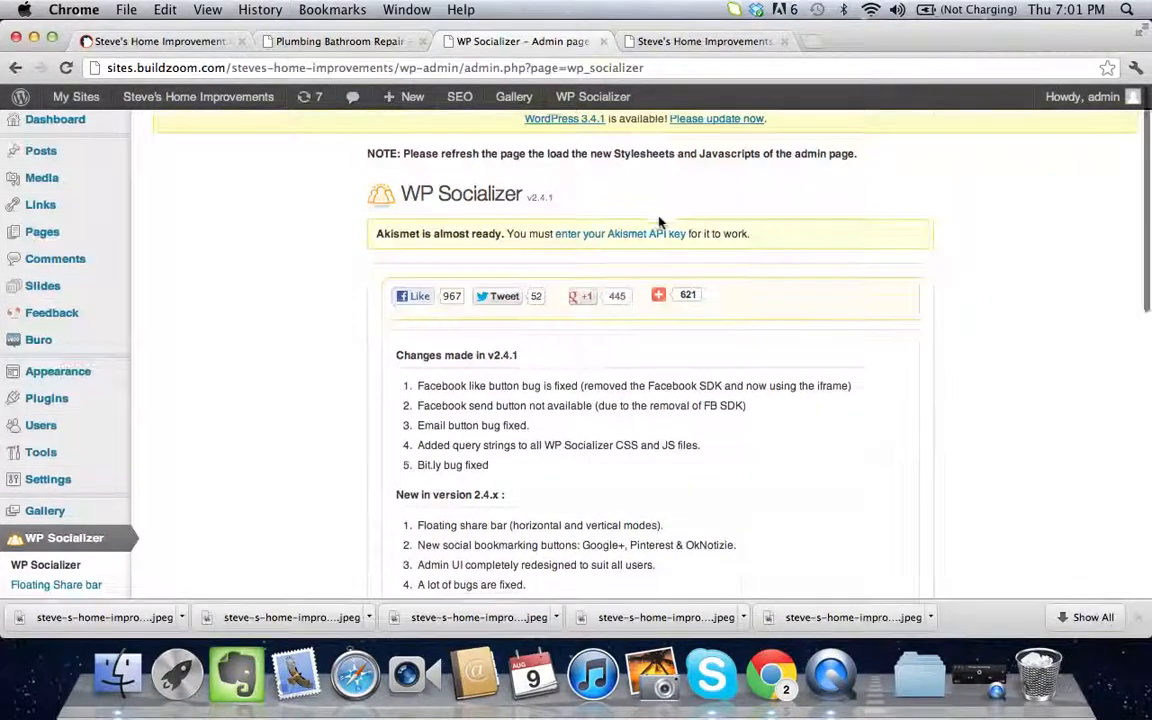
{"action": "scroll", "coordinate": [661, 224], "scroll_direction": "down", "scroll_amount": 5}
{"action": "scroll", "coordinate": [1041, 326], "scroll_direction": "up", "scroll_amount": 2}
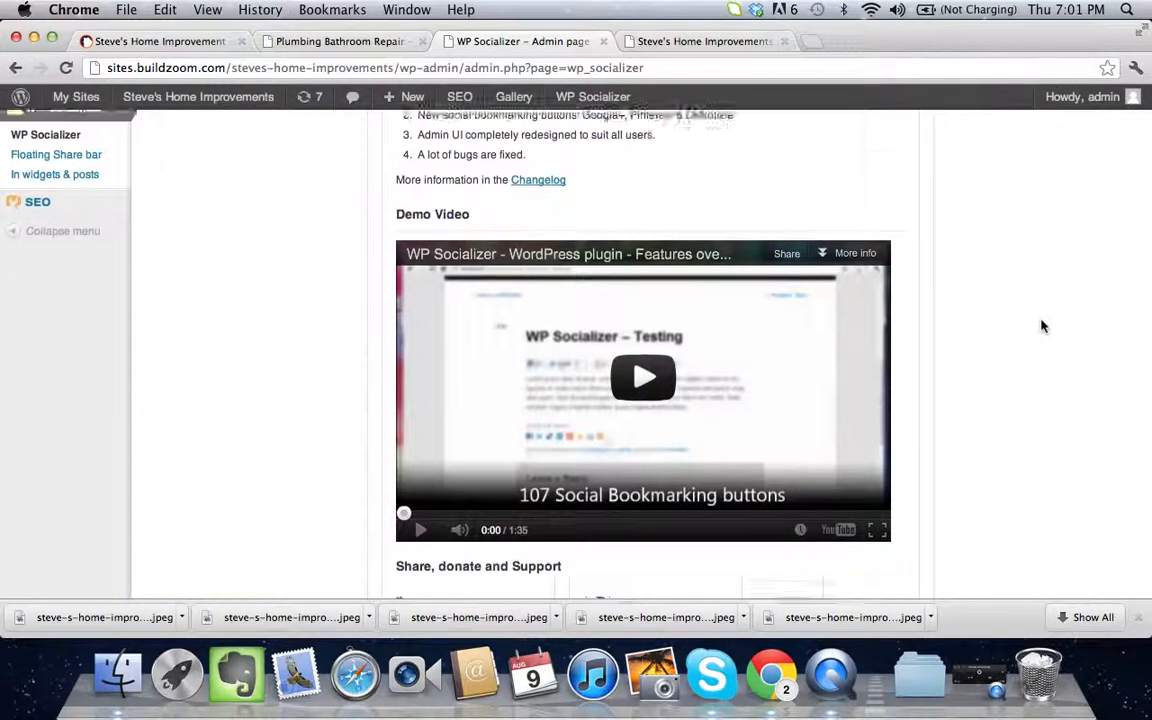
- Set WP Socializer's floating share bar to Bottom Fixed and show it in individual posts and in pages
{"action": "left_click", "coordinate": [81, 230]}
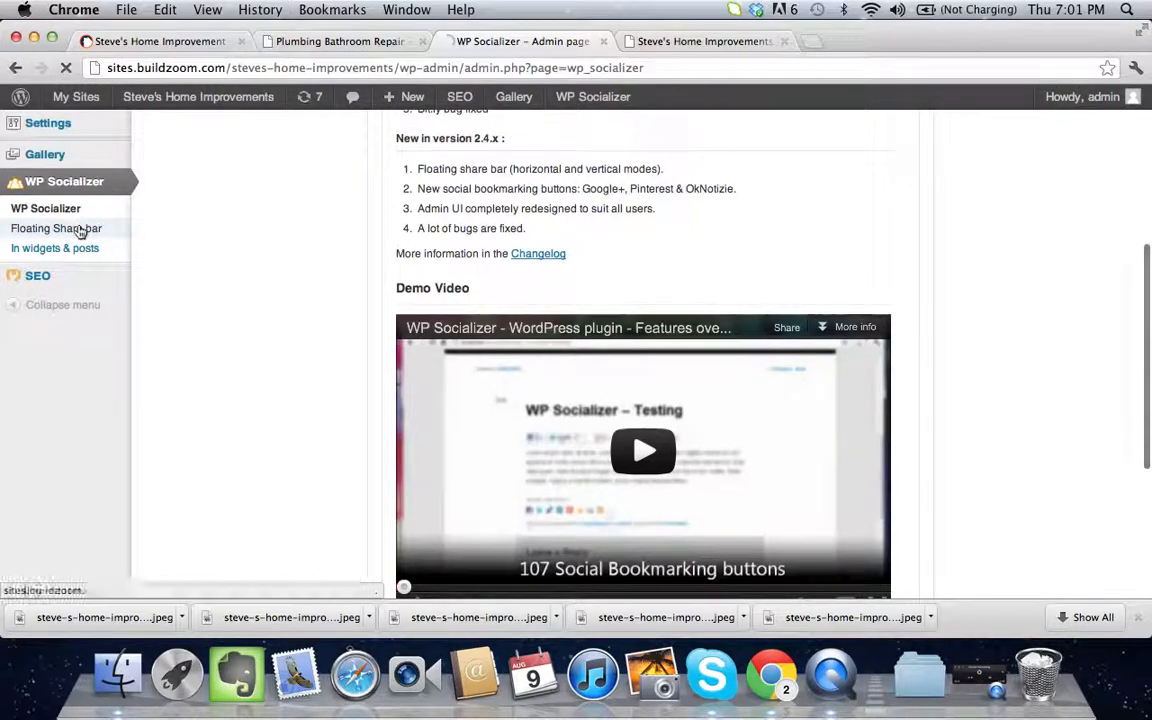
{"action": "scroll", "coordinate": [421, 312], "scroll_direction": "down", "scroll_amount": 5}
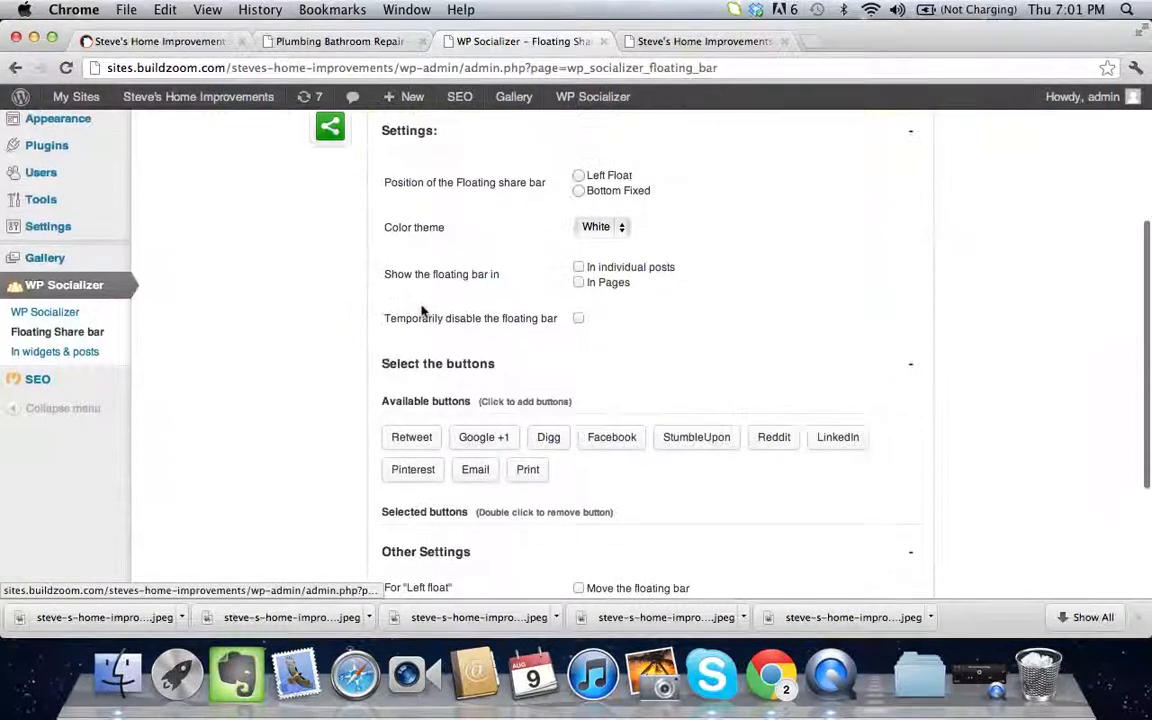
{"action": "left_click", "coordinate": [578, 190]}
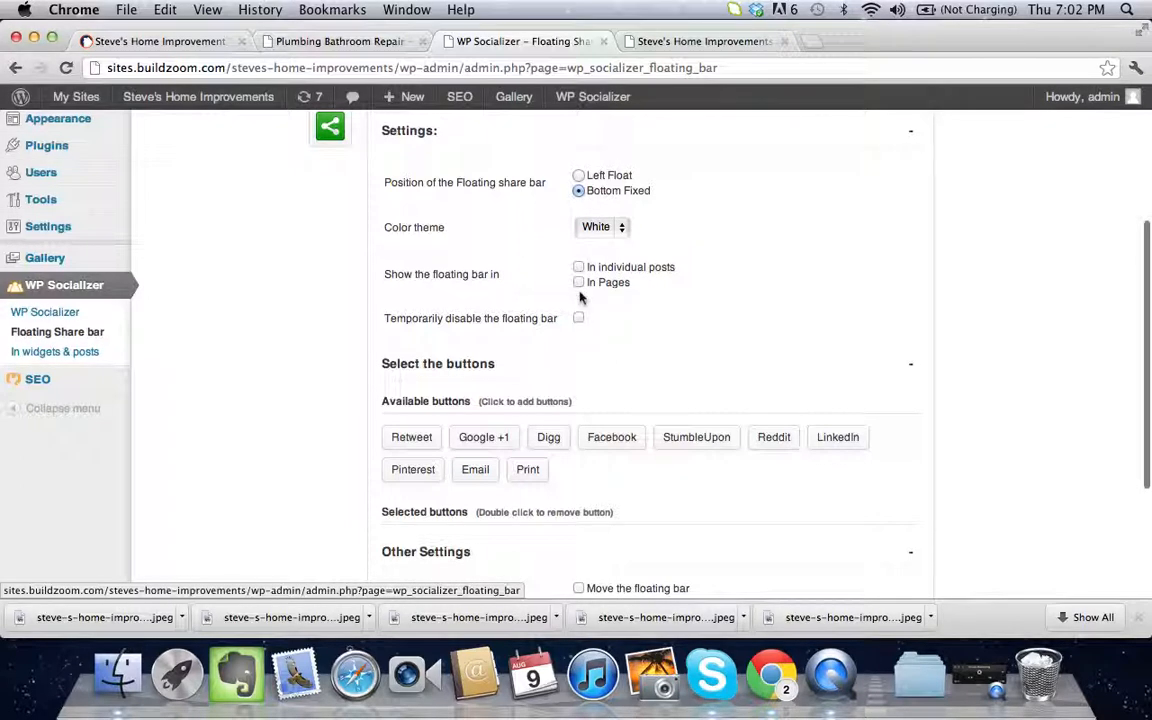
{"action": "left_click", "coordinate": [579, 283]}
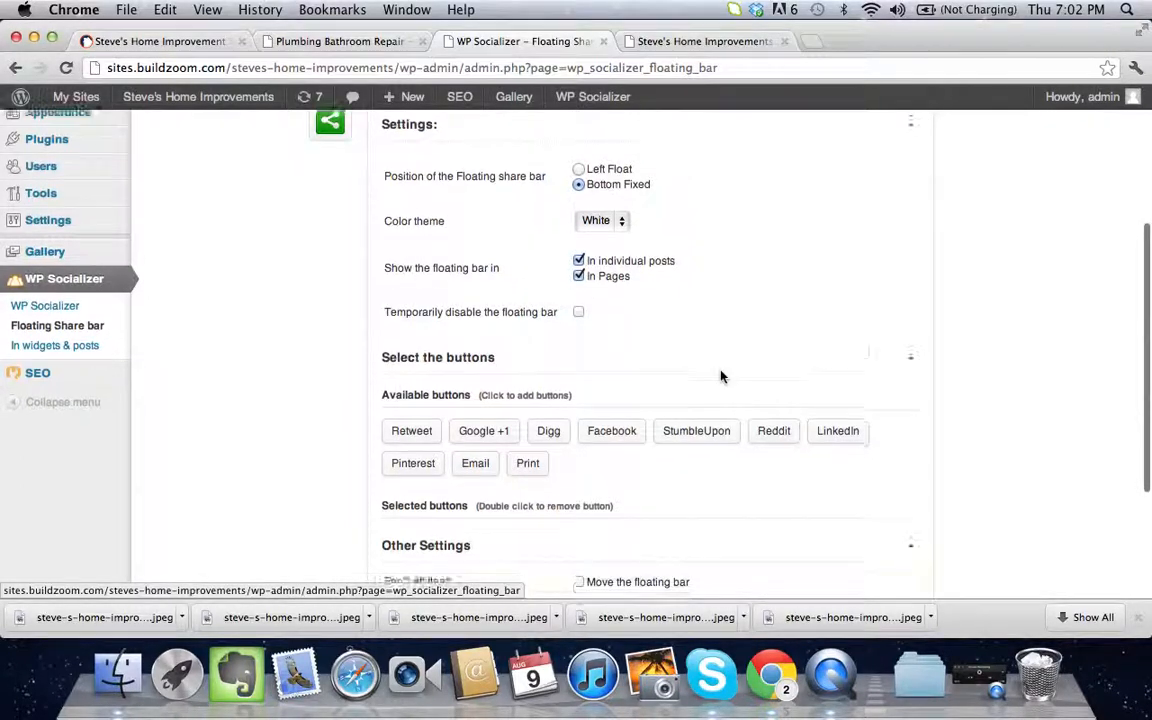
- Add the Facebook, Pinterest, Google +1, Retweet, Email and Print buttons to the floating share bar and save the settings
{"action": "scroll", "coordinate": [720, 375], "scroll_direction": "down", "scroll_amount": 3}
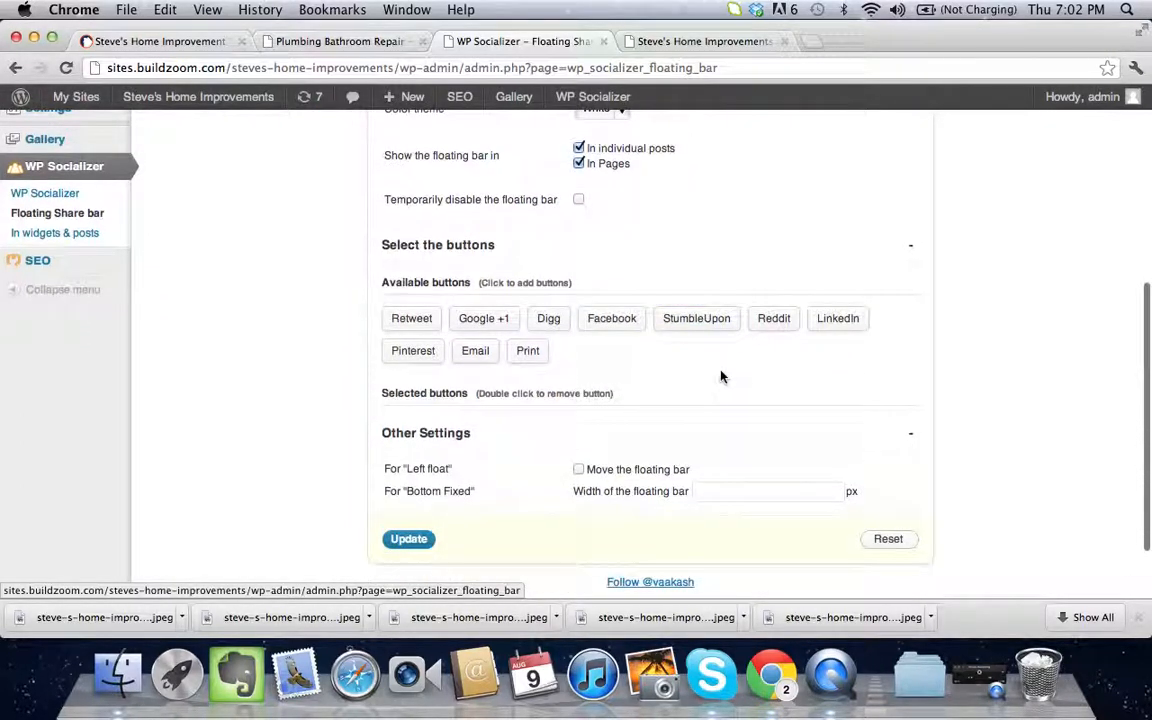
{"action": "left_click", "coordinate": [627, 331]}
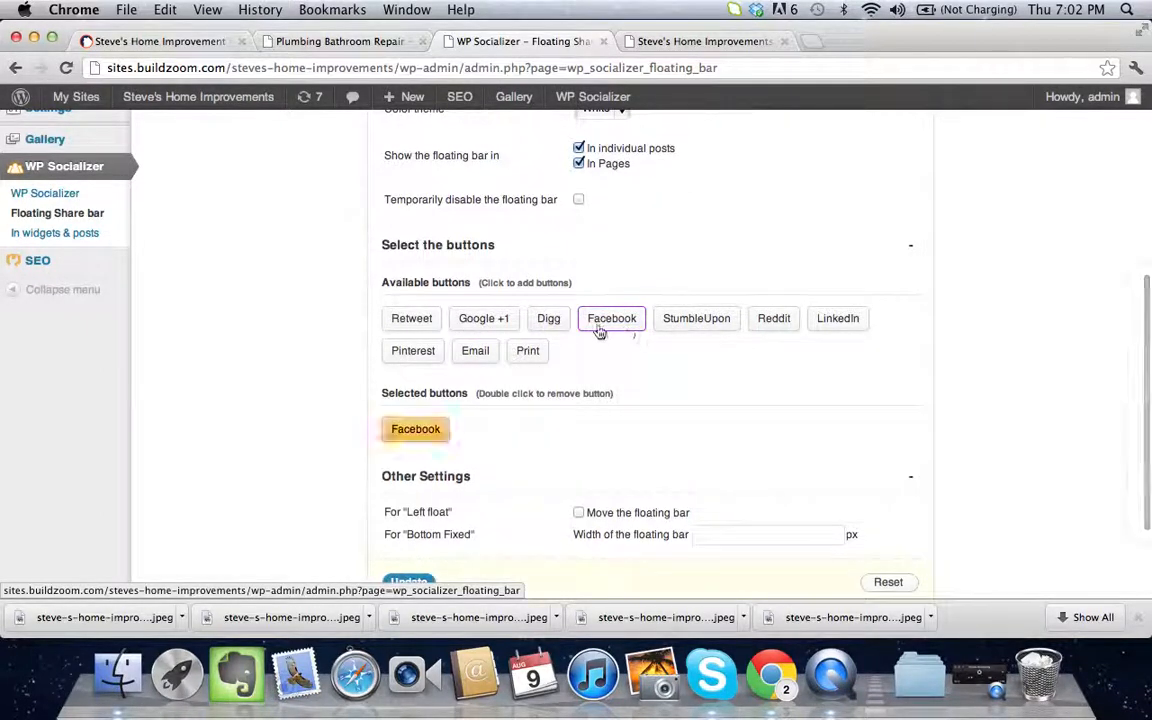
{"action": "left_click", "coordinate": [430, 353]}
{"action": "left_click", "coordinate": [478, 320]}
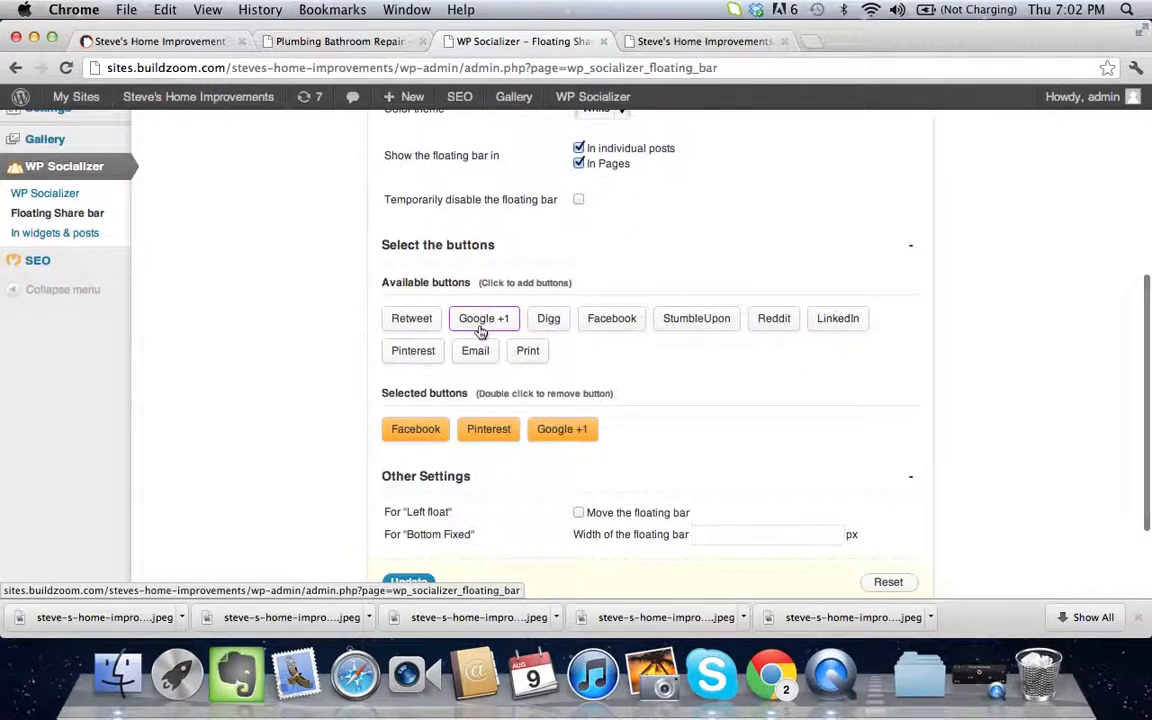
{"action": "left_click", "coordinate": [418, 322]}
{"action": "left_click", "coordinate": [475, 351]}
{"action": "left_click", "coordinate": [526, 352]}
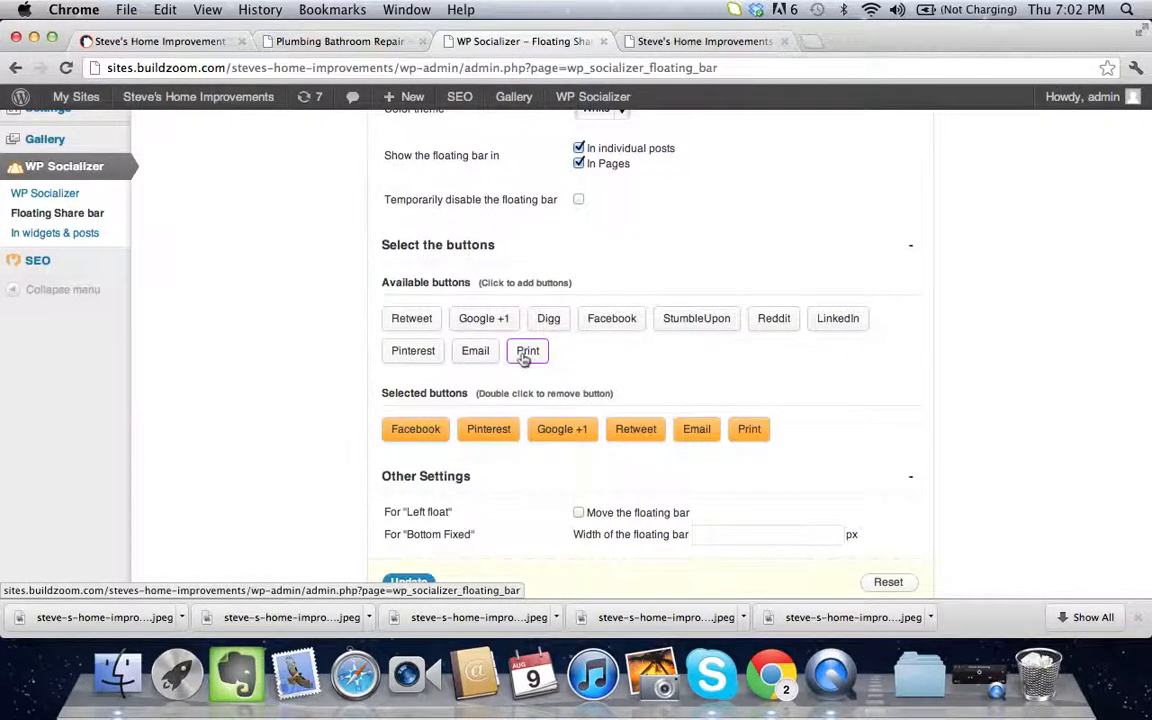
{"action": "scroll", "coordinate": [526, 360], "scroll_direction": "down", "scroll_amount": 3}
{"action": "left_click", "coordinate": [418, 452]}
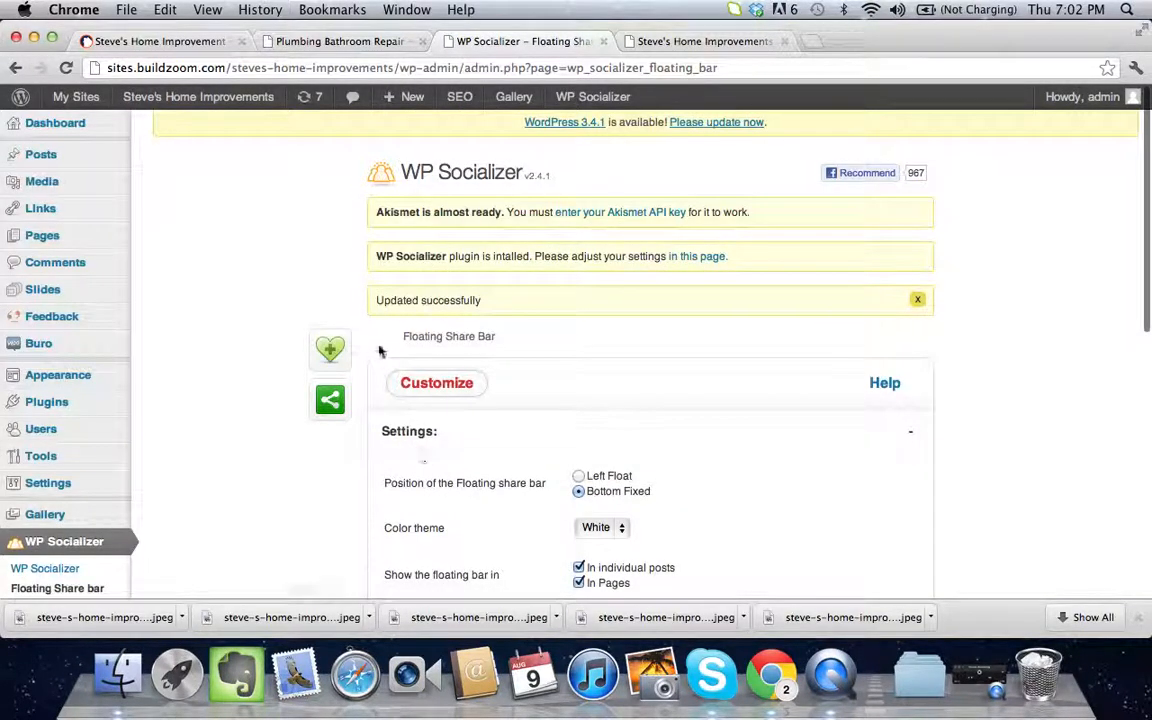
- Open WP Socializer's main admin page and continue past the version notes to its setup screen
{"action": "left_click", "coordinate": [138, 541]}
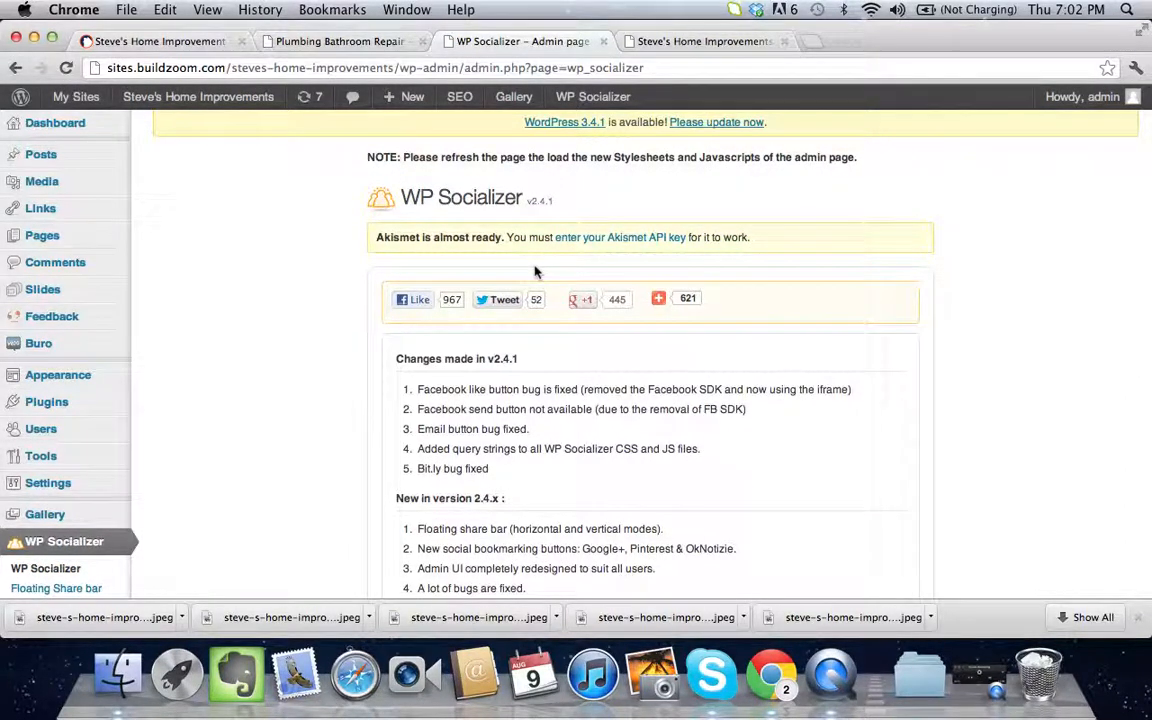
{"action": "scroll", "coordinate": [535, 271], "scroll_direction": "down", "scroll_amount": 10}
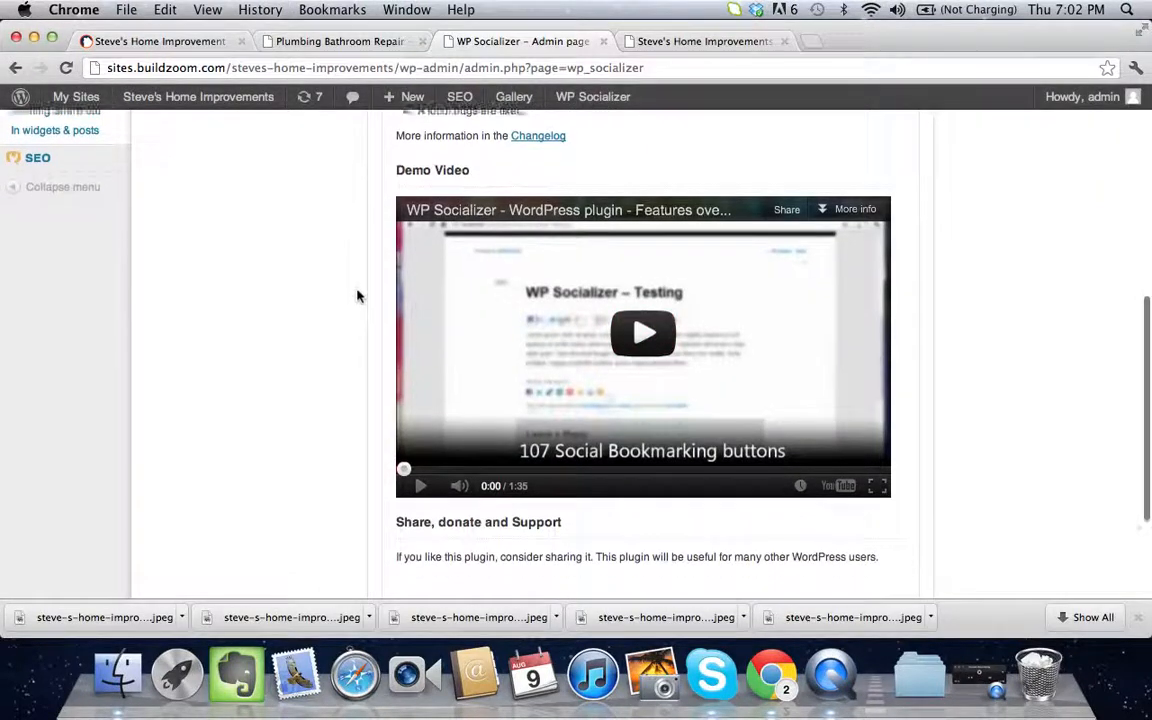
{"action": "scroll", "coordinate": [357, 296], "scroll_direction": "down", "scroll_amount": 4}
{"action": "left_click", "coordinate": [591, 488]}
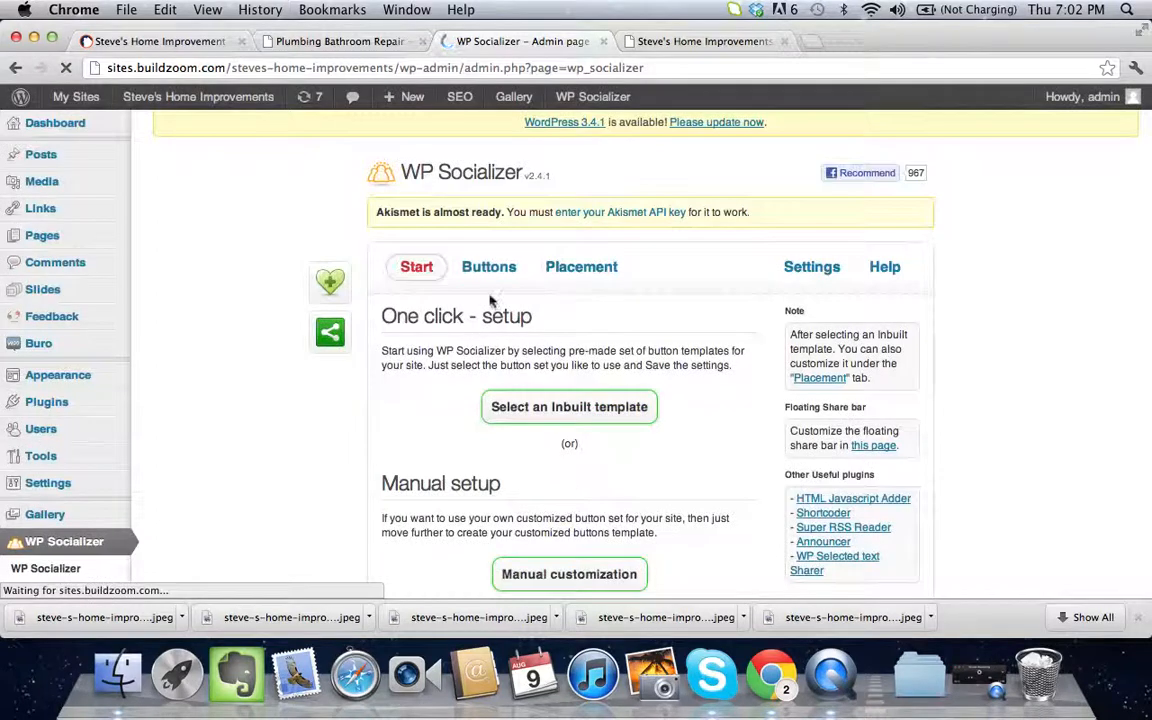
- In WP Socializer's button placement settings, save Template 1 with all its display locations unchecked
{"action": "left_click", "coordinate": [597, 276]}
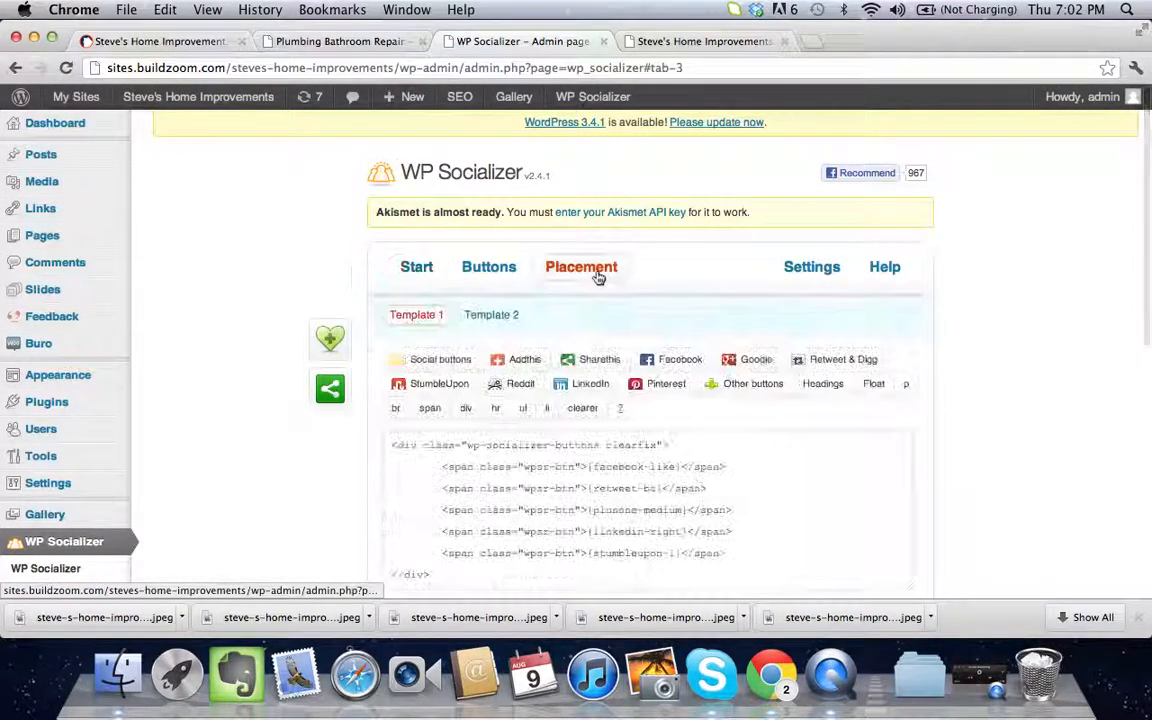
{"action": "scroll", "coordinate": [471, 314], "scroll_direction": "down", "scroll_amount": 4}
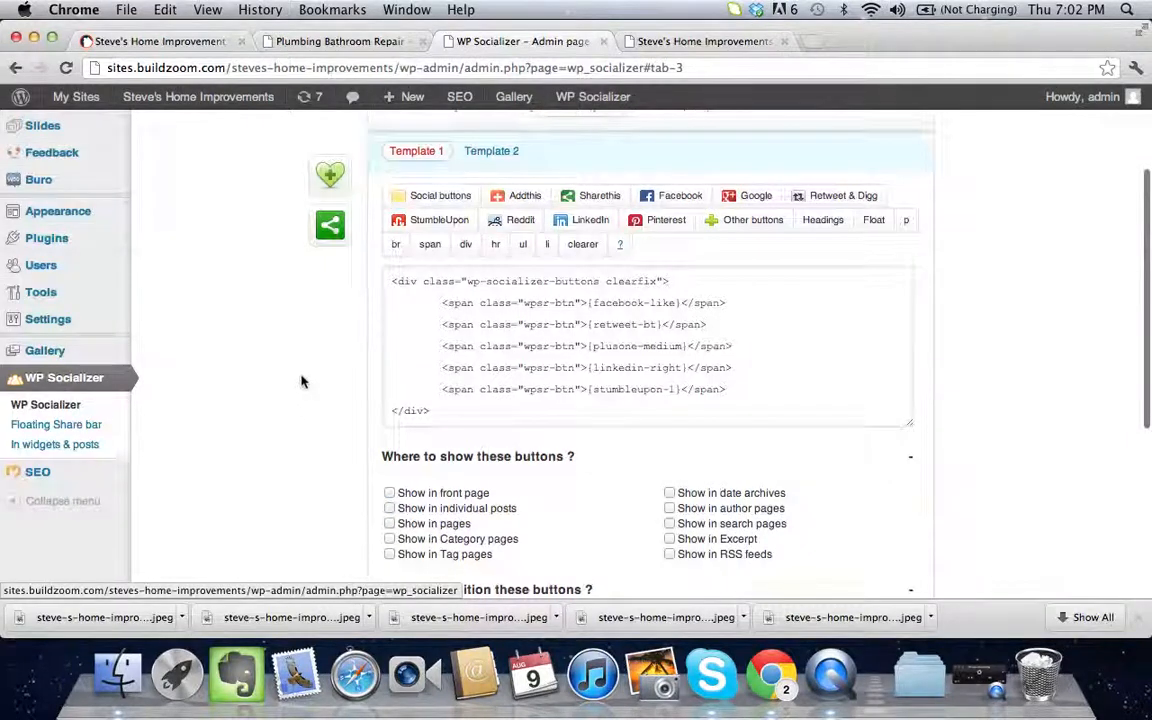
{"action": "scroll", "coordinate": [302, 381], "scroll_direction": "down", "scroll_amount": 3}
{"action": "left_click", "coordinate": [408, 466]}
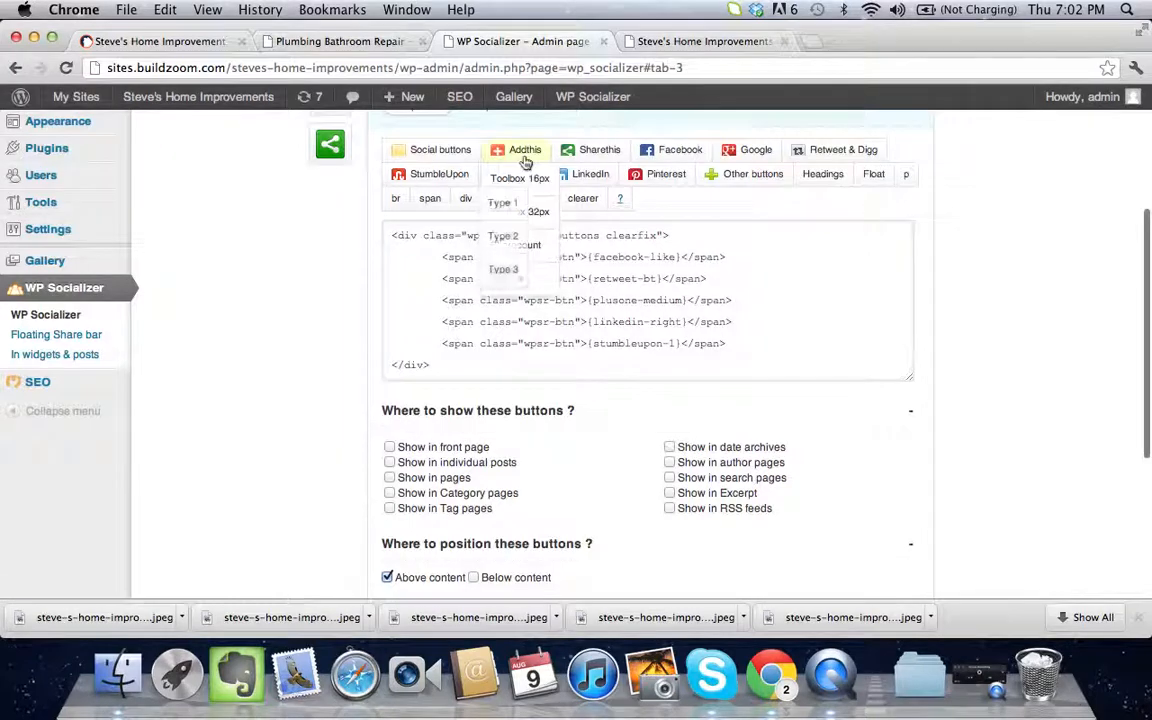
- Uncheck every display location for placement Template 2, including archives, author pages, search pages, Excerpt and RSS feeds, and save the settings
{"action": "scroll", "coordinate": [525, 163], "scroll_direction": "up", "scroll_amount": 2}
{"action": "left_click", "coordinate": [499, 212]}
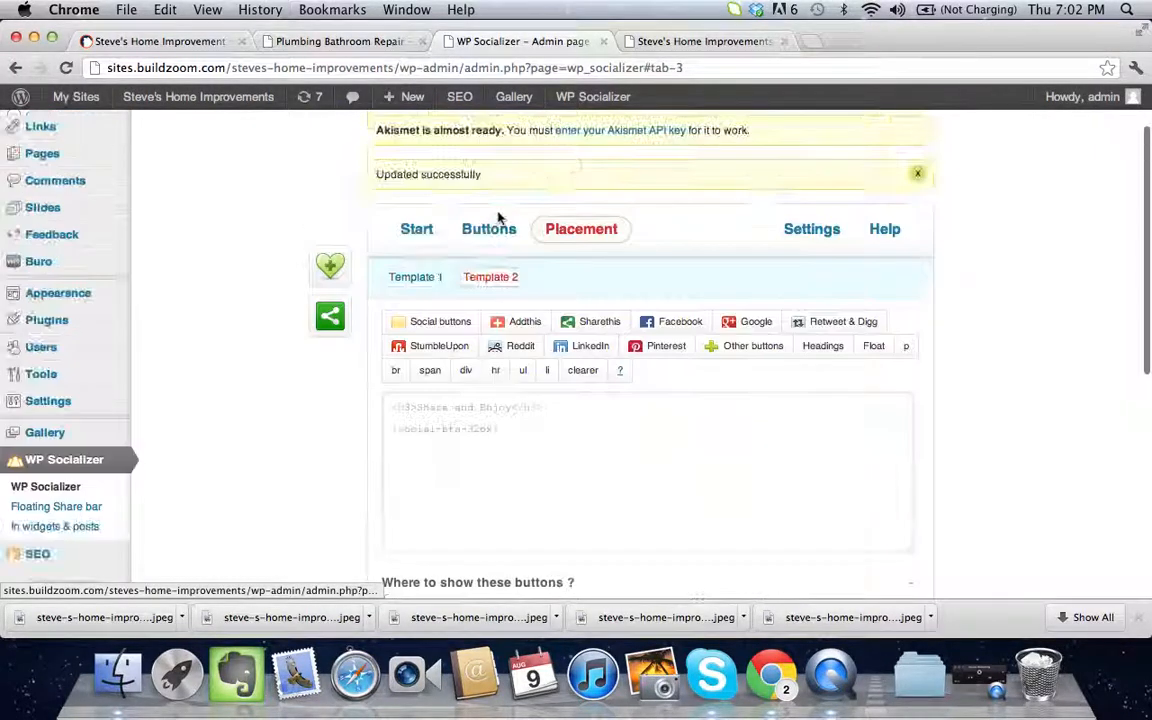
{"action": "scroll", "coordinate": [497, 216], "scroll_direction": "down", "scroll_amount": 5}
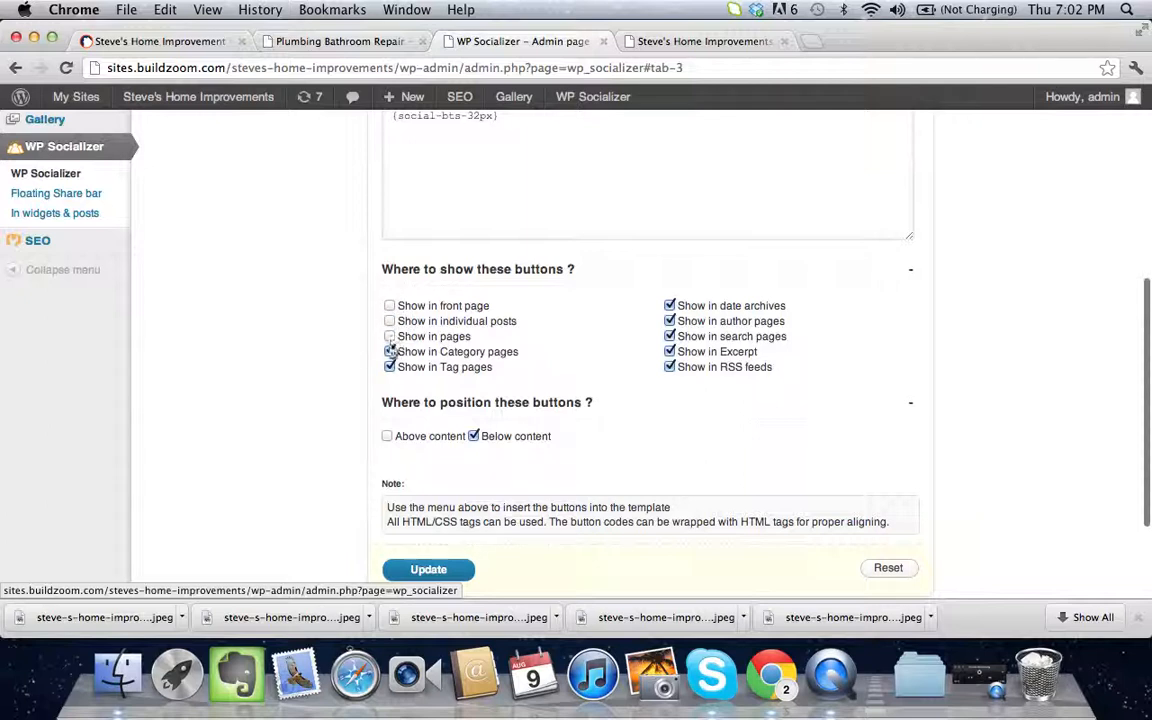
{"action": "scroll", "coordinate": [391, 357], "scroll_direction": "down", "scroll_amount": 1}
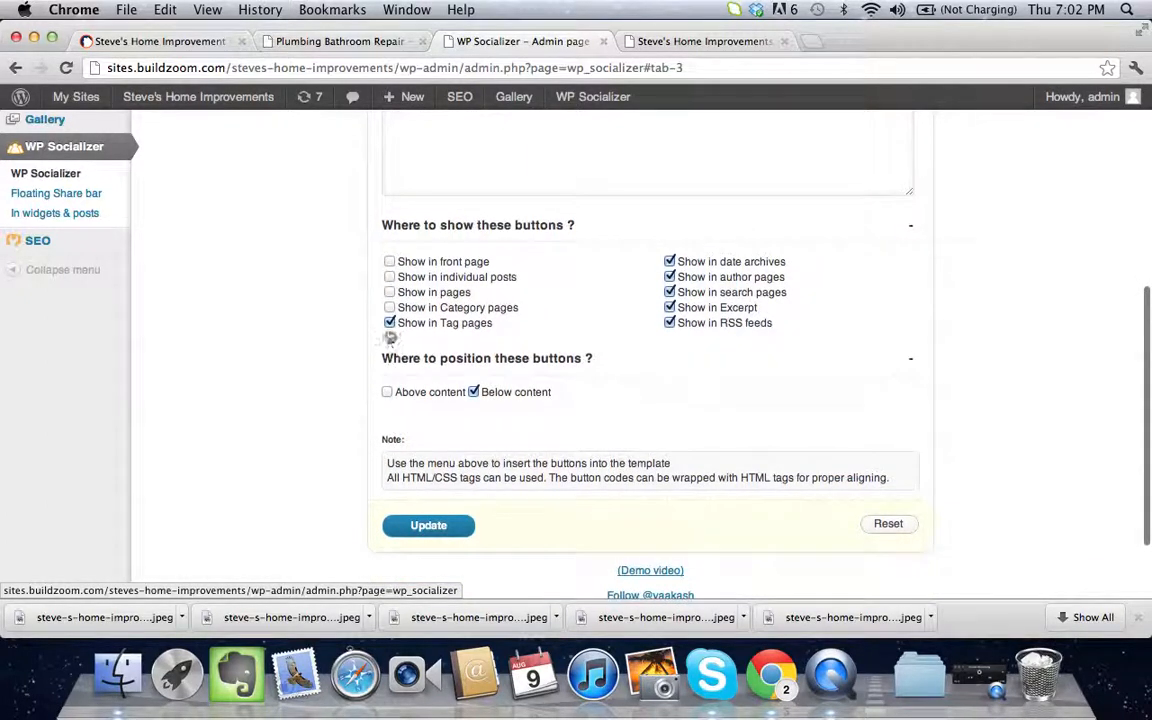
{"action": "left_click", "coordinate": [669, 292]}
{"action": "left_click", "coordinate": [669, 277]}
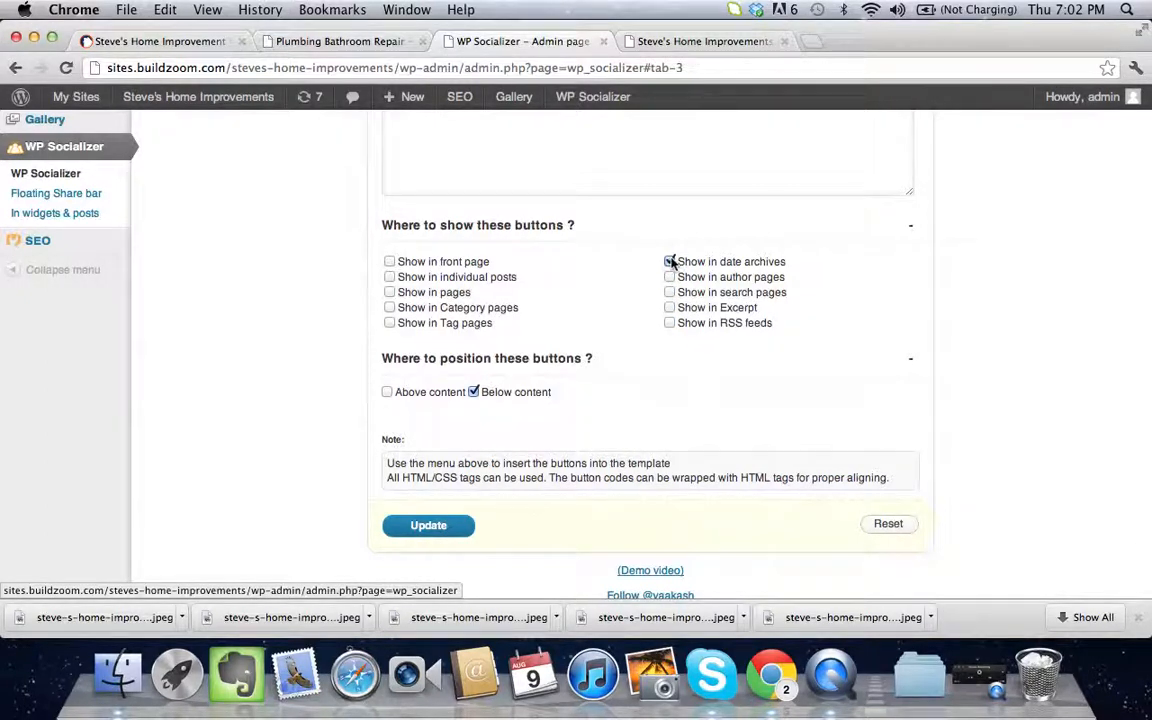
{"action": "left_click", "coordinate": [430, 527]}
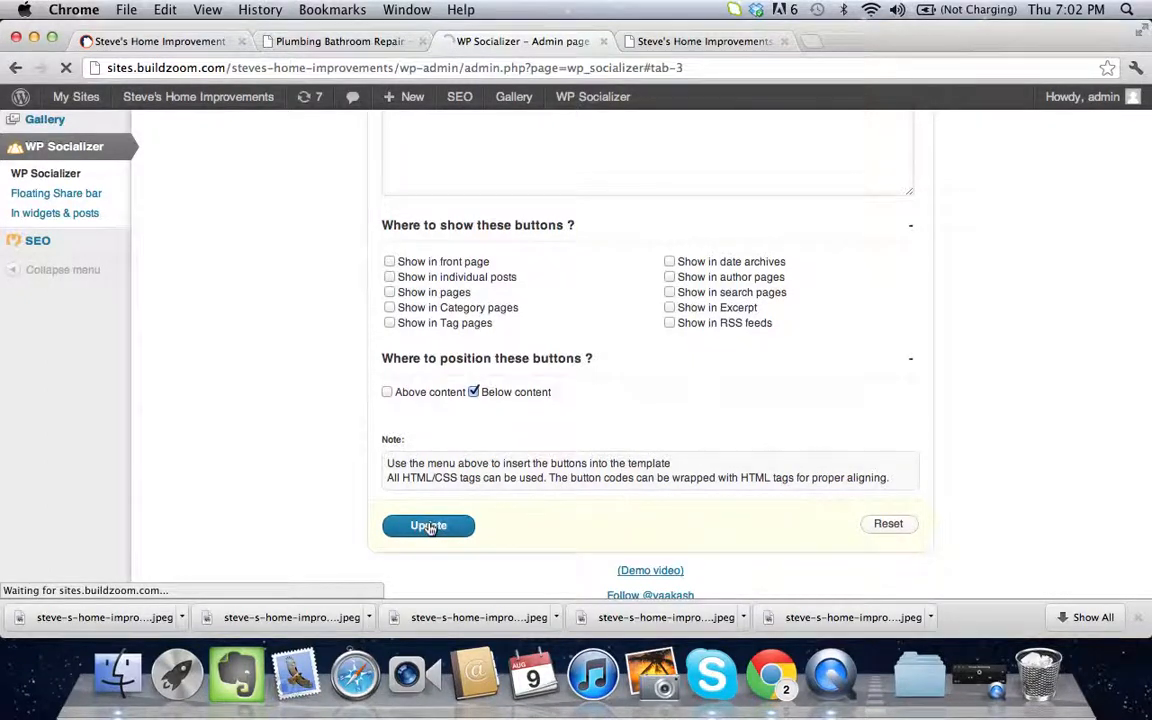
- Reload the public Portfolio page, dismiss the browser's downloads bar and check the page down to the footer for the share bar
{"action": "left_click", "coordinate": [687, 42]}
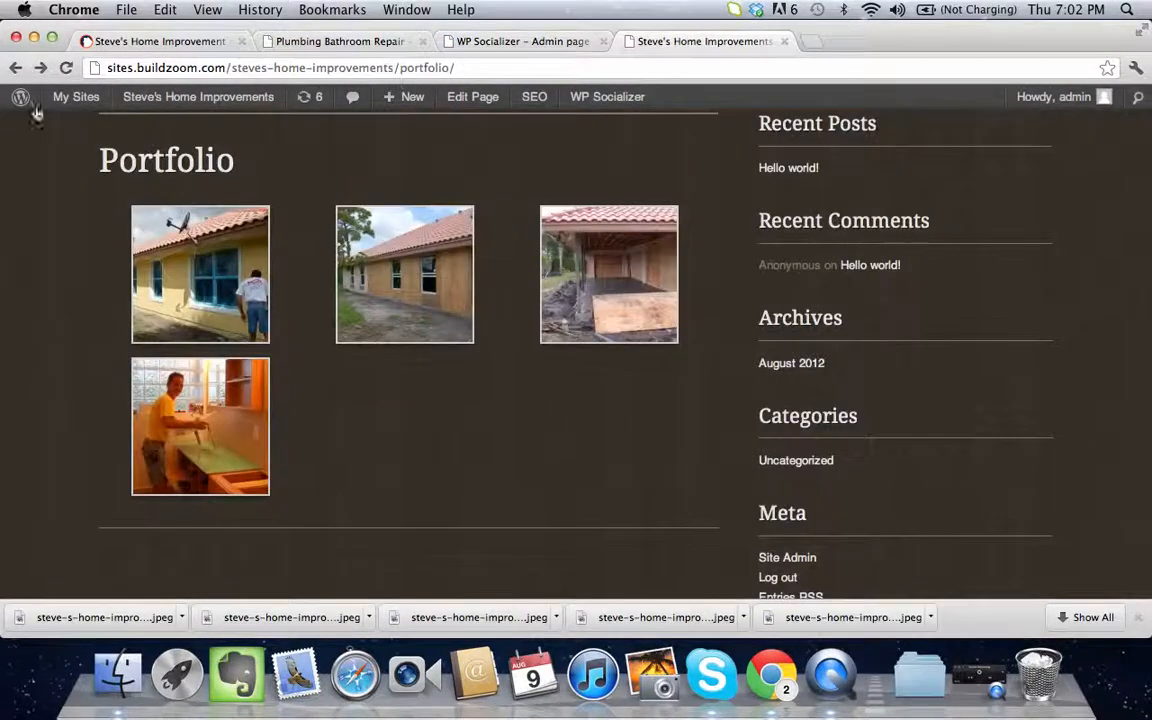
{"action": "left_click", "coordinate": [65, 68]}
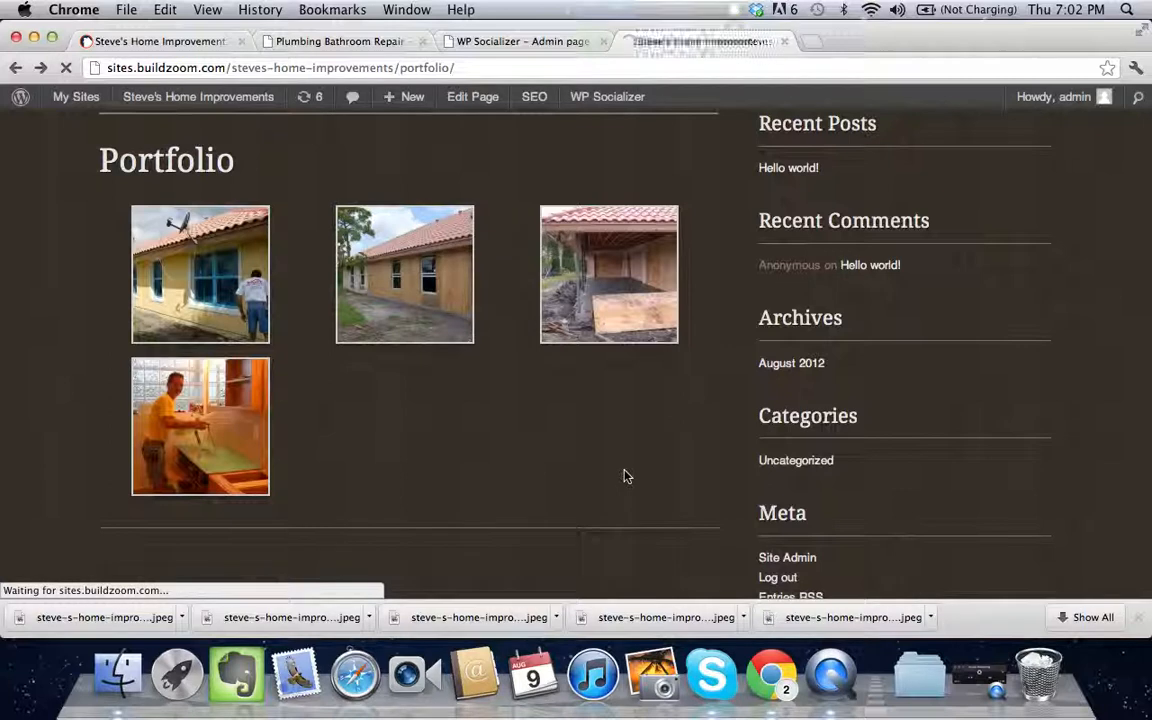
{"action": "left_click", "coordinate": [1138, 618]}
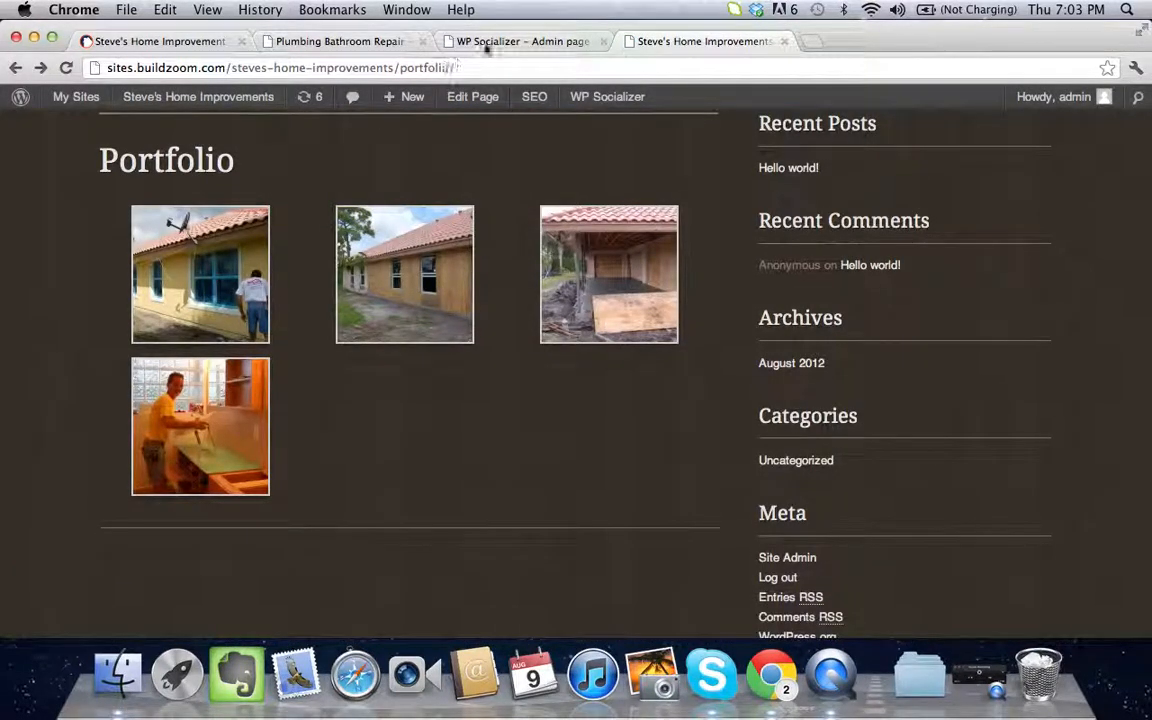
{"action": "scroll", "coordinate": [458, 342], "scroll_direction": "down", "scroll_amount": 3}
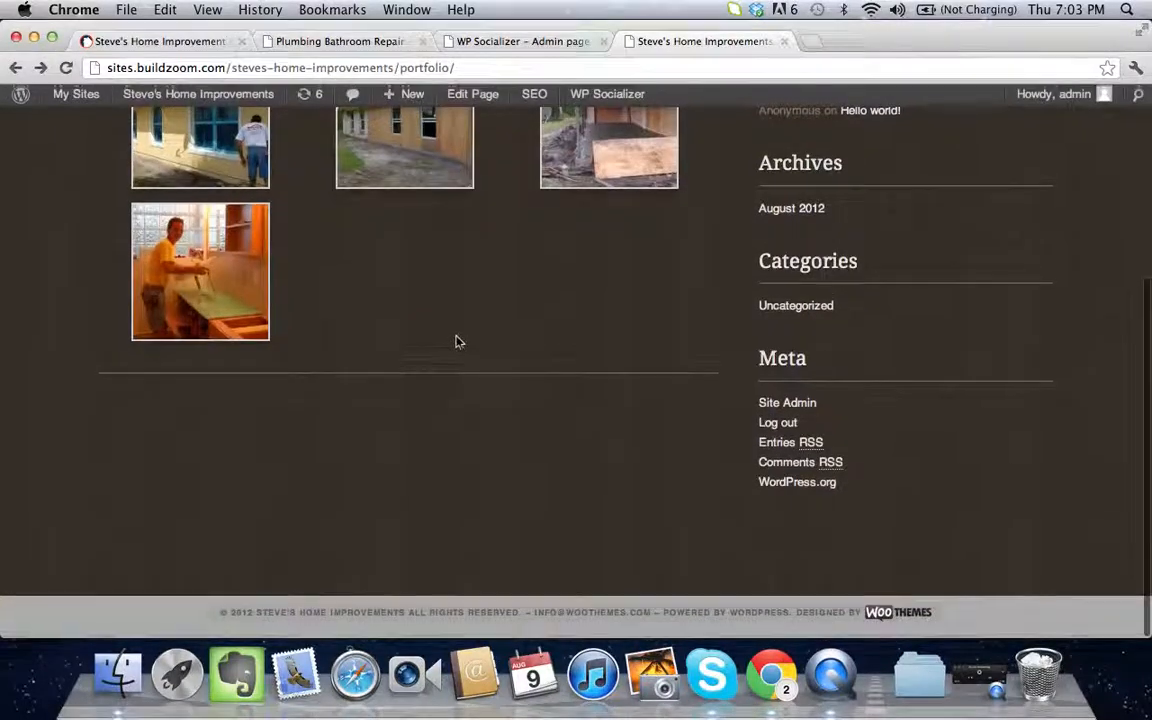
- Reopen WP Socializer's floating share bar settings, review the position, display options and selected buttons, and save them again
{"action": "left_click", "coordinate": [454, 40]}
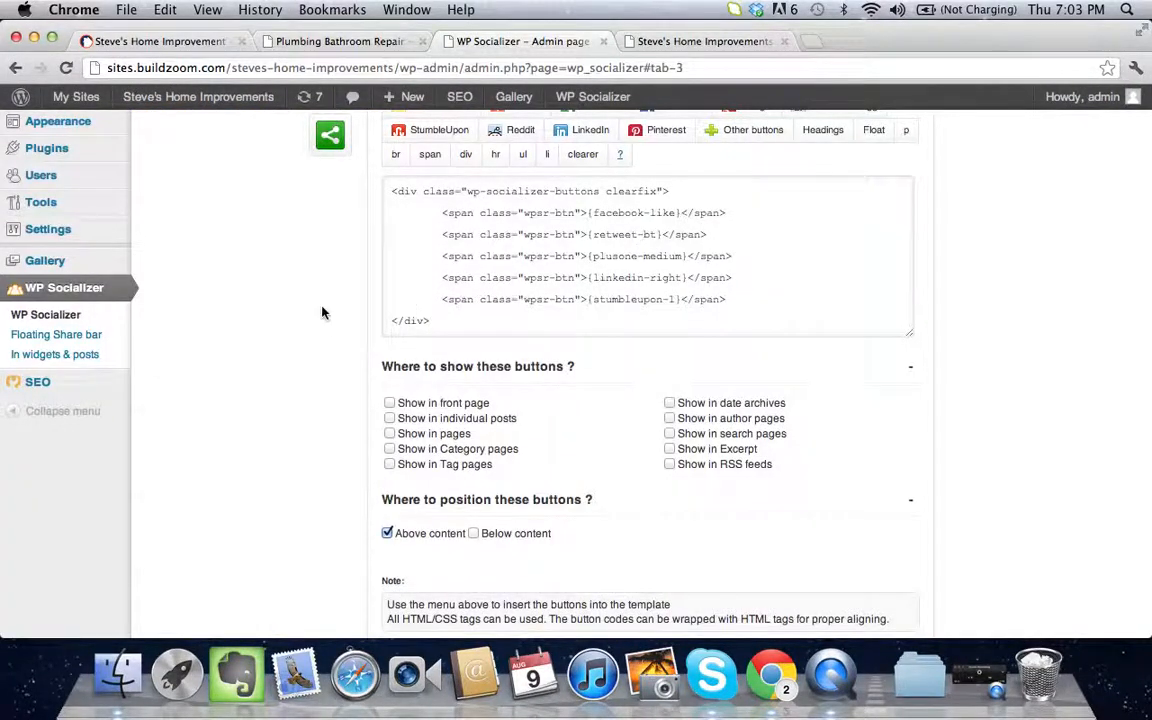
{"action": "scroll", "coordinate": [322, 313], "scroll_direction": "up", "scroll_amount": 5}
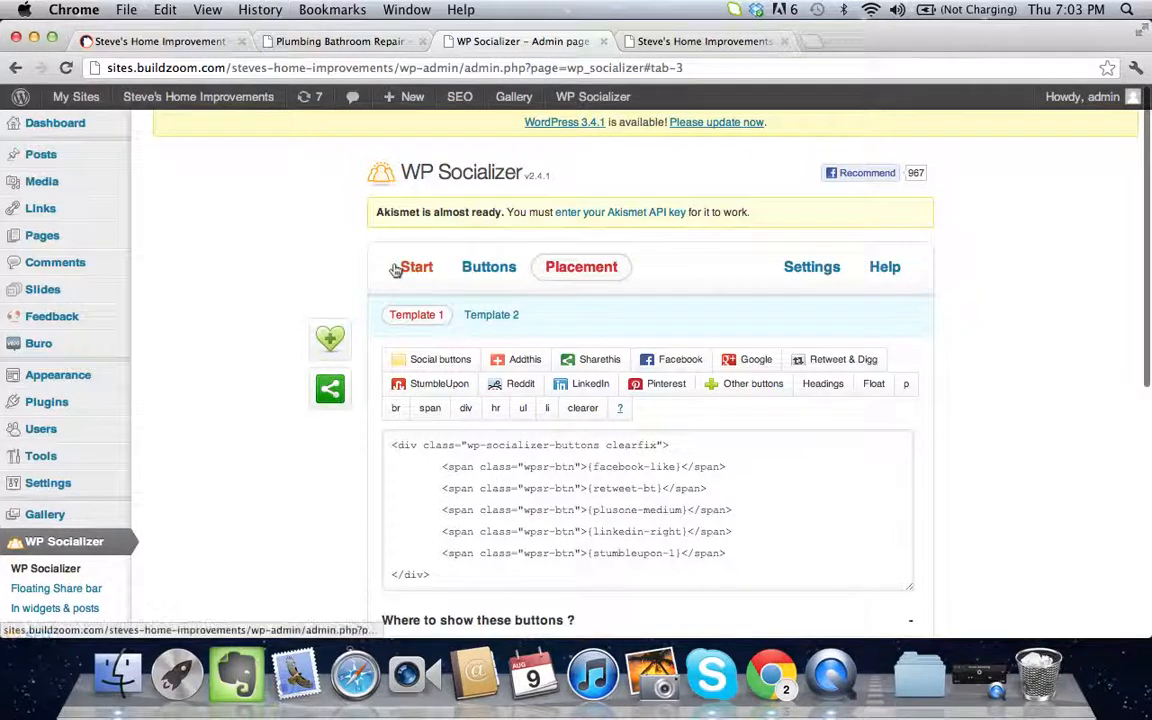
{"action": "left_click", "coordinate": [410, 267]}
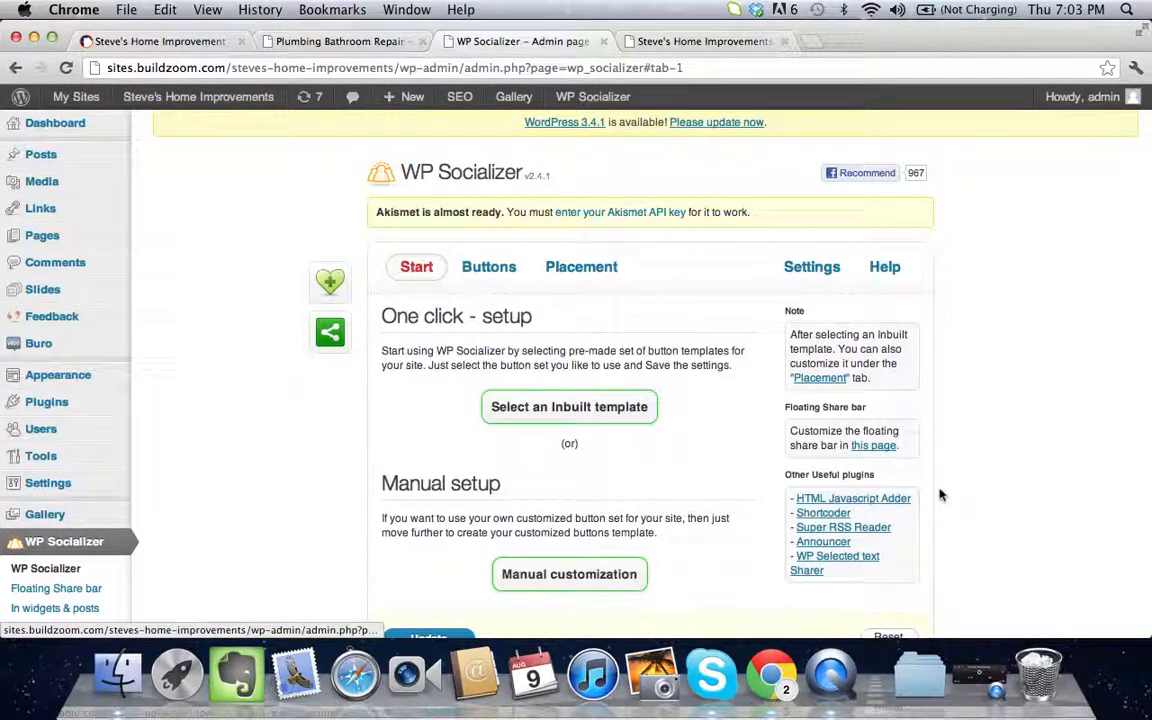
{"action": "left_click", "coordinate": [888, 448]}
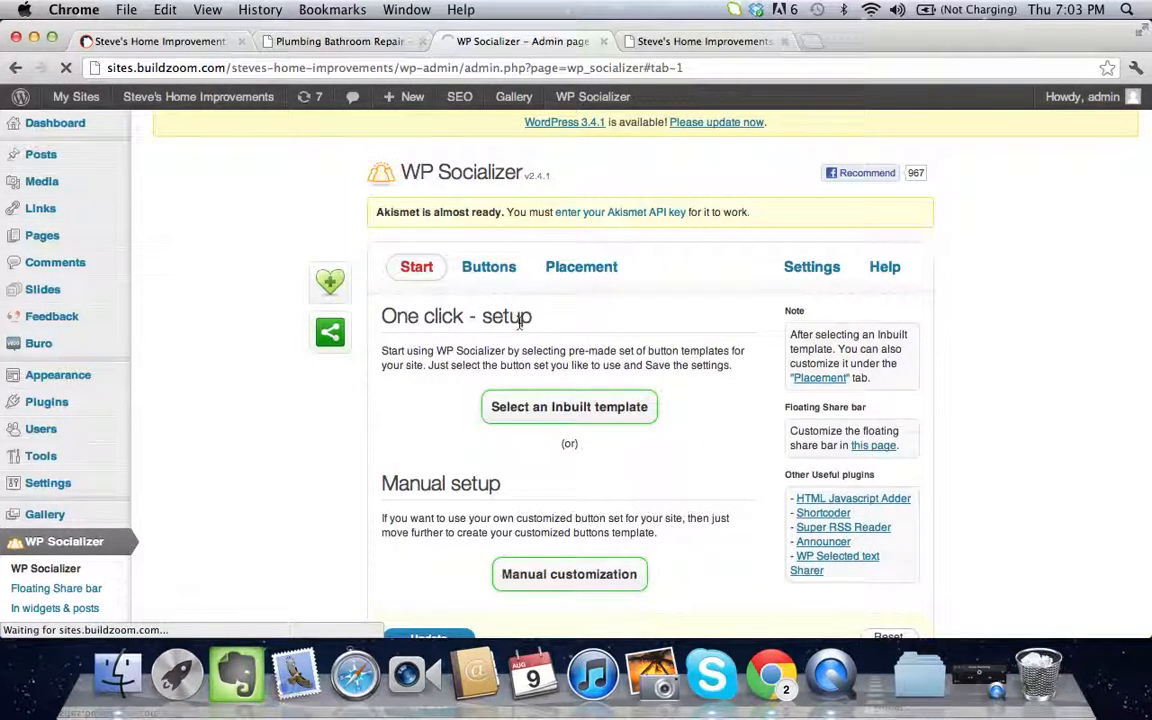
{"action": "scroll", "coordinate": [519, 325], "scroll_direction": "down", "scroll_amount": 2}
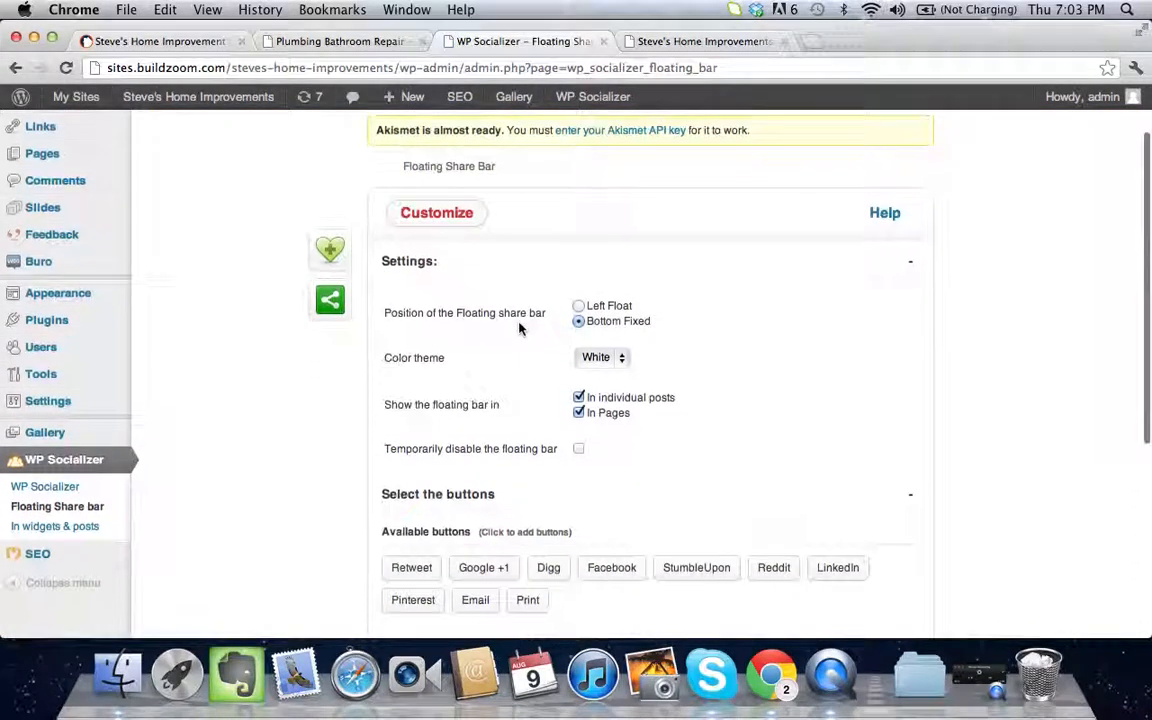
{"action": "scroll", "coordinate": [519, 328], "scroll_direction": "down", "scroll_amount": 1}
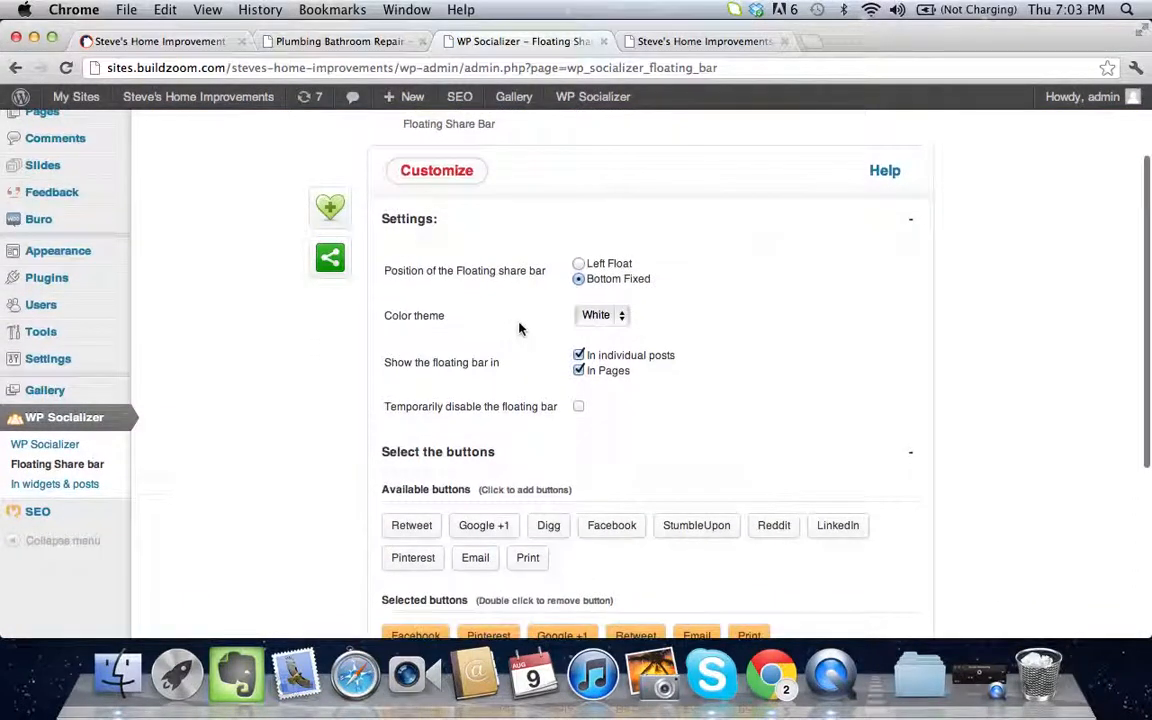
{"action": "scroll", "coordinate": [519, 328], "scroll_direction": "down", "scroll_amount": 2}
{"action": "scroll", "coordinate": [519, 328], "scroll_direction": "down", "scroll_amount": 5}
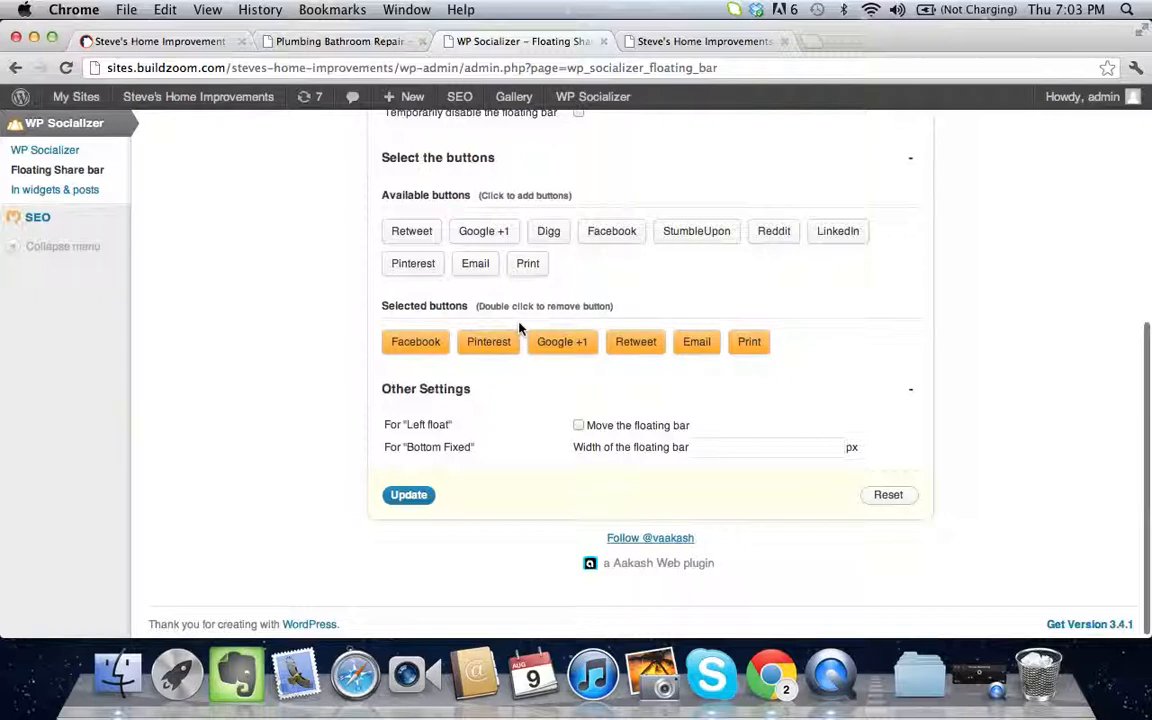
{"action": "left_click", "coordinate": [412, 498]}
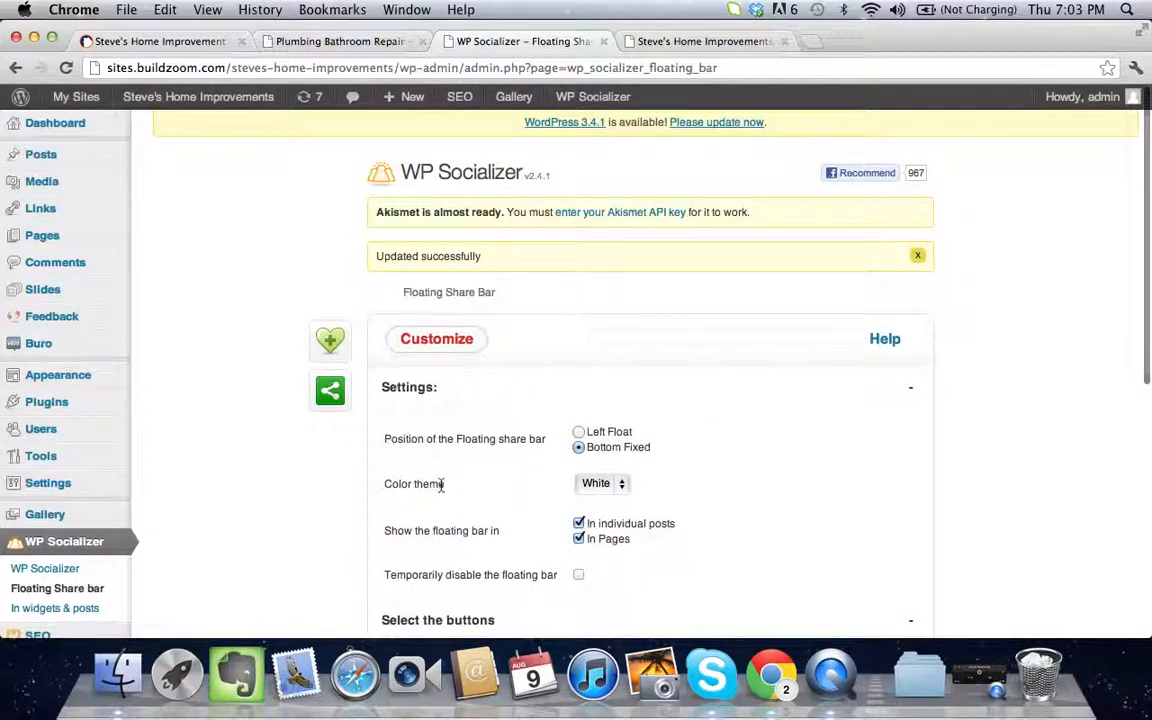
- Reload the public Portfolio page to check for the share bar and recheck the floating share bar's settings
{"action": "left_click", "coordinate": [660, 45]}
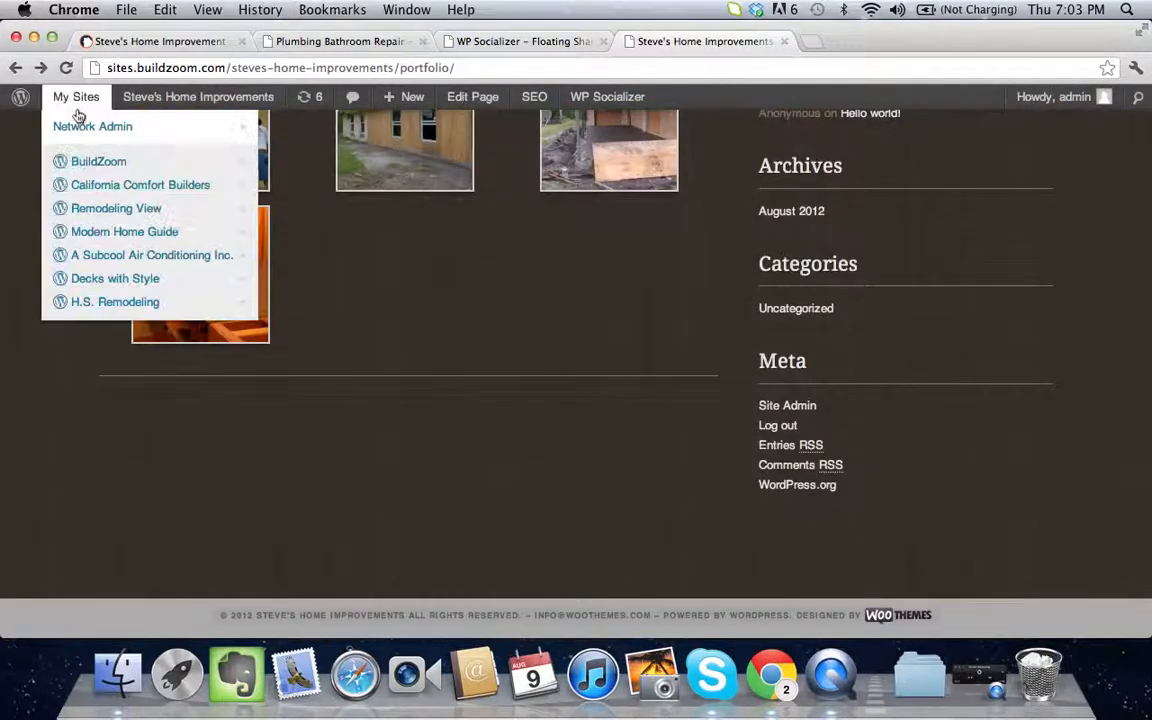
{"action": "left_click", "coordinate": [66, 67]}
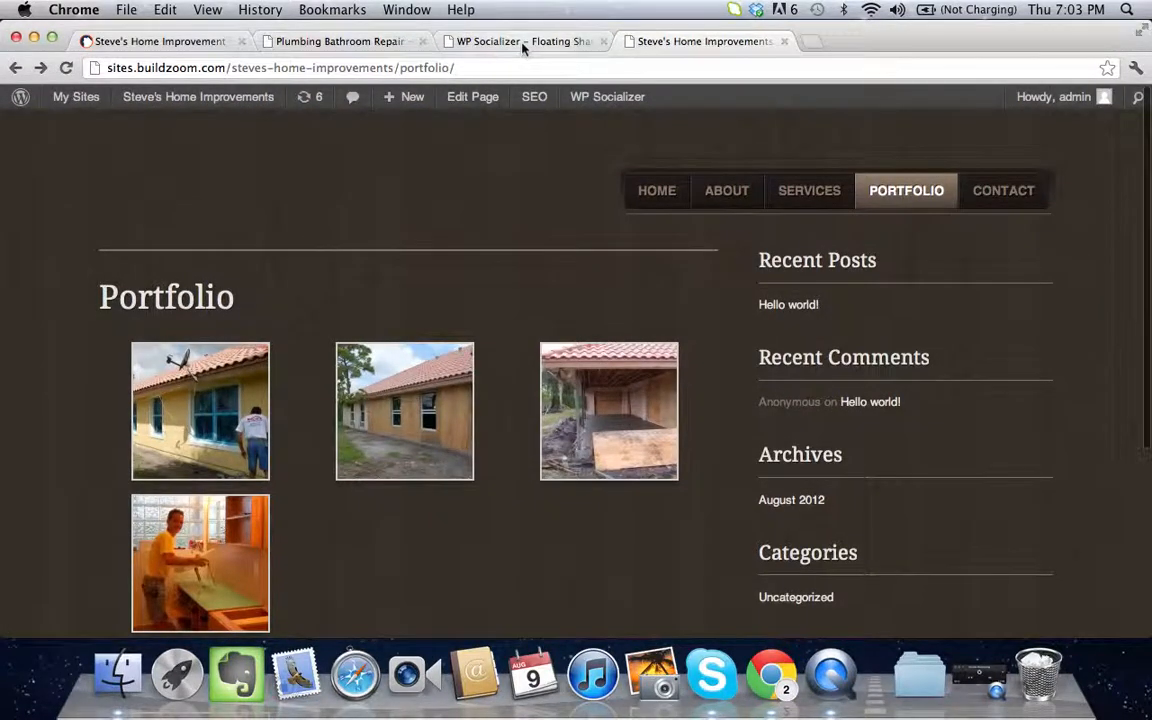
{"action": "left_click", "coordinate": [527, 42]}
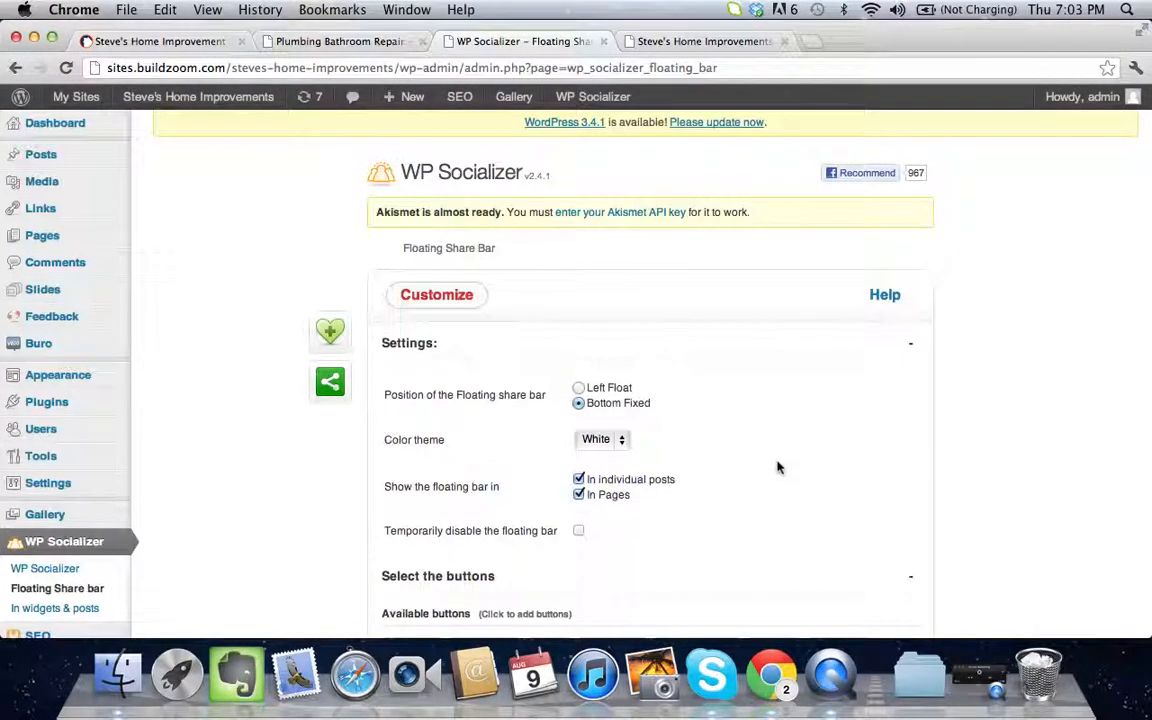
{"action": "scroll", "coordinate": [778, 467], "scroll_direction": "down", "scroll_amount": 3}
{"action": "scroll", "coordinate": [778, 467], "scroll_direction": "down", "scroll_amount": 4}
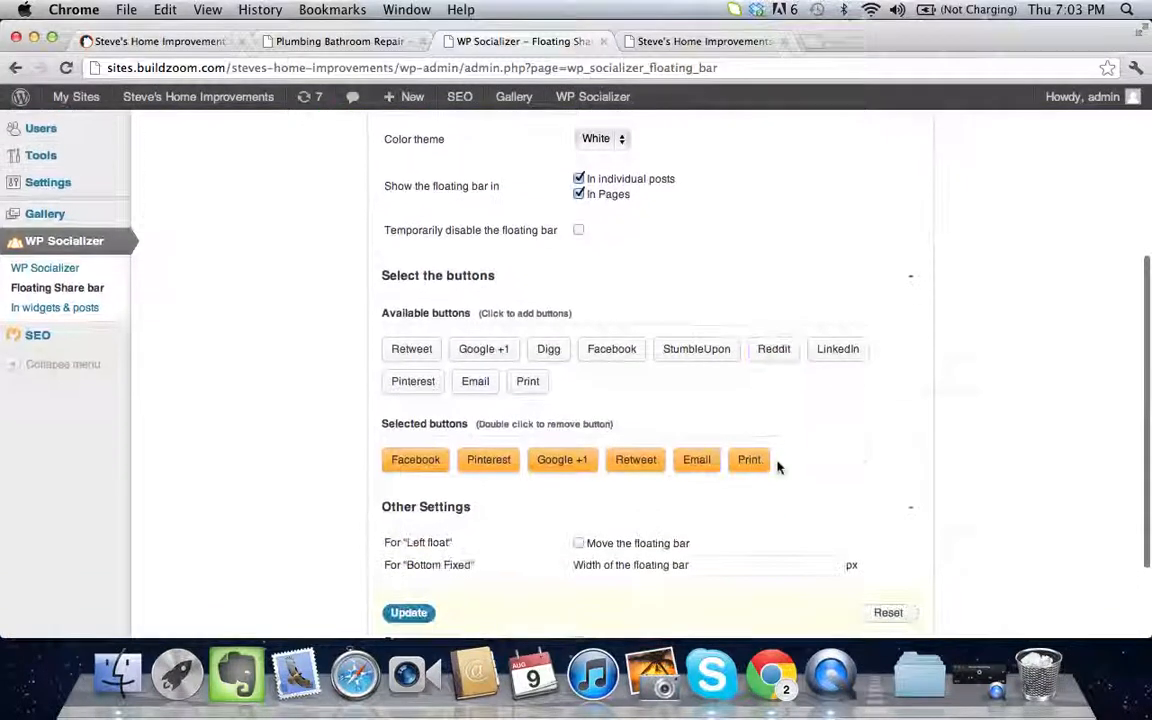
{"action": "scroll", "coordinate": [778, 467], "scroll_direction": "up", "scroll_amount": 6}
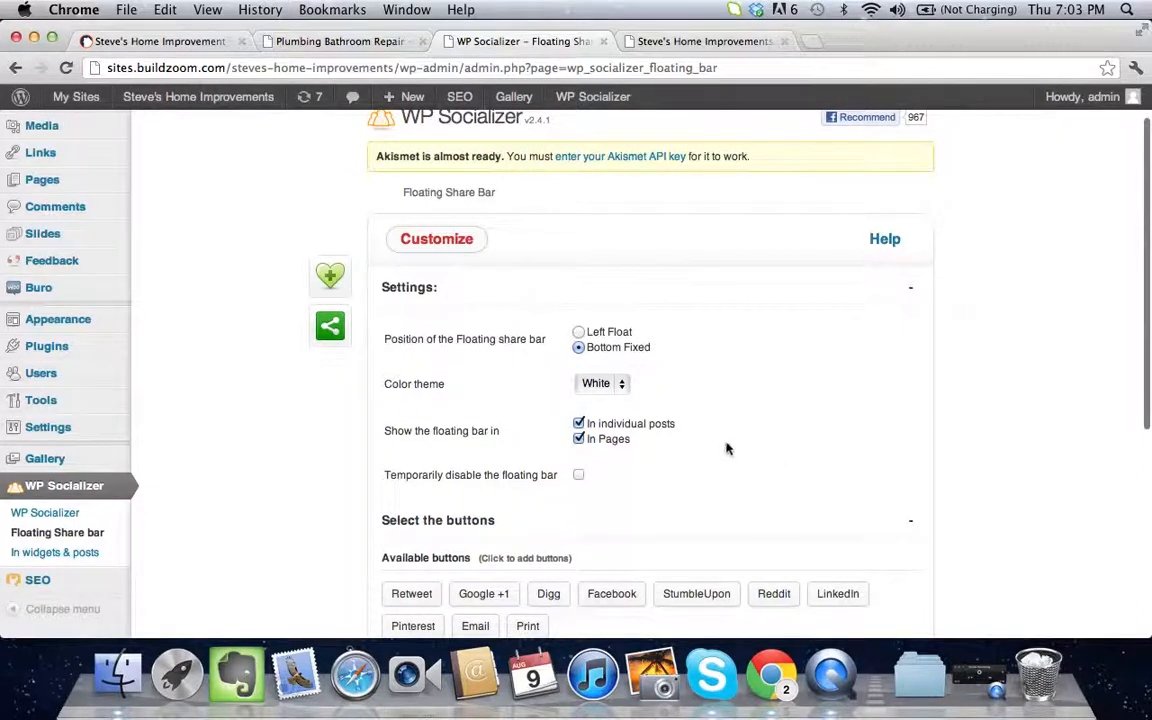
- View the public Portfolio page in full screen down to its footer and leave full screen
{"action": "left_click", "coordinate": [705, 41]}
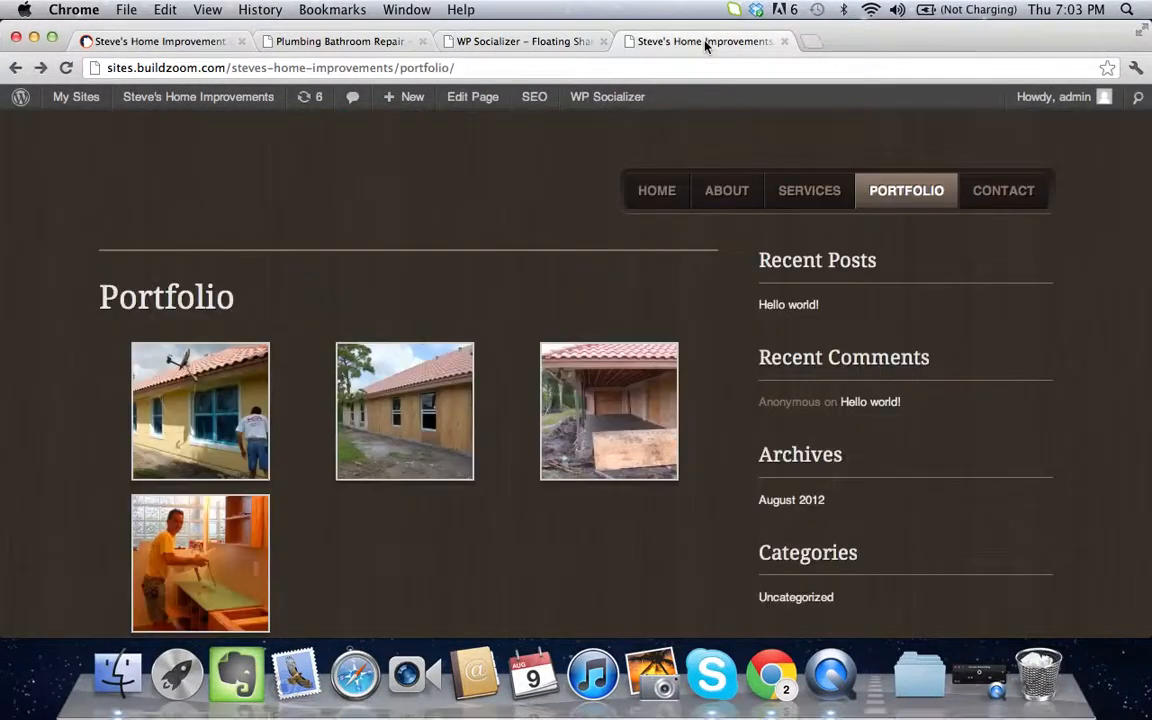
{"action": "left_click", "coordinate": [1143, 35]}
{"action": "scroll", "coordinate": [838, 440], "scroll_direction": "down", "scroll_amount": 3}
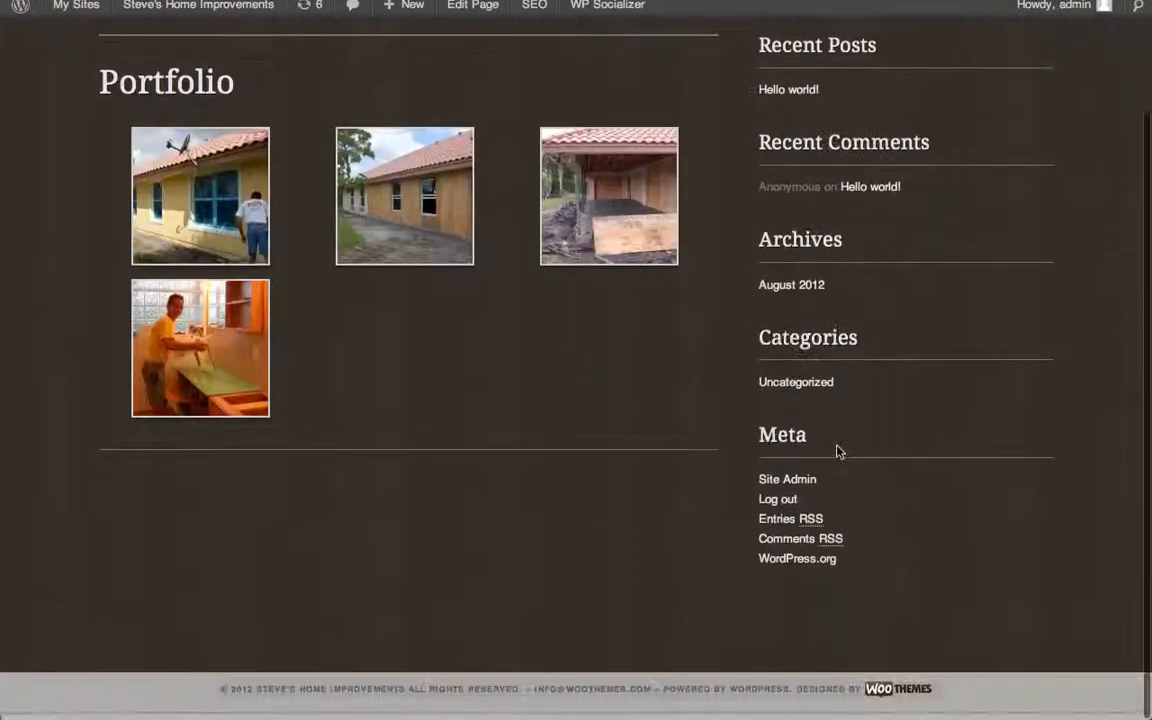
{"action": "scroll", "coordinate": [836, 450], "scroll_direction": "up", "scroll_amount": 3}
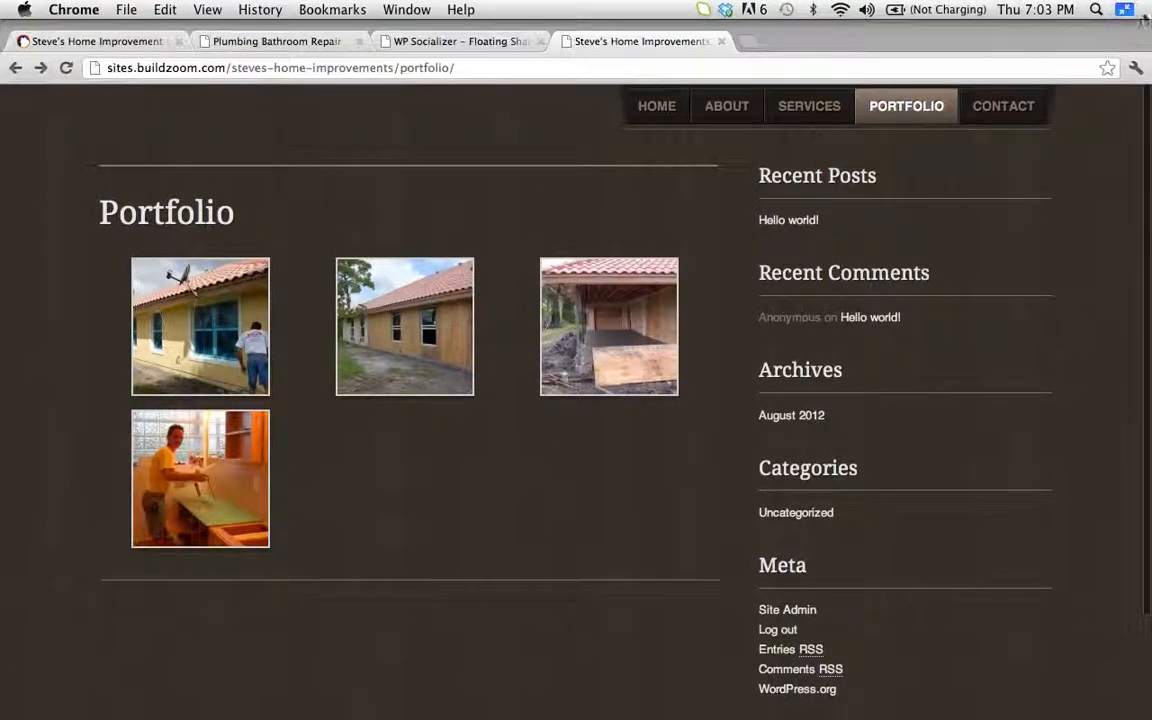
{"action": "left_click", "coordinate": [1125, 10]}
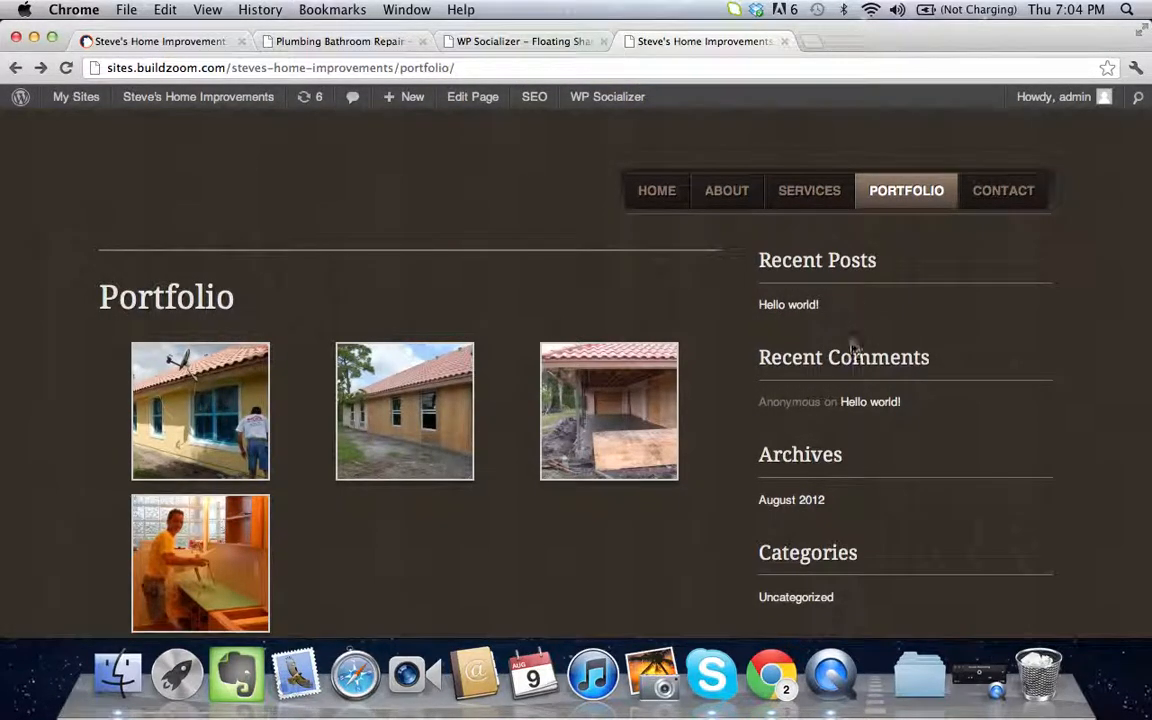
- On the Widgets page, remove Recent Posts, Recent Comments, Archives, Categories and Meta from the Primary sidebar
{"action": "left_click", "coordinate": [479, 38]}
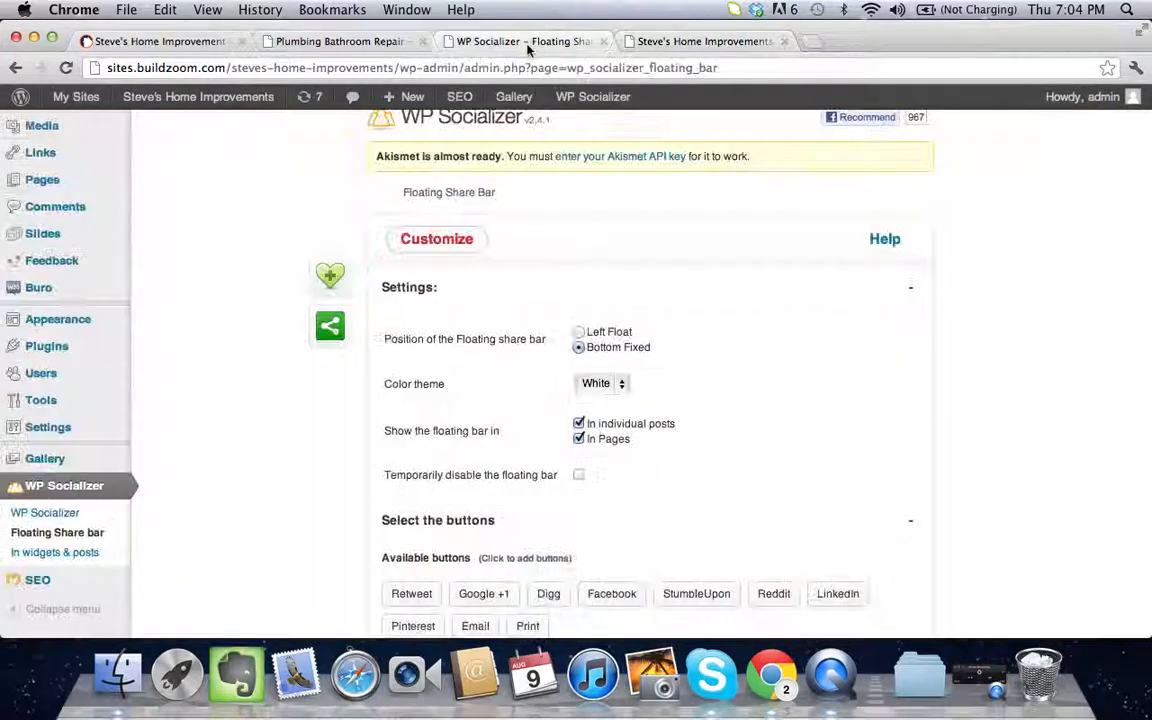
{"action": "left_click", "coordinate": [155, 343]}
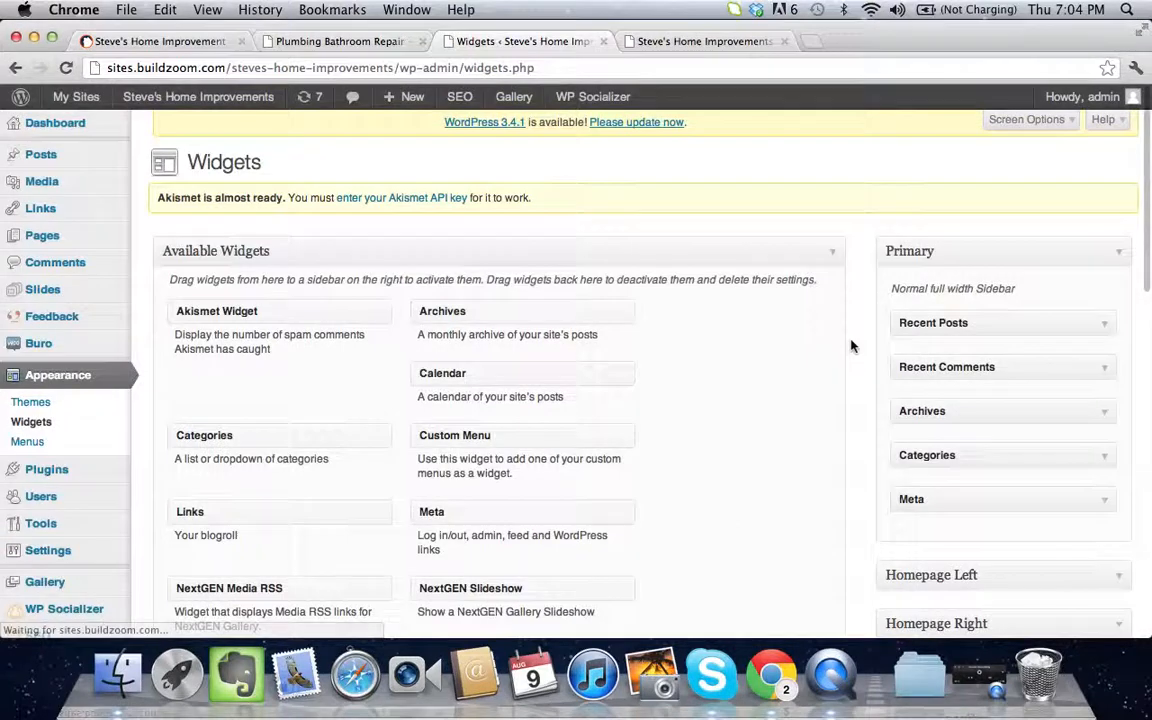
{"action": "scroll", "coordinate": [851, 300], "scroll_direction": "down", "scroll_amount": 2}
{"action": "scroll", "coordinate": [851, 346], "scroll_direction": "down", "scroll_amount": 1}
{"action": "left_click_drag", "start_coordinate": [935, 208], "coordinate": [790, 220]}
{"action": "left_click_drag", "start_coordinate": [957, 213], "coordinate": [797, 215]}
{"action": "left_click_drag", "start_coordinate": [967, 211], "coordinate": [745, 225]}
{"action": "left_click_drag", "start_coordinate": [970, 216], "coordinate": [602, 373]}
- Add a Text widget from the available widgets to the Primary sidebar and title it "Contact Us"
{"action": "scroll", "coordinate": [384, 453], "scroll_direction": "down", "scroll_amount": 4}
{"action": "scroll", "coordinate": [384, 453], "scroll_direction": "down", "scroll_amount": 6}
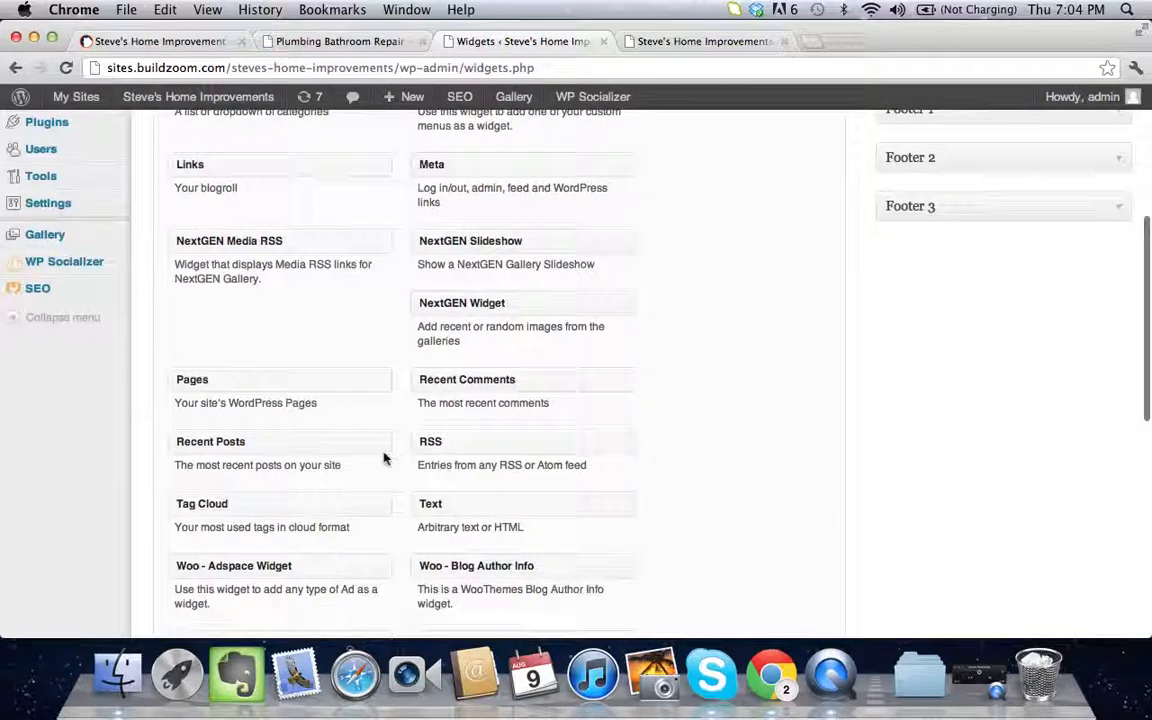
{"action": "scroll", "coordinate": [384, 453], "scroll_direction": "down", "scroll_amount": 2}
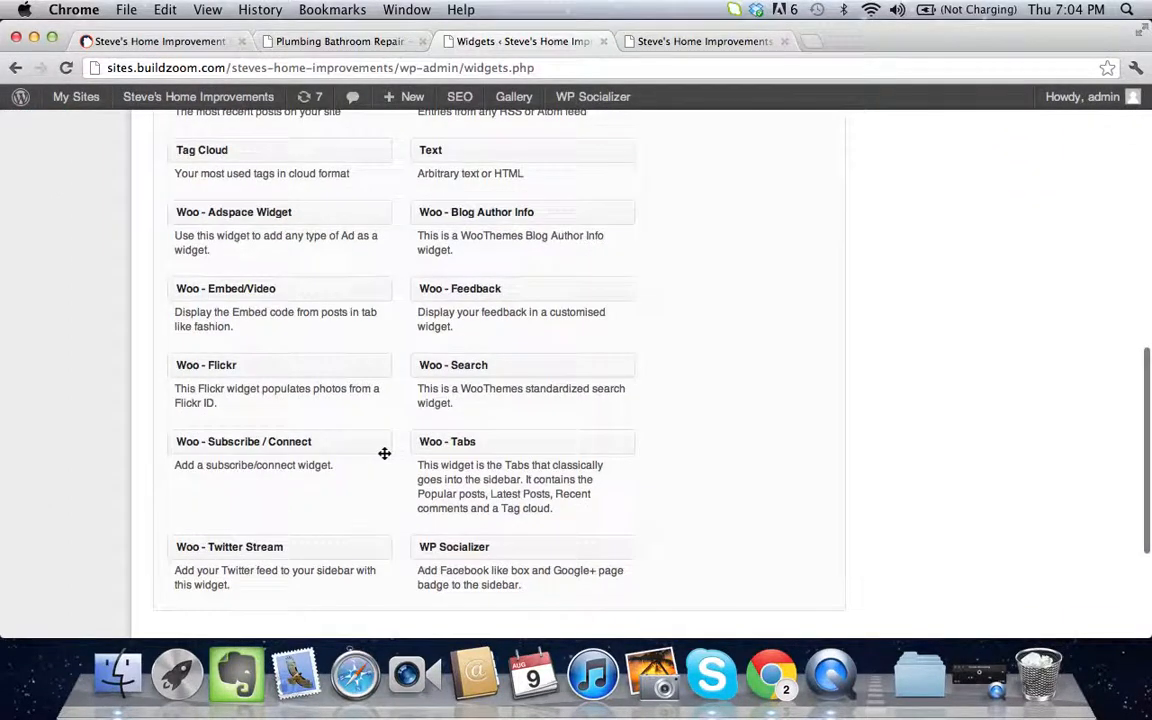
{"action": "scroll", "coordinate": [384, 453], "scroll_direction": "up", "scroll_amount": 13}
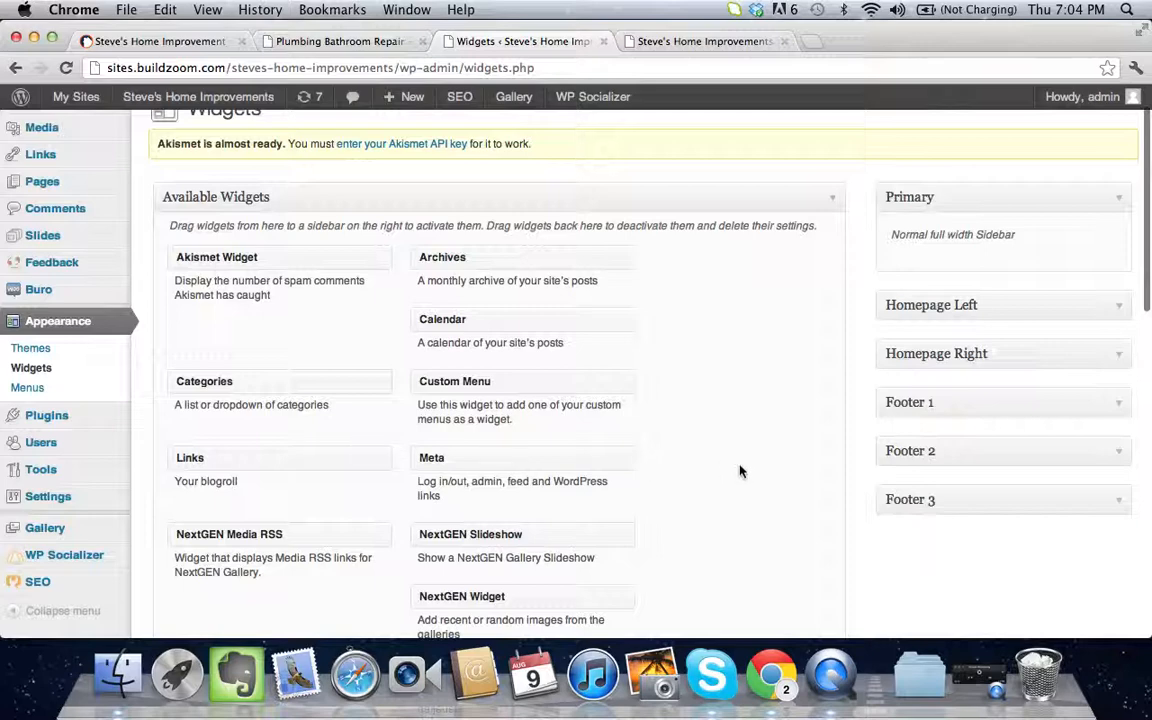
{"action": "scroll", "coordinate": [741, 470], "scroll_direction": "down", "scroll_amount": 8}
{"action": "scroll", "coordinate": [741, 471], "scroll_direction": "up", "scroll_amount": 1}
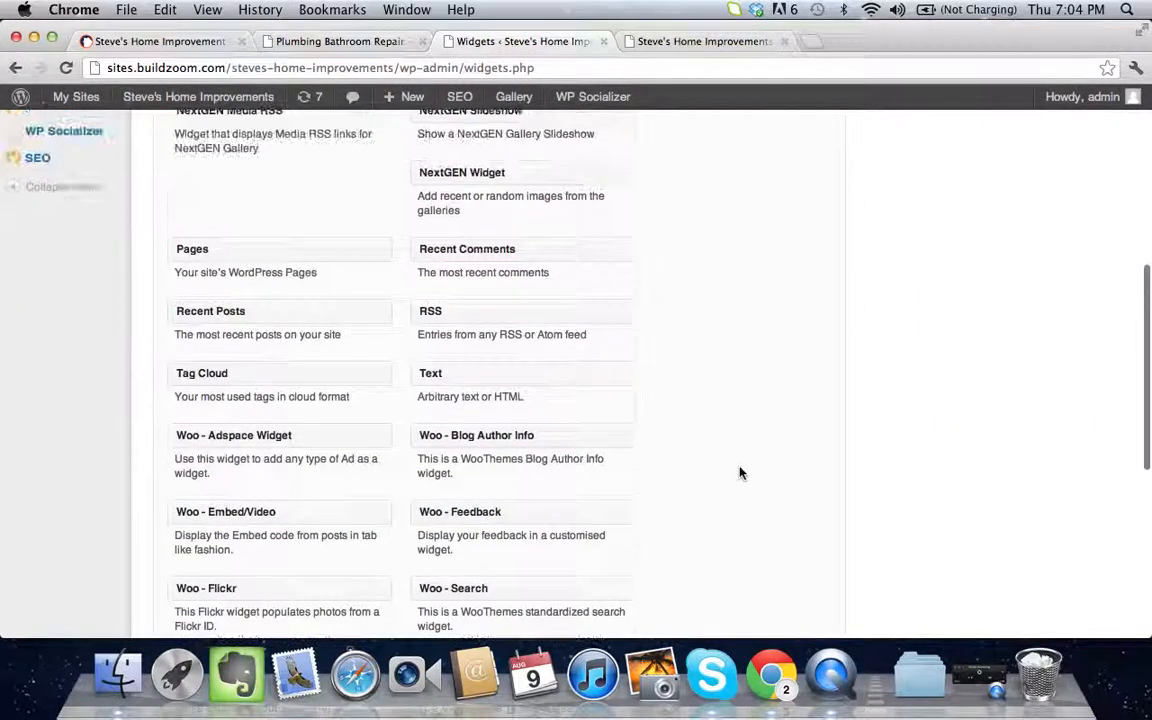
{"action": "left_click_drag", "start_coordinate": [430, 372], "coordinate": [920, 249]}
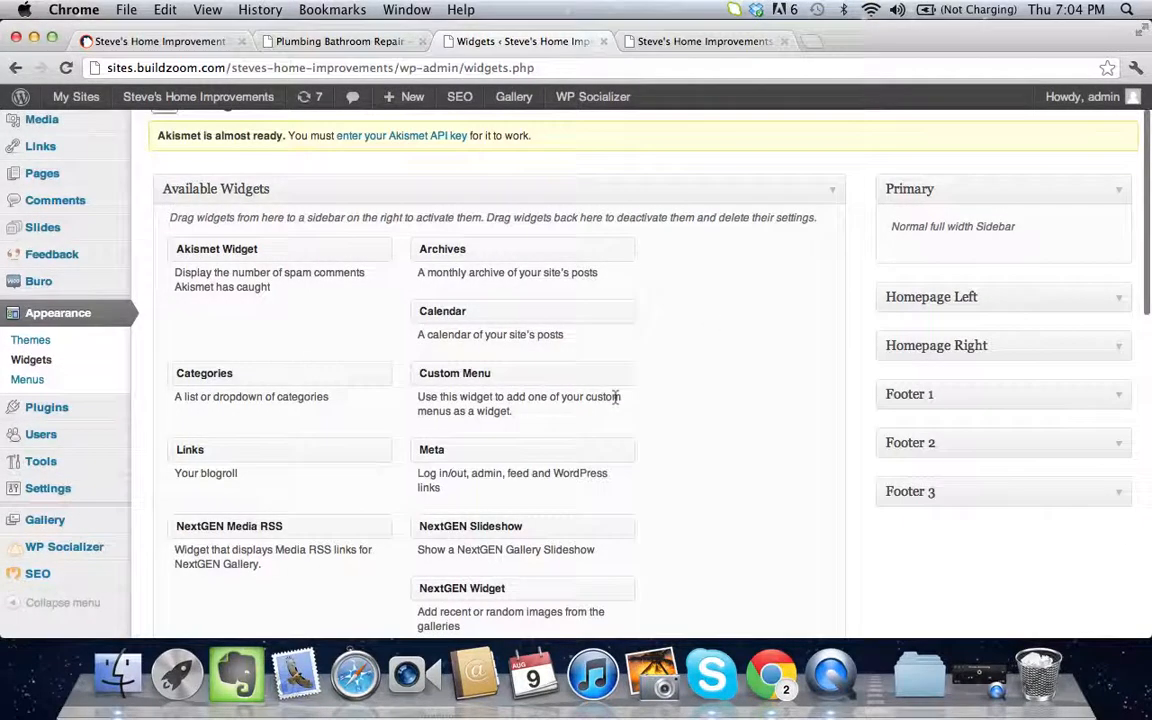
{"action": "scroll", "coordinate": [612, 399], "scroll_direction": "down", "scroll_amount": 3}
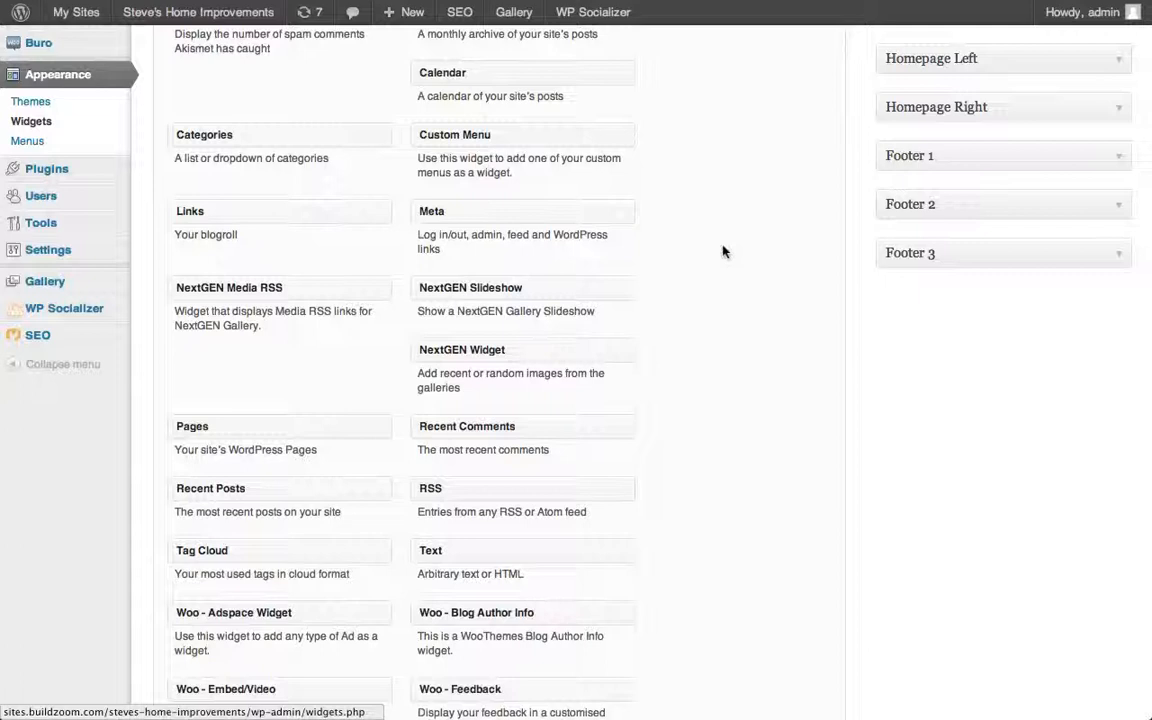
{"action": "left_click_drag", "start_coordinate": [433, 557], "coordinate": [851, 54]}
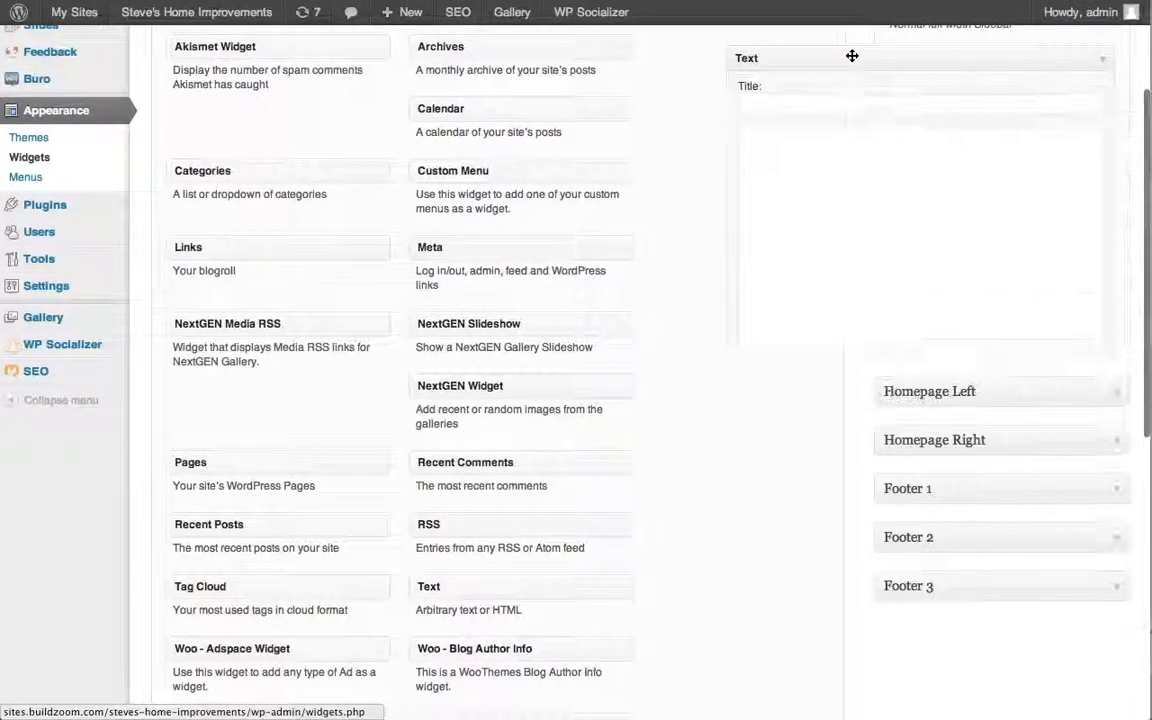
{"action": "left_click", "coordinate": [814, 104]}
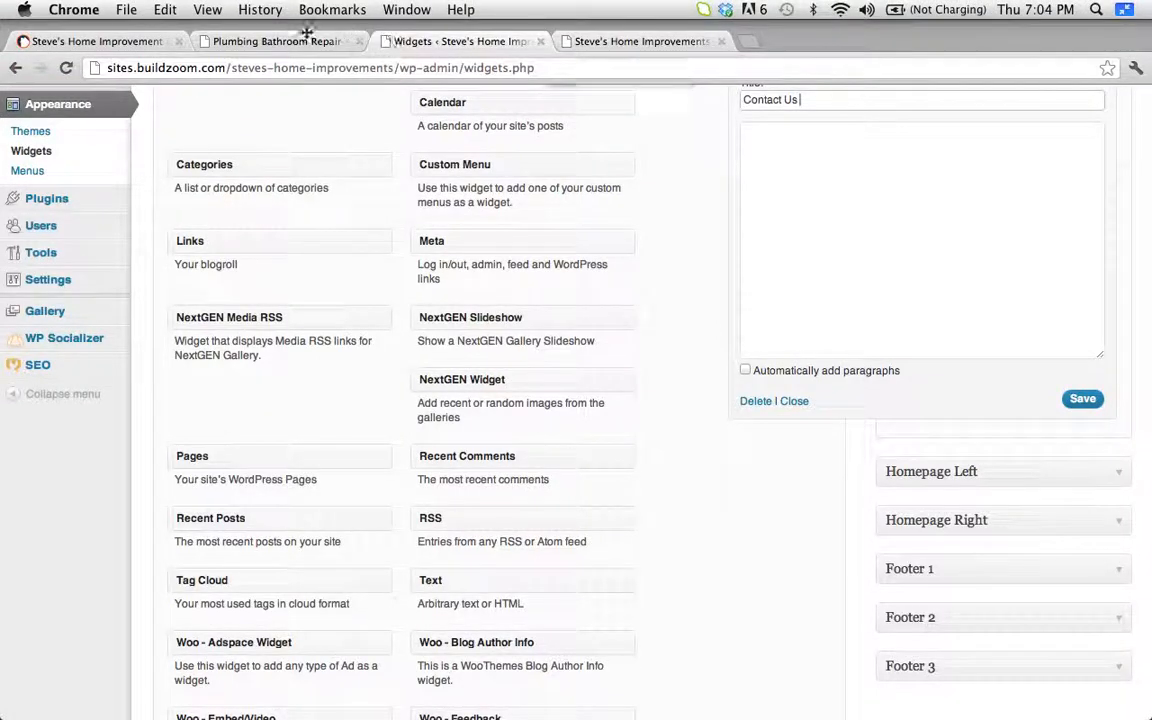
- Open the Home page of the contractor's existing website and copy the phone number below the free estimate line
{"action": "left_click", "coordinate": [283, 41]}
{"action": "scroll", "coordinate": [570, 222], "scroll_direction": "up", "scroll_amount": 5}
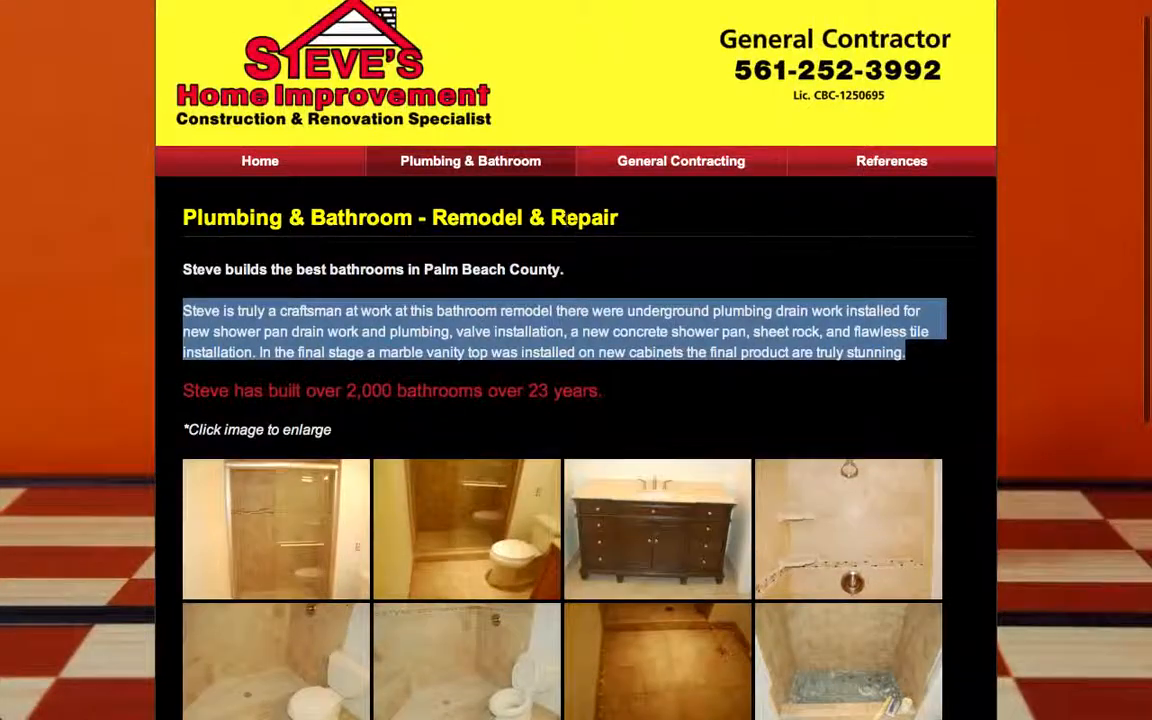
{"action": "left_click", "coordinate": [820, 257]}
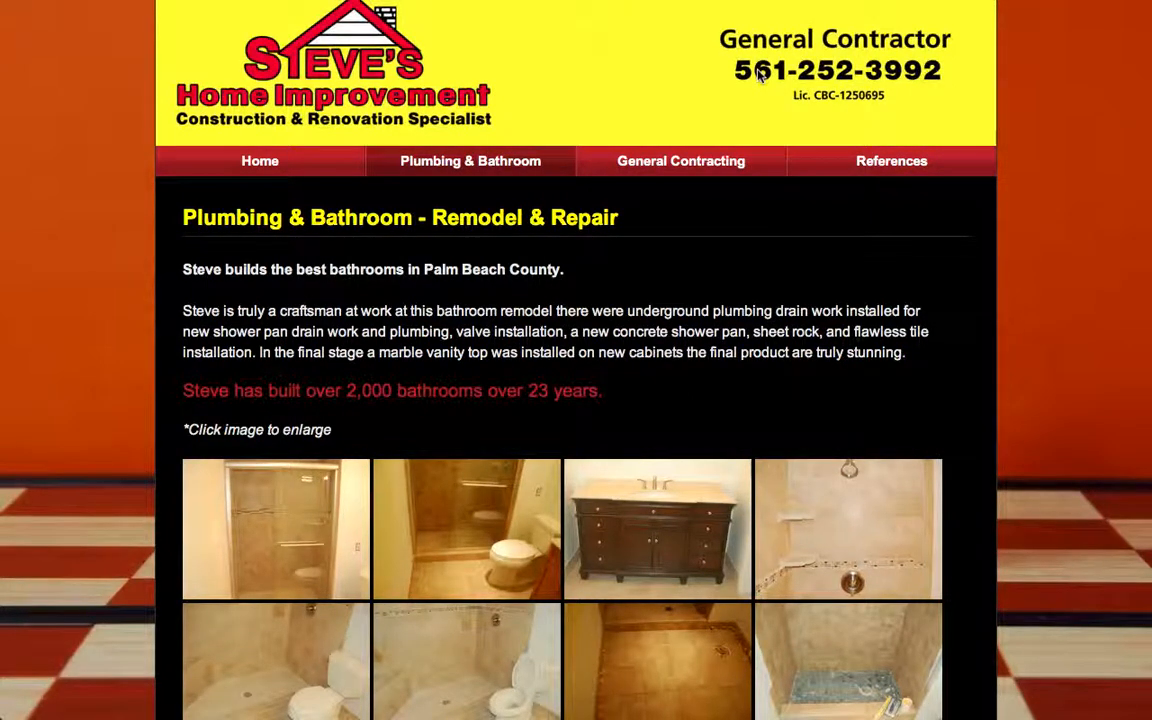
{"action": "left_click", "coordinate": [260, 161]}
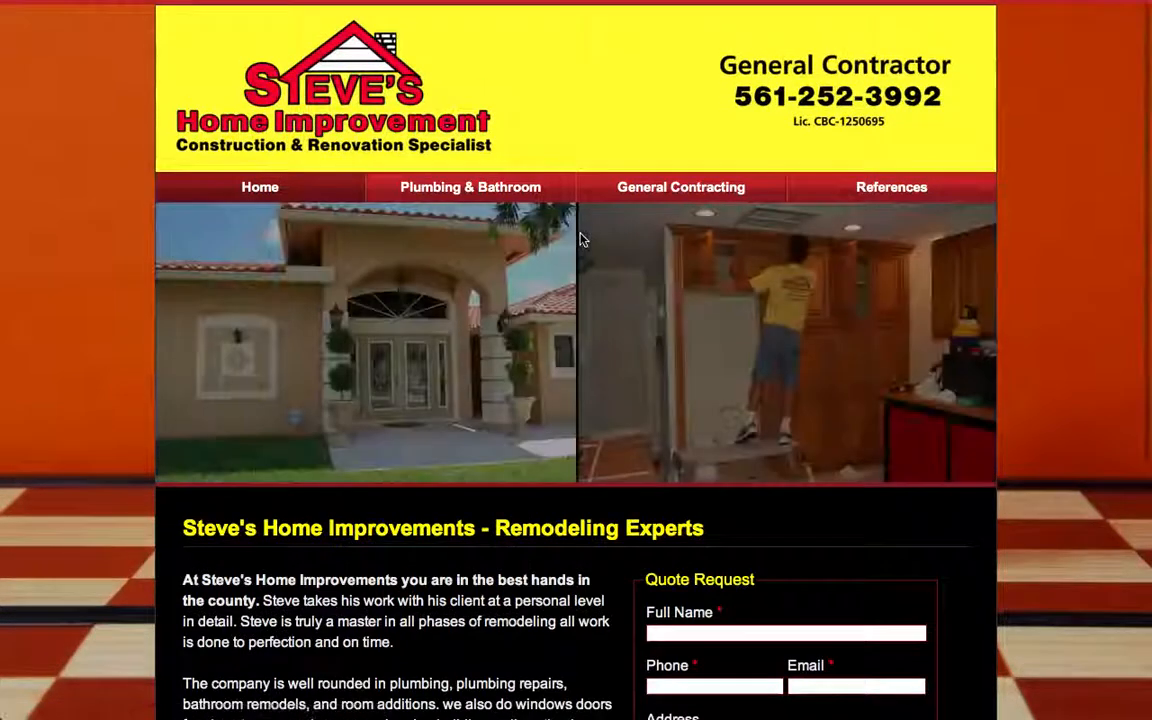
{"action": "scroll", "coordinate": [581, 239], "scroll_direction": "down", "scroll_amount": 4}
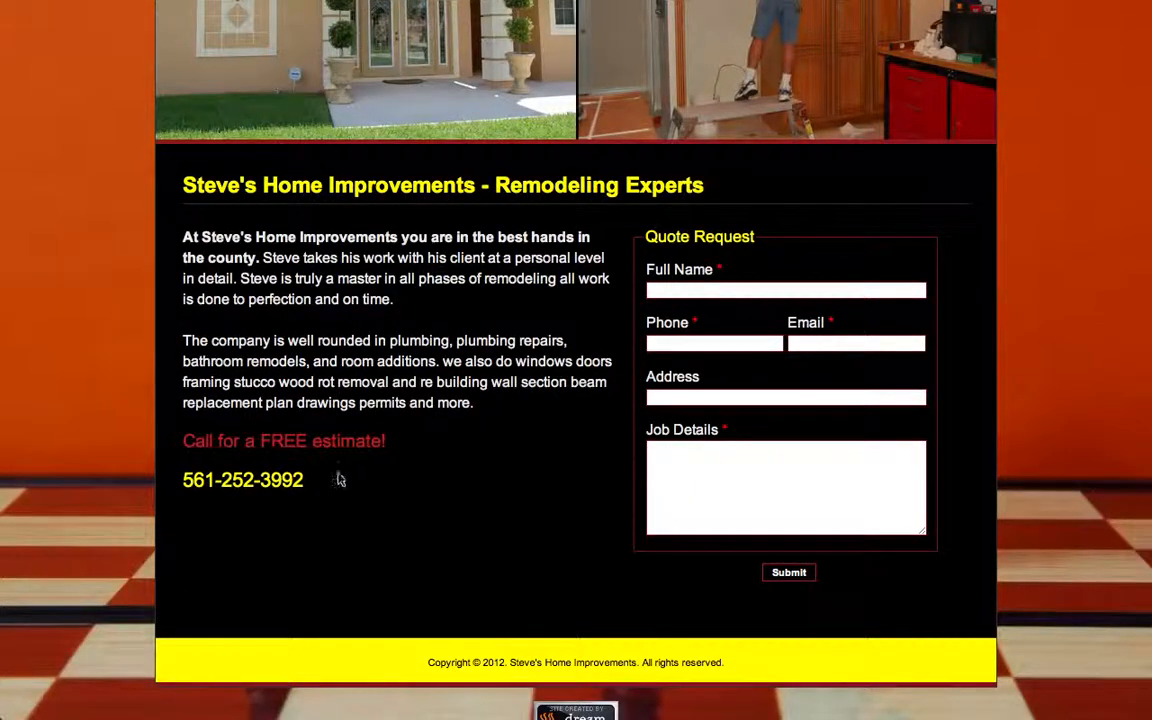
{"action": "left_click_drag", "start_coordinate": [313, 484], "coordinate": [183, 488]}
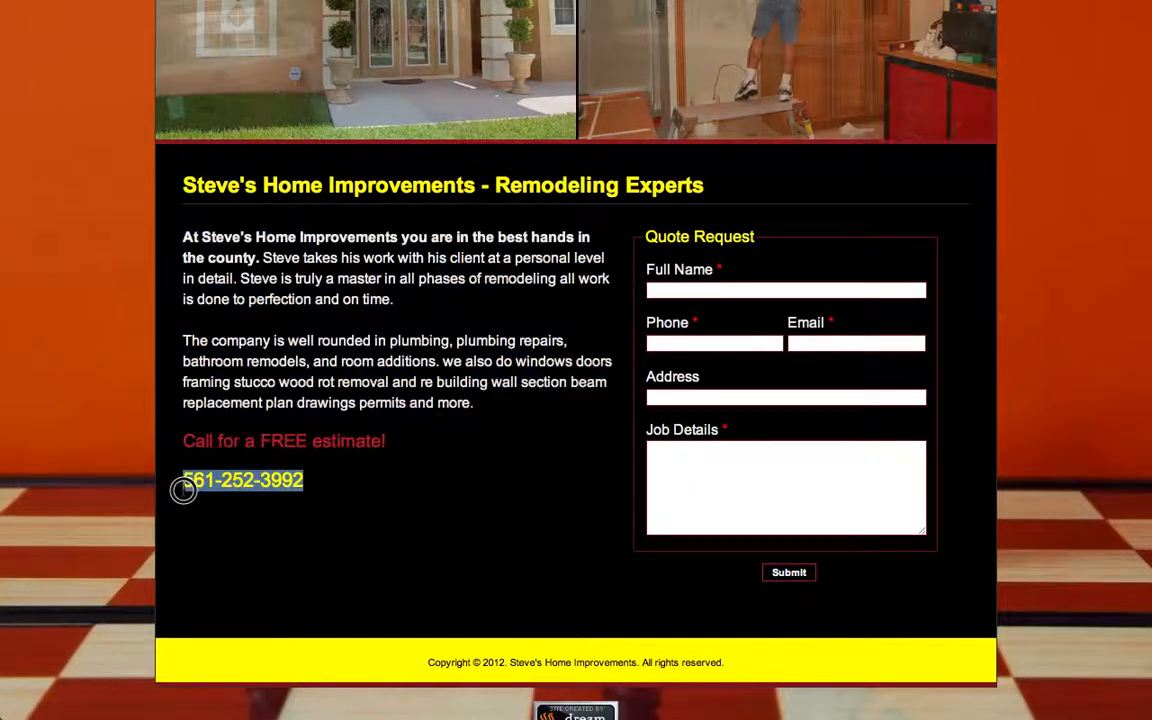
- Enter the copied phone number as an h1 heading in the Contact Us widget, save the widget and collapse it
{"action": "mouse_move", "coordinate": [572, 14]}
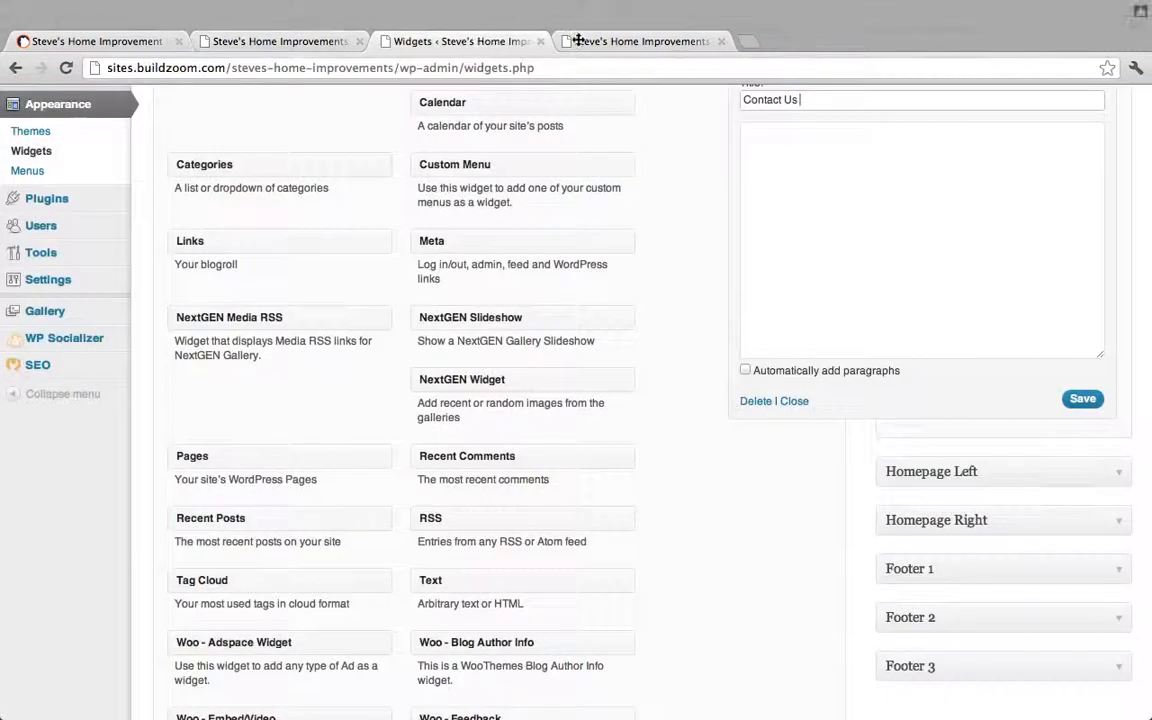
{"action": "left_click", "coordinate": [455, 41]}
{"action": "left_click", "coordinate": [867, 220]}
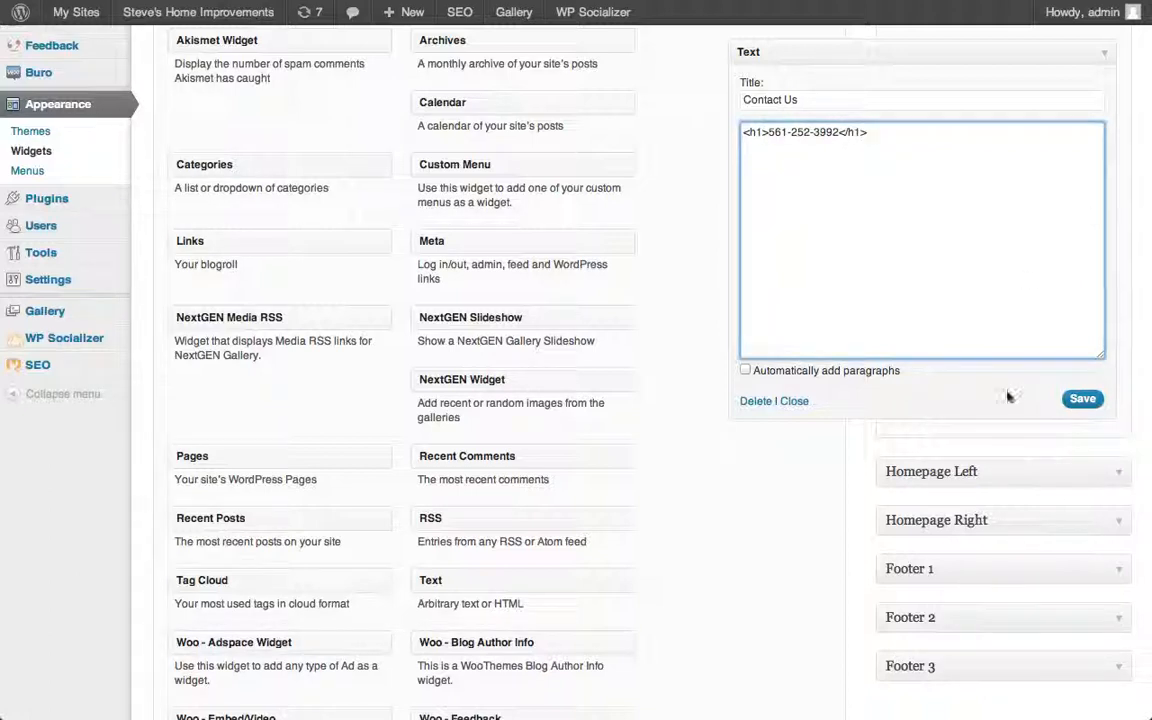
{"action": "left_click", "coordinate": [1078, 398]}
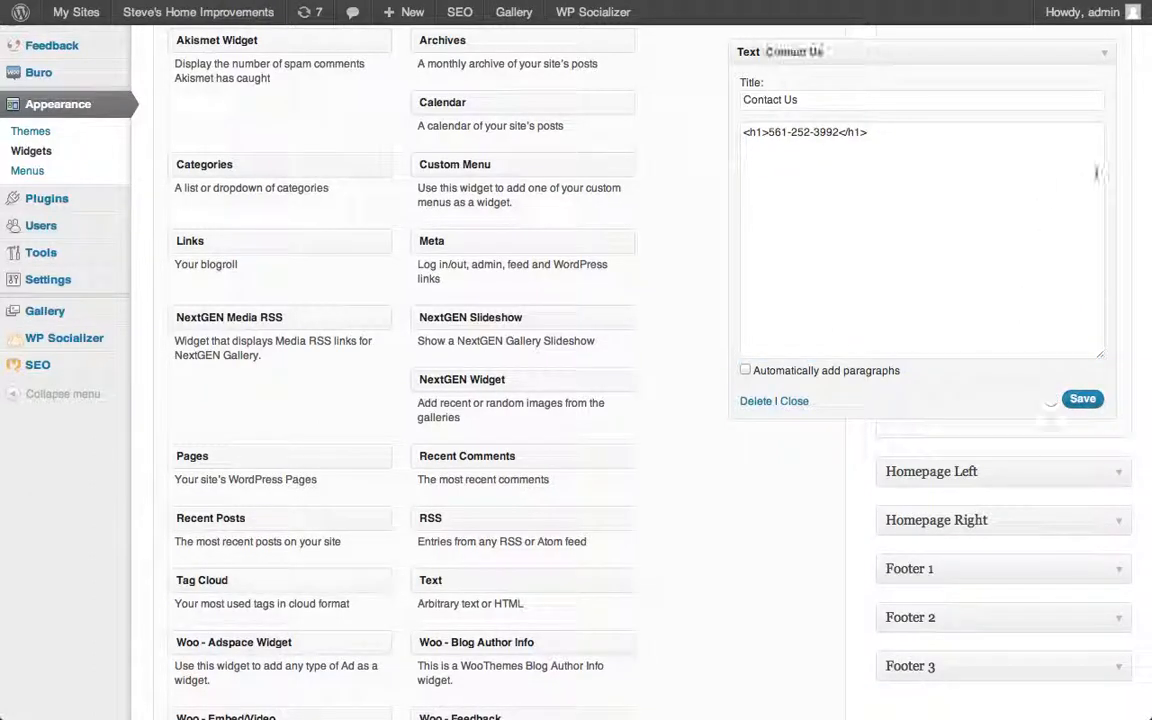
{"action": "left_click", "coordinate": [1103, 51]}
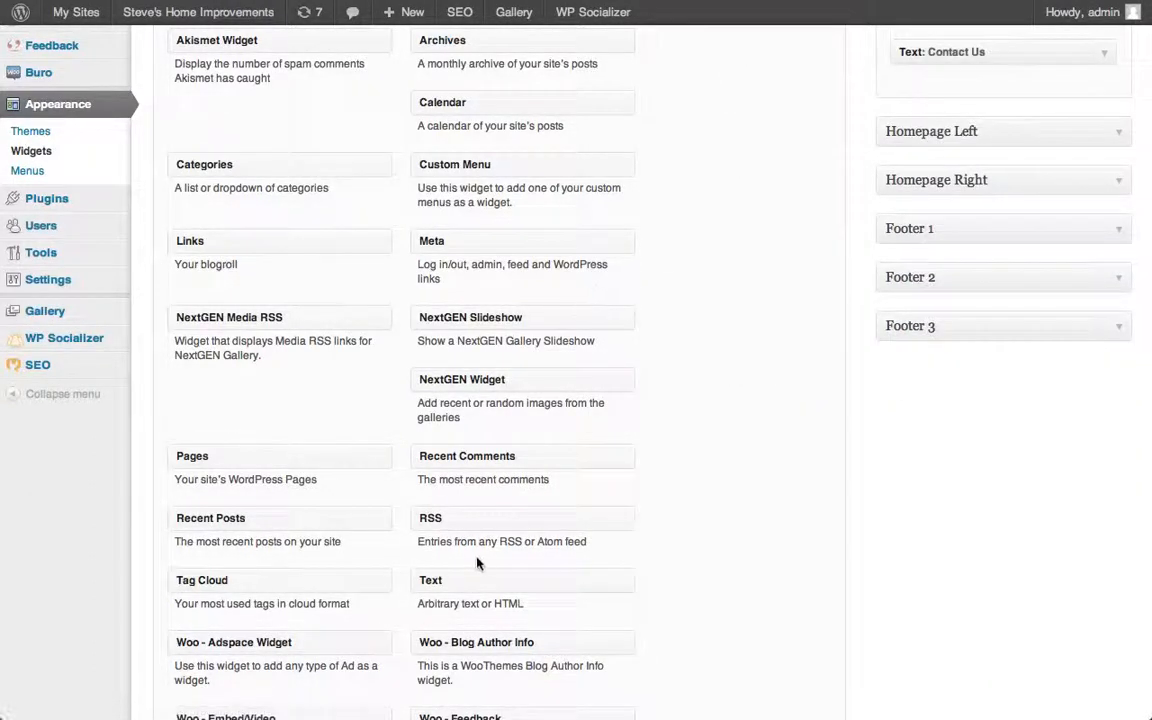
- Add a second Text widget to the Primary sidebar below Contact Us
{"action": "left_click_drag", "start_coordinate": [452, 580], "coordinate": [799, 451]}
{"action": "left_click_drag", "start_coordinate": [435, 579], "coordinate": [902, 77]}
{"action": "left_click", "coordinate": [866, 142]}
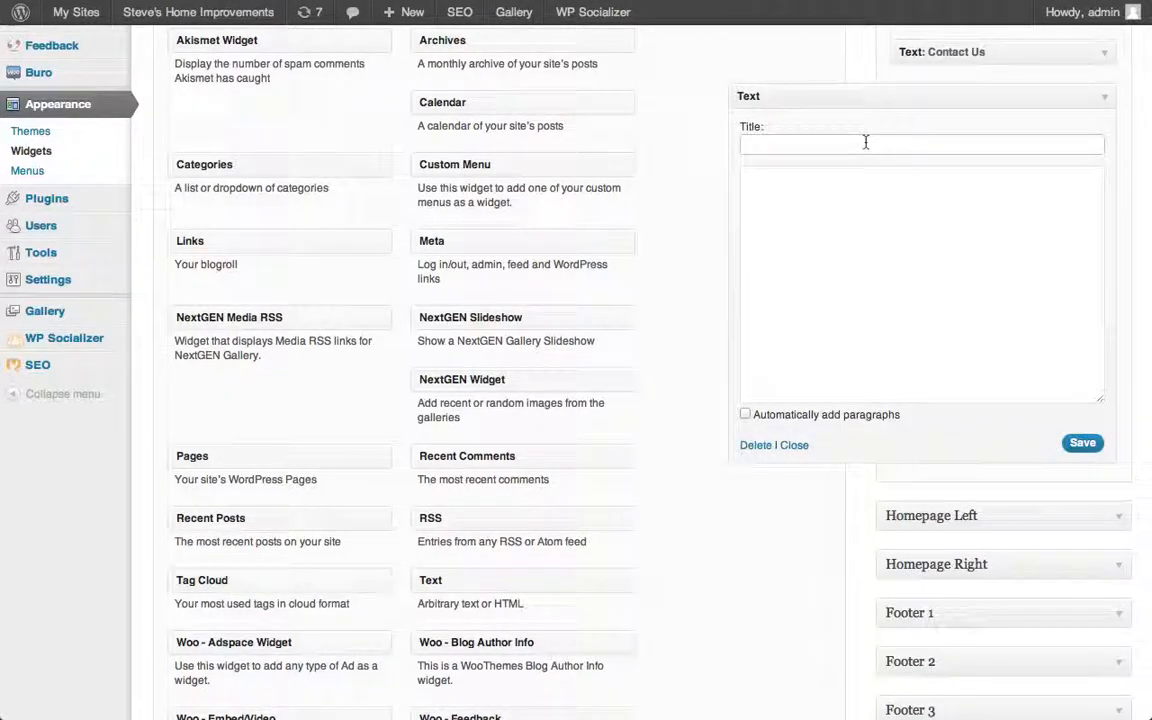
- From the contractor's BuildZoom profile, open the Badge promotion page in the account, choose Badge Type 2 and copy its code
{"action": "mouse_move", "coordinate": [536, 5]}
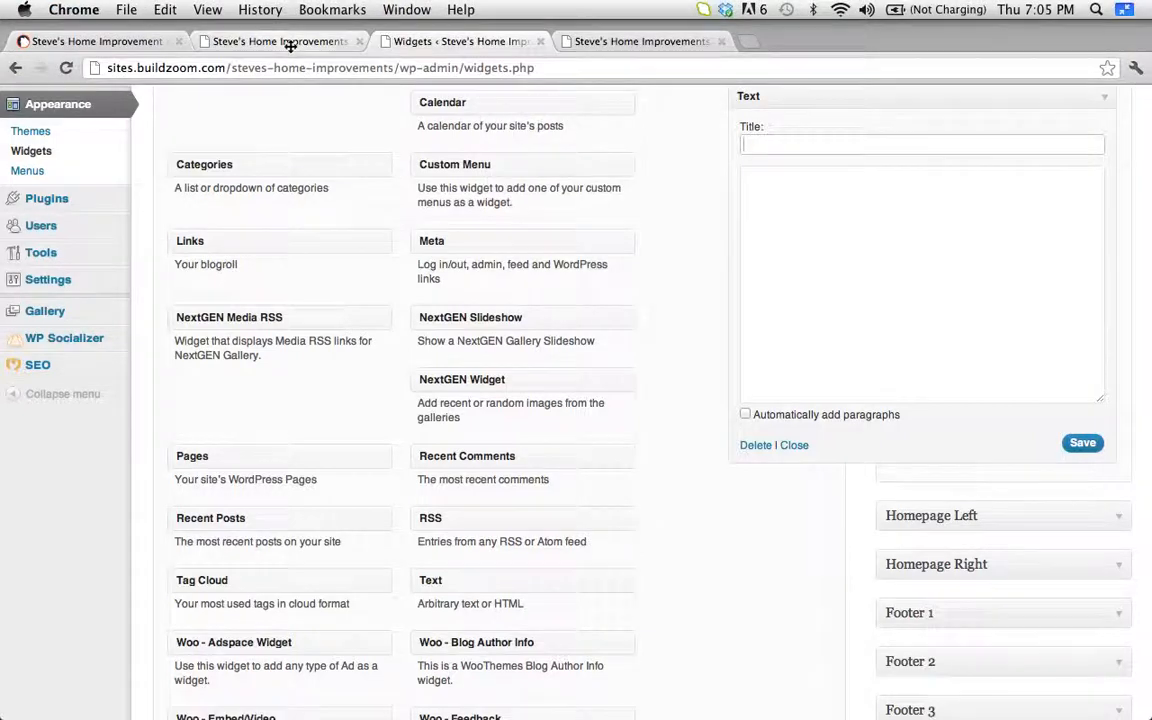
{"action": "left_click", "coordinate": [134, 41]}
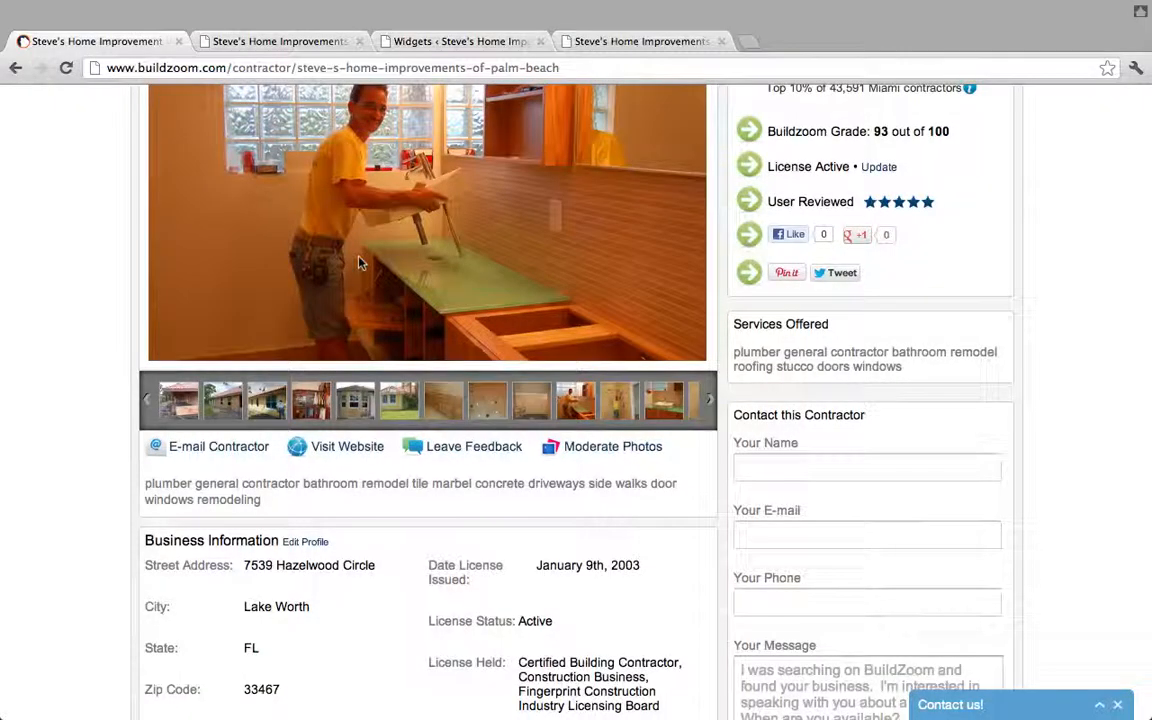
{"action": "left_click", "coordinate": [322, 540]}
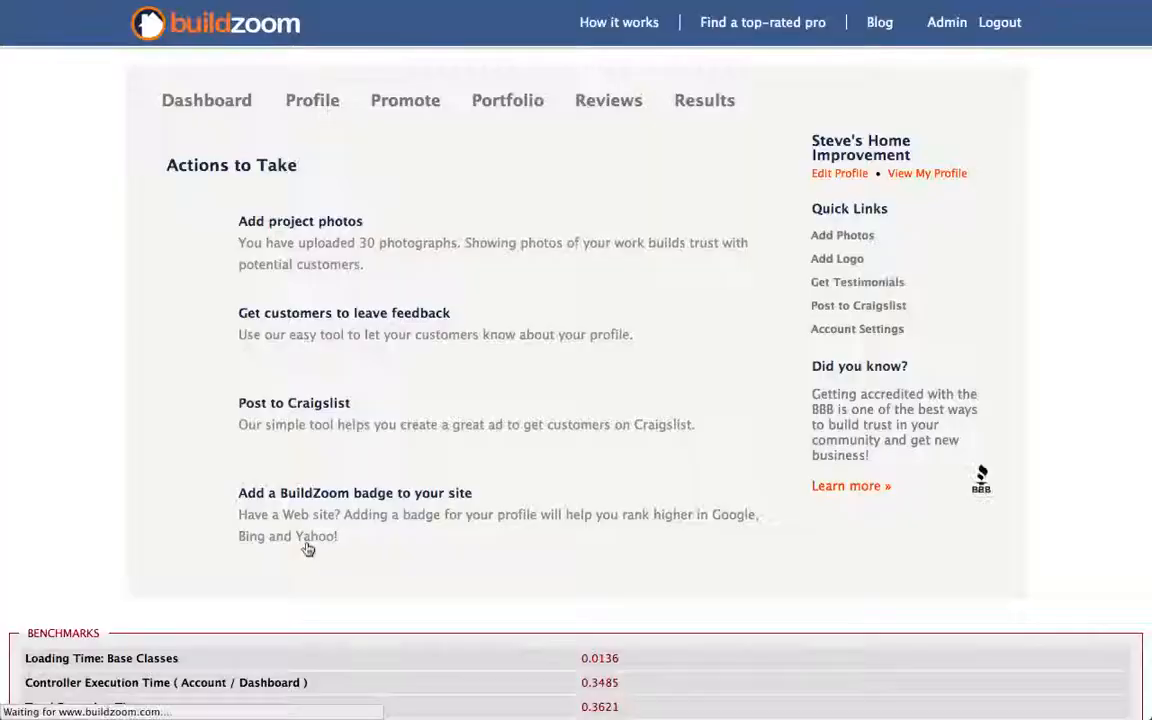
{"action": "left_click", "coordinate": [425, 103]}
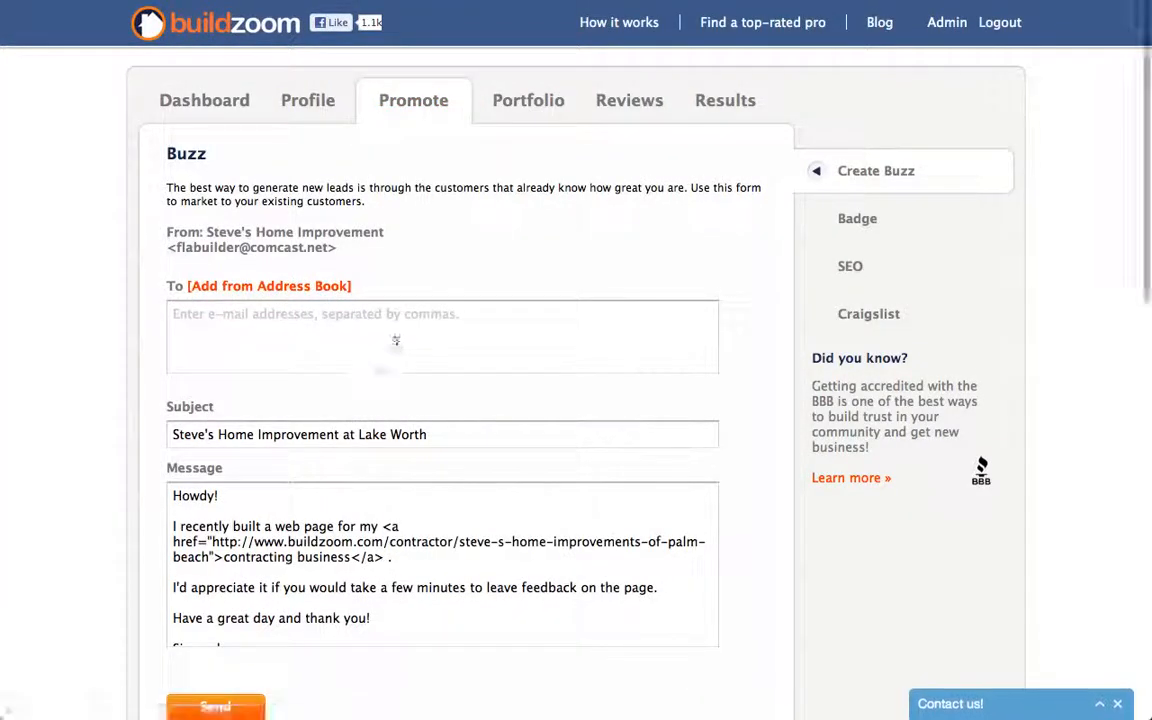
{"action": "left_click", "coordinate": [850, 219]}
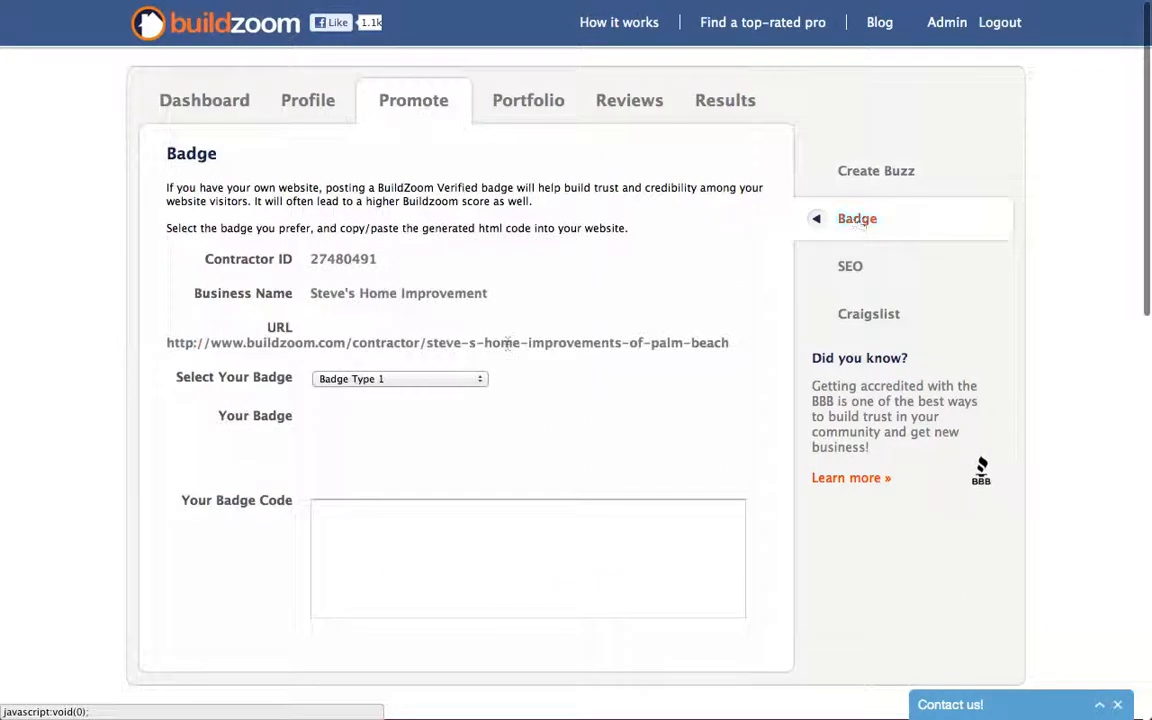
{"action": "left_click", "coordinate": [450, 378]}
{"action": "left_click", "coordinate": [425, 392]}
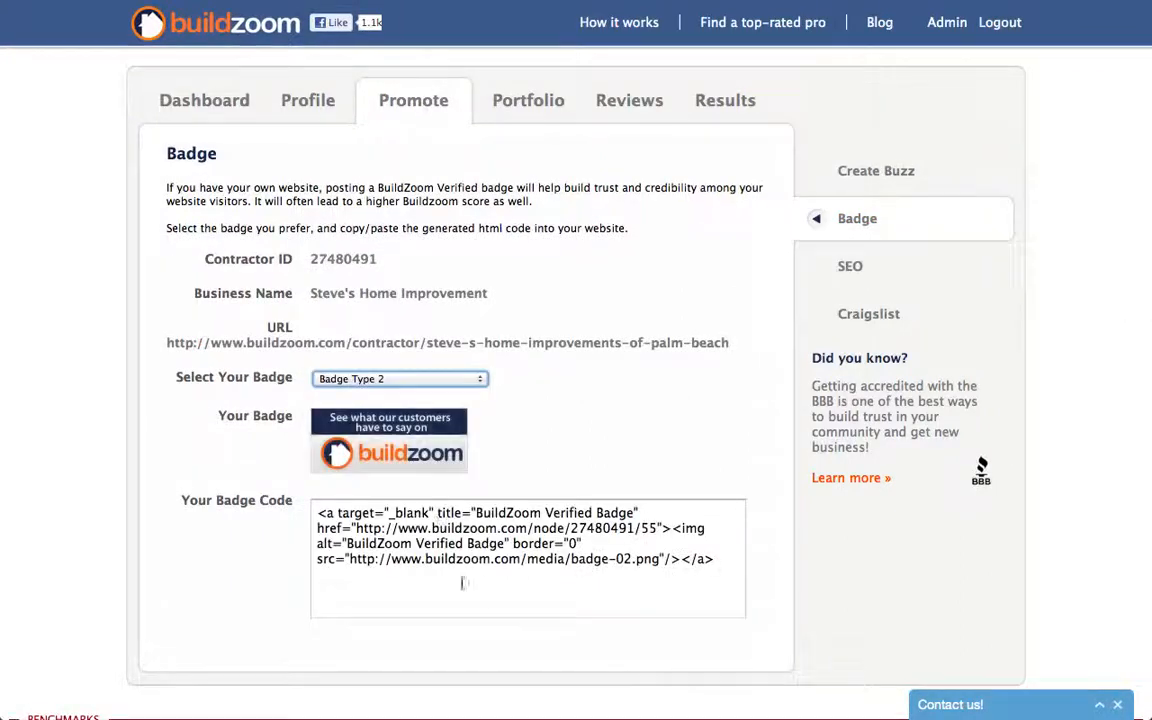
{"action": "left_click", "coordinate": [475, 581]}
{"action": "key", "text": "super+c"}
{"action": "mouse_move", "coordinate": [527, 8]}
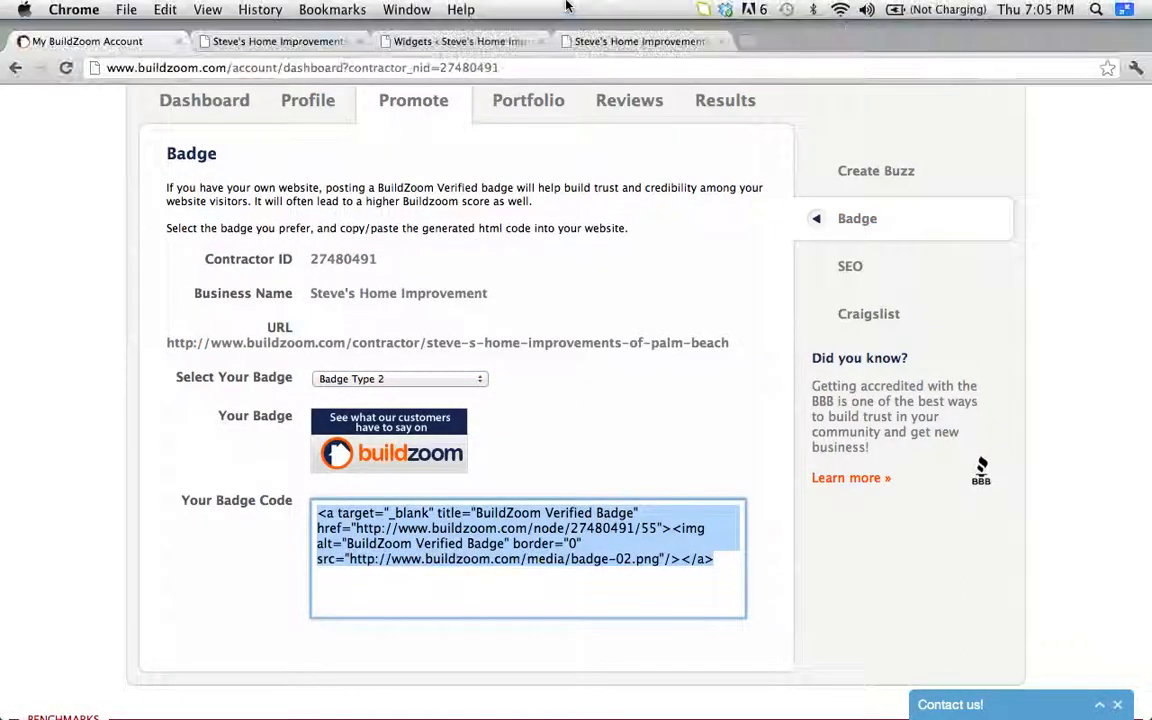
- Paste the badge code into the new Text widget, title it "Customer Reviews", save it and collapse it
{"action": "left_click", "coordinate": [468, 46]}
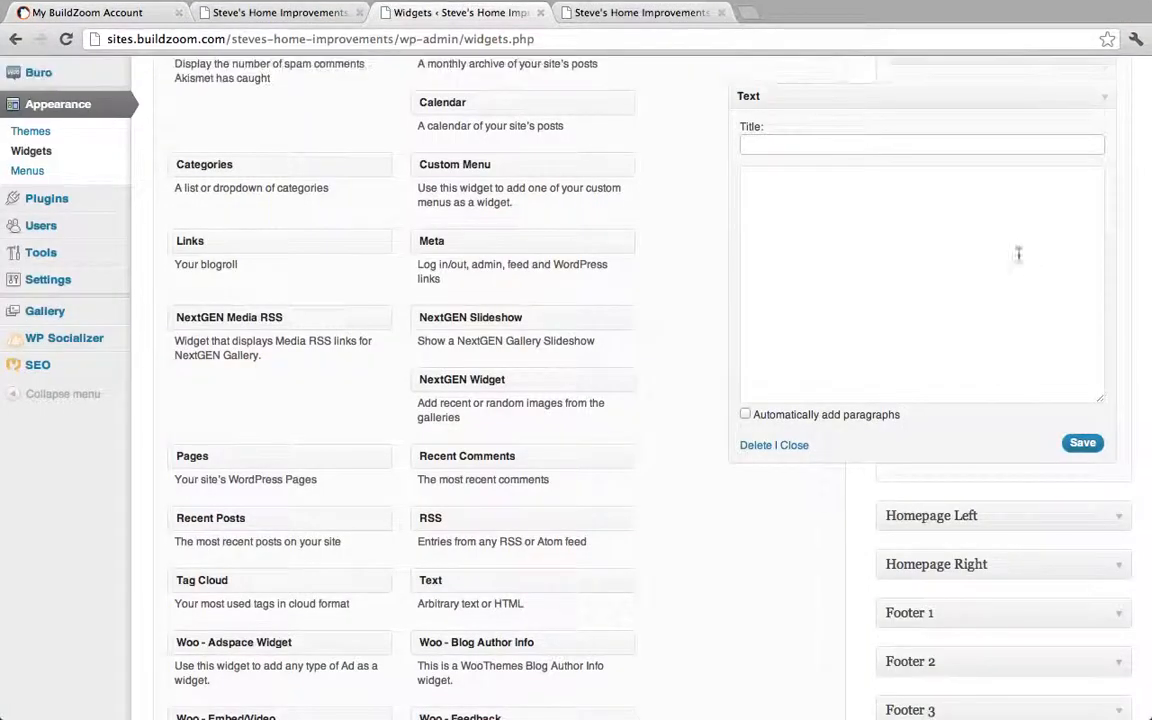
{"action": "left_click", "coordinate": [949, 252]}
{"action": "key", "text": "super+v"}
{"action": "left_click", "coordinate": [856, 138]}
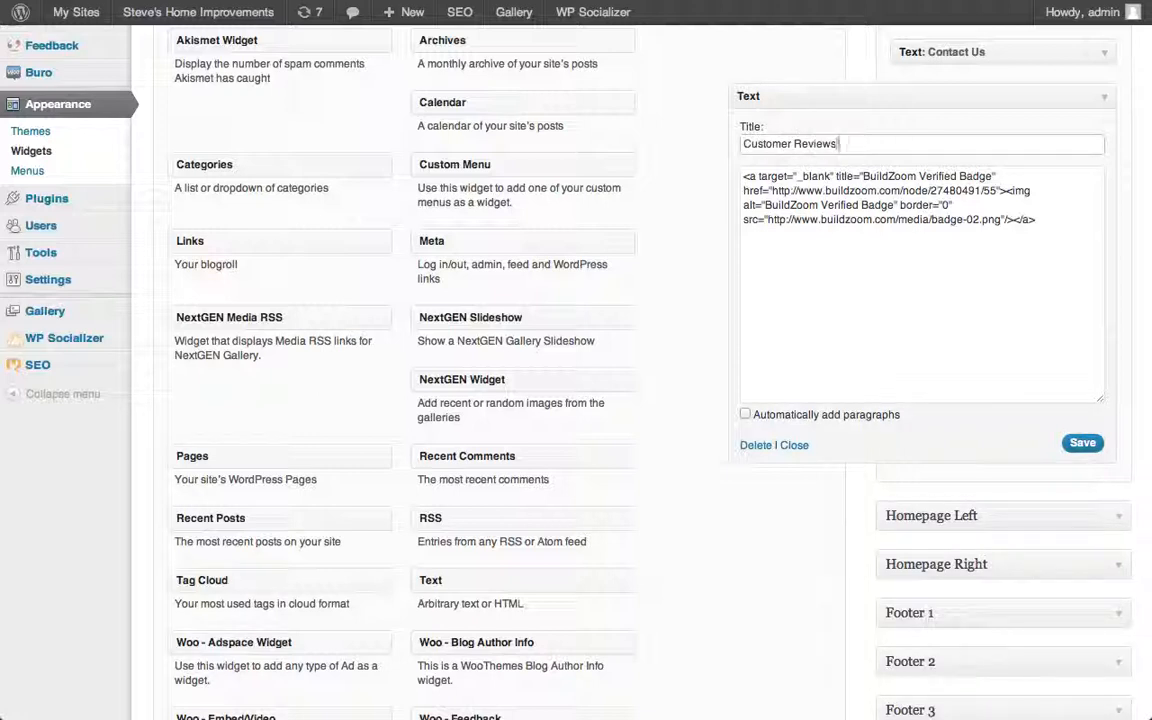
{"action": "left_click", "coordinate": [1074, 443]}
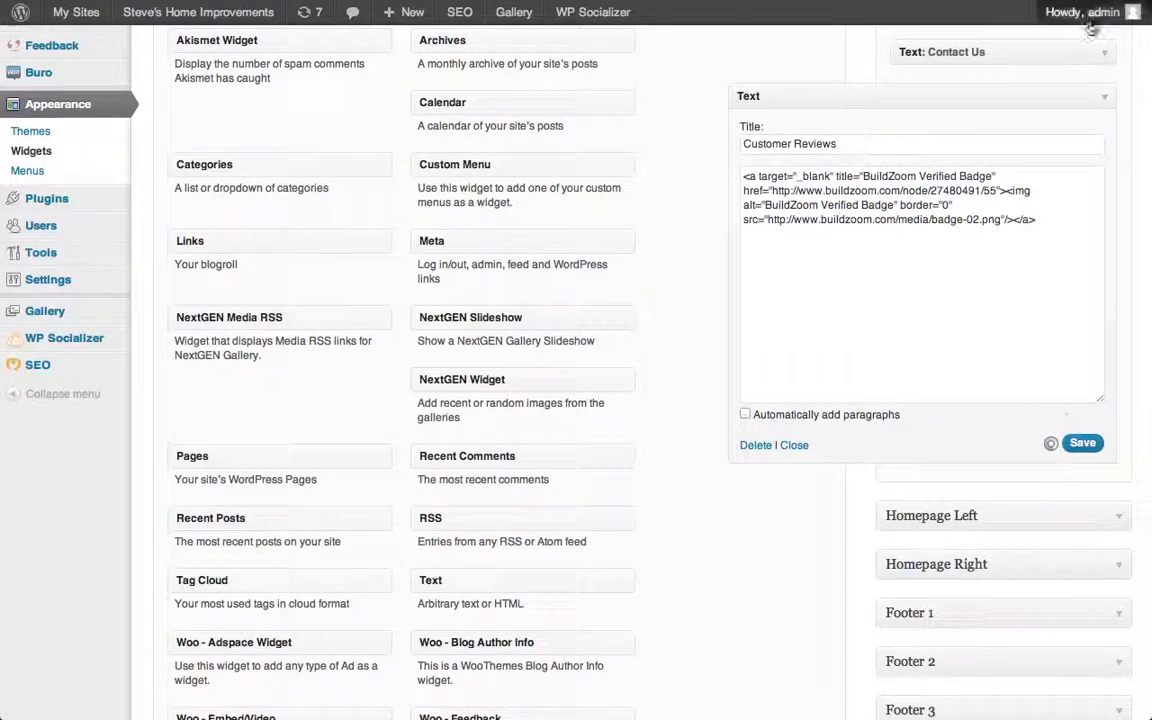
{"action": "left_click", "coordinate": [1103, 99]}
{"action": "scroll", "coordinate": [985, 160], "scroll_direction": "up", "scroll_amount": 3}
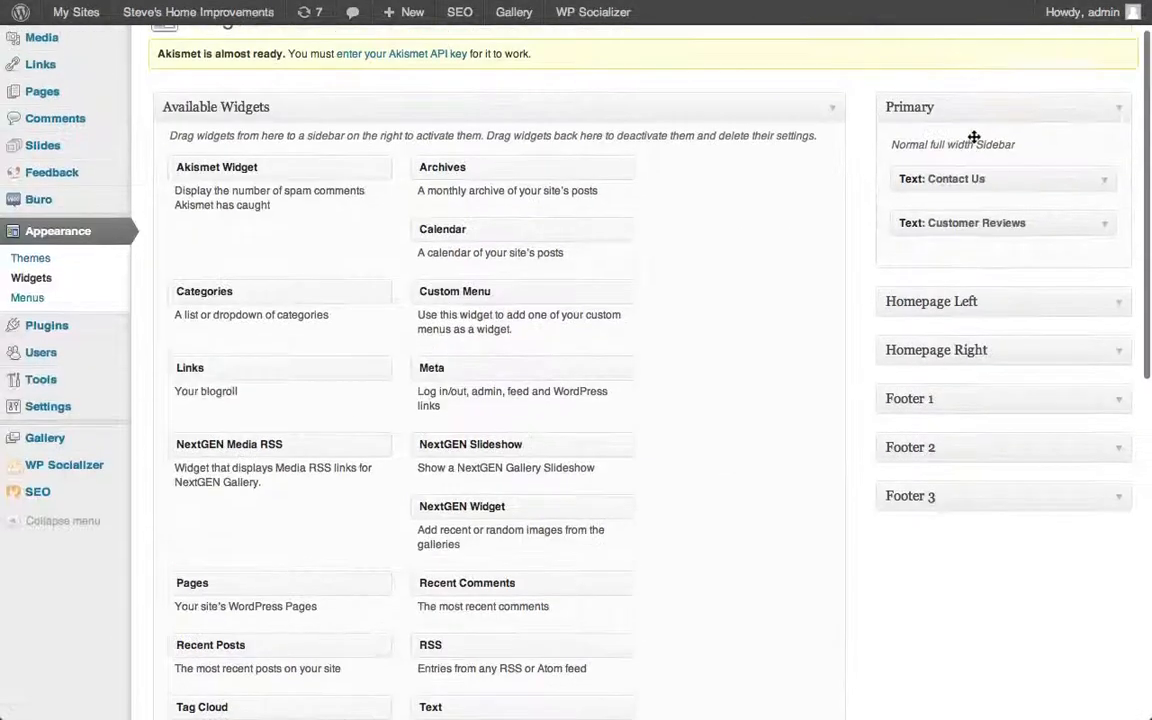
- Add a third Text widget to the Primary sidebar below Customer Reviews and title it "License Information"
{"action": "scroll", "coordinate": [737, 537], "scroll_direction": "down", "scroll_amount": 5}
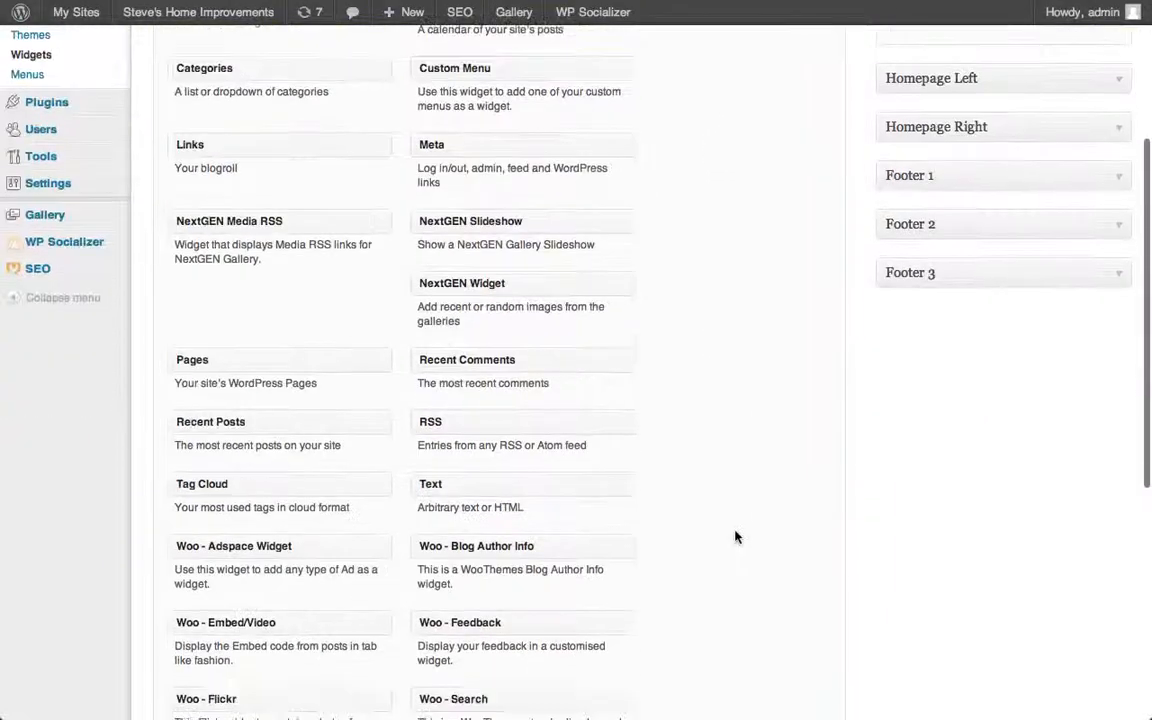
{"action": "left_click_drag", "start_coordinate": [450, 489], "coordinate": [930, 178]}
{"action": "left_click", "coordinate": [854, 226]}
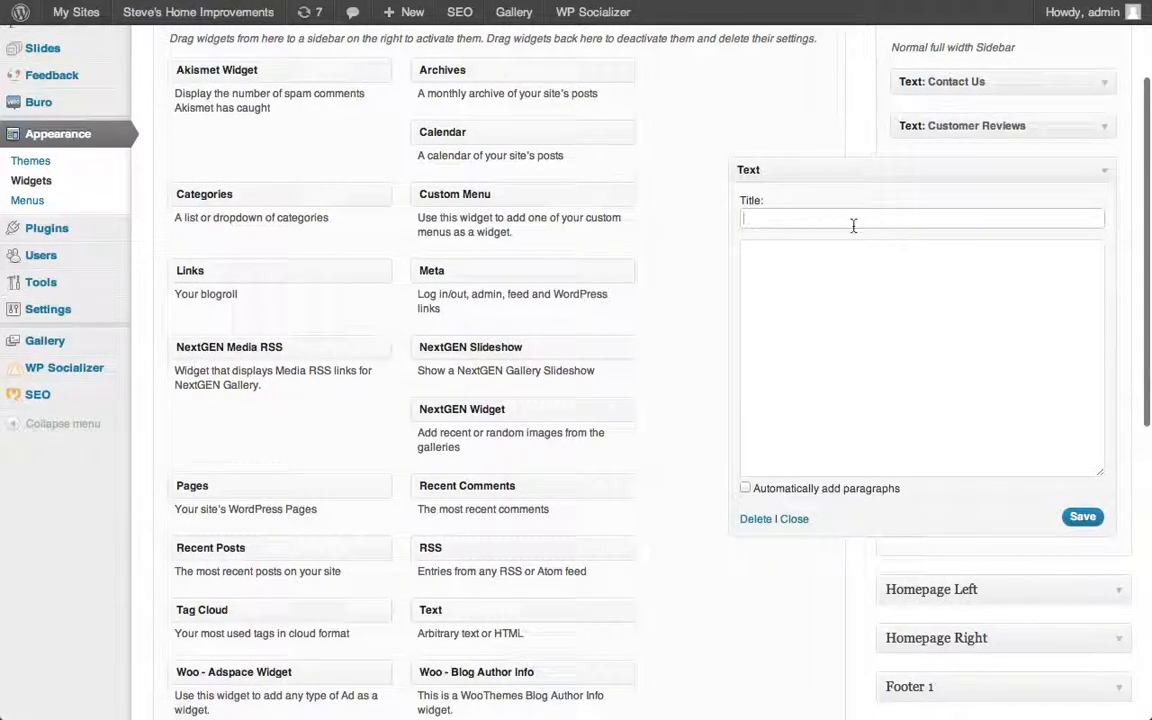
{"action": "type", "text": "License Information"}
{"action": "key", "text": "Tab"}
- Return to the contractor's BuildZoom profile and copy the license number from the Business Information section
{"action": "mouse_move", "coordinate": [480, 10]}
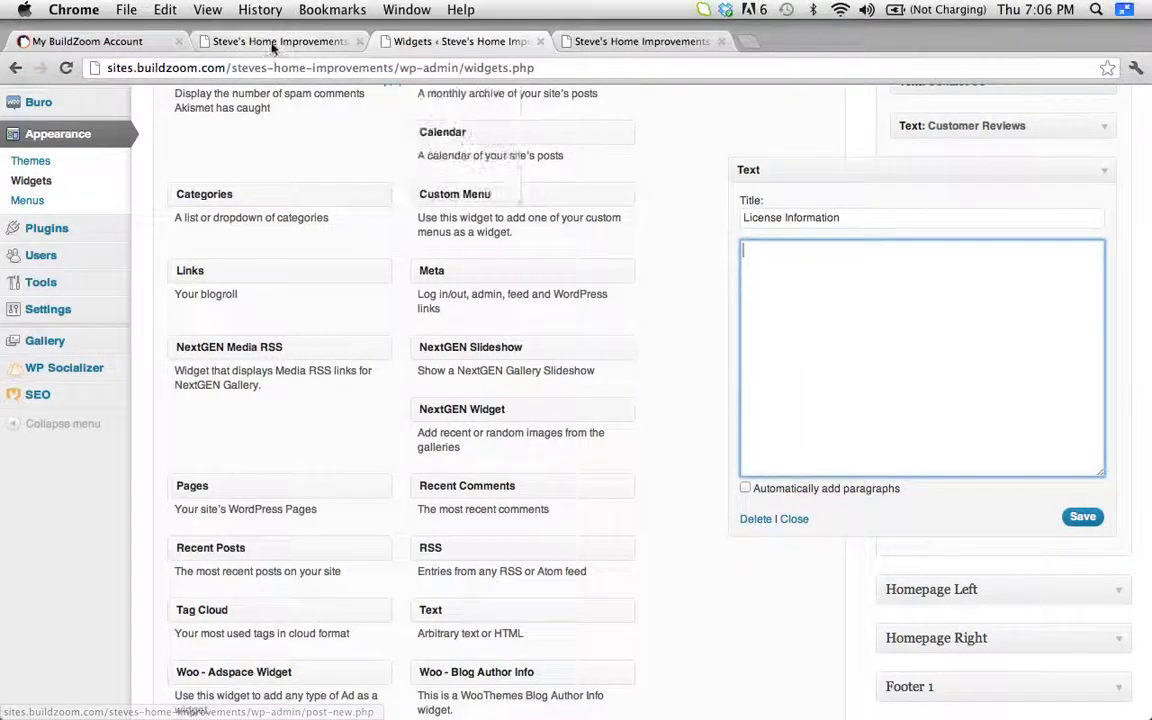
{"action": "left_click", "coordinate": [272, 42]}
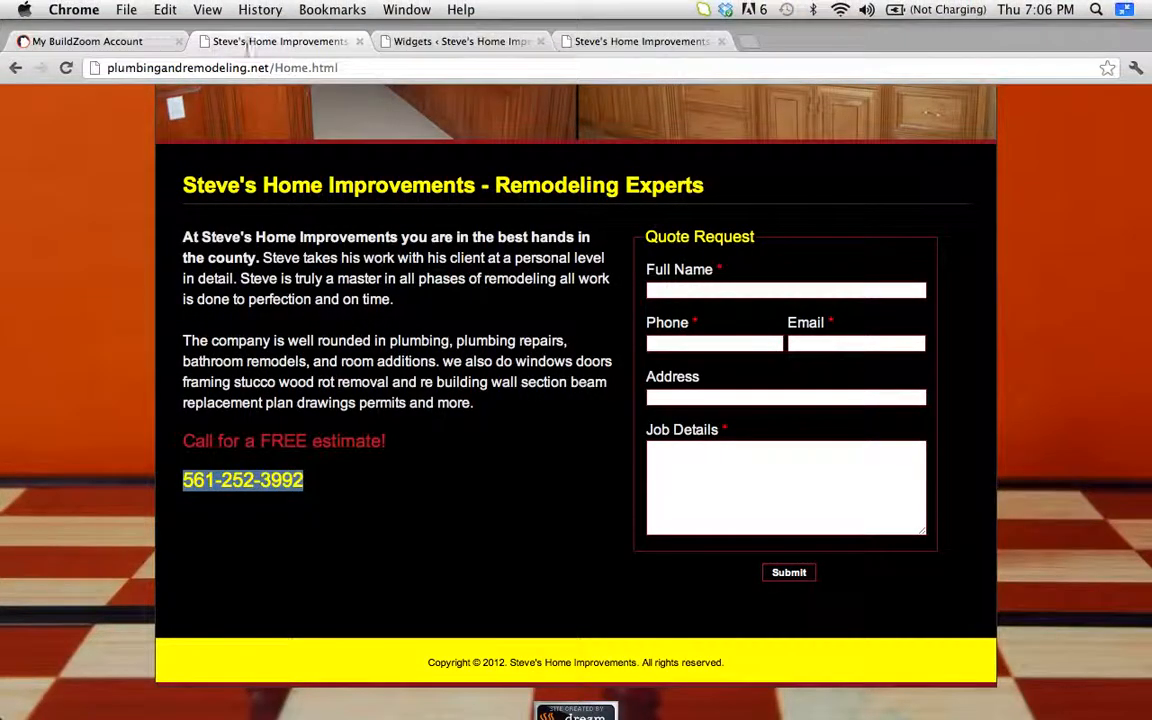
{"action": "left_click", "coordinate": [146, 42]}
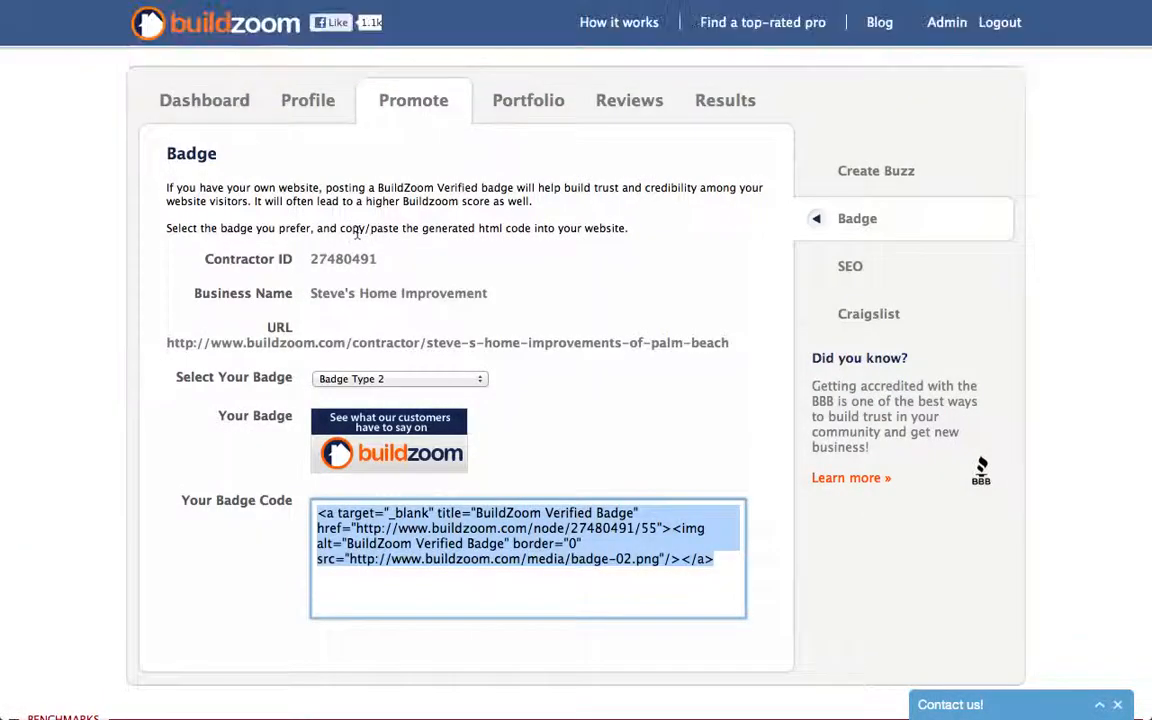
{"action": "mouse_move", "coordinate": [55, 8]}
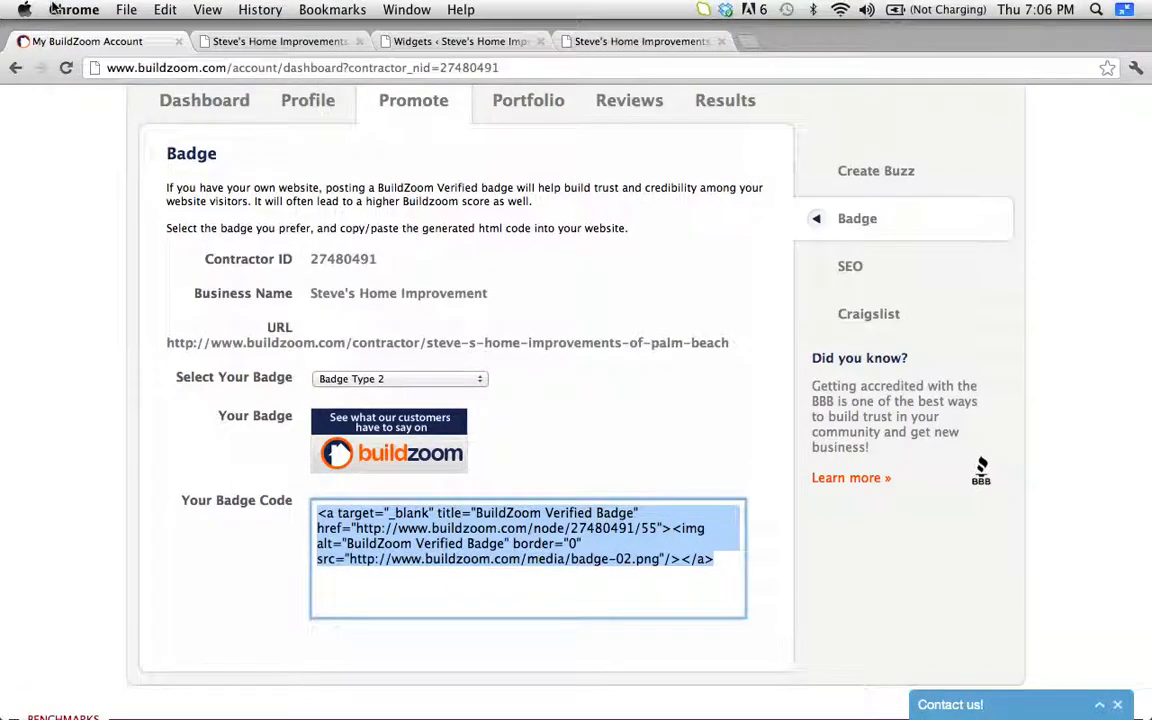
{"action": "left_click", "coordinate": [18, 70]}
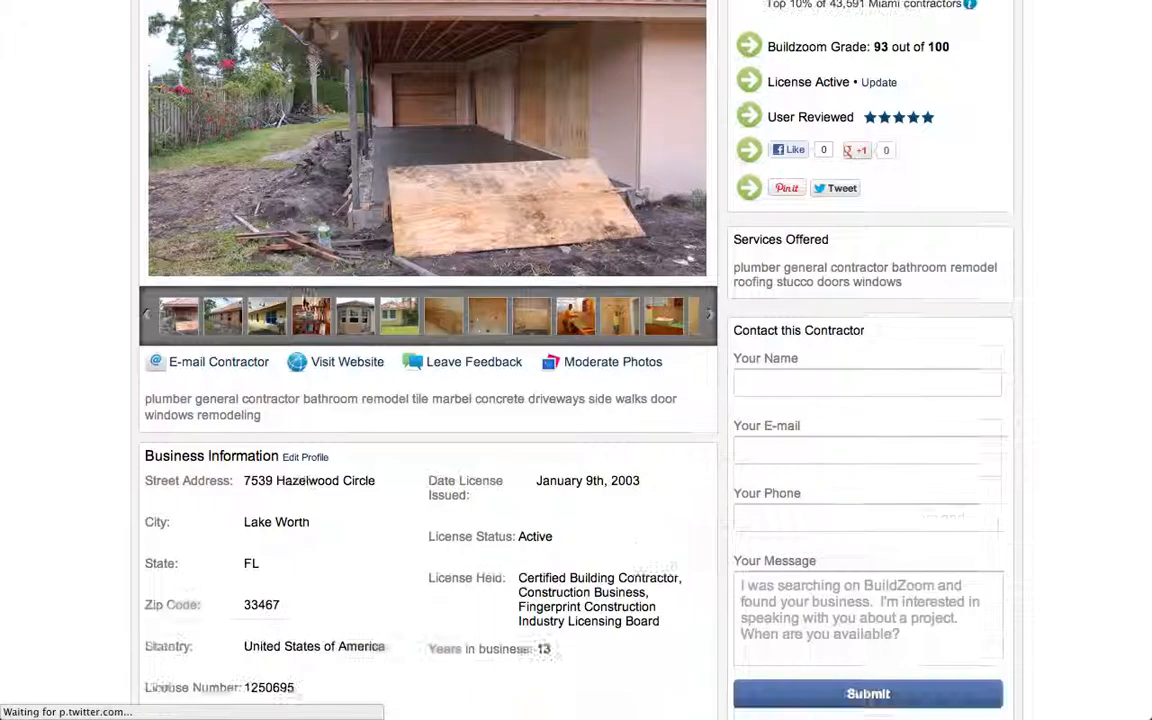
{"action": "scroll", "coordinate": [290, 290], "scroll_direction": "down", "scroll_amount": 4}
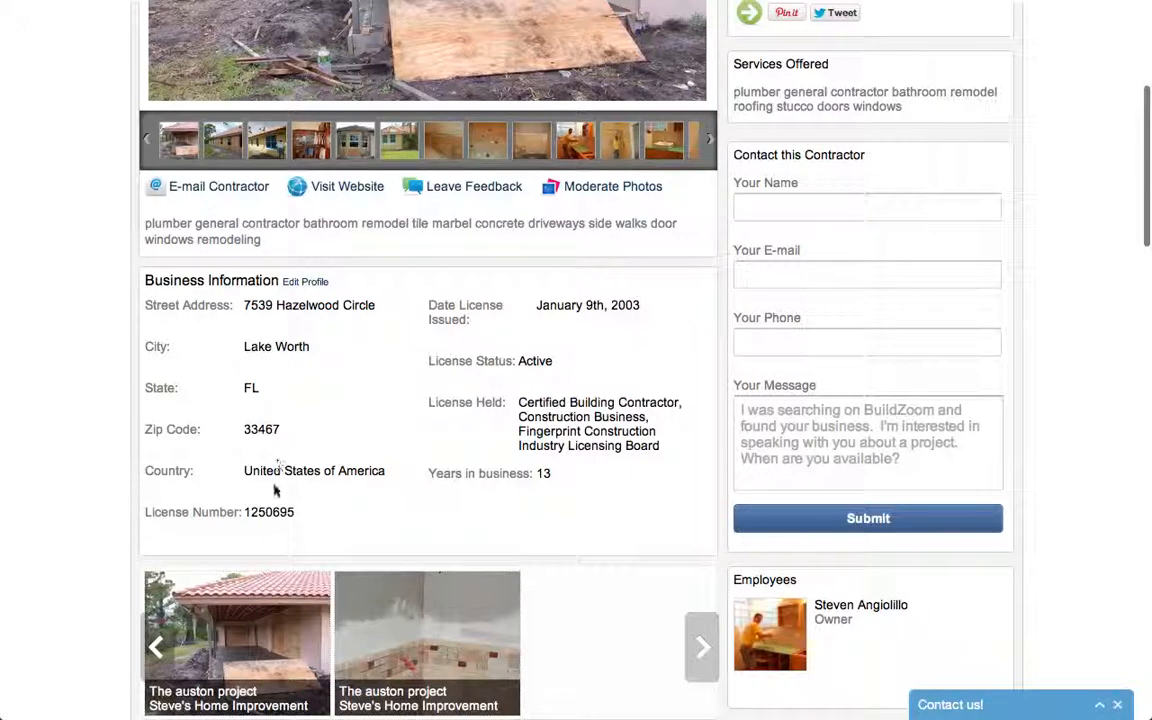
{"action": "triple_click", "coordinate": [269, 511]}
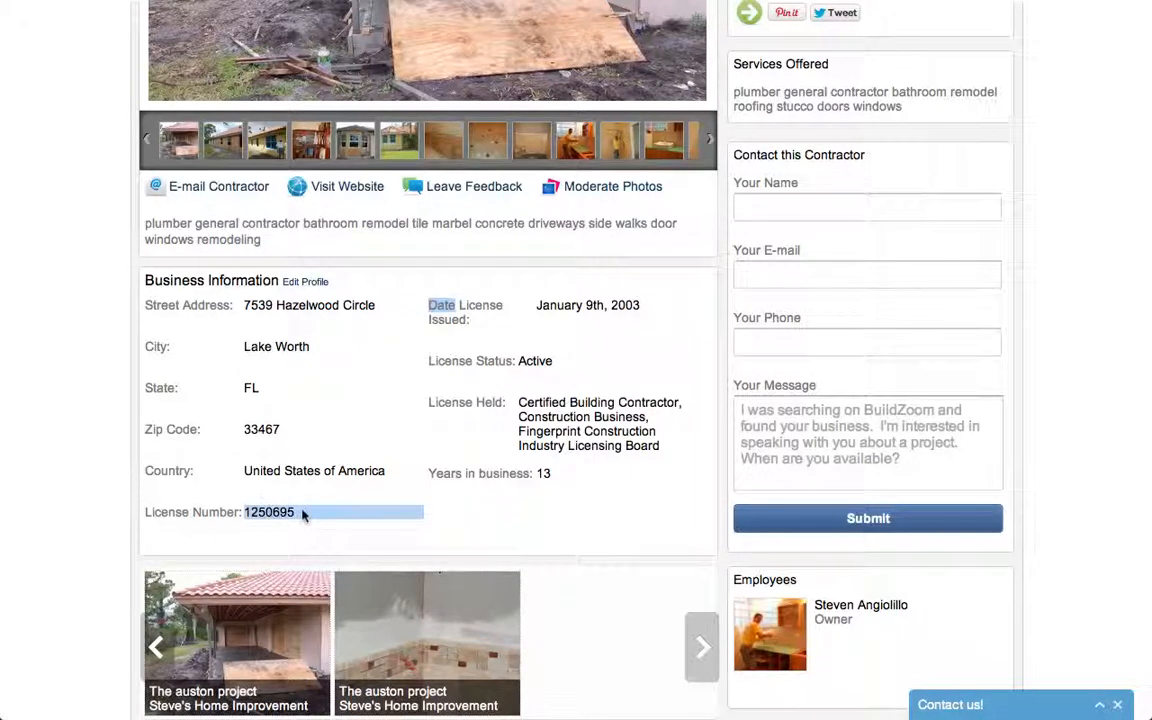
{"action": "triple_click", "coordinate": [265, 512]}
- Fill the License Information widget with a "License #:" line holding the copied license number and a second line "Licensed in Florida"
{"action": "mouse_move", "coordinate": [475, 2]}
{"action": "left_click", "coordinate": [683, 43]}
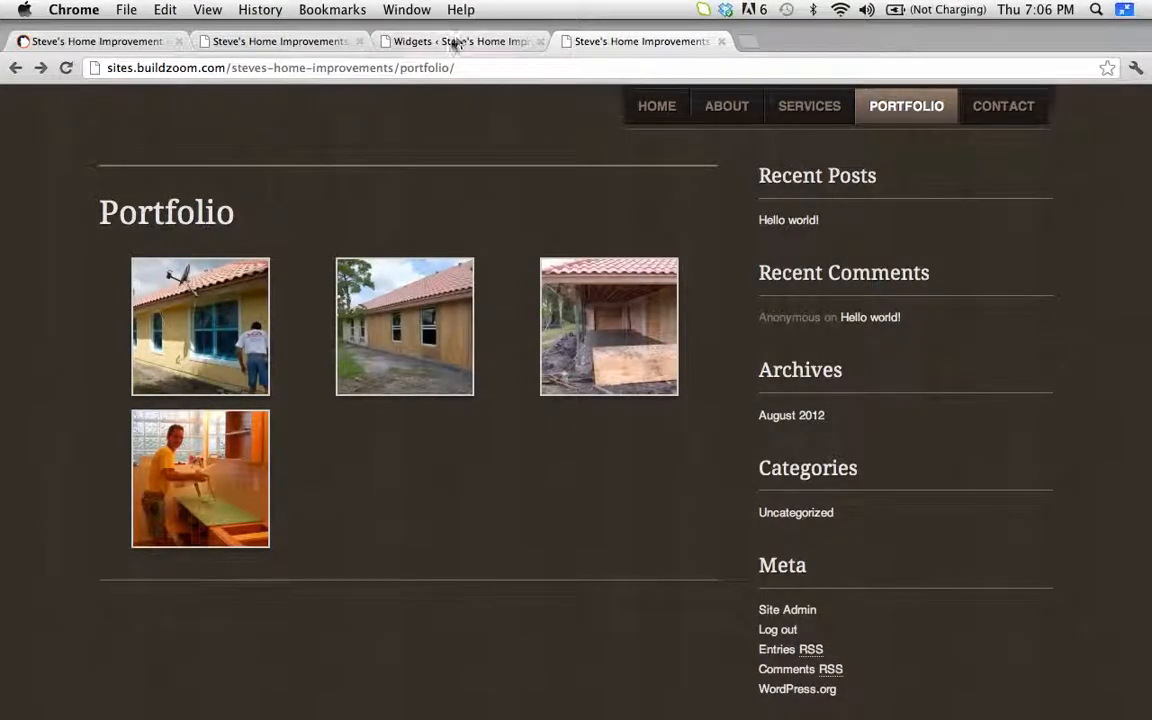
{"action": "left_click", "coordinate": [452, 40]}
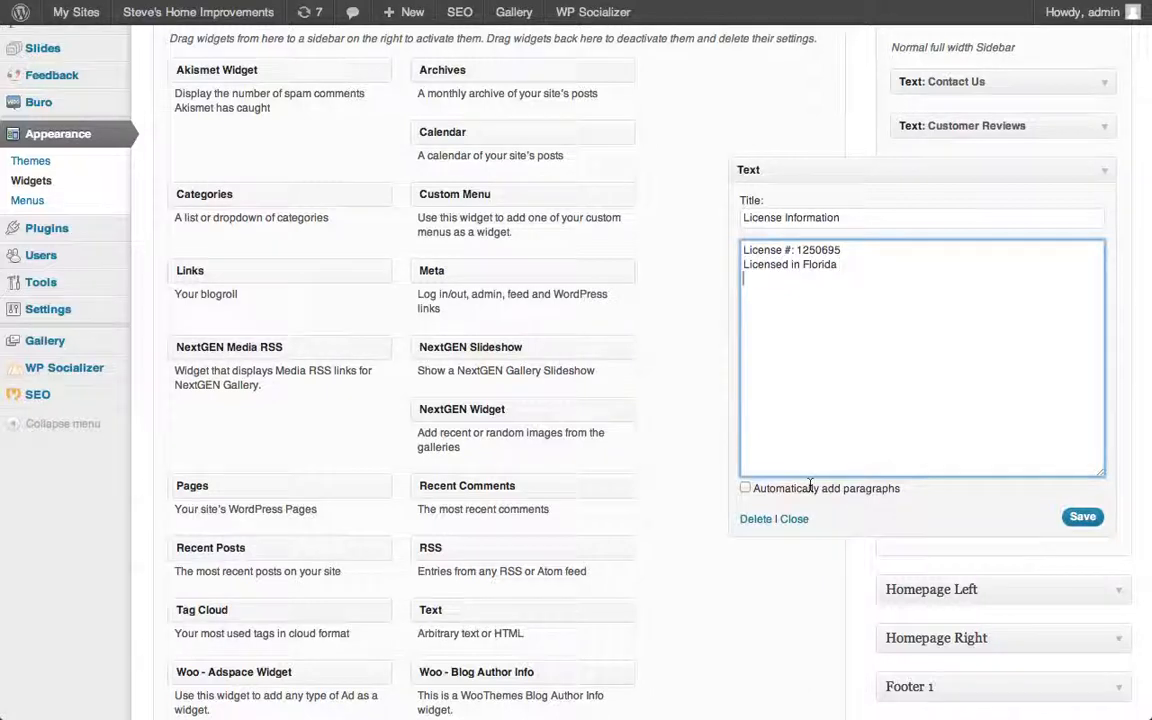
- Copy the License Held entries from the BuildZoom profile and paste them as the third line of the License Information widget
{"action": "left_click", "coordinate": [80, 40]}
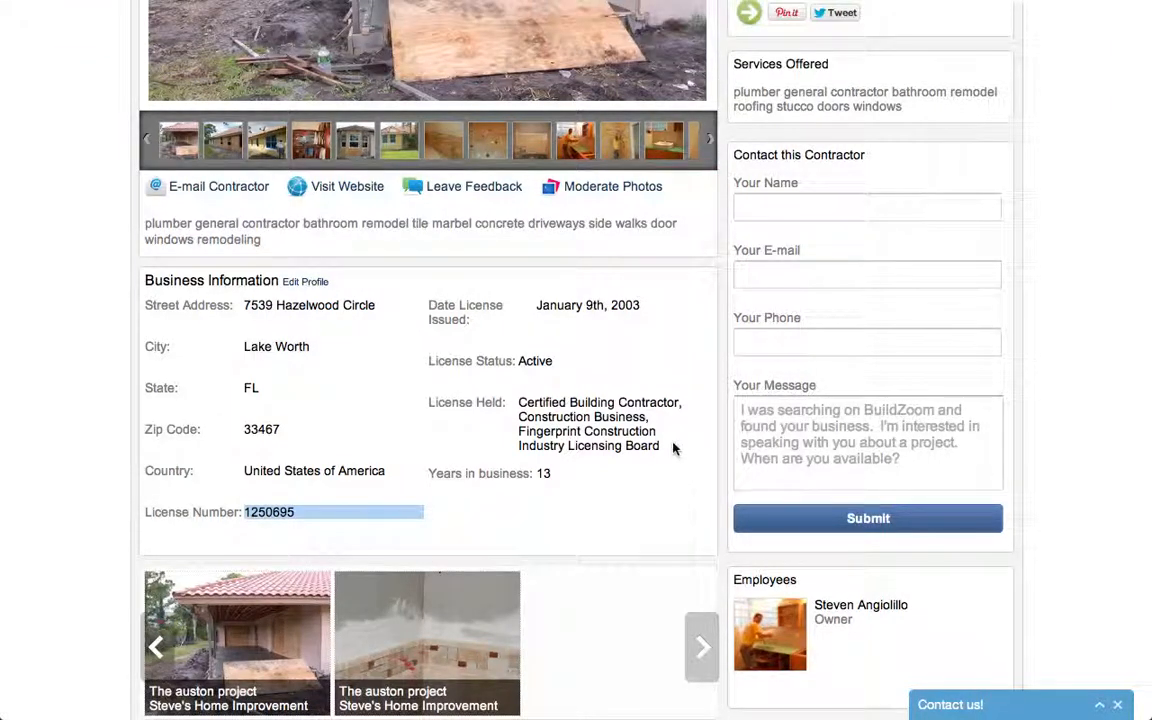
{"action": "left_click", "coordinate": [673, 448]}
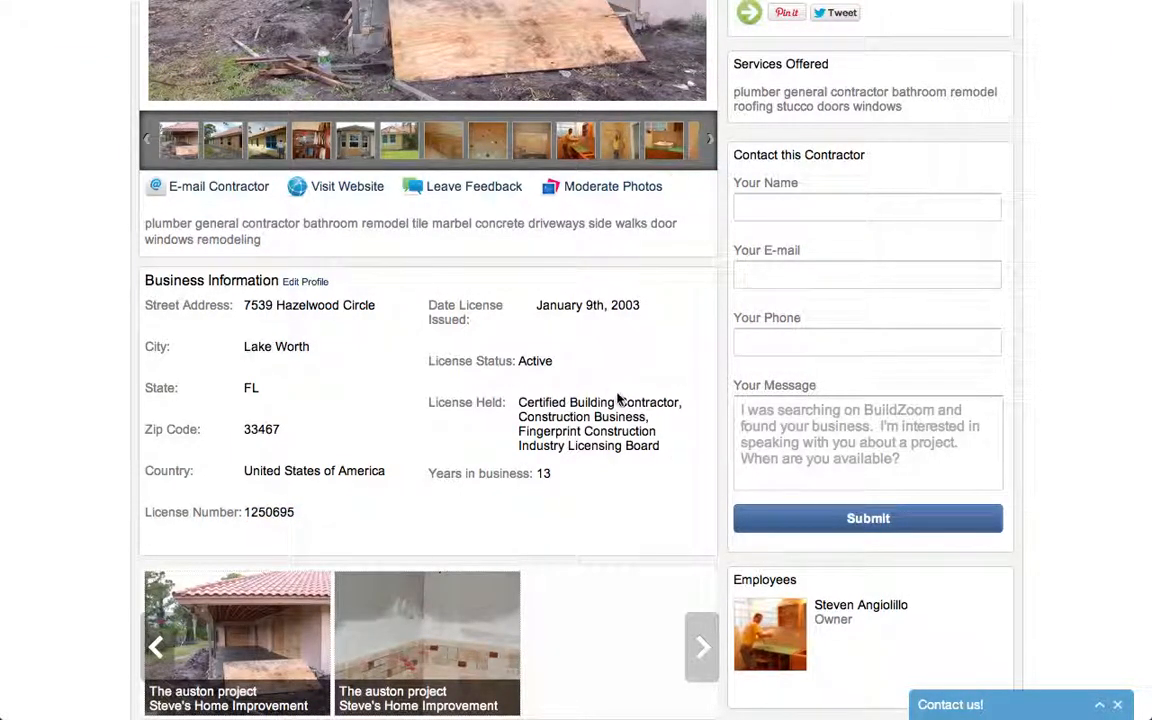
{"action": "left_click_drag", "start_coordinate": [661, 449], "coordinate": [522, 405]}
{"action": "key", "text": "super+c"}
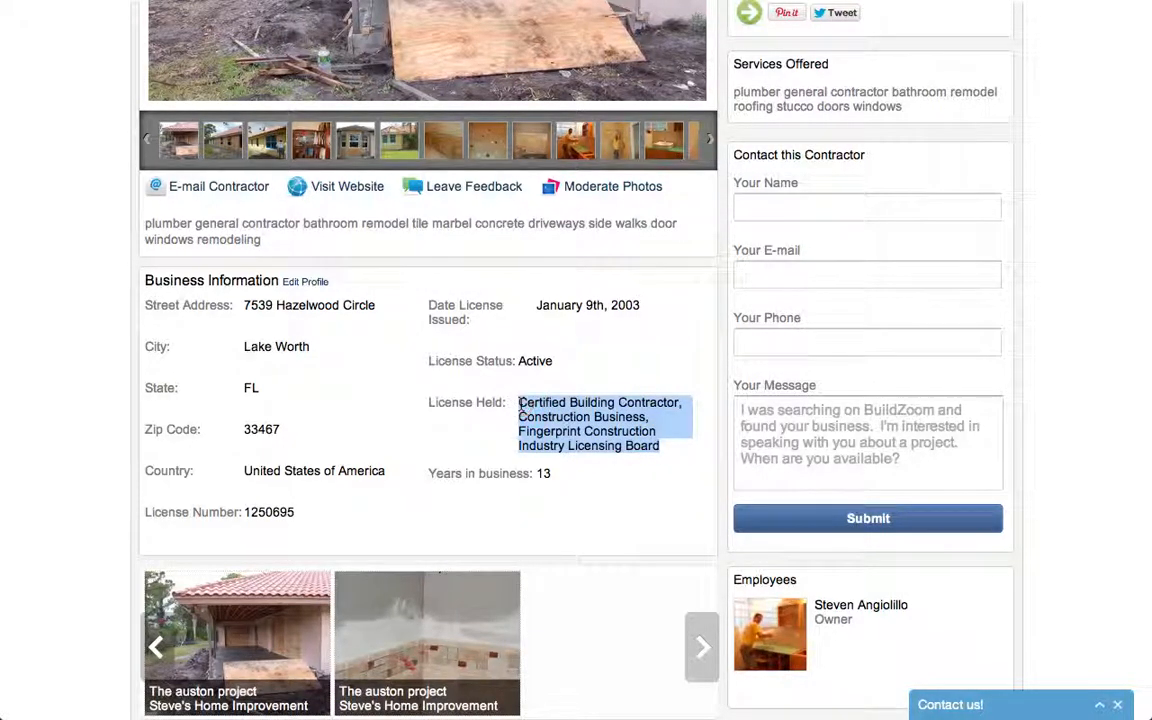
{"action": "left_click", "coordinate": [673, 45]}
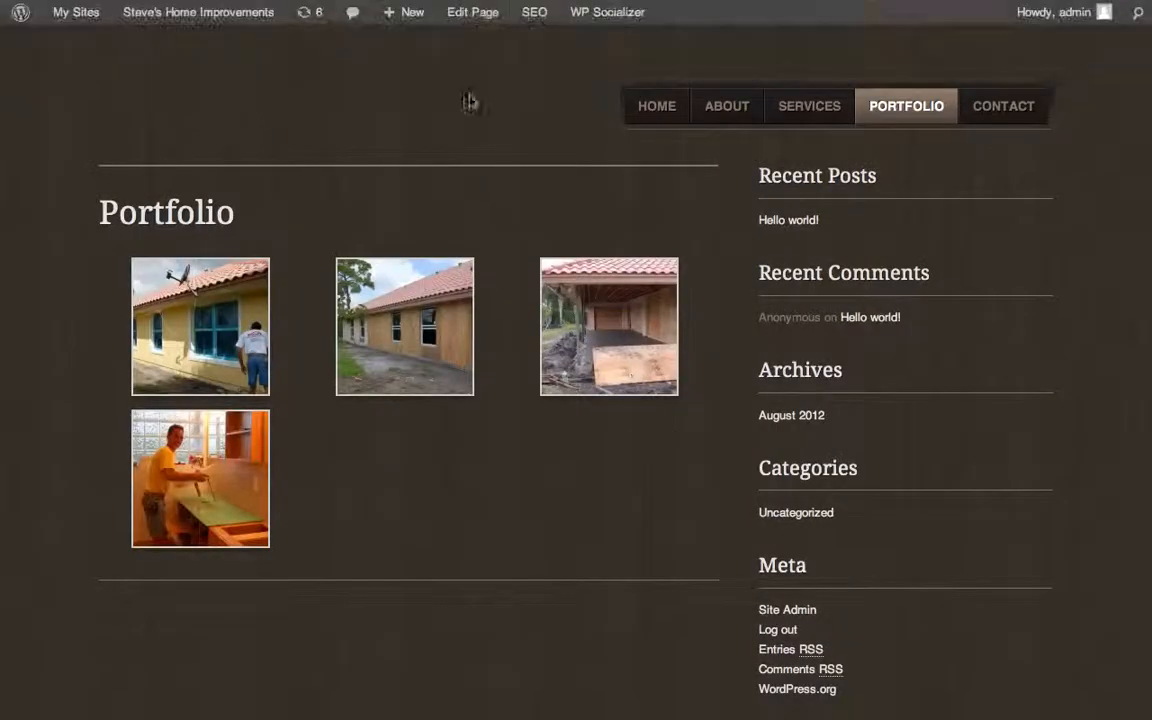
{"action": "left_click", "coordinate": [420, 42]}
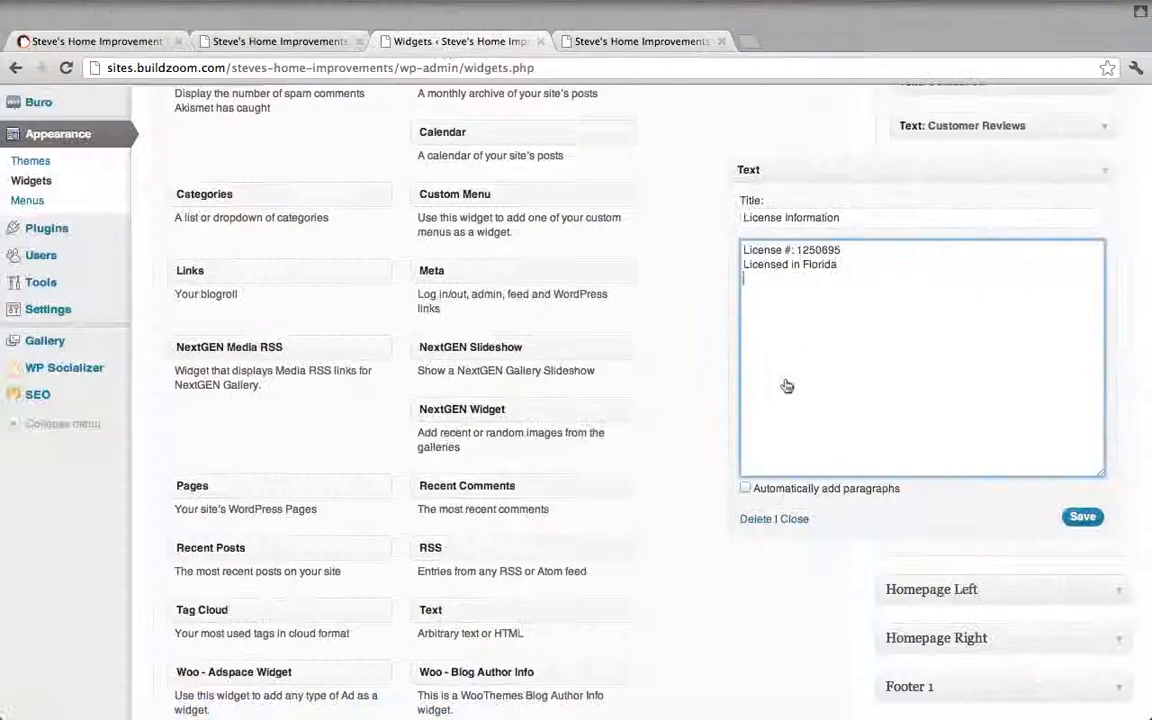
{"action": "key", "text": "super+v"}
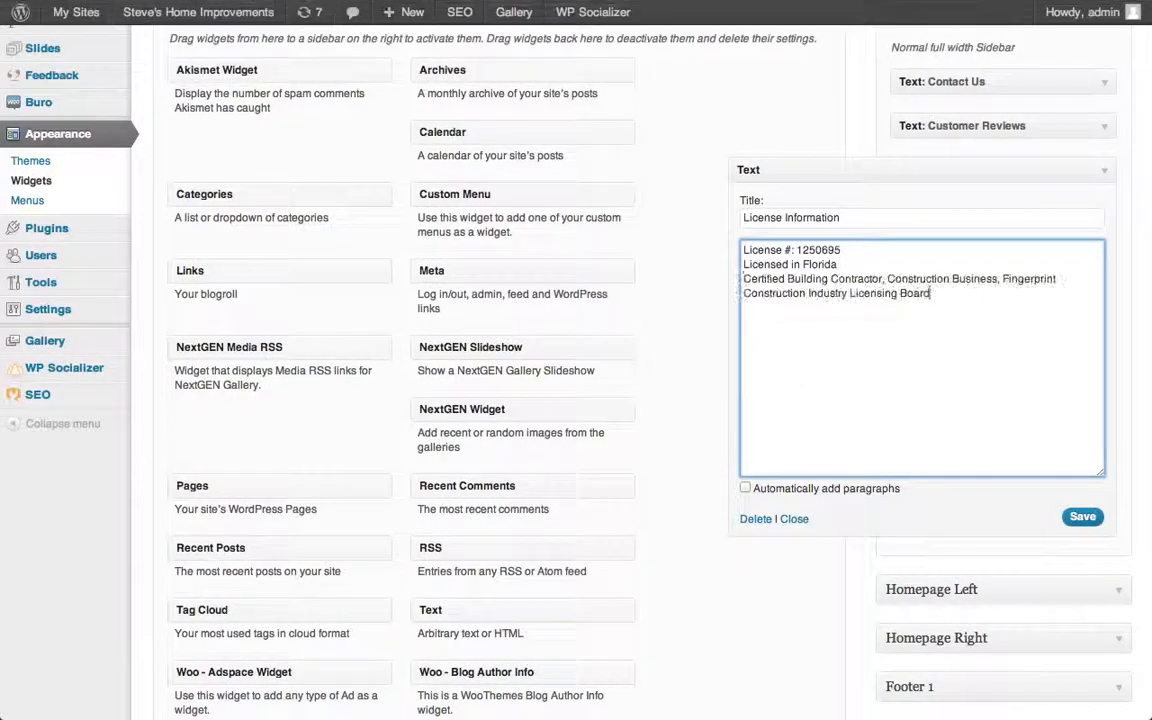
- Prefix the pasted line with "Licenses Held:", then enable automatic paragraphs, save and collapse the License Information widget
{"action": "left_click", "coordinate": [744, 278]}
{"action": "type", "text": "Licenses "}
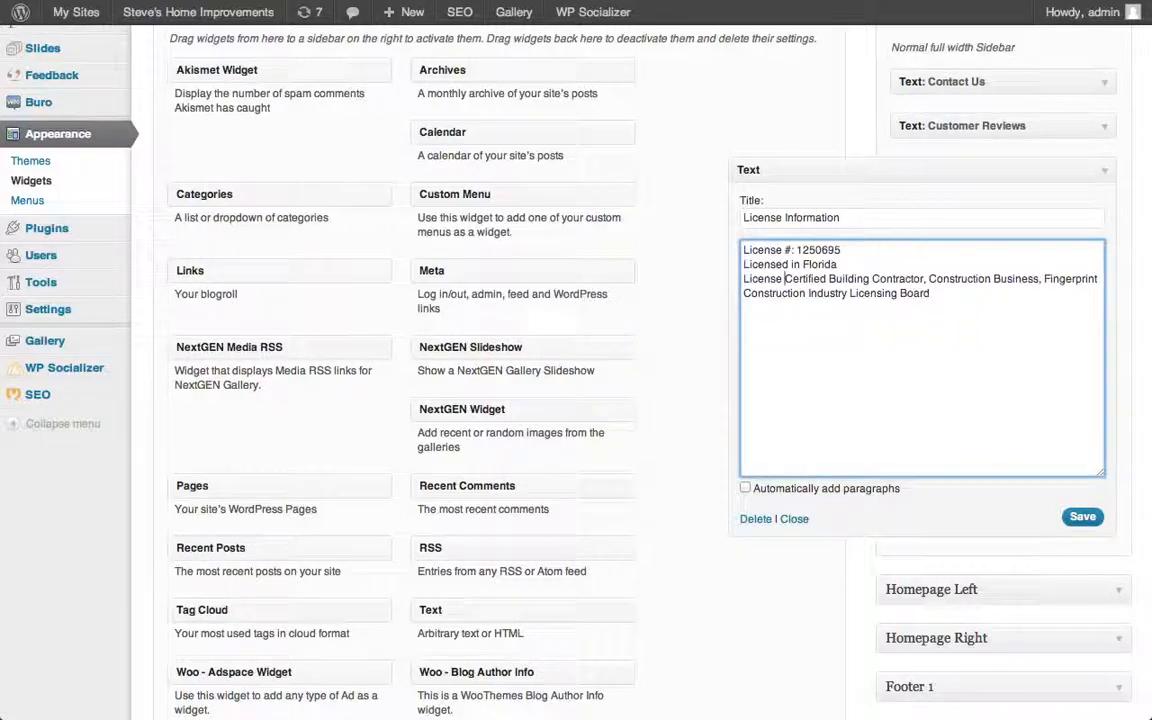
{"action": "type", "text": "Held:"}
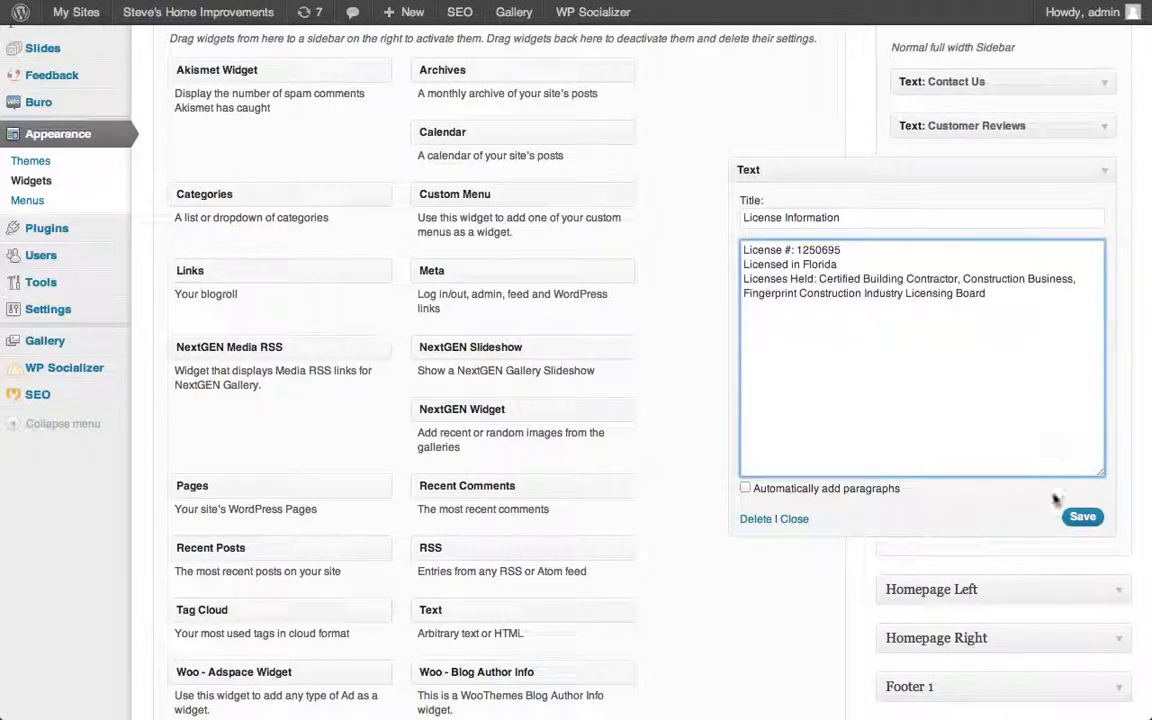
{"action": "left_click", "coordinate": [750, 491]}
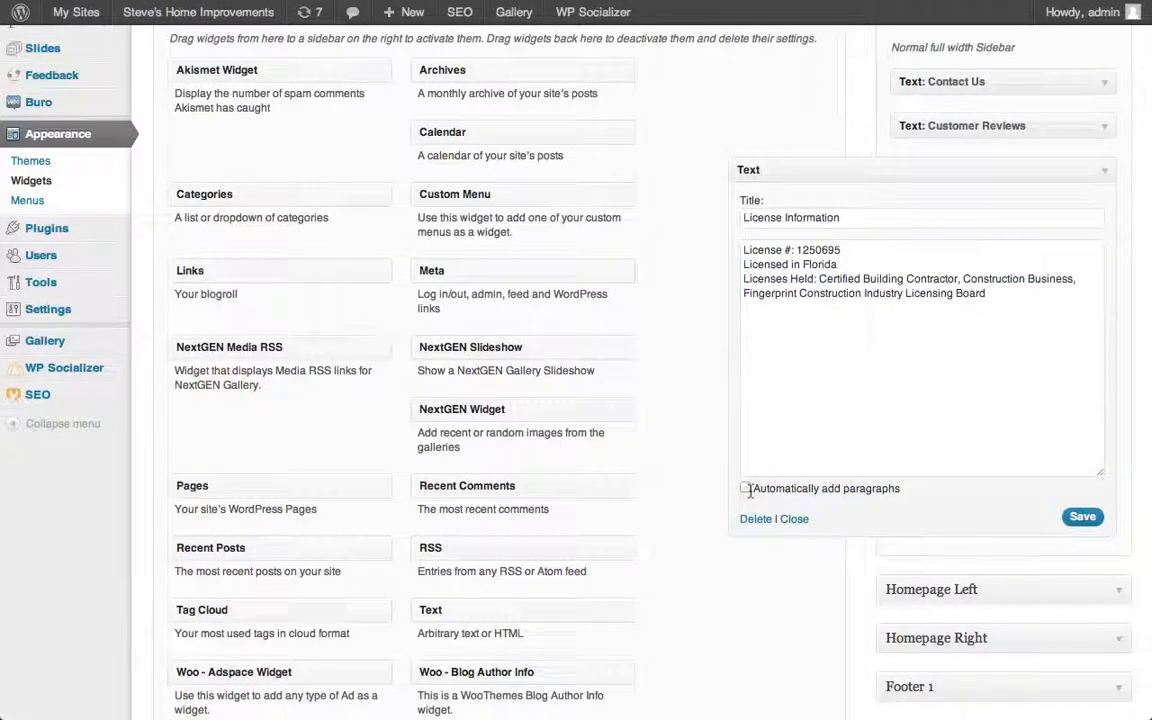
{"action": "left_click", "coordinate": [1104, 171]}
- Reload the live site's Portfolio page to check the sidebar widgets, and open the Contact page
{"action": "mouse_move", "coordinate": [598, 8]}
{"action": "left_click", "coordinate": [605, 41]}
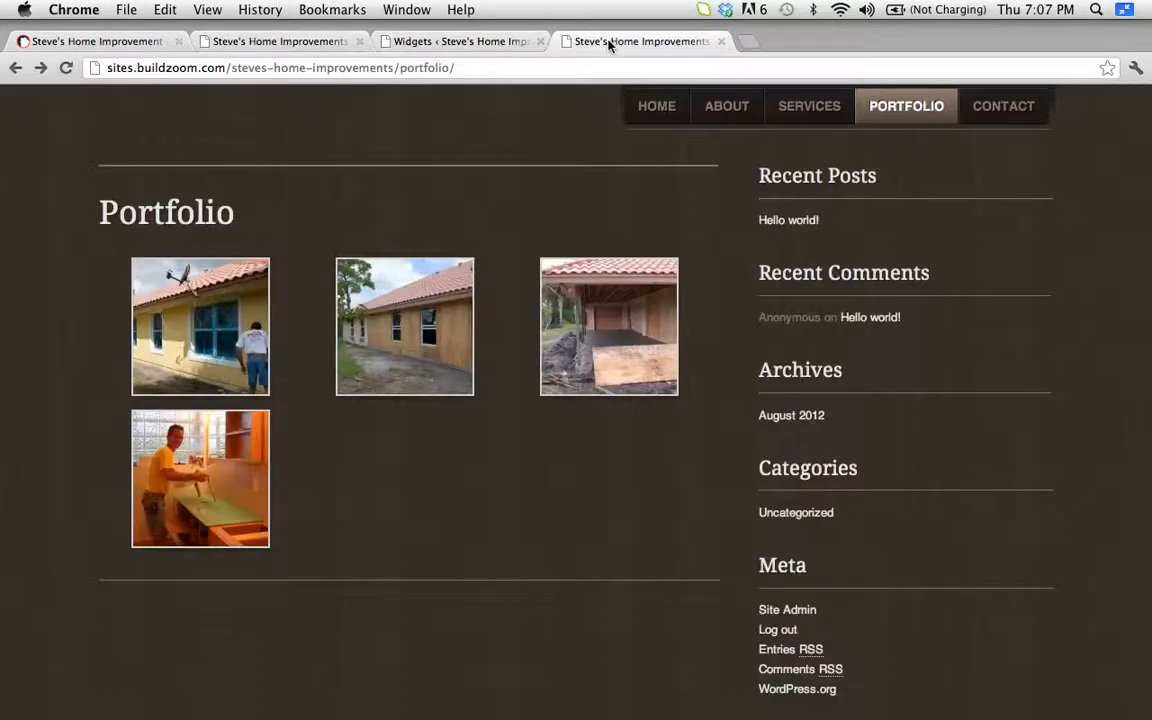
{"action": "left_click", "coordinate": [66, 69]}
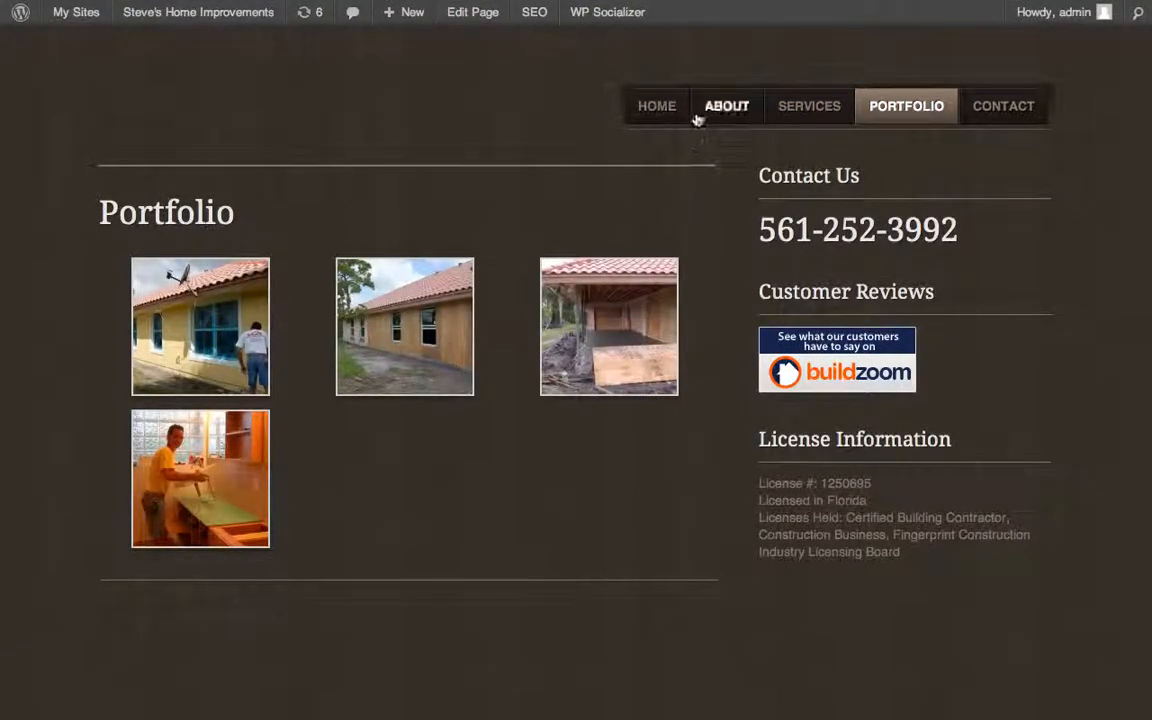
{"action": "left_click", "coordinate": [998, 108]}
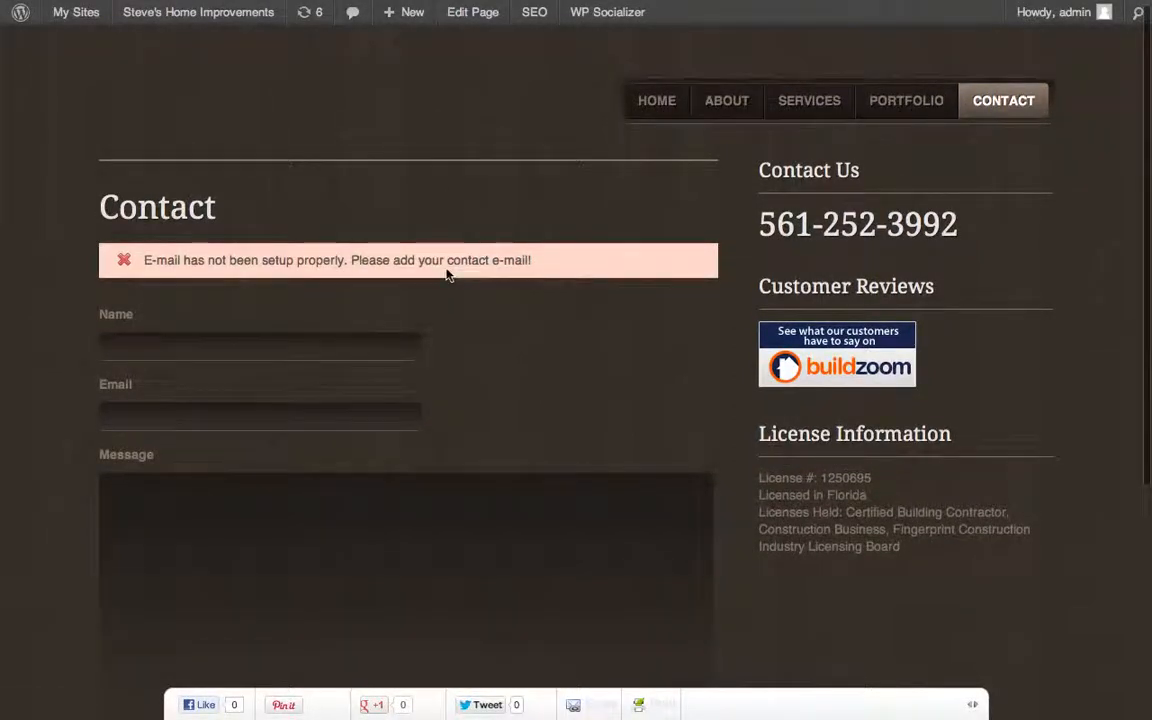
- Look through the contractor's BuildZoom profile and existing website home page for contact details
{"action": "mouse_move", "coordinate": [334, 10]}
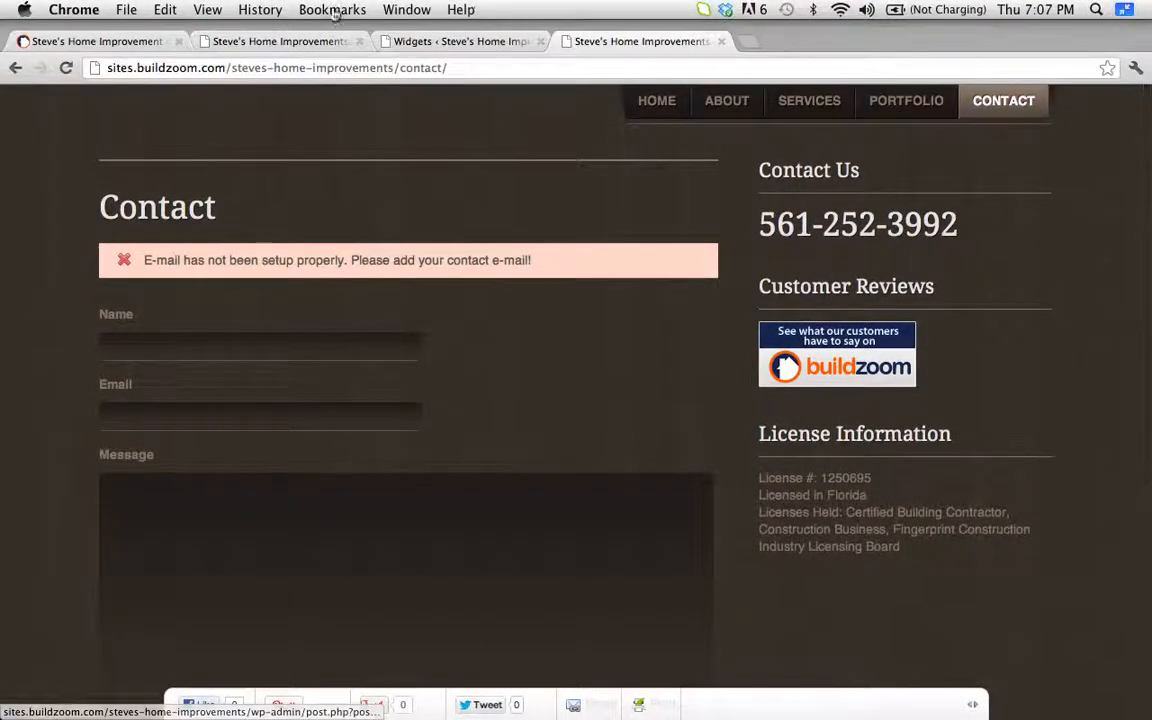
{"action": "left_click", "coordinate": [117, 44]}
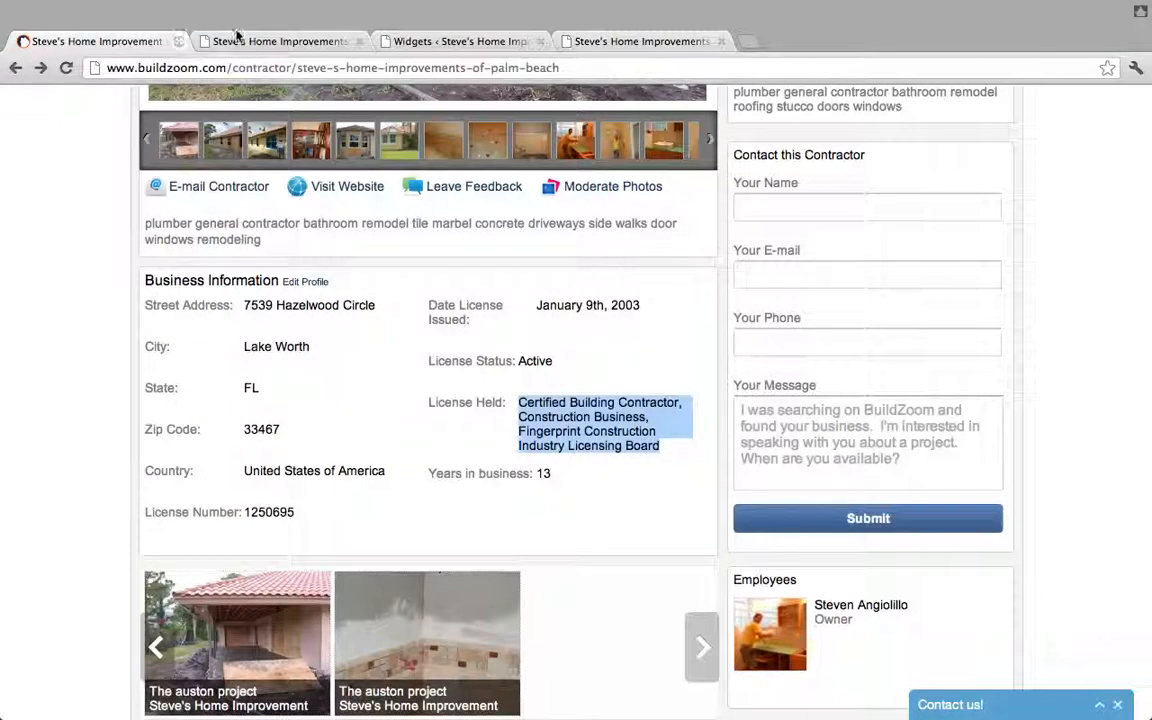
{"action": "left_click", "coordinate": [240, 41]}
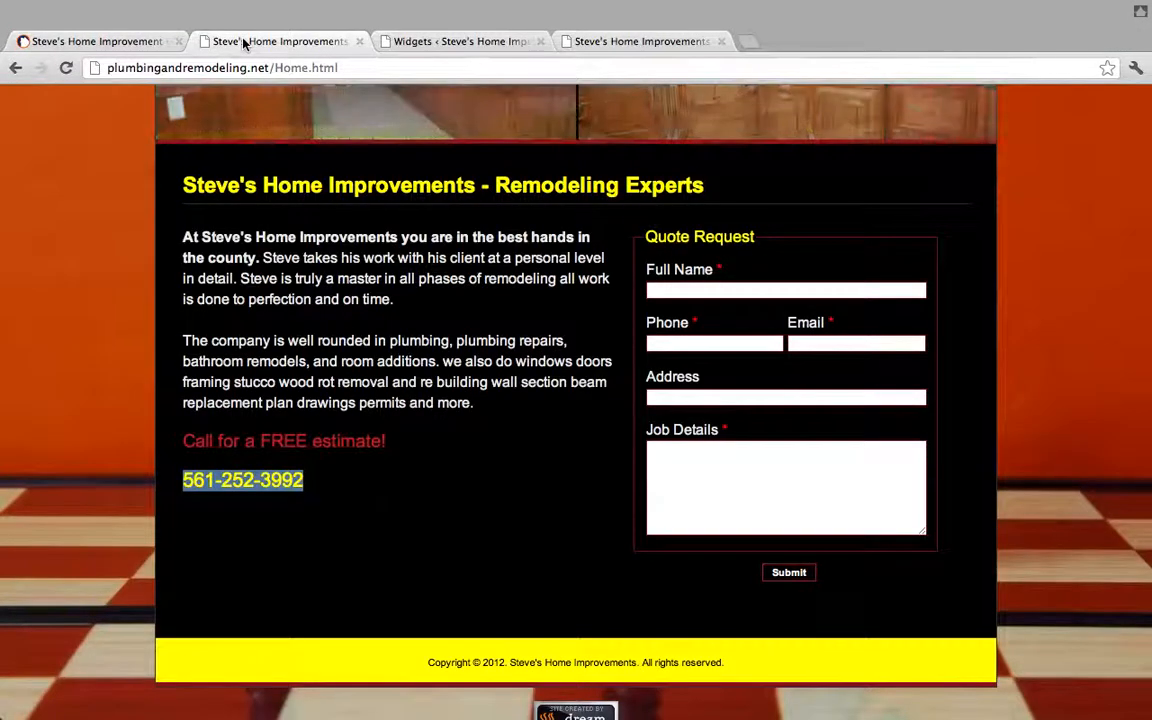
{"action": "scroll", "coordinate": [472, 230], "scroll_direction": "up", "scroll_amount": 5}
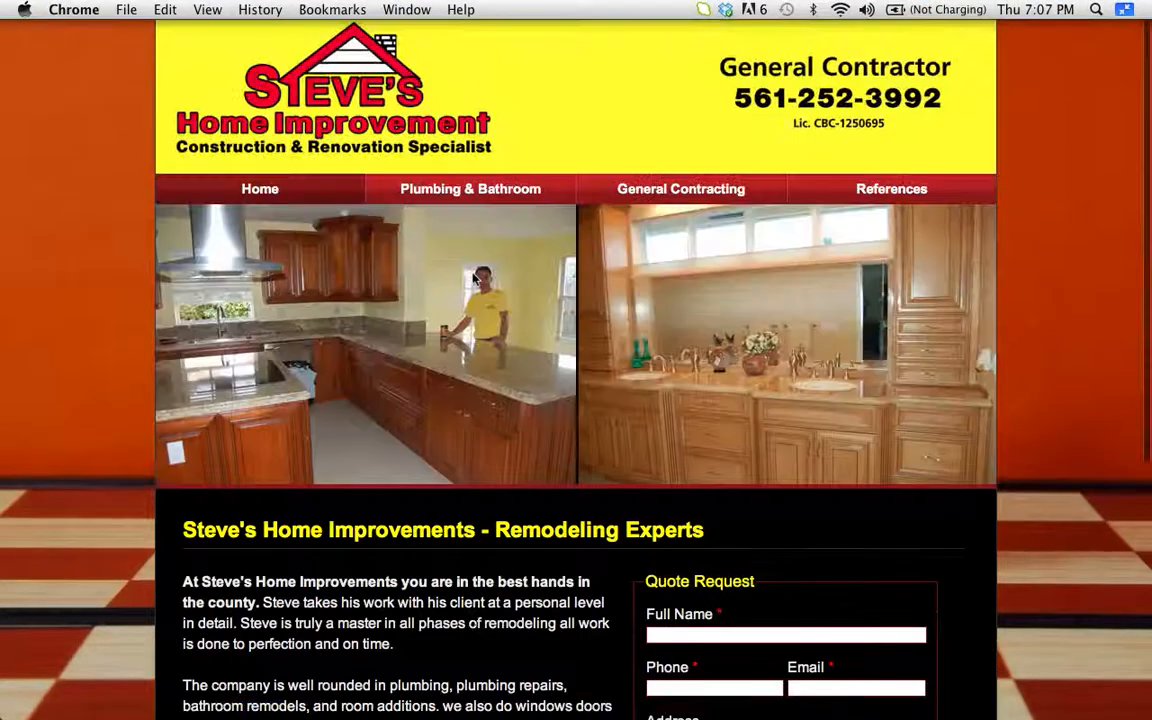
{"action": "mouse_move", "coordinate": [425, 8]}
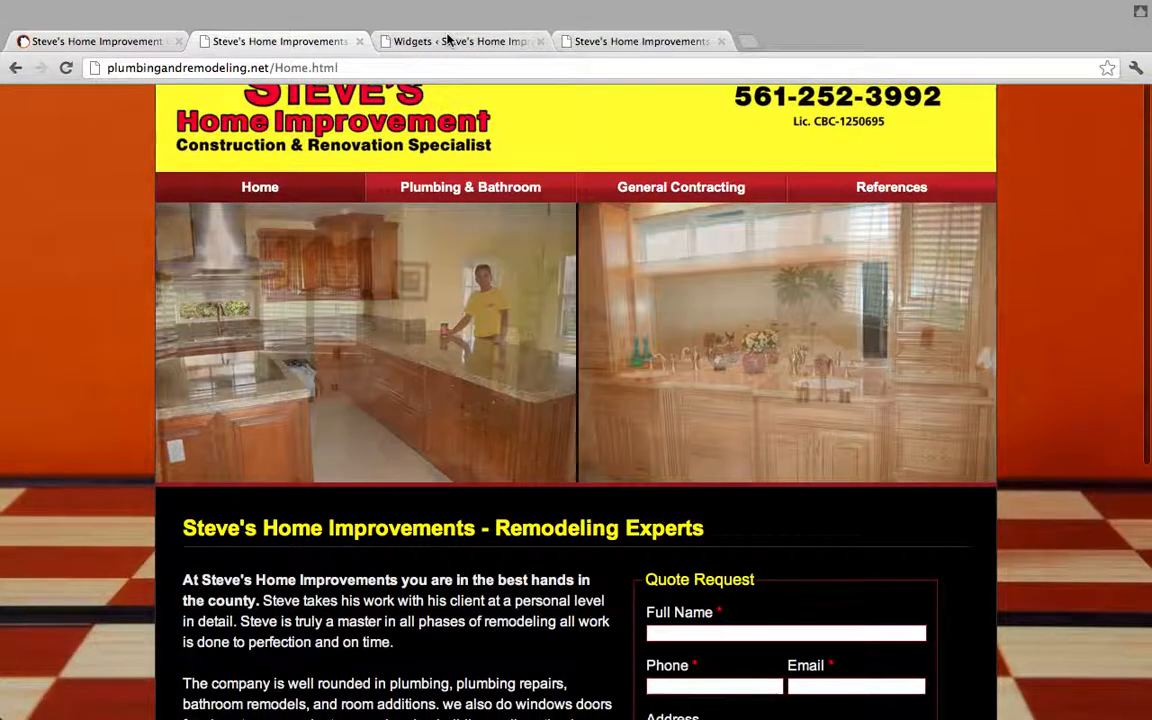
- In the Buro Theme Options, enter a test address as the Contact Form E-Mail and save all changes
{"action": "left_click", "coordinate": [448, 40]}
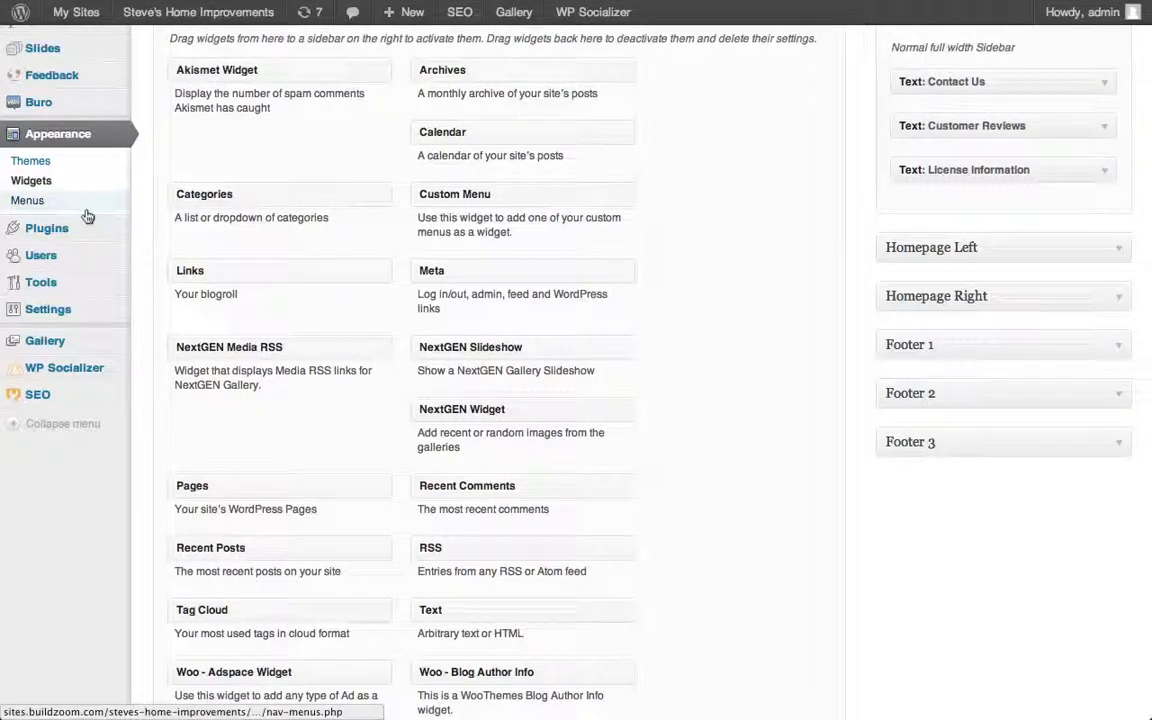
{"action": "mouse_move", "coordinate": [75, 105]}
{"action": "left_click", "coordinate": [200, 111]}
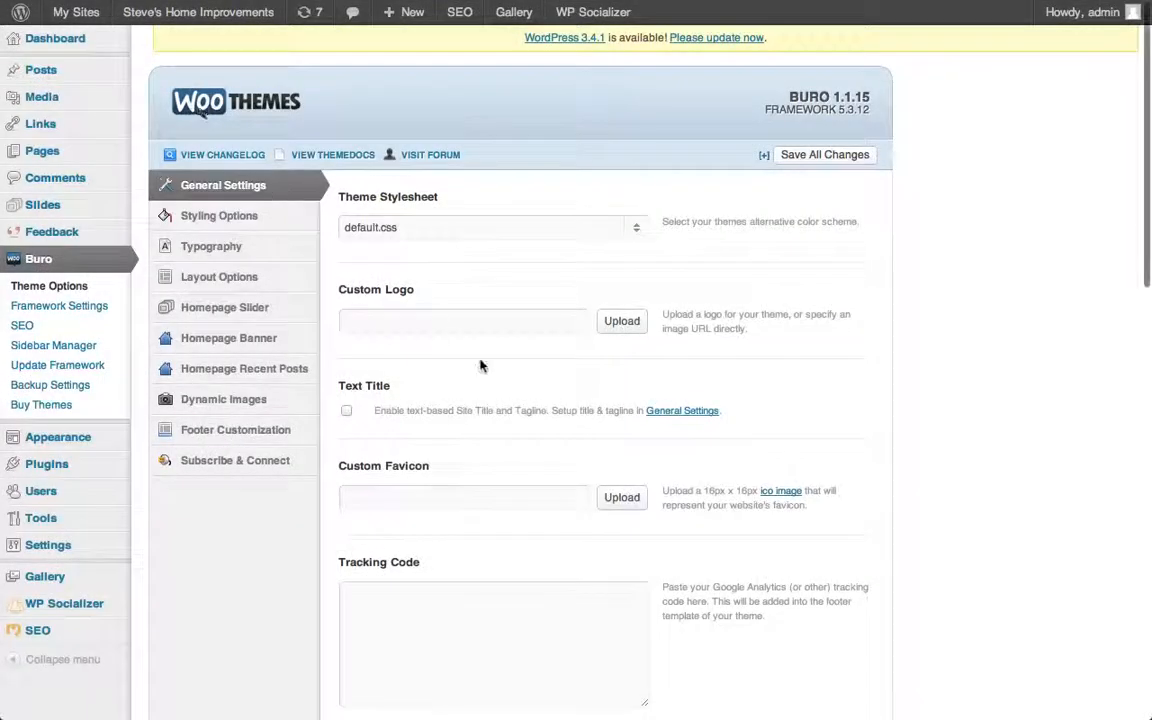
{"action": "scroll", "coordinate": [478, 378], "scroll_direction": "down", "scroll_amount": 5}
{"action": "scroll", "coordinate": [480, 378], "scroll_direction": "down", "scroll_amount": 2}
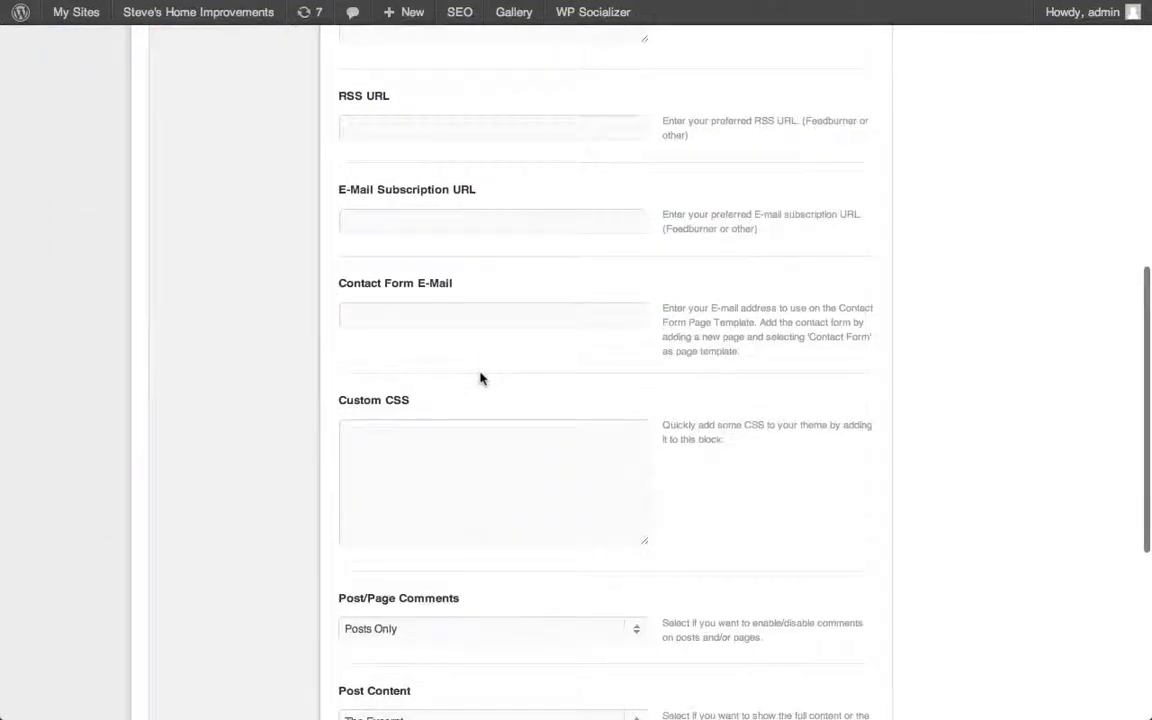
{"action": "left_click", "coordinate": [468, 316]}
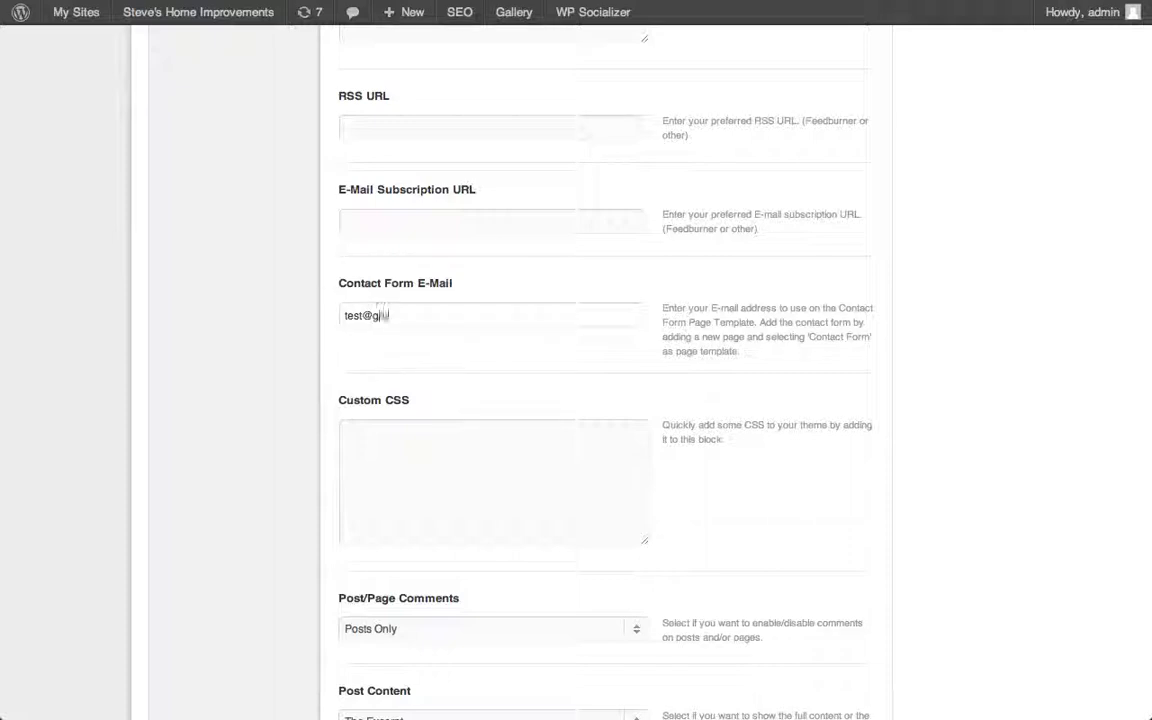
{"action": "scroll", "coordinate": [1128, 441], "scroll_direction": "down", "scroll_amount": 5}
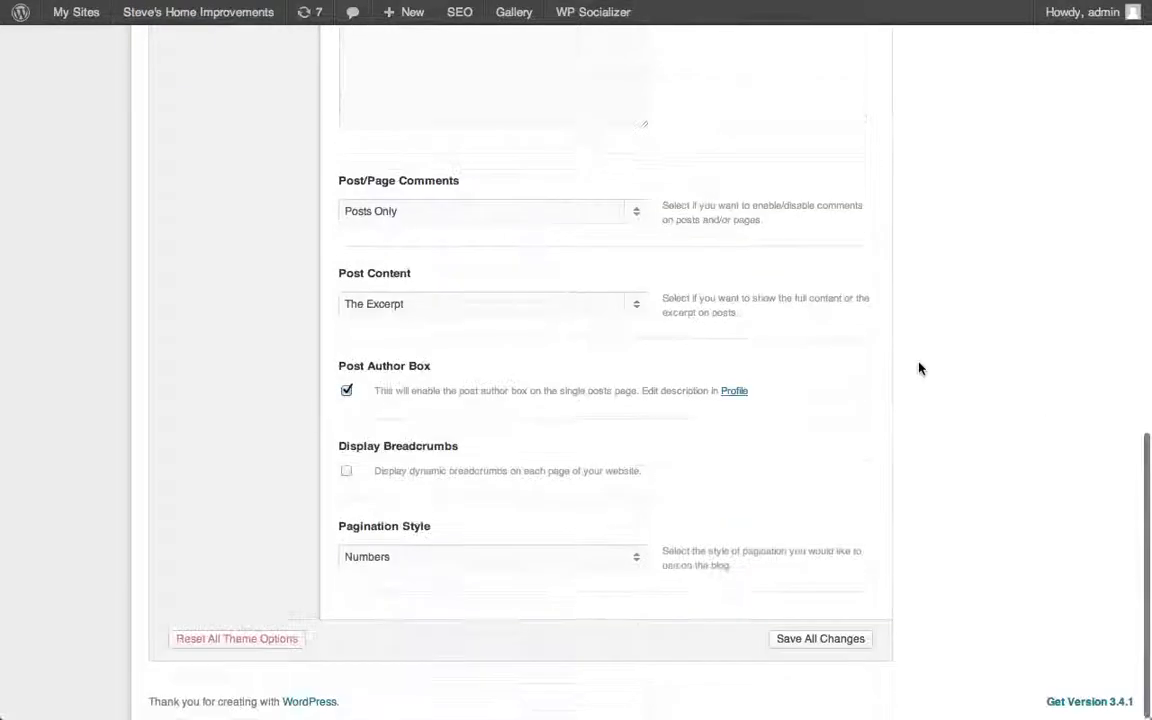
{"action": "left_click", "coordinate": [819, 640]}
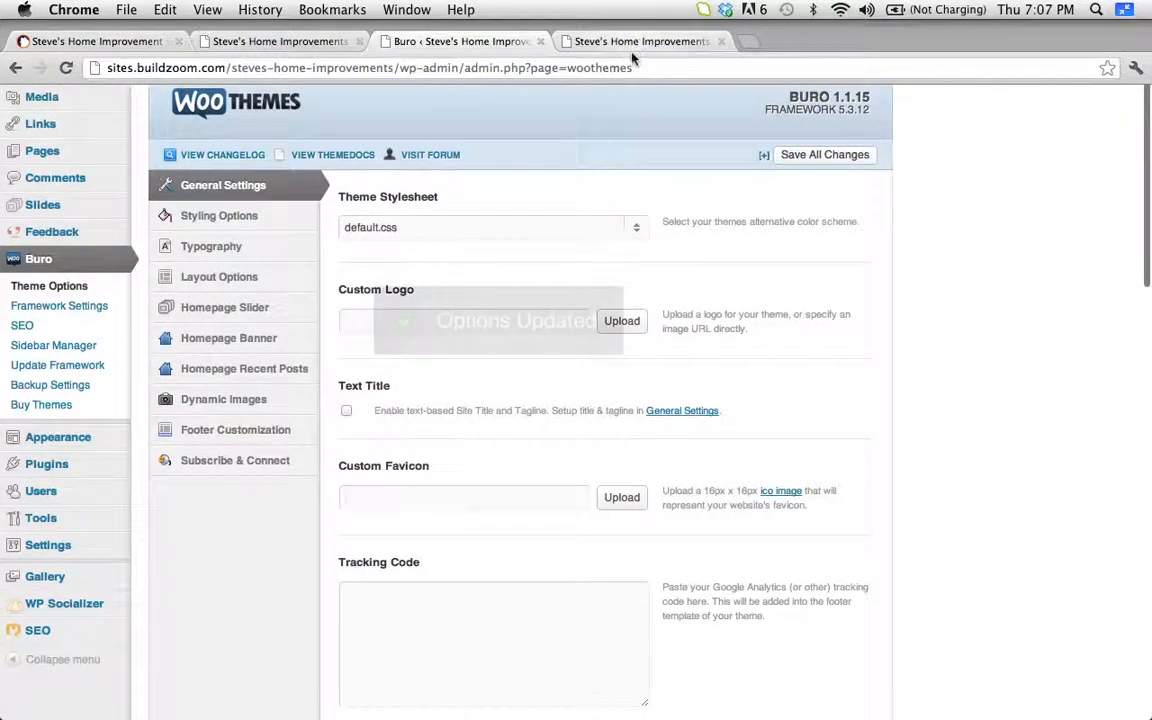
- Reload the live site's Contact page to check the form, and view the Portfolio page
{"action": "left_click", "coordinate": [568, 46]}
{"action": "mouse_move", "coordinate": [70, 12]}
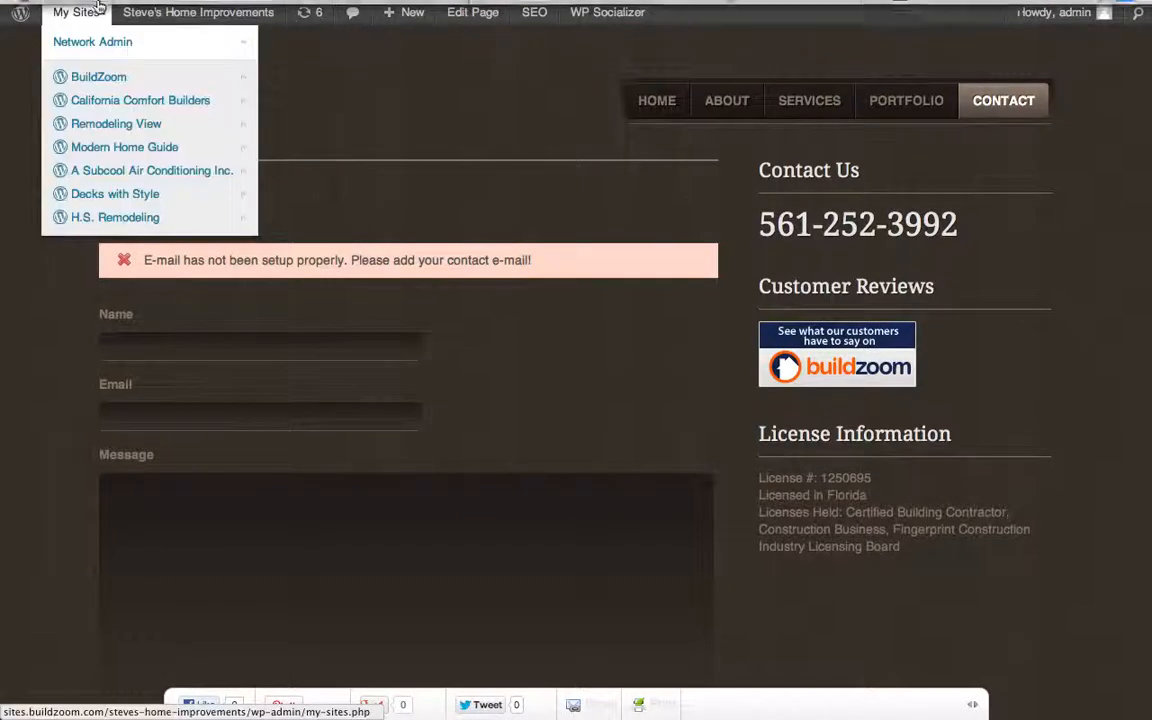
{"action": "left_click", "coordinate": [73, 72]}
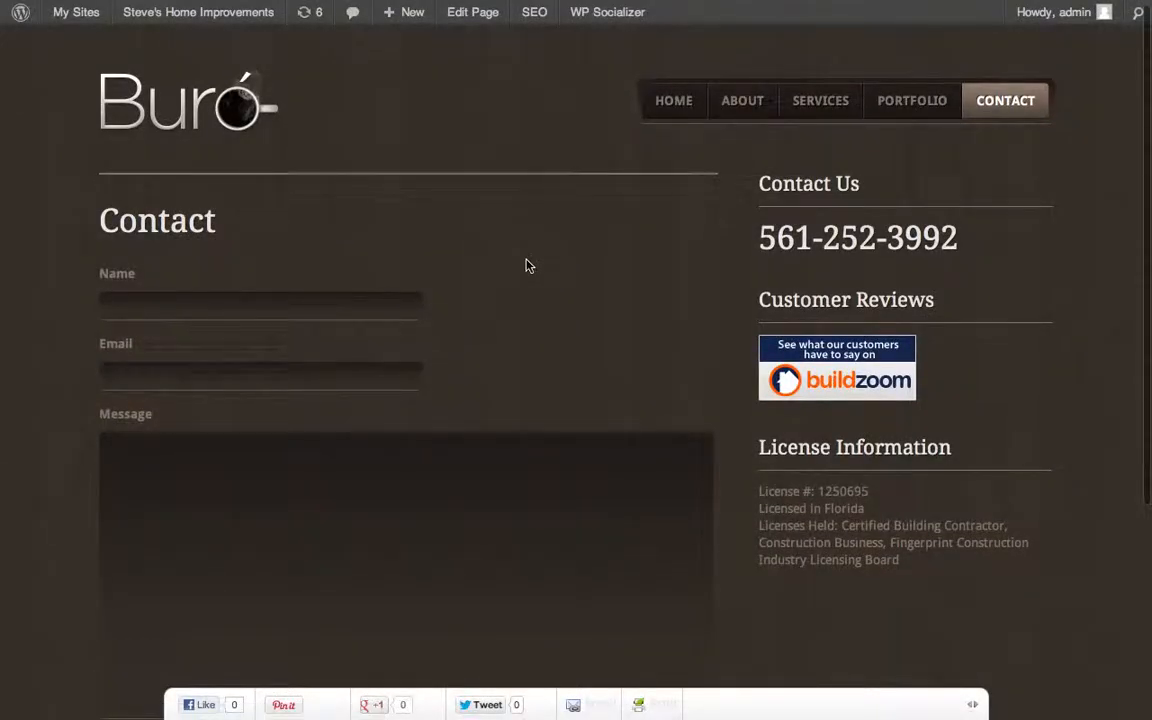
{"action": "left_click", "coordinate": [925, 108]}
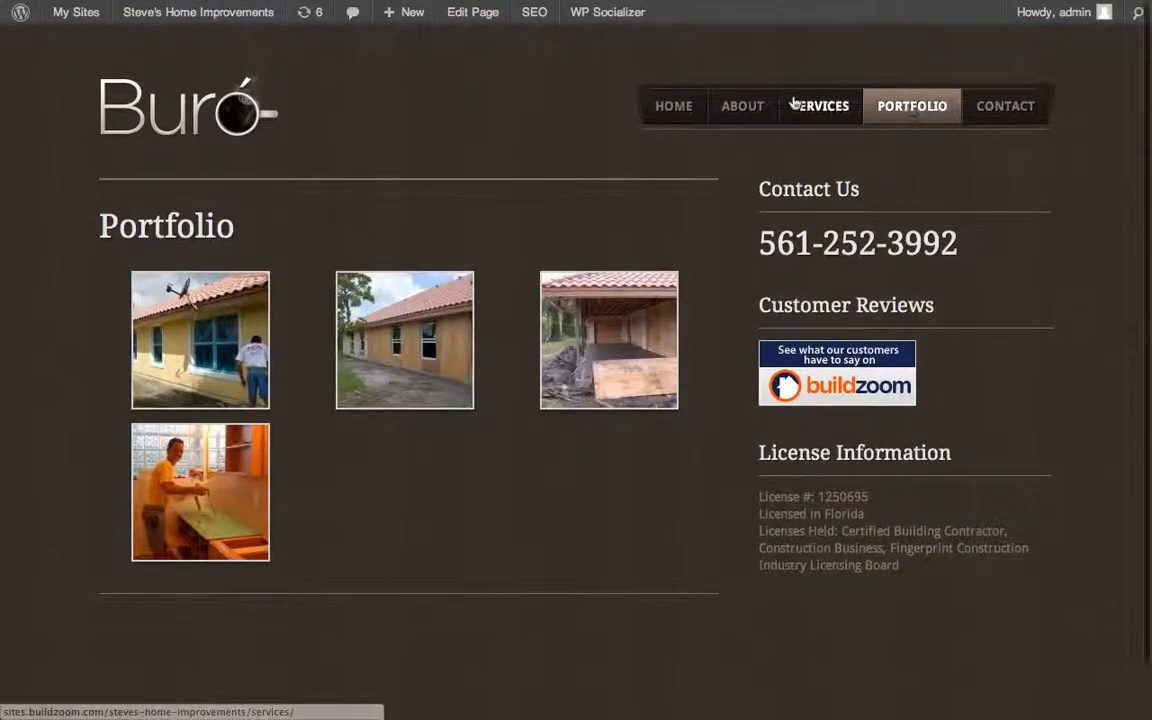
- View the live site's Services, About and Home pages to check their content
{"action": "left_click", "coordinate": [795, 104]}
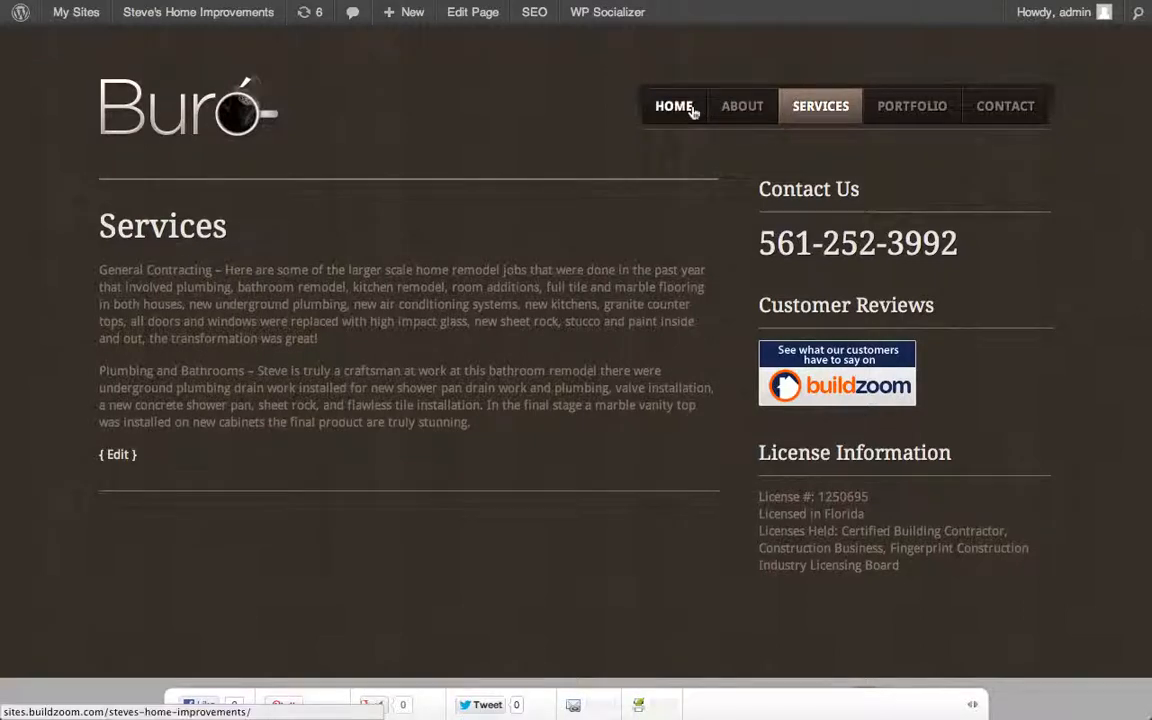
{"action": "left_click", "coordinate": [740, 116]}
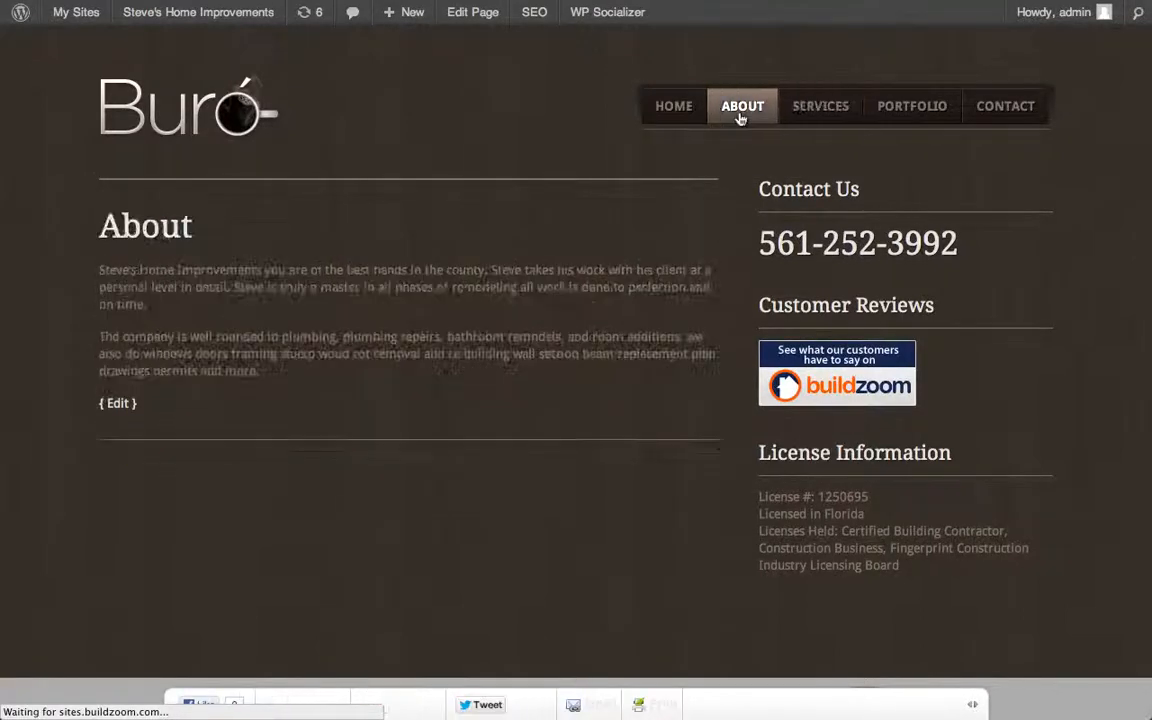
{"action": "left_click", "coordinate": [671, 122]}
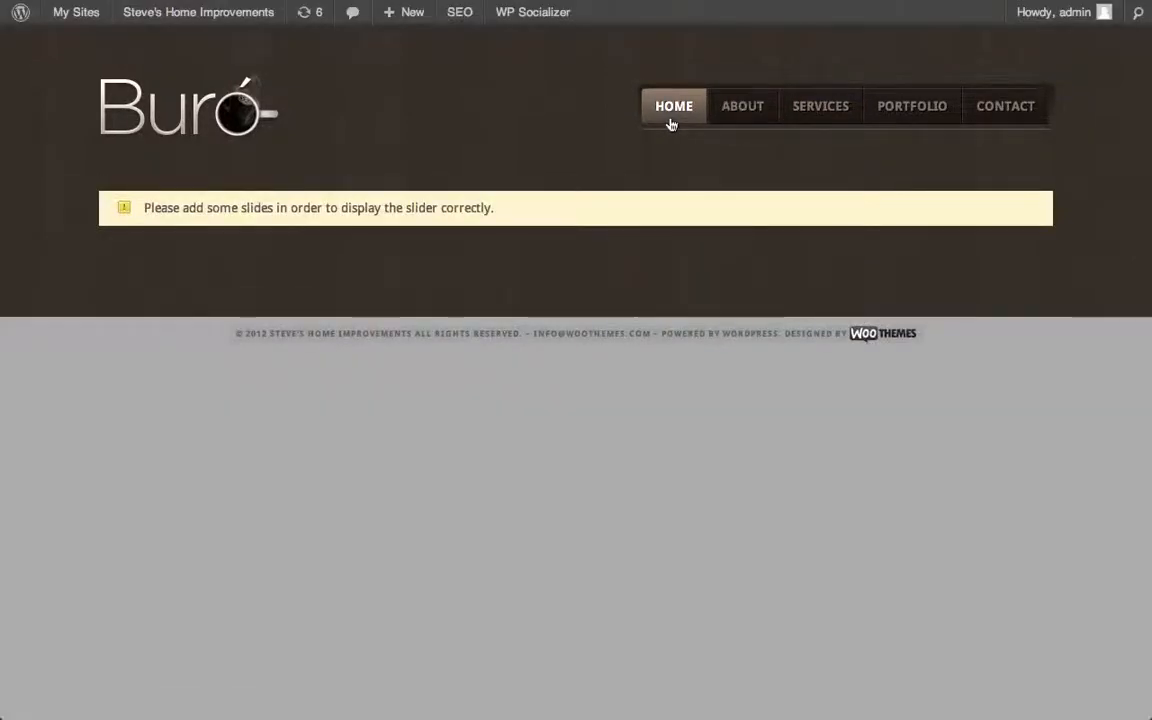
- Look at the Buro theme's logo and title options and at the contractor's existing website header
{"action": "mouse_move", "coordinate": [529, 8]}
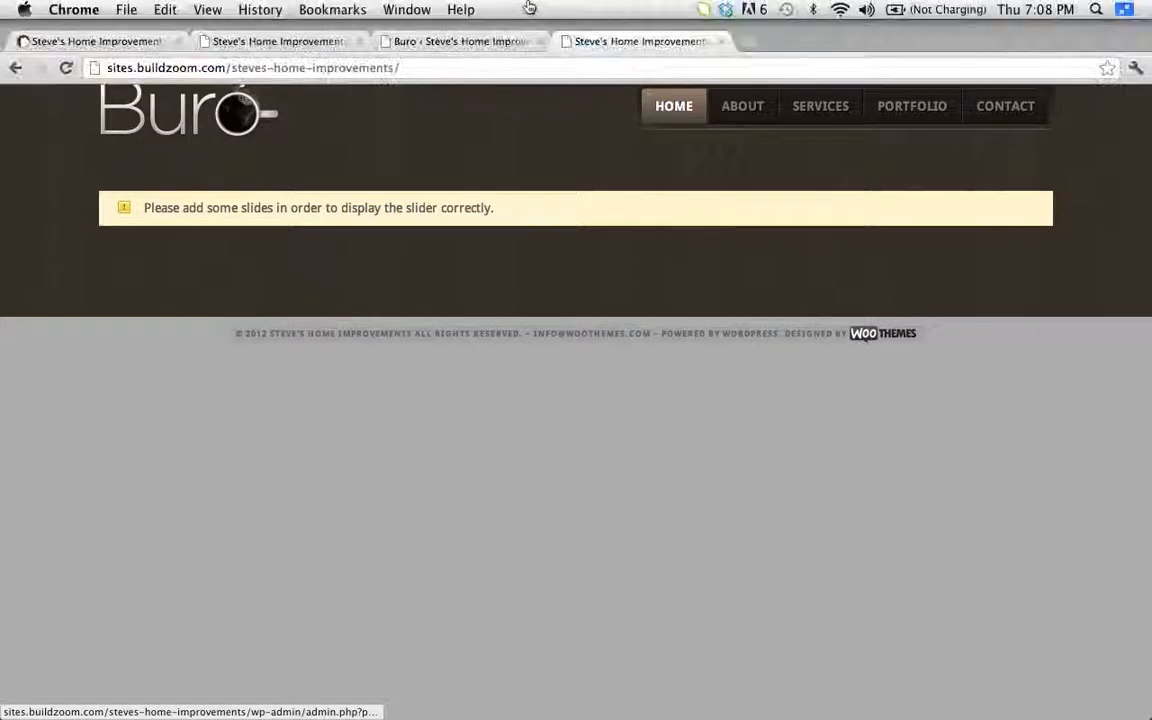
{"action": "left_click", "coordinate": [437, 40]}
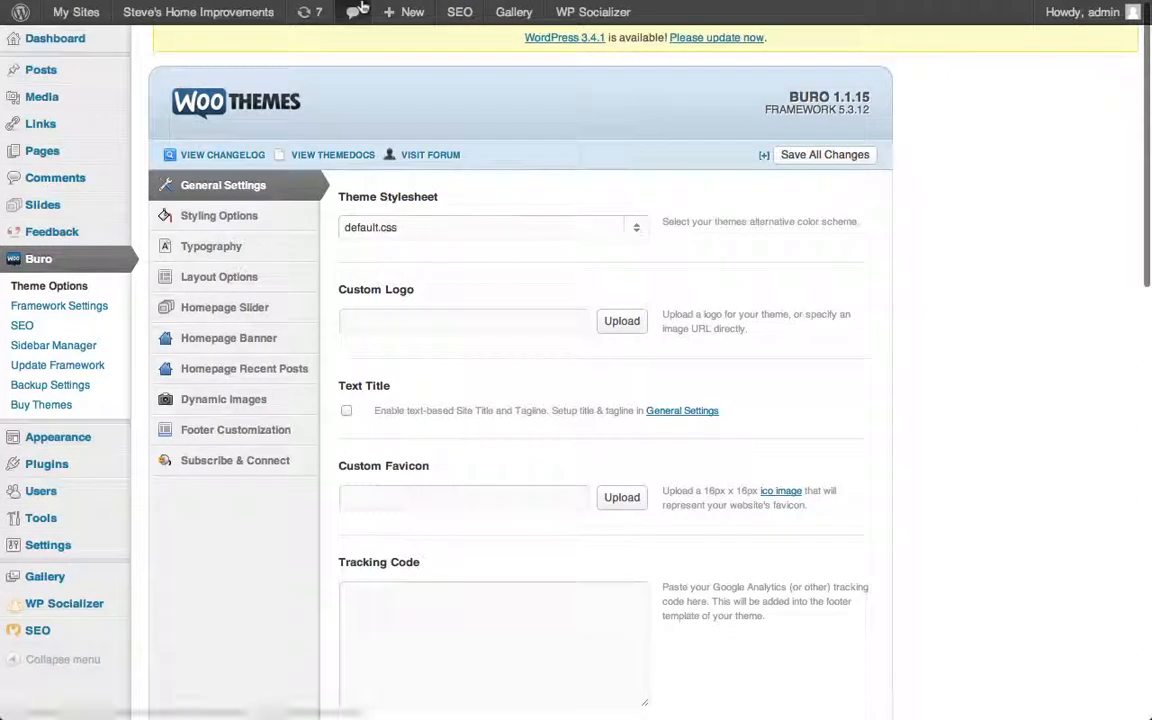
{"action": "mouse_move", "coordinate": [332, 12]}
{"action": "left_click", "coordinate": [305, 42]}
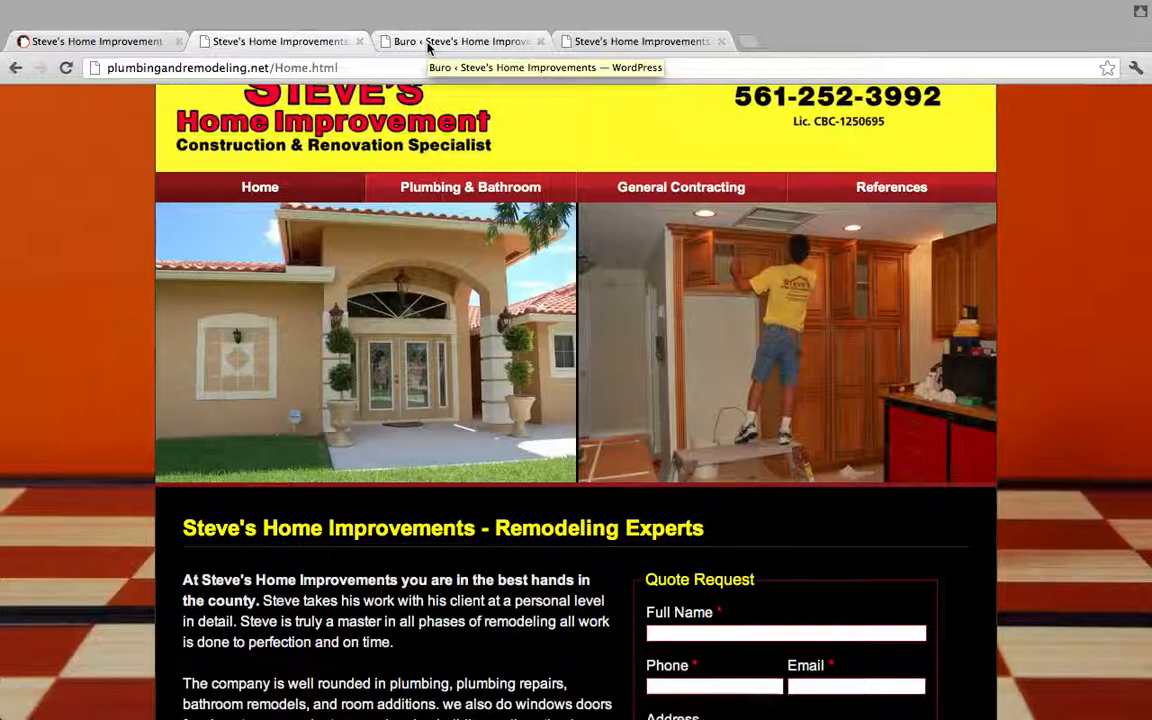
- Enable the text-based Site Title in the Buro theme's General Settings
{"action": "left_click", "coordinate": [428, 44]}
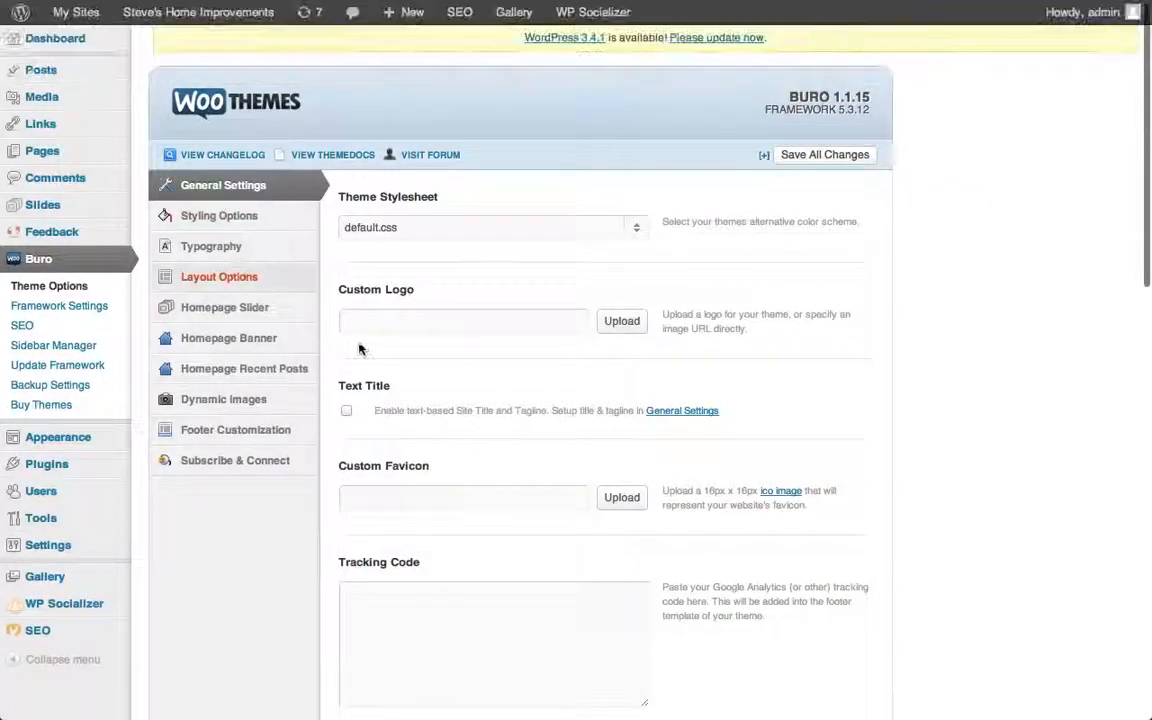
{"action": "left_click", "coordinate": [346, 411]}
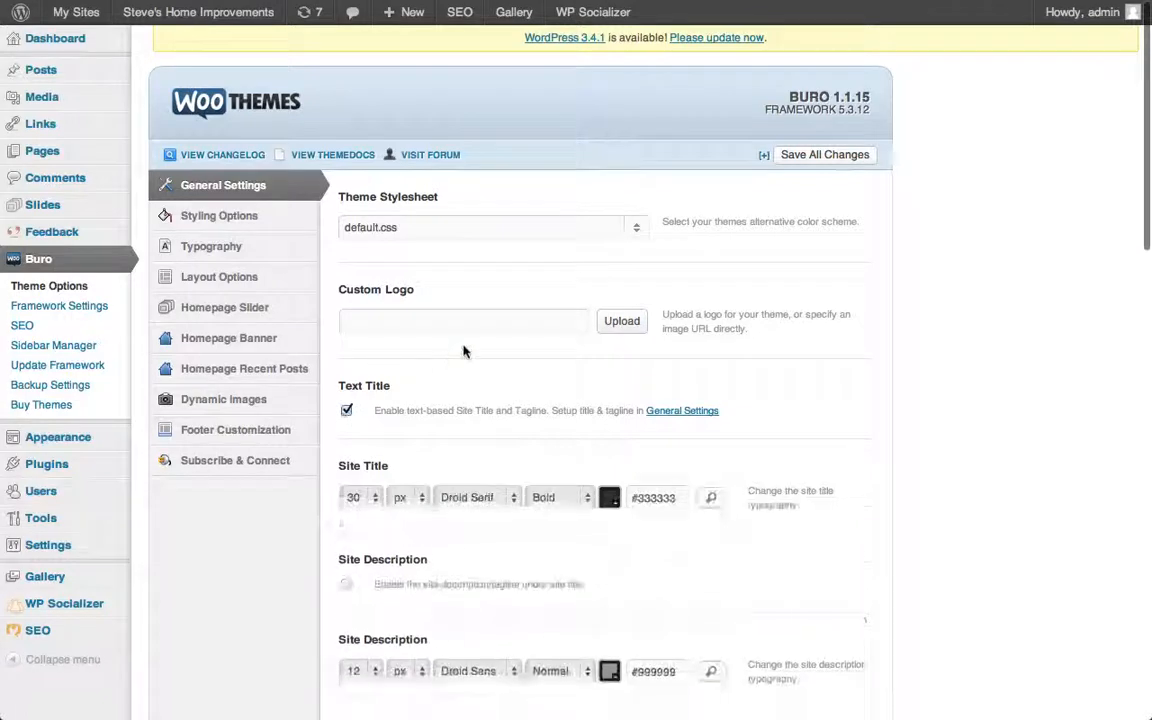
{"action": "scroll", "coordinate": [463, 351], "scroll_direction": "down", "scroll_amount": 3}
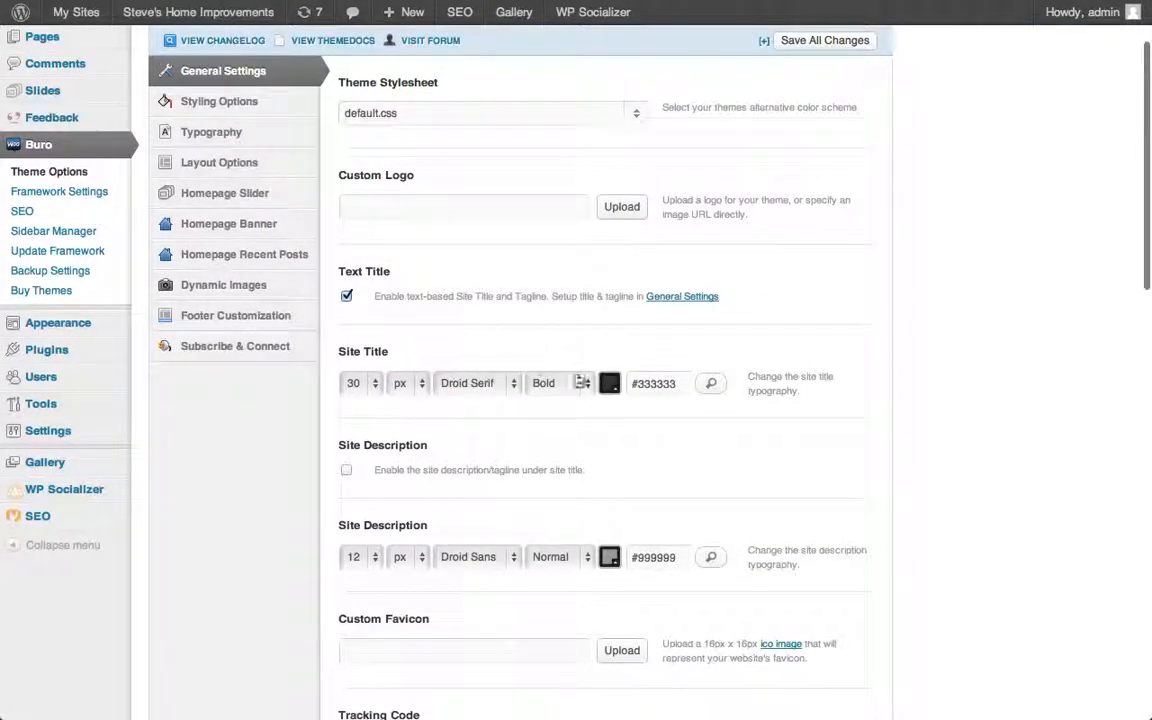
- Set the Site Title color to light gray #e6e6e6 and save all theme option changes
{"action": "left_click", "coordinate": [609, 385]}
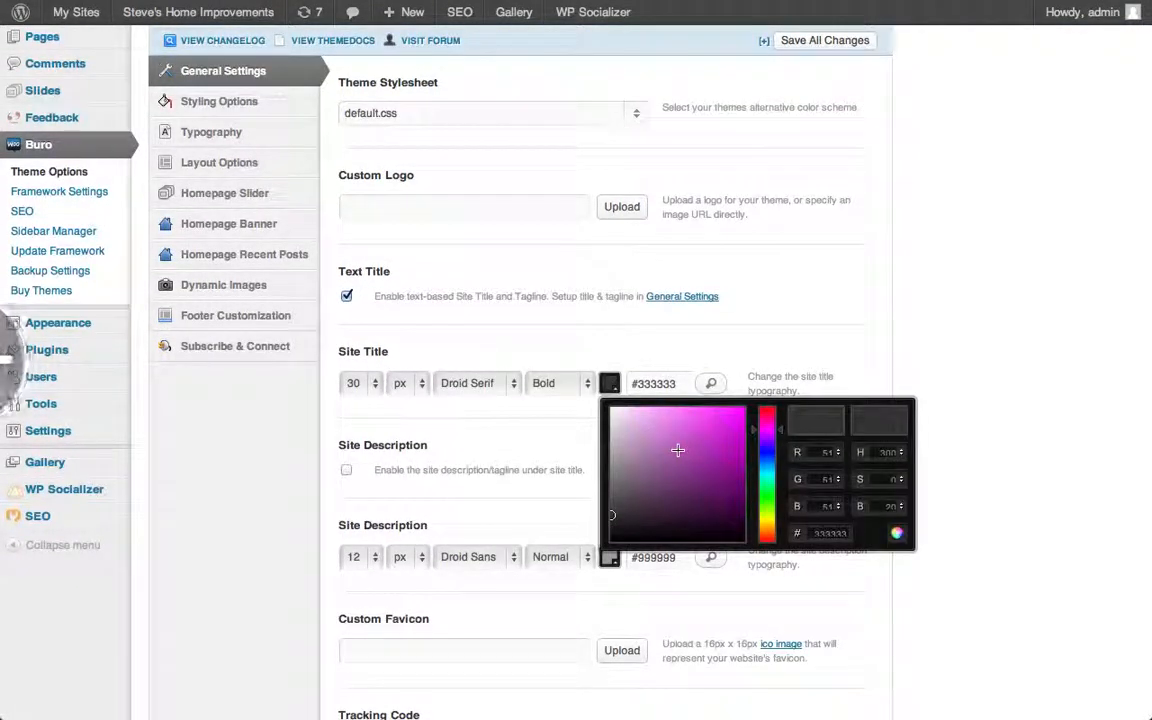
{"action": "mouse_move", "coordinate": [651, 450]}
{"action": "left_mouse_down"}
{"action": "mouse_move", "coordinate": [597, 450]}
{"action": "mouse_move", "coordinate": [601, 421]}
{"action": "left_mouse_up"}
{"action": "left_click", "coordinate": [920, 357]}
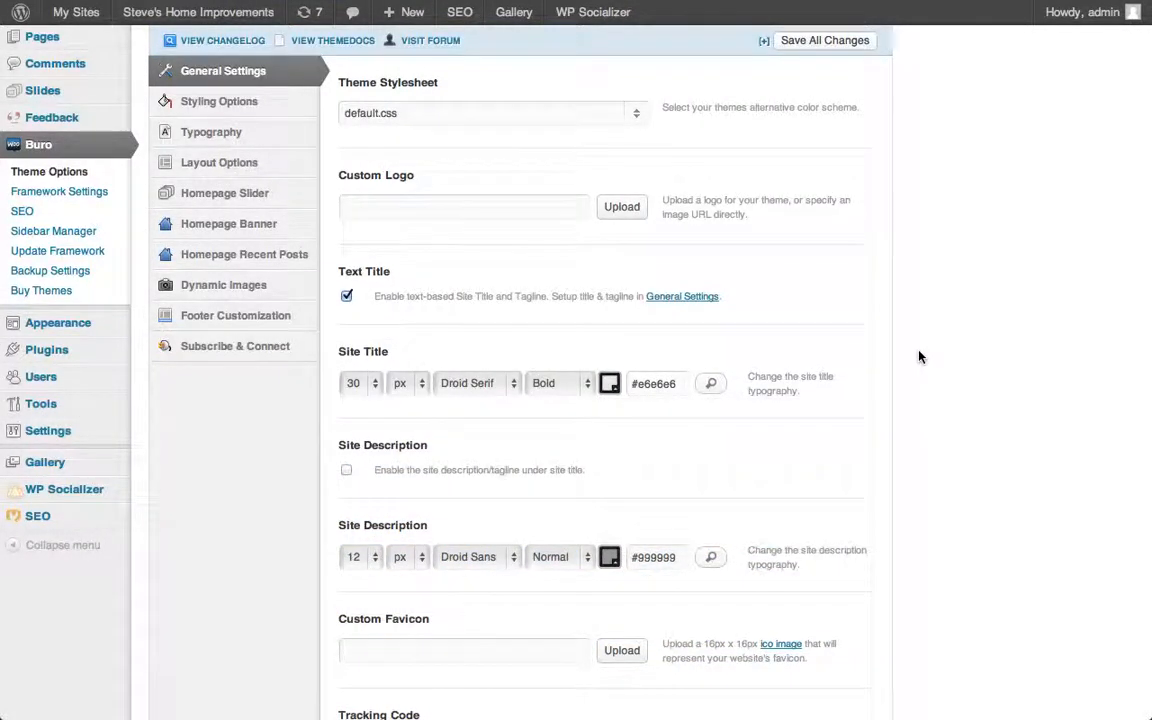
{"action": "scroll", "coordinate": [920, 357], "scroll_direction": "down", "scroll_amount": 10}
{"action": "scroll", "coordinate": [920, 357], "scroll_direction": "down", "scroll_amount": 5}
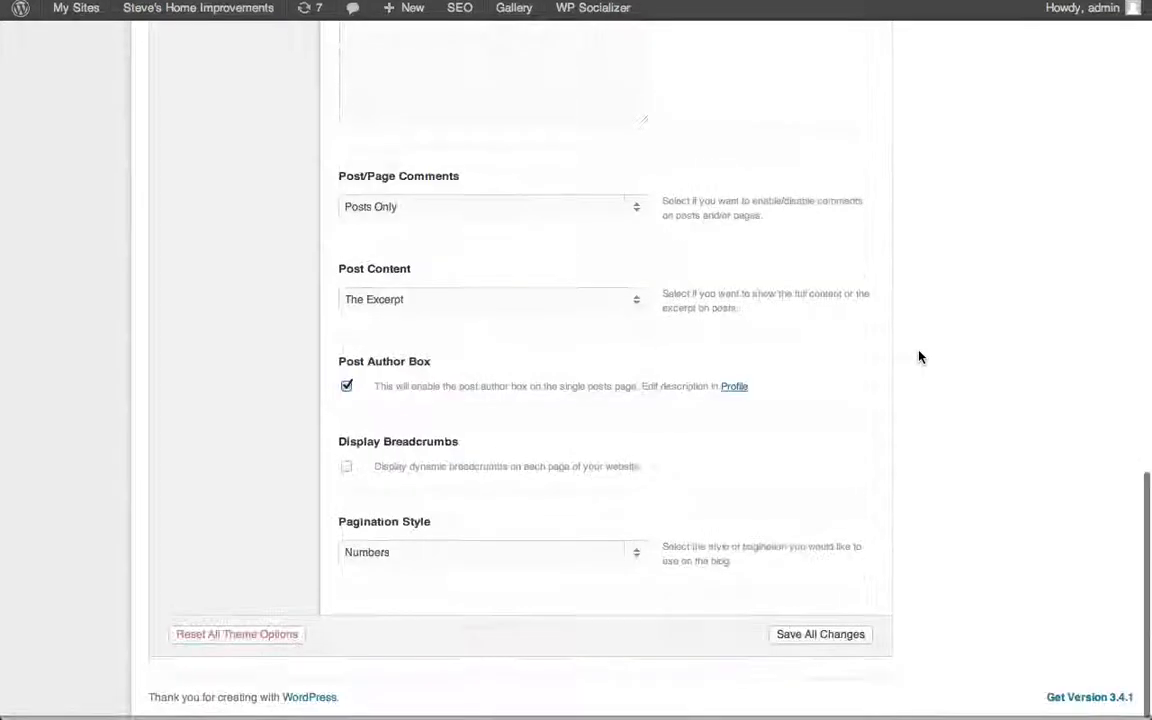
{"action": "left_click", "coordinate": [820, 640]}
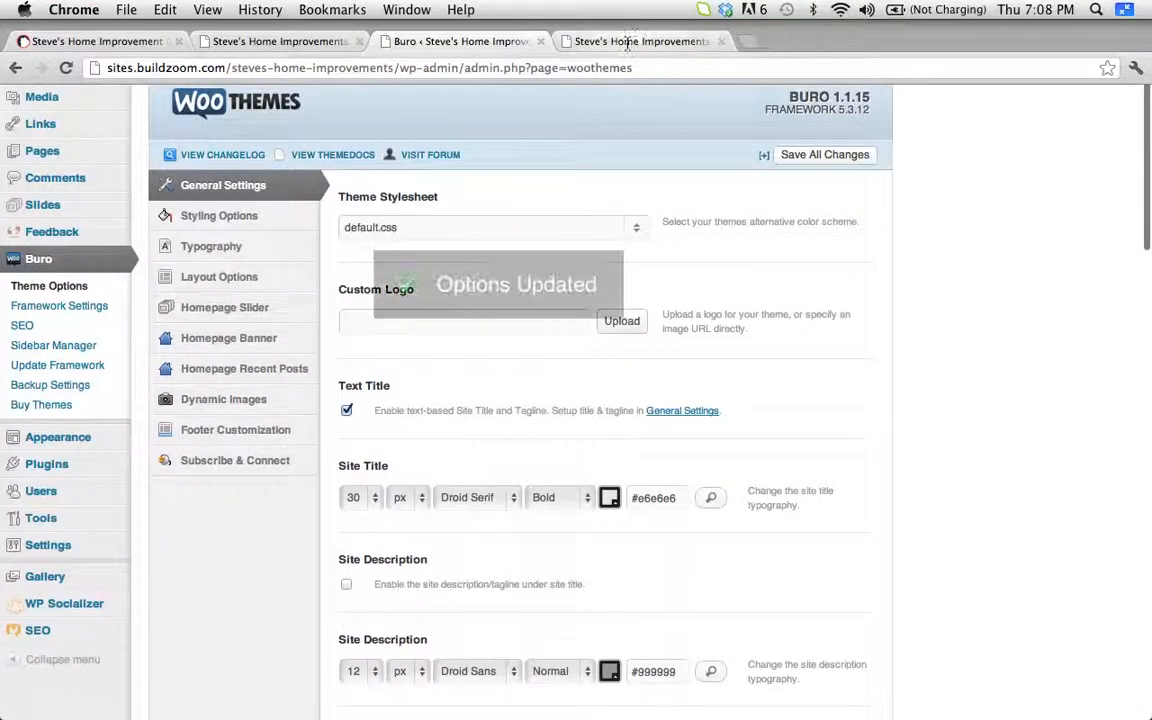
- Reload the live site's home page to check the text-based site title
{"action": "left_click", "coordinate": [628, 41]}
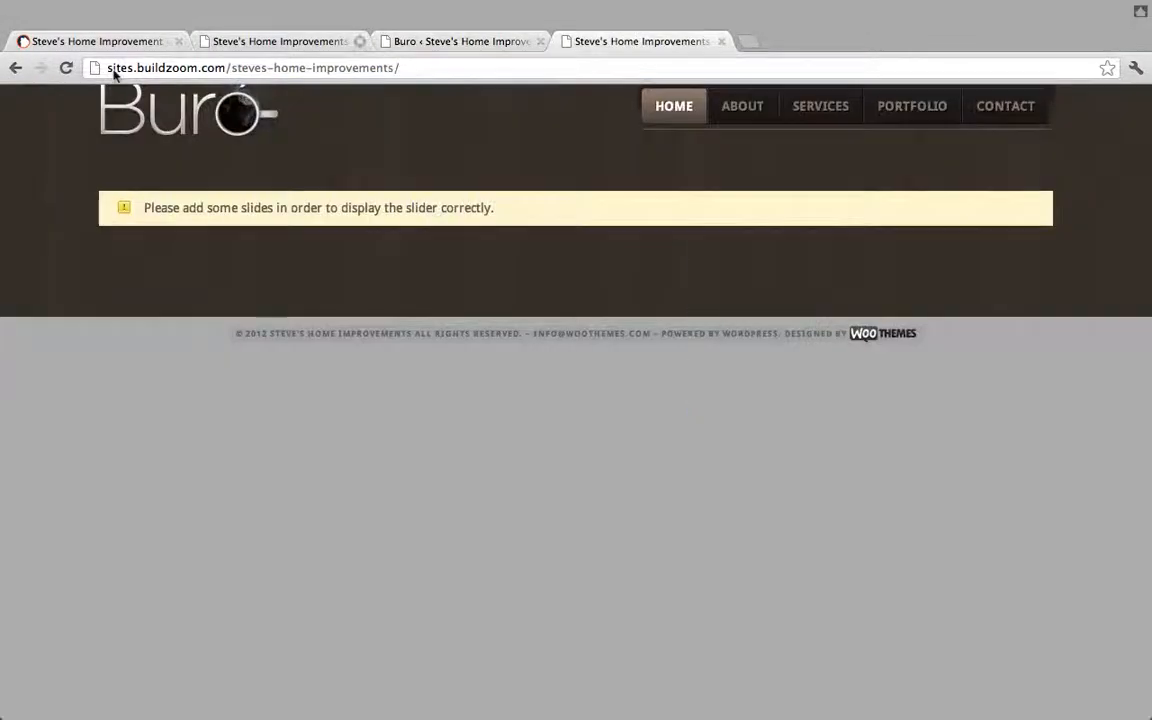
{"action": "left_click", "coordinate": [66, 68]}
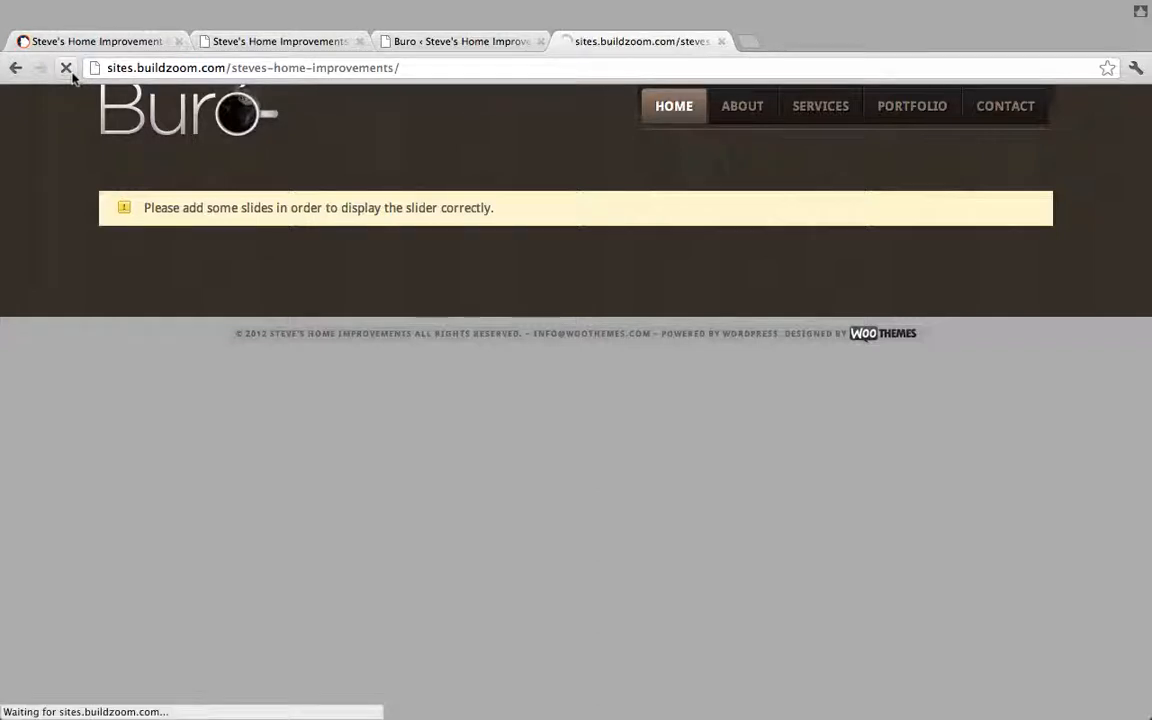
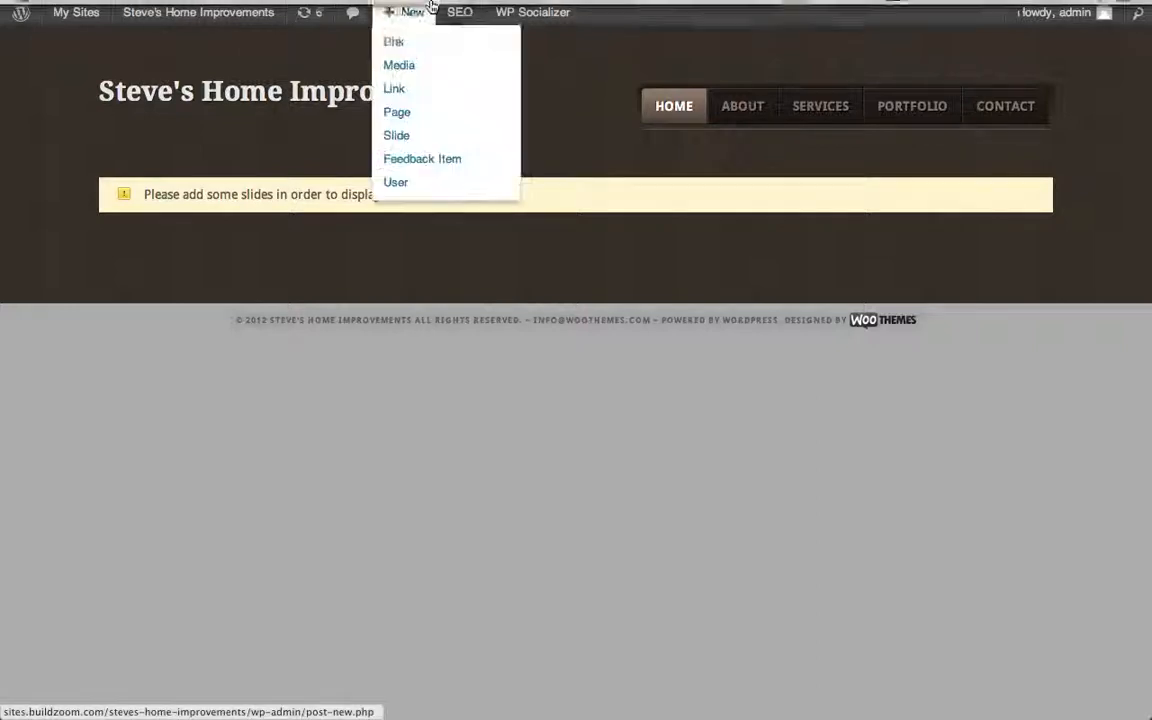
- Start a new slide for the homepage slider in the WordPress admin
{"action": "mouse_move", "coordinate": [431, 4]}
{"action": "left_click", "coordinate": [447, 45]}
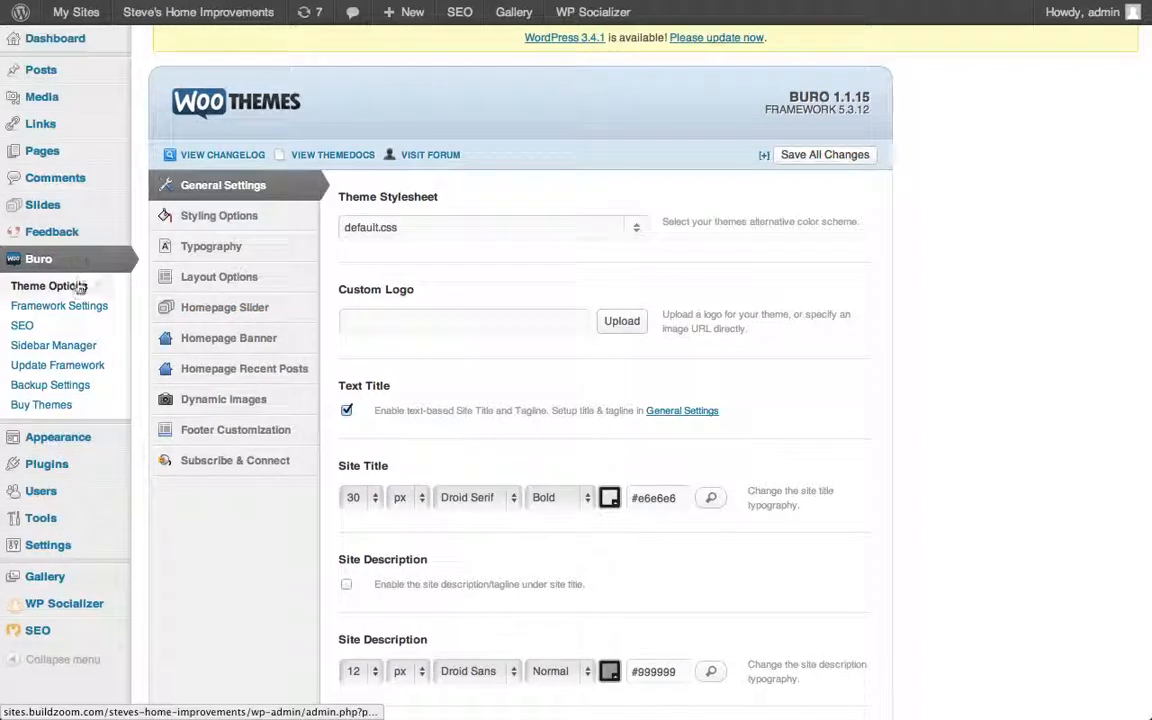
{"action": "left_click", "coordinate": [76, 203]}
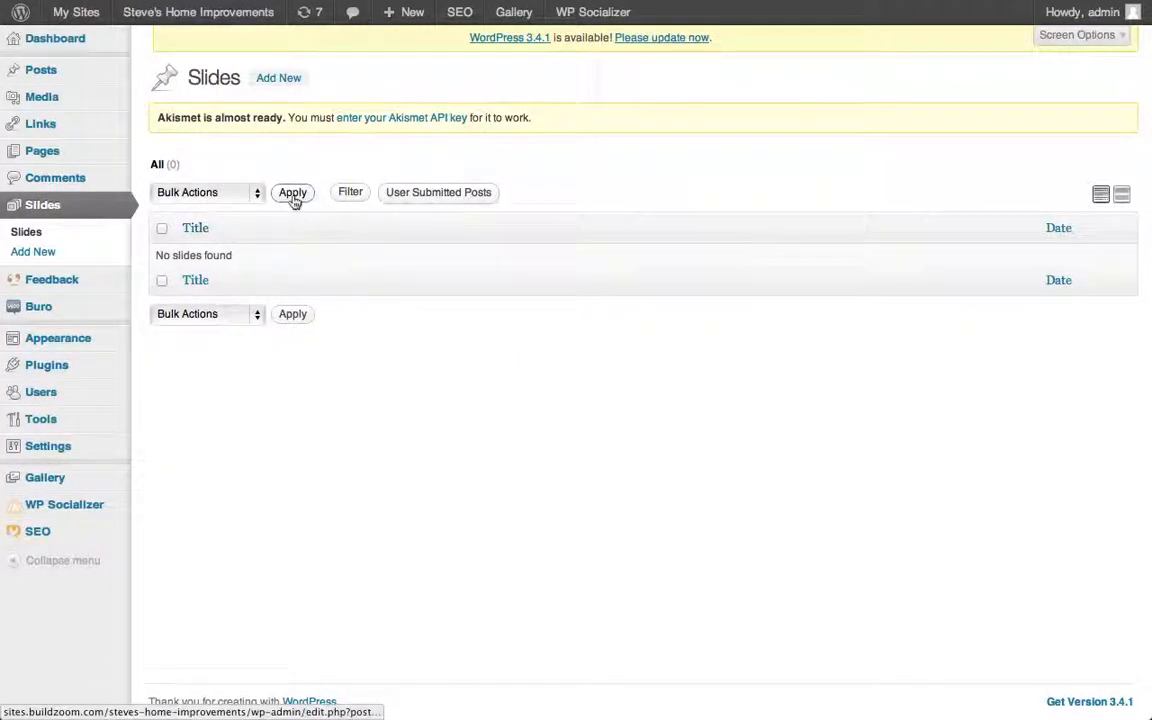
{"action": "left_click", "coordinate": [280, 78]}
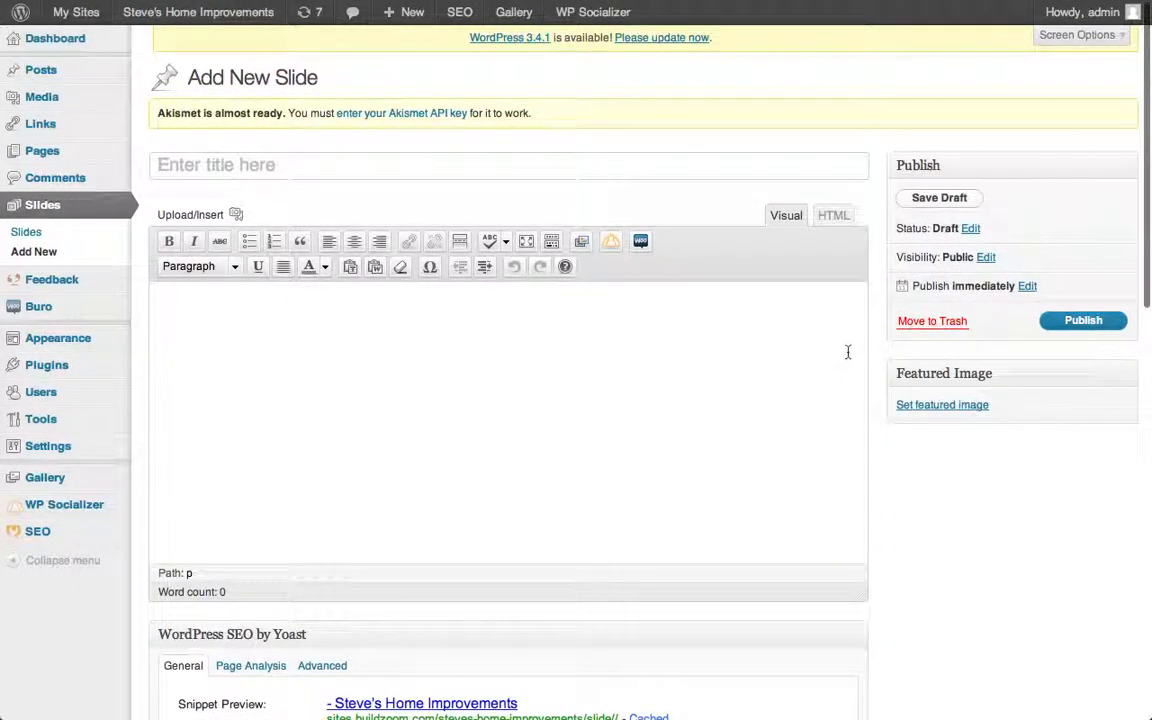
- Upload steve-s-home-improvements-of-palm-beach-51473.jpeg from the Downloads folder as a candidate for the slide's featured image
{"action": "left_click", "coordinate": [942, 405]}
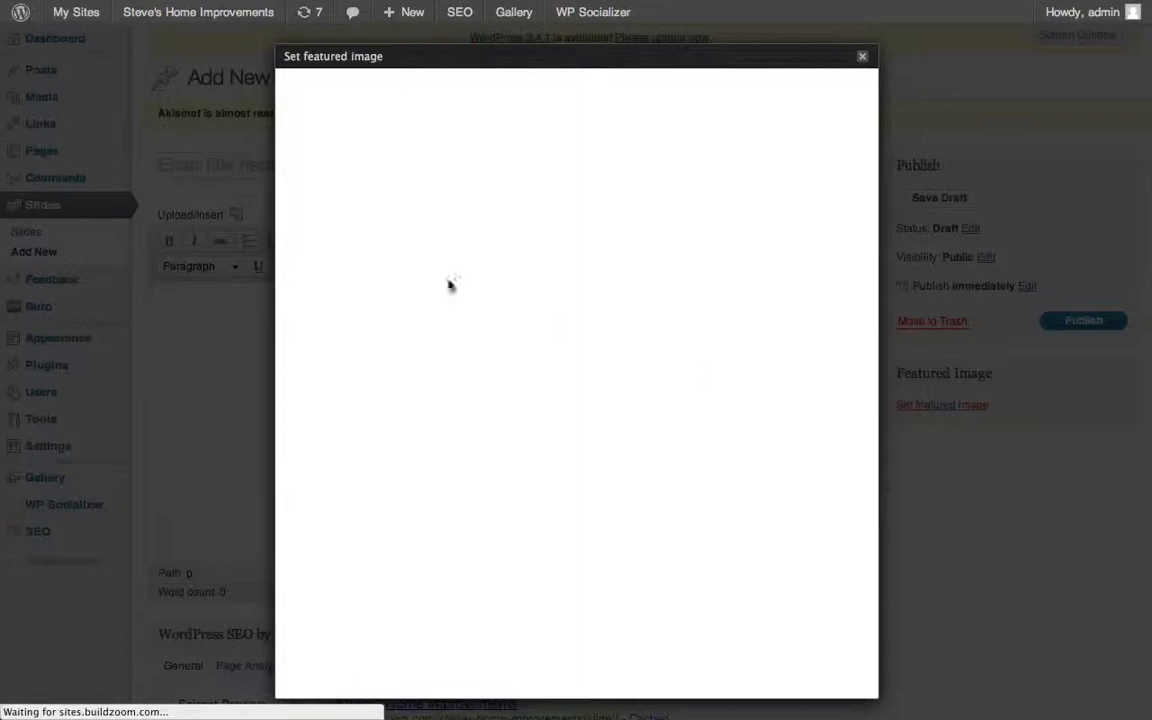
{"action": "left_click", "coordinate": [577, 265]}
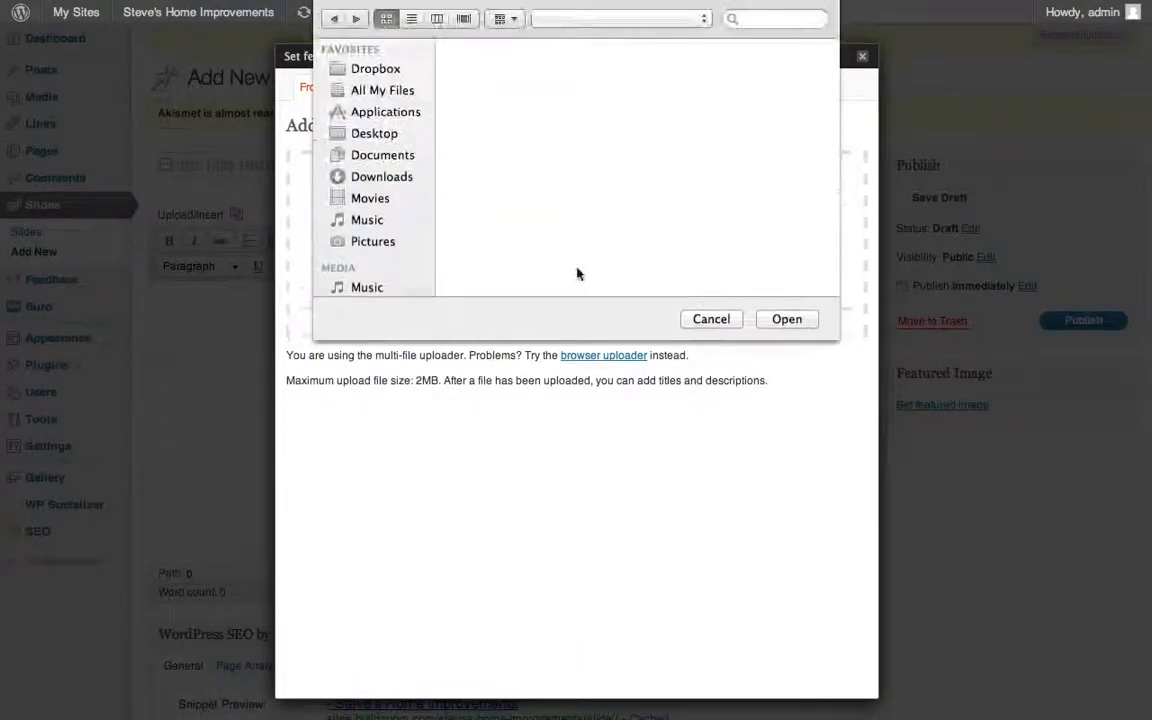
{"action": "scroll", "coordinate": [498, 150], "scroll_direction": "right", "scroll_amount": 5}
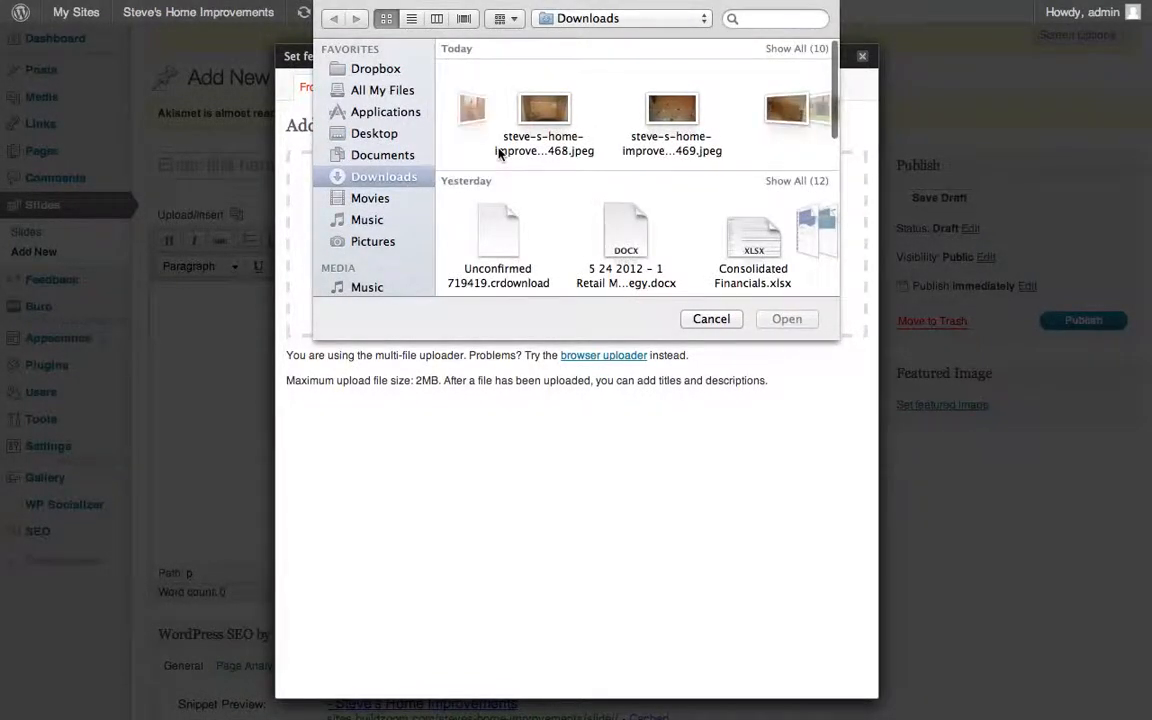
{"action": "scroll", "coordinate": [498, 150], "scroll_direction": "right", "scroll_amount": 5}
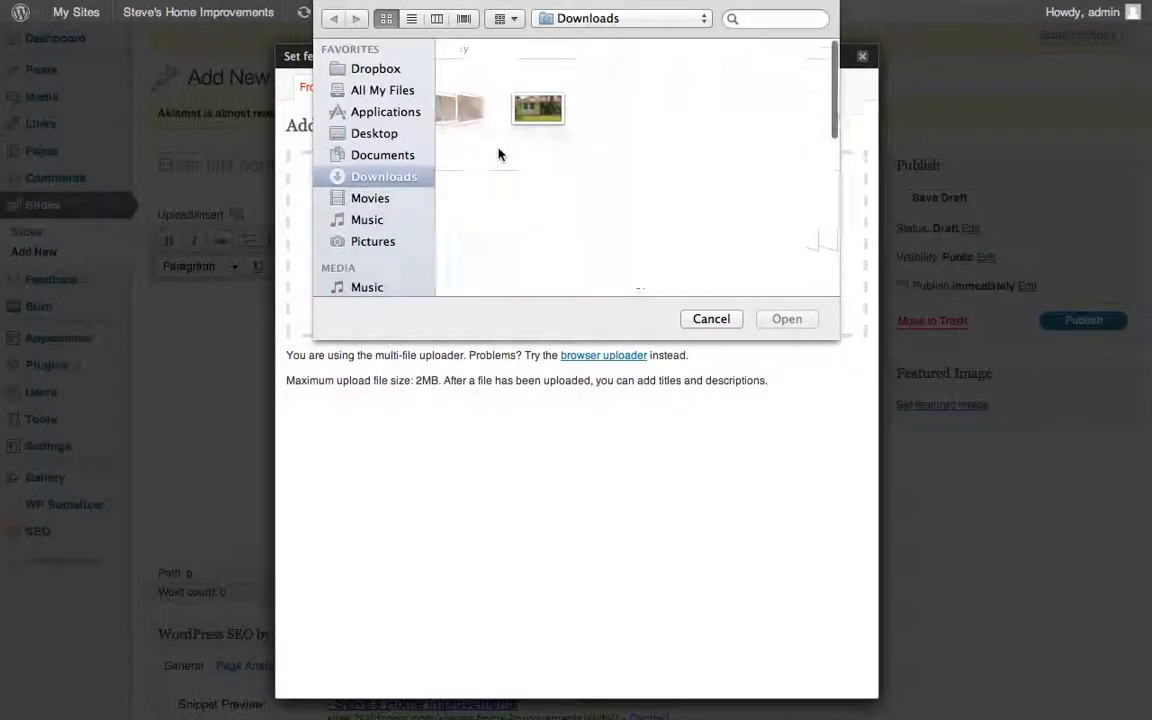
{"action": "scroll", "coordinate": [500, 154], "scroll_direction": "right", "scroll_amount": 2}
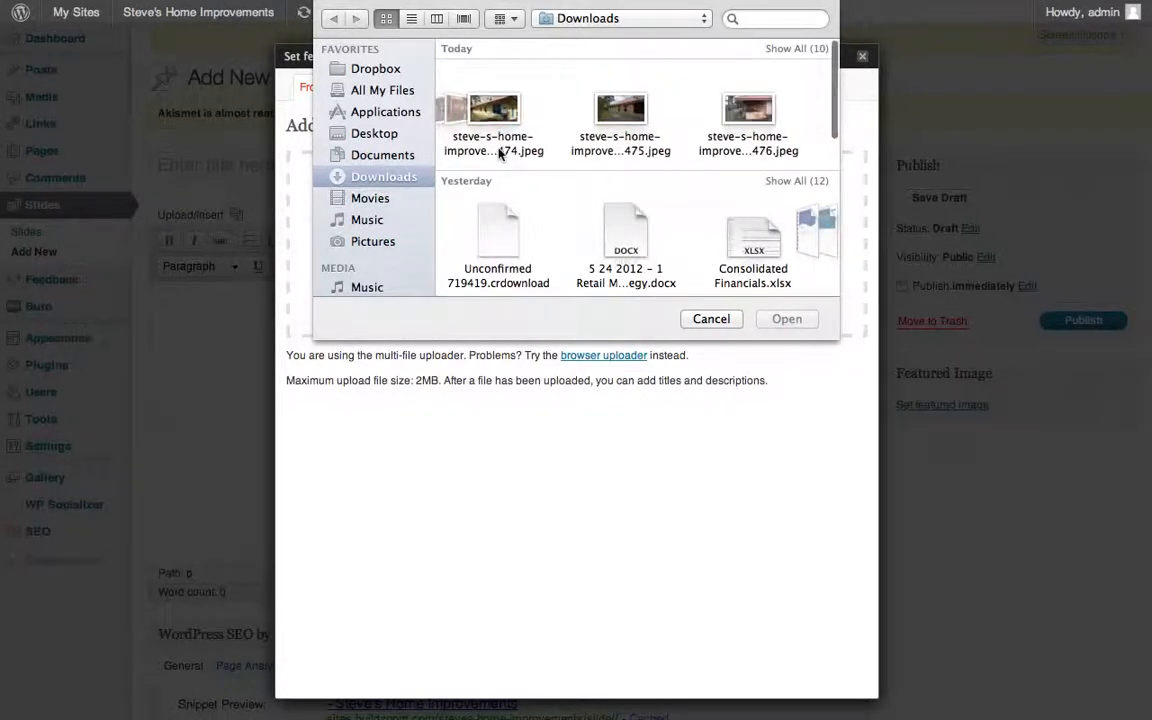
{"action": "left_click", "coordinate": [500, 154]}
{"action": "scroll", "coordinate": [500, 154], "scroll_direction": "left", "scroll_amount": 1}
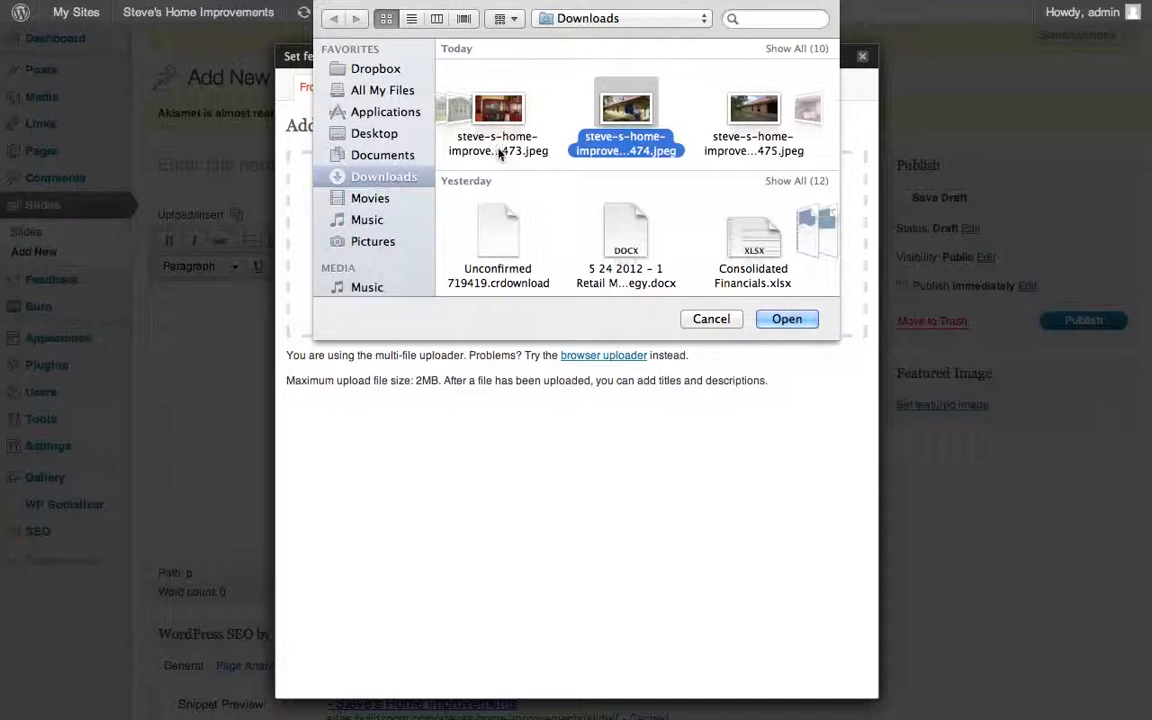
{"action": "left_click", "coordinate": [510, 118]}
{"action": "double_click", "coordinate": [510, 118]}
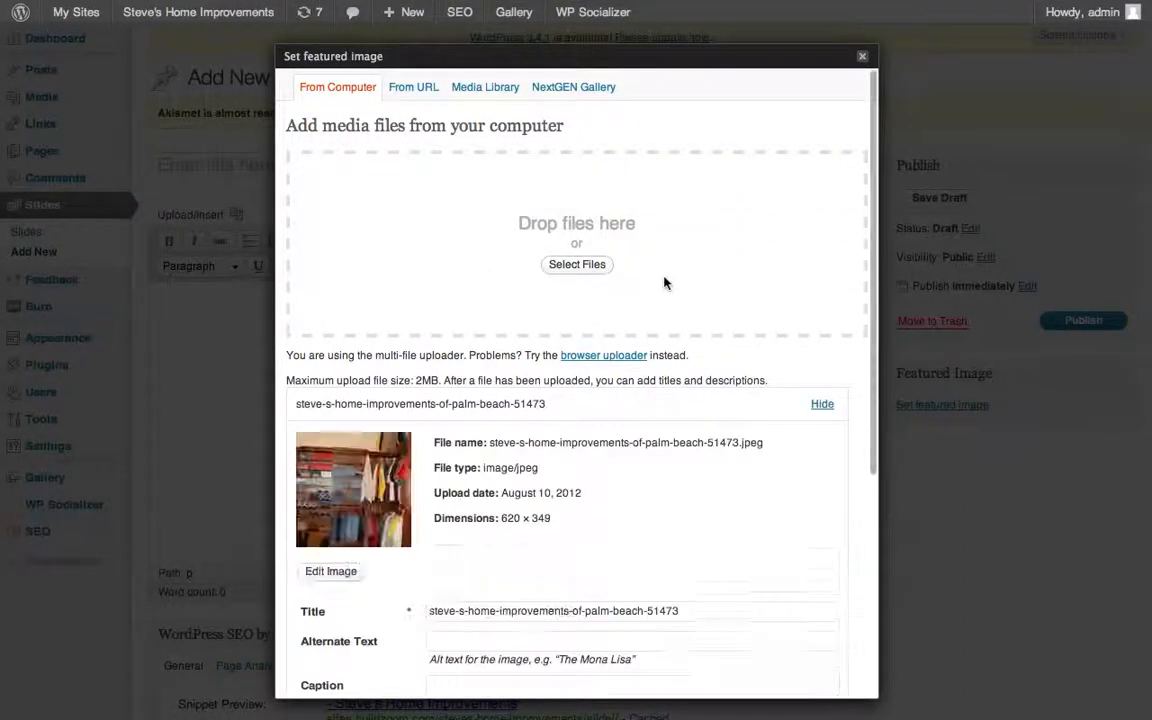
{"action": "scroll", "coordinate": [664, 283], "scroll_direction": "down", "scroll_amount": 4}
{"action": "scroll", "coordinate": [664, 283], "scroll_direction": "up", "scroll_amount": 3}
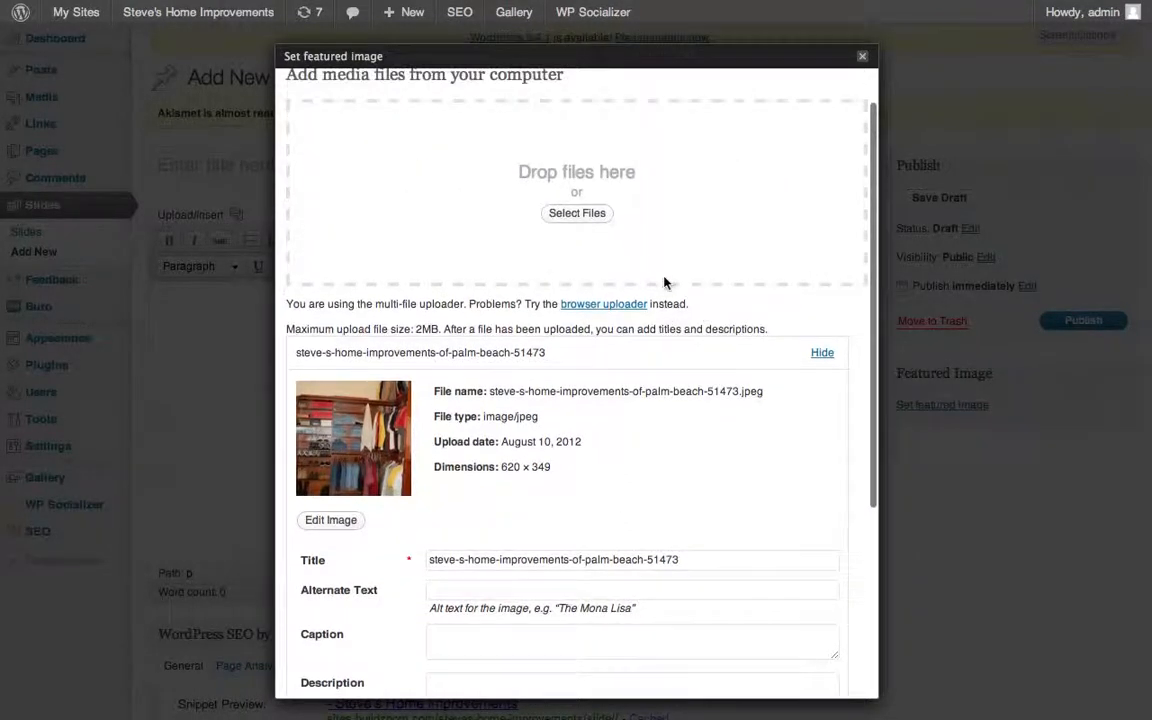
- Browse the project photos in the contractor's BuildZoom profile gallery for images suitable for the homepage slider
{"action": "left_click", "coordinate": [273, 41]}
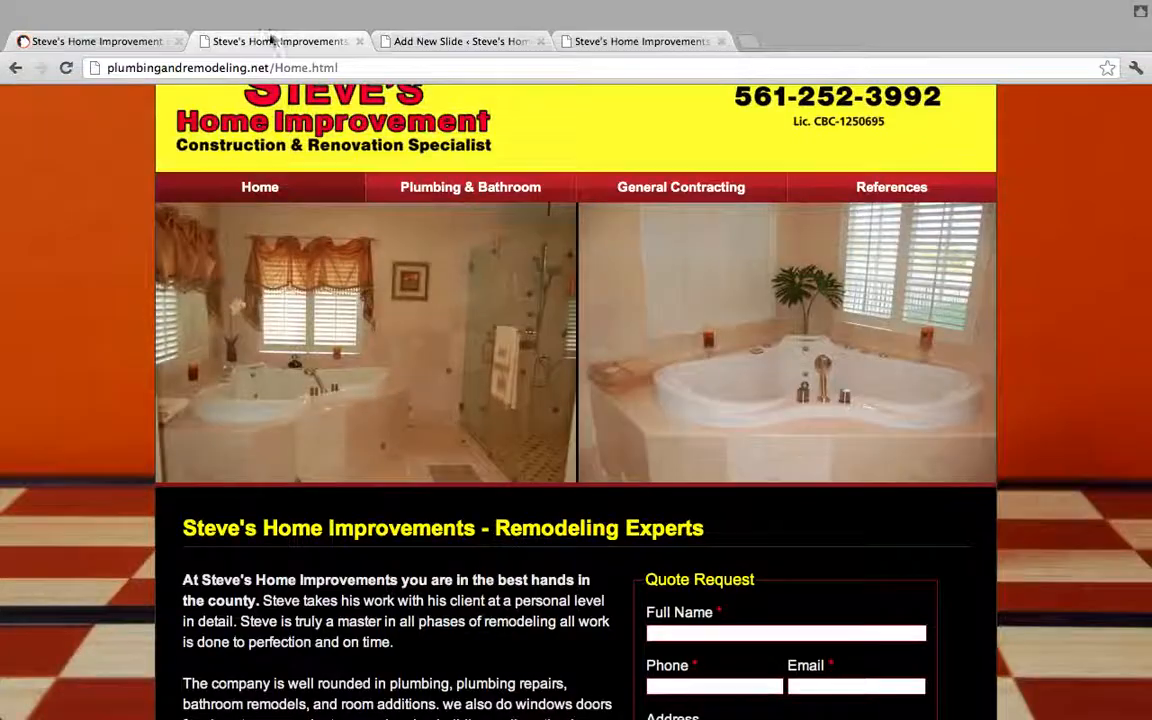
{"action": "left_click", "coordinate": [110, 41]}
{"action": "scroll", "coordinate": [380, 238], "scroll_direction": "up", "scroll_amount": 3}
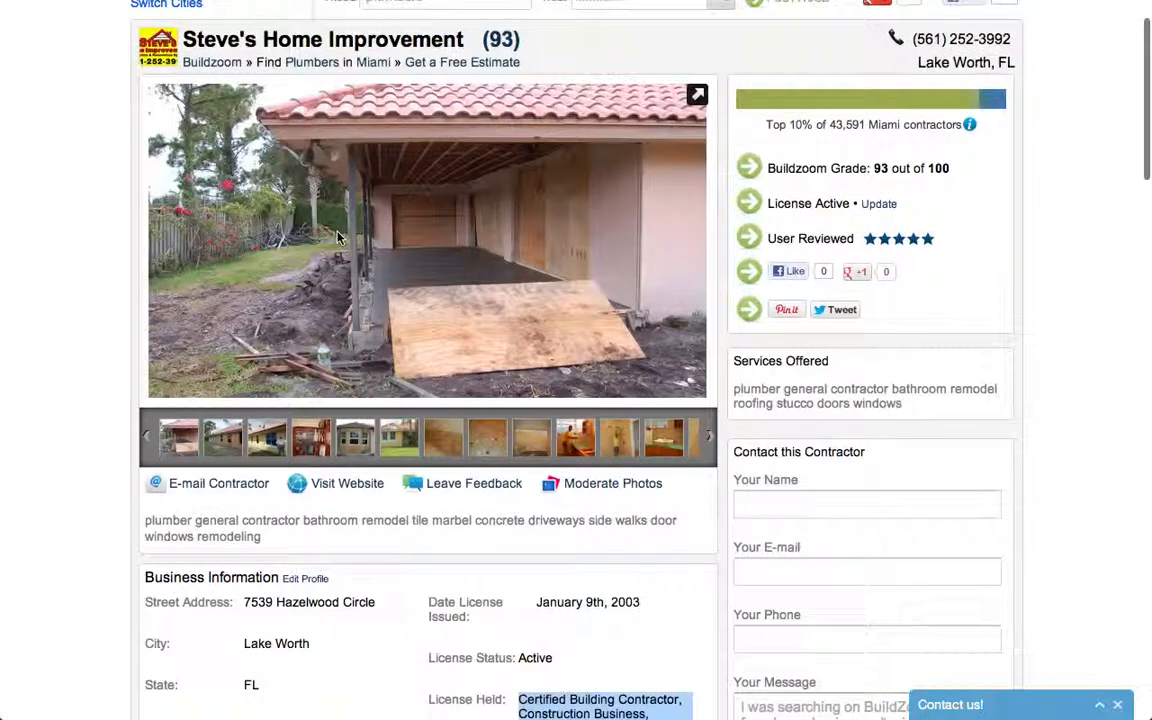
{"action": "left_click", "coordinate": [225, 438]}
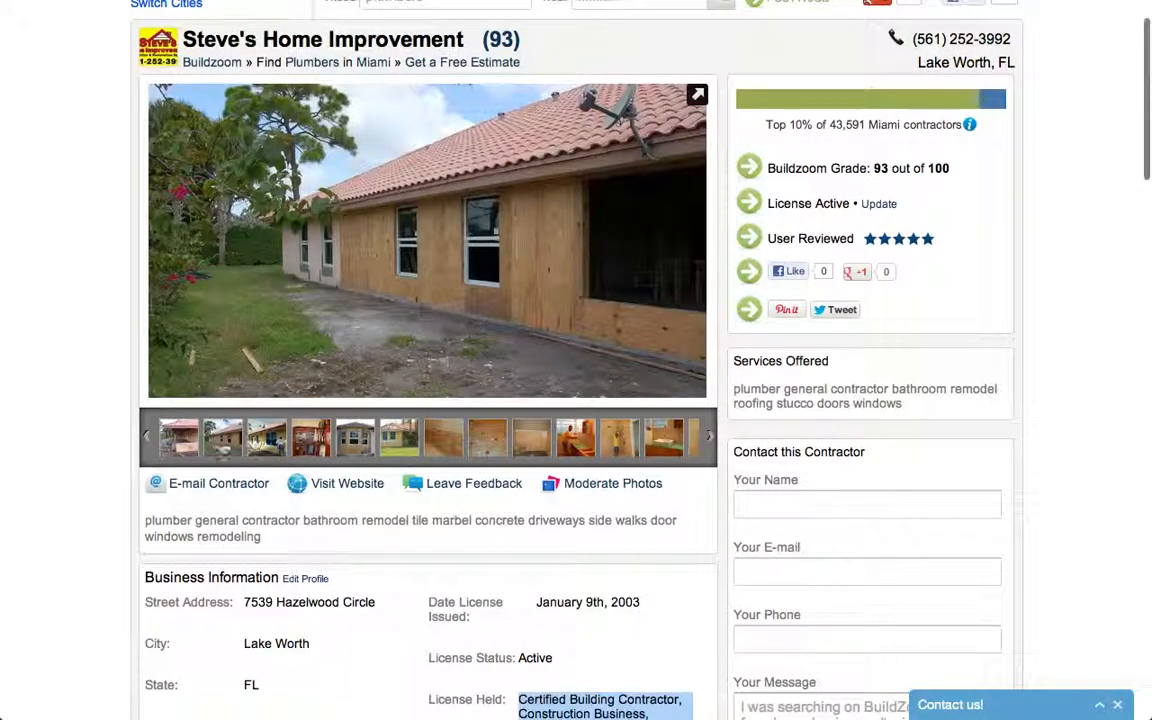
{"action": "left_click", "coordinate": [188, 438]}
{"action": "left_click", "coordinate": [147, 440]}
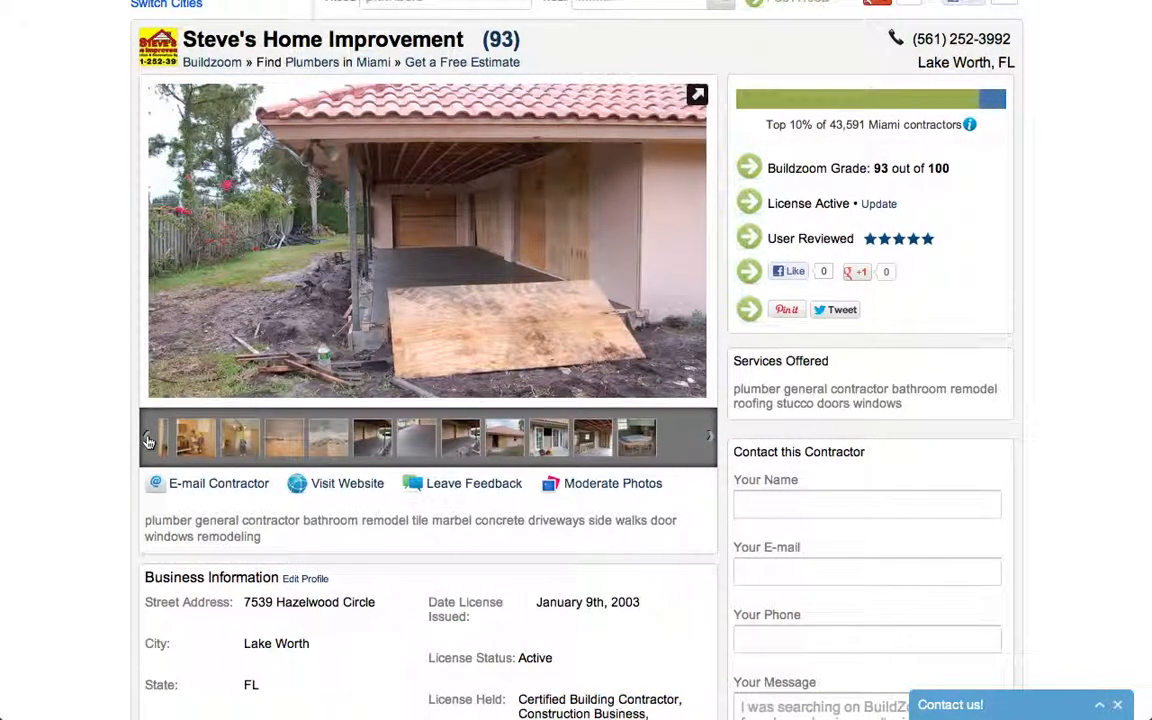
{"action": "left_click", "coordinate": [507, 447]}
{"action": "left_click", "coordinate": [475, 442]}
{"action": "left_click", "coordinate": [386, 438]}
{"action": "left_click", "coordinate": [313, 440]}
{"action": "left_click", "coordinate": [241, 437]}
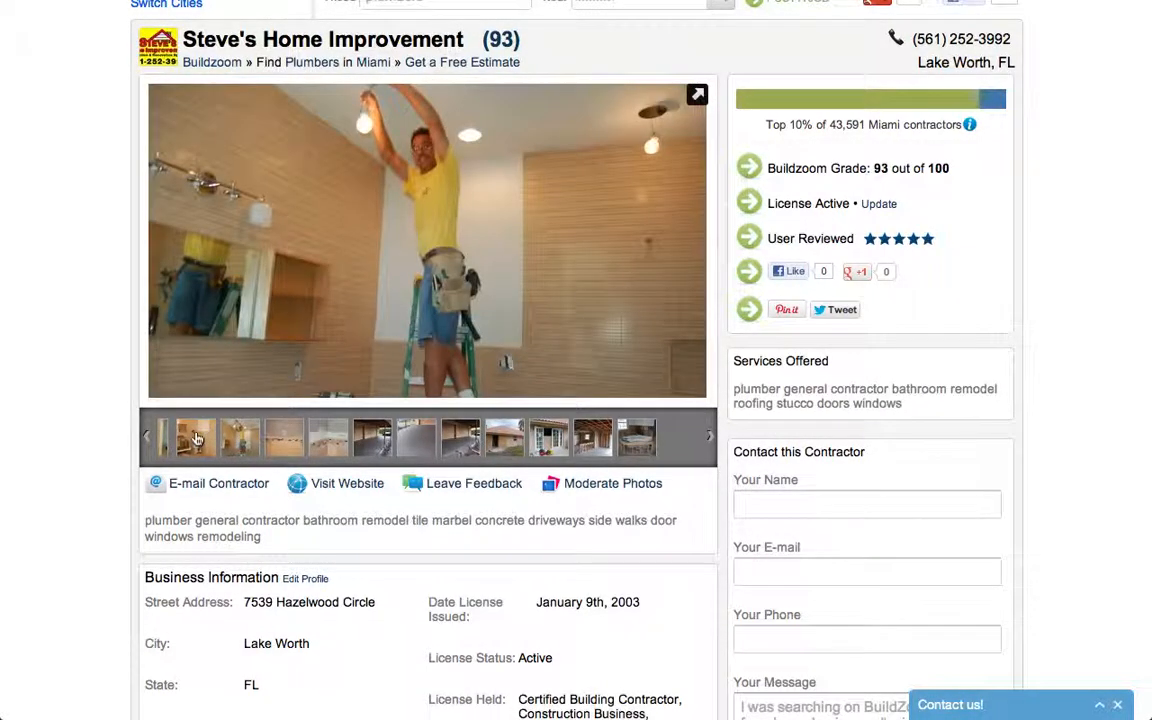
{"action": "left_click", "coordinate": [197, 440]}
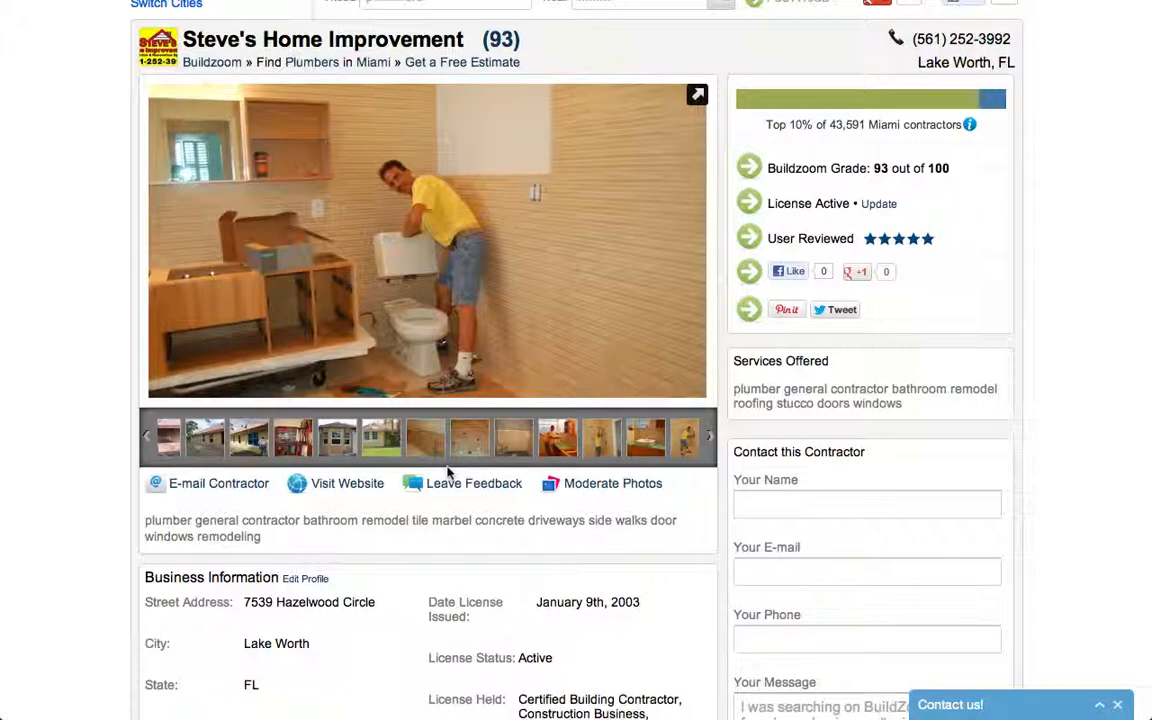
- Select the gallery photo of the yellow house exterior with the tiled roof and enlarge it
{"action": "left_click", "coordinate": [322, 440]}
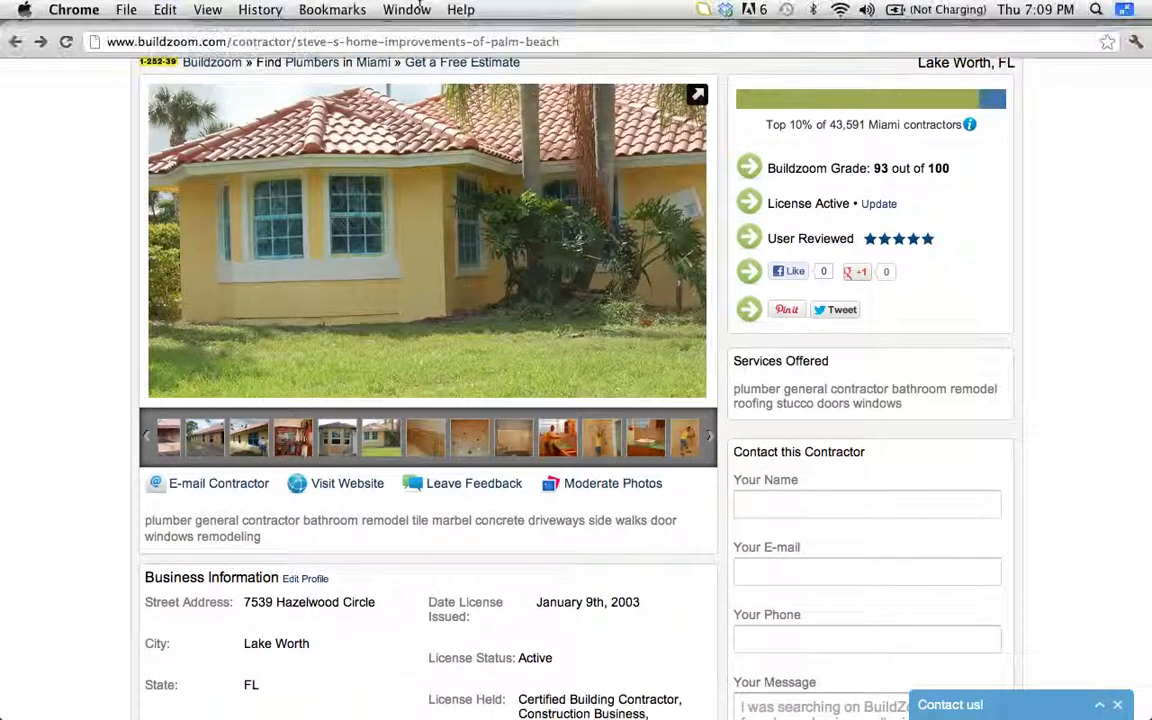
{"action": "left_click", "coordinate": [697, 95]}
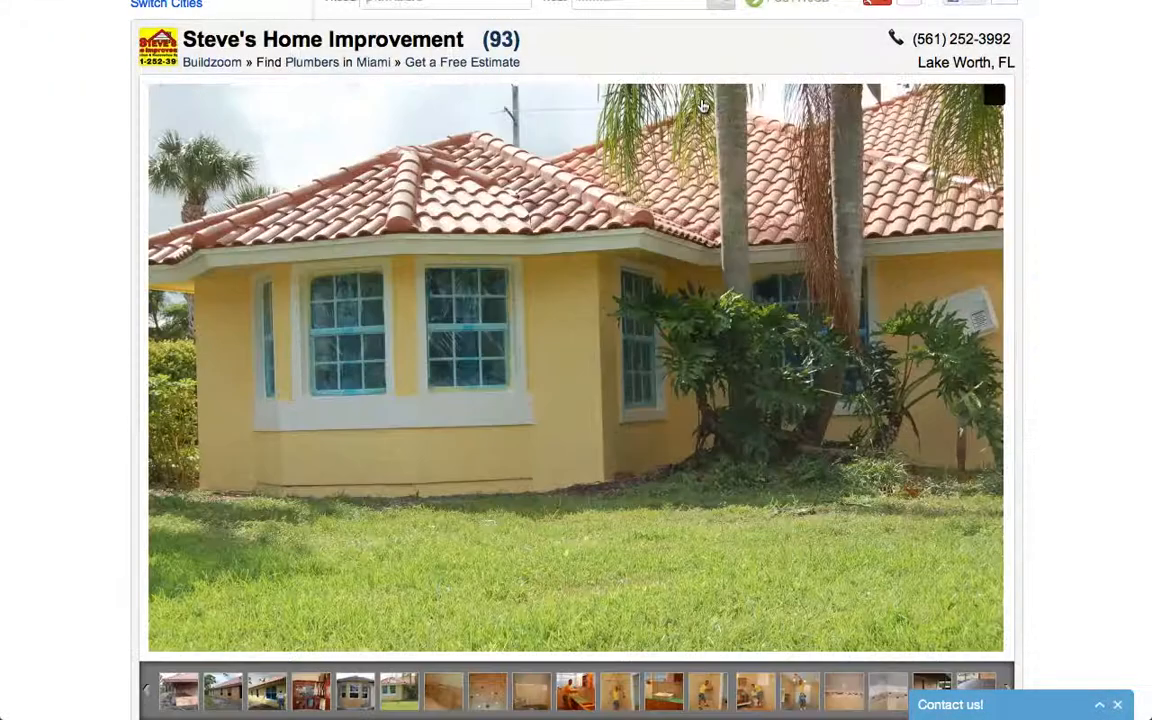
- Save the enlarged photo of the yellow house to the Downloads folder
{"action": "right_click", "coordinate": [537, 304]}
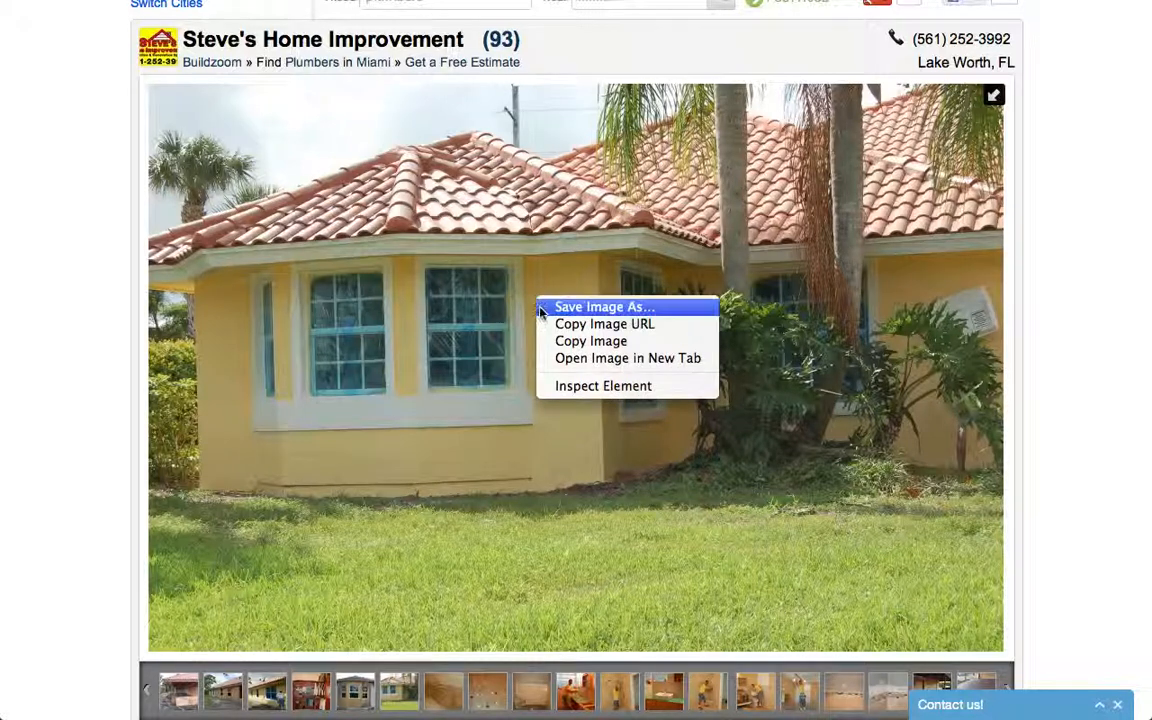
{"action": "left_click", "coordinate": [541, 309]}
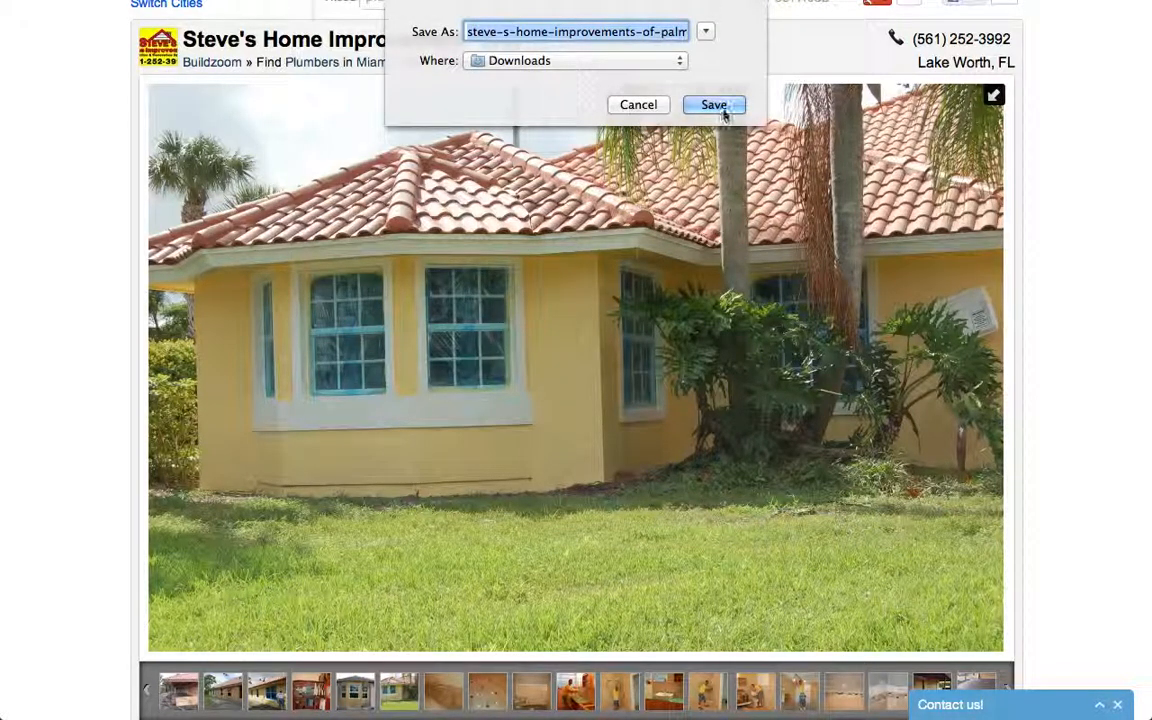
{"action": "left_click", "coordinate": [724, 113]}
{"action": "left_click", "coordinate": [705, 123]}
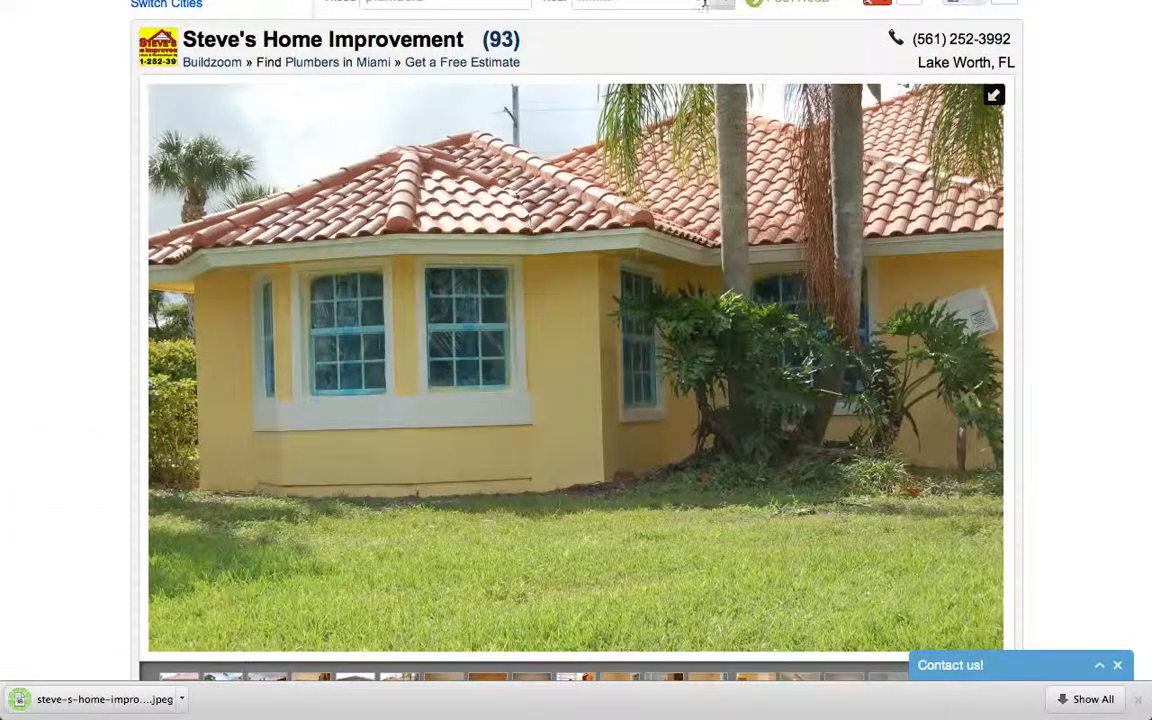
- Upload the saved photo steve-s-home-improvements-of-palm-beach-51471 from Downloads in the new slide's featured image dialog
{"action": "left_click", "coordinate": [592, 50]}
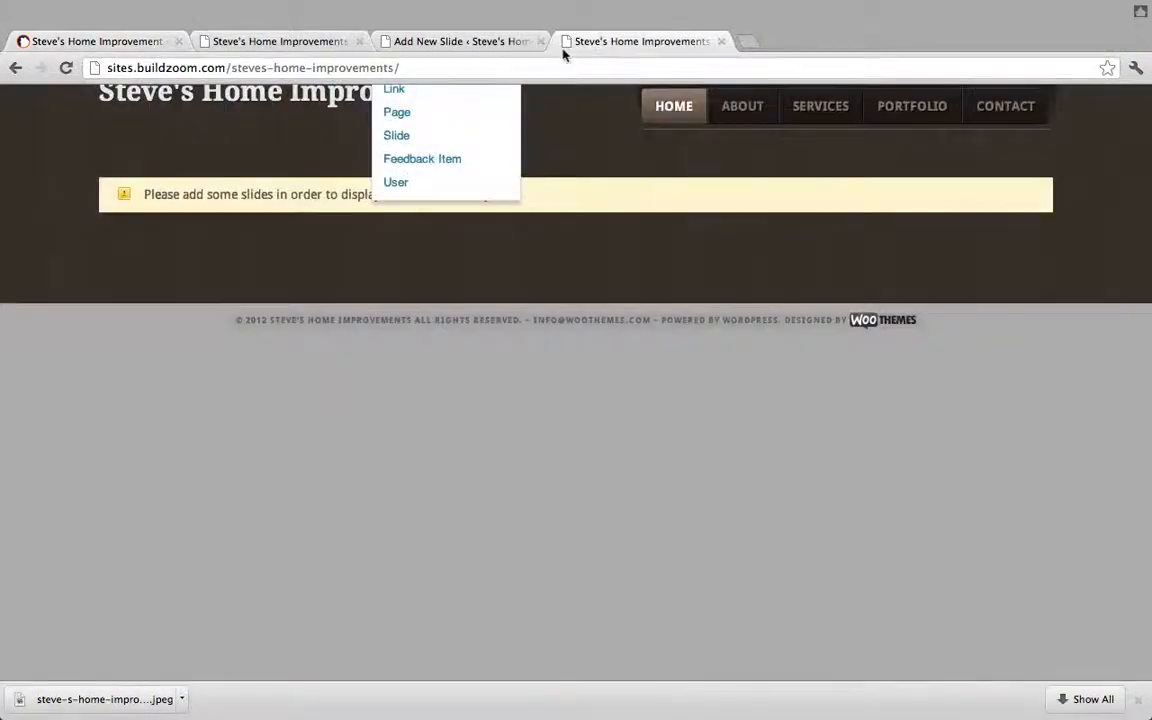
{"action": "left_click", "coordinate": [487, 49]}
{"action": "left_click", "coordinate": [579, 213]}
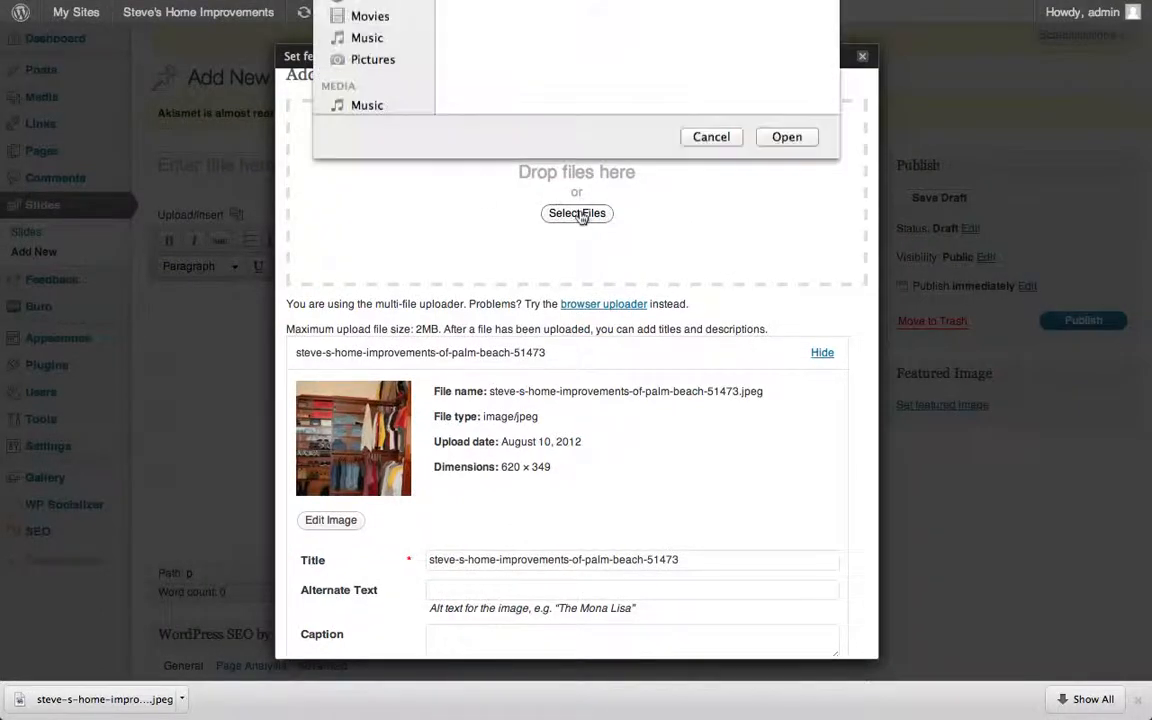
{"action": "double_click", "coordinate": [493, 117]}
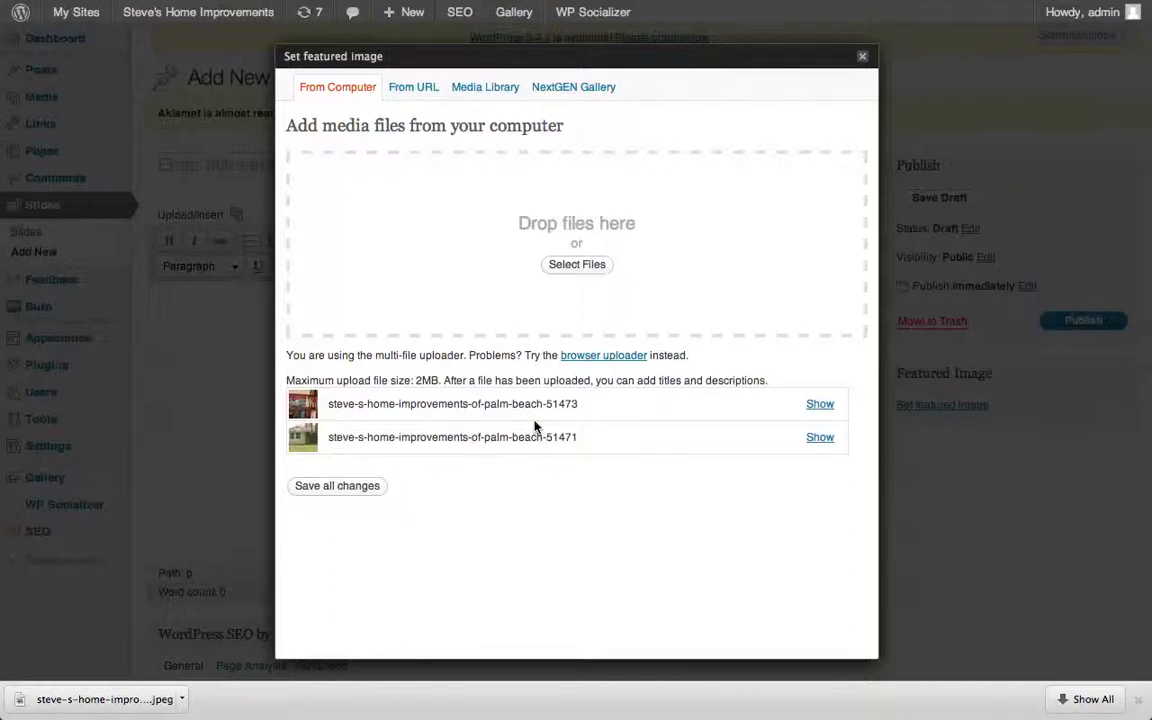
- Set the yellow house photo as the slide's featured image and publish the slide
{"action": "left_click", "coordinate": [820, 437]}
{"action": "scroll", "coordinate": [622, 419], "scroll_direction": "down", "scroll_amount": 2}
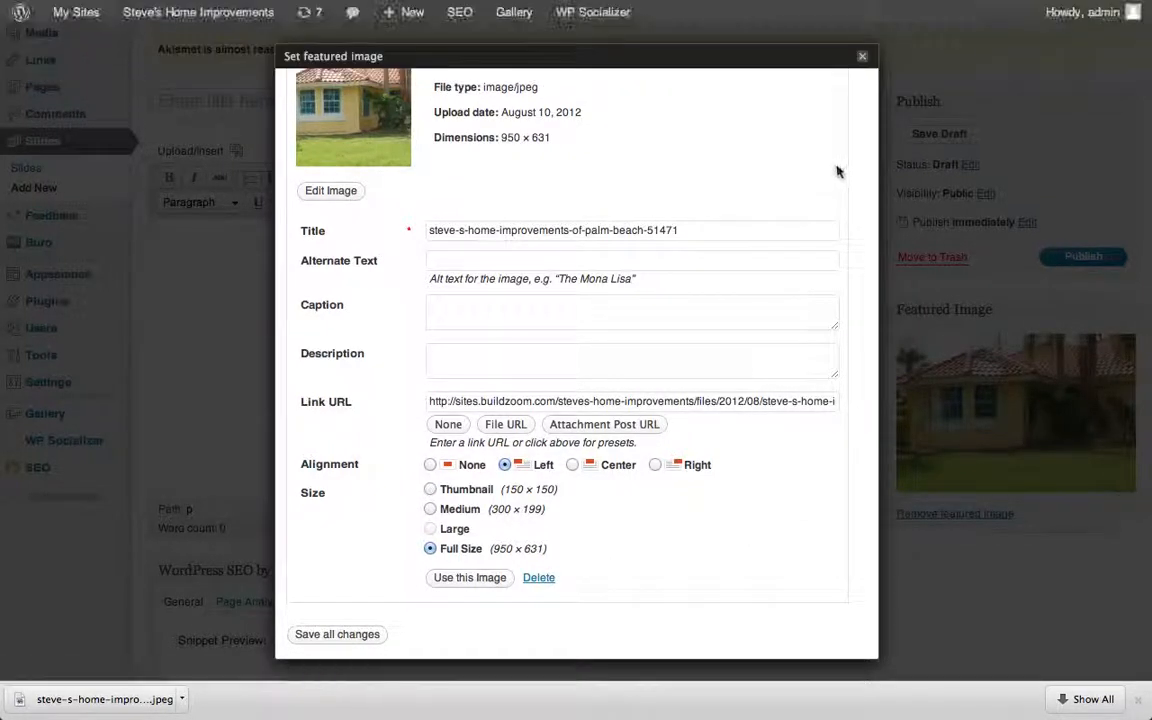
{"action": "left_click", "coordinate": [862, 56]}
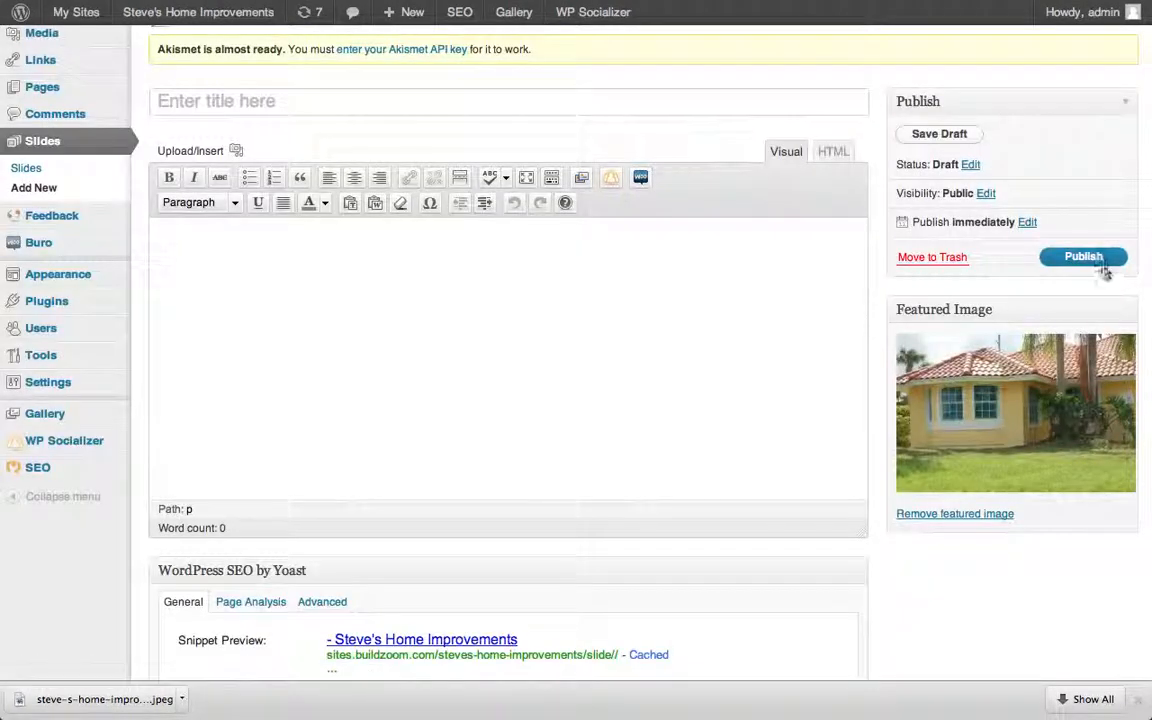
{"action": "left_click", "coordinate": [1104, 266]}
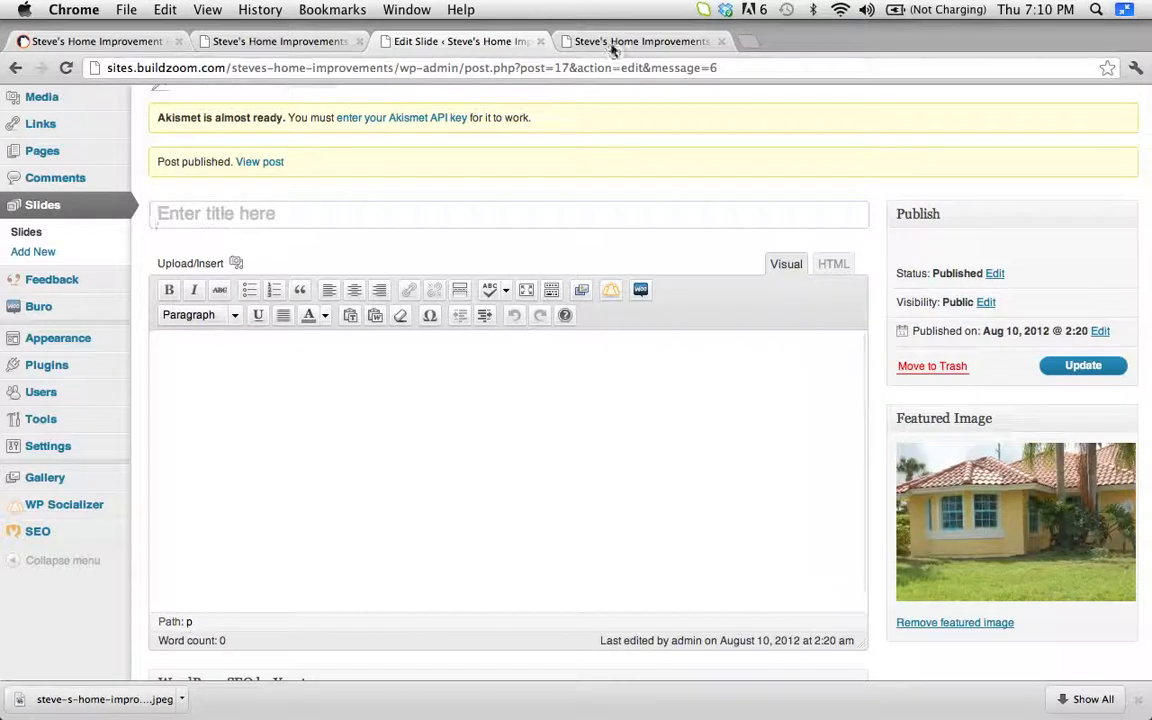
- Reload the live homepage and check how the slide image and the area below it display
{"action": "left_click", "coordinate": [613, 44]}
{"action": "left_click", "coordinate": [66, 67]}
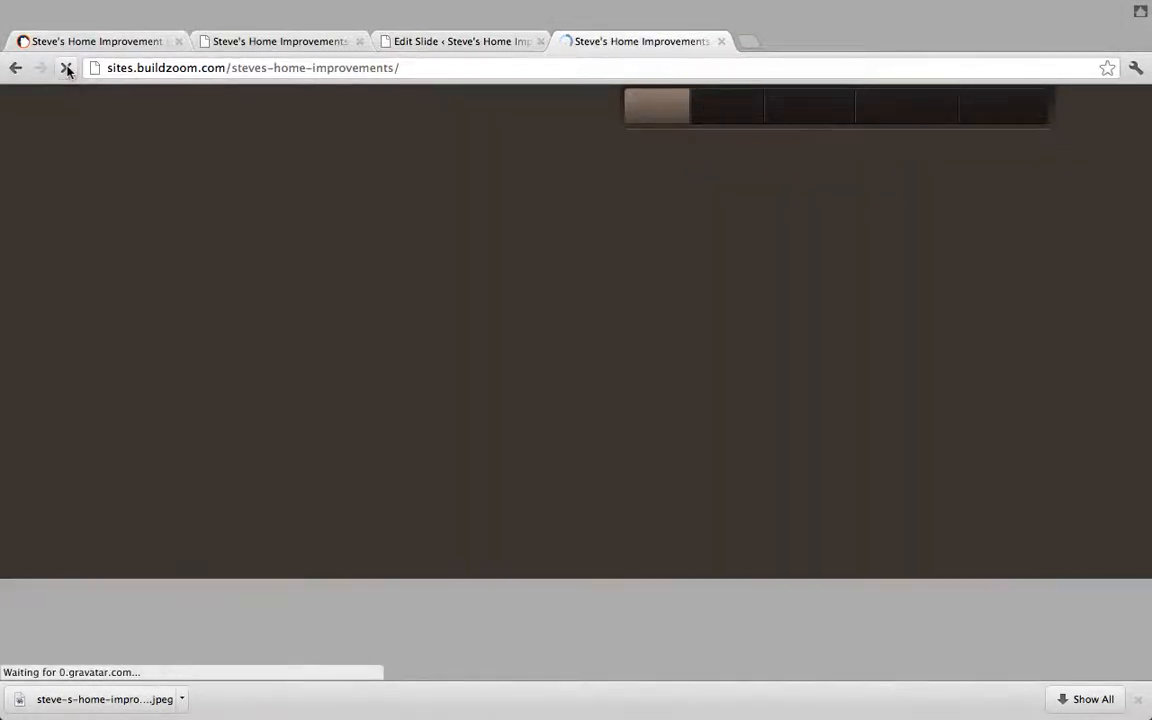
{"action": "scroll", "coordinate": [538, 410], "scroll_direction": "down", "scroll_amount": 4}
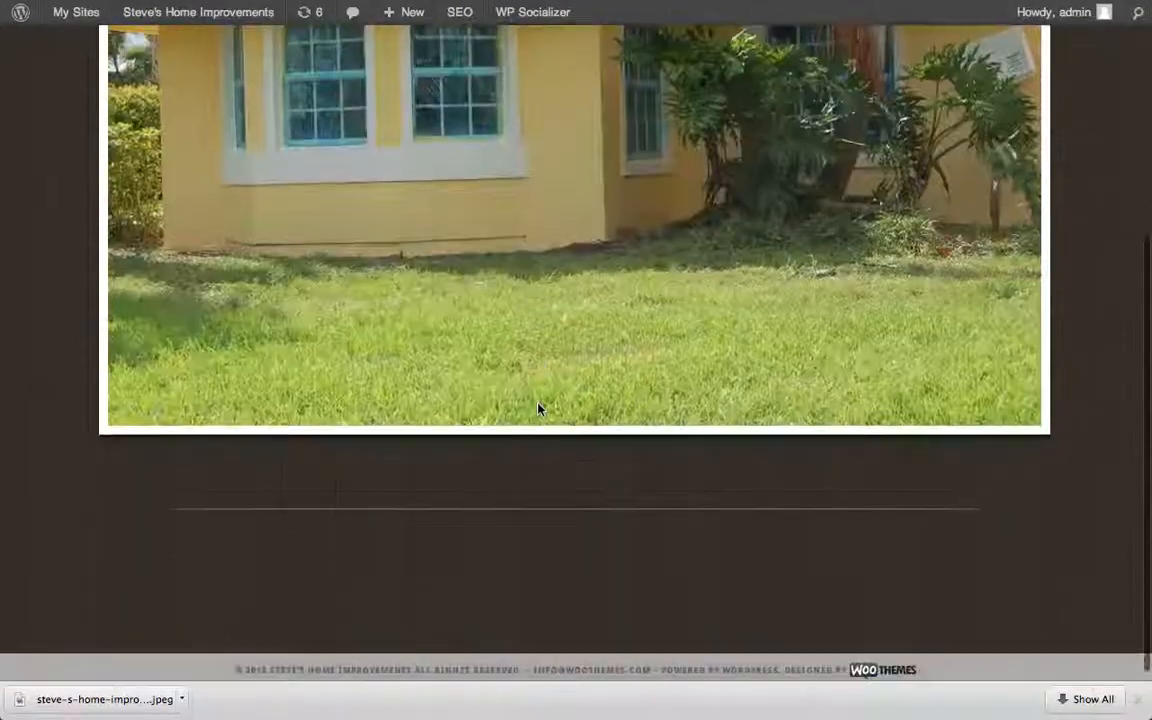
{"action": "scroll", "coordinate": [538, 410], "scroll_direction": "up", "scroll_amount": 3}
{"action": "scroll", "coordinate": [538, 410], "scroll_direction": "down", "scroll_amount": 4}
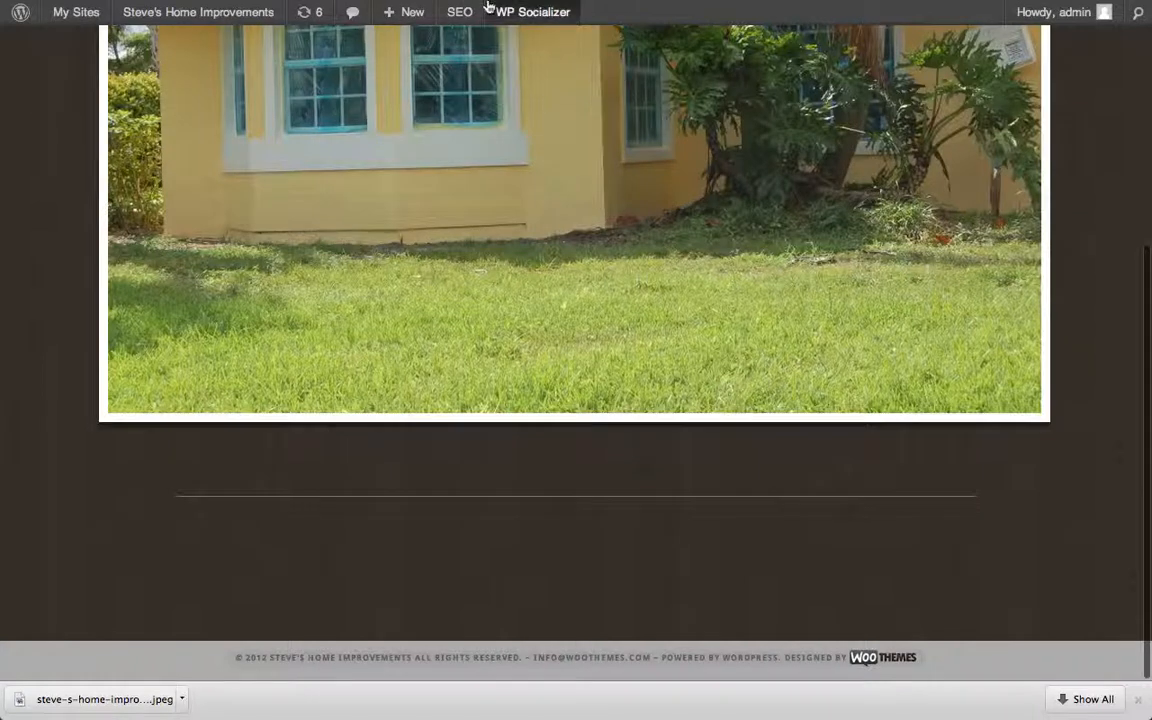
- Review the headline and introductory text on the contractor's existing website for wording to use on the homepage
{"action": "mouse_move", "coordinate": [478, 10]}
{"action": "left_click", "coordinate": [463, 41]}
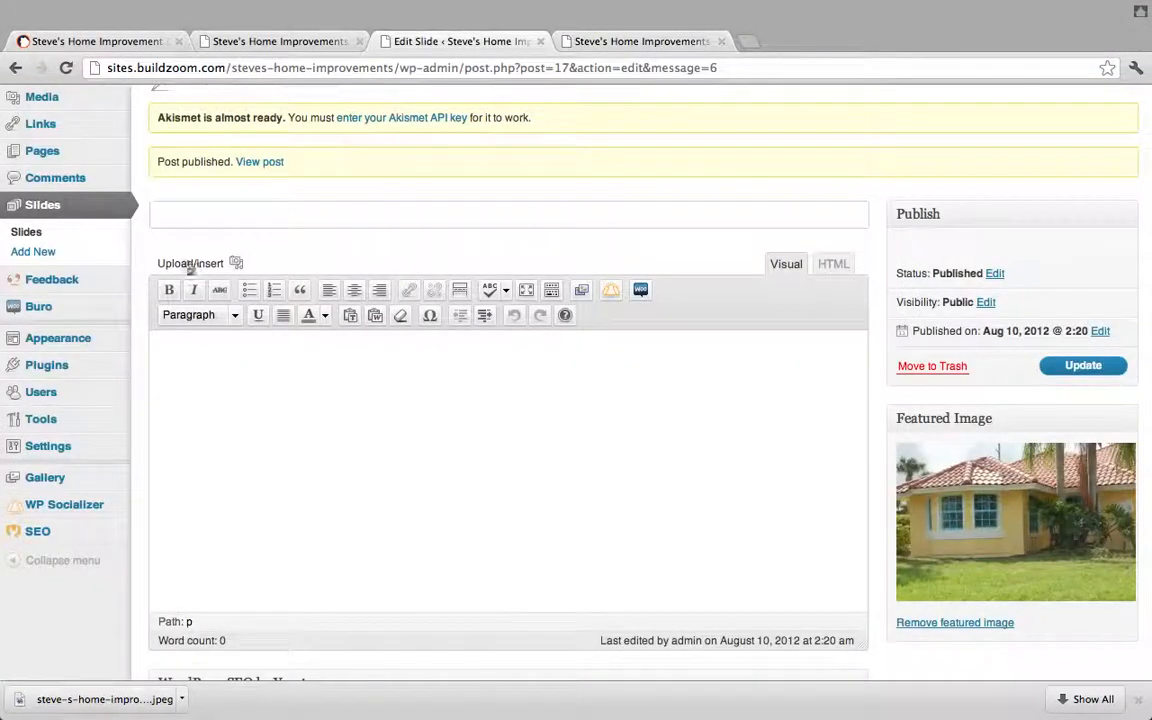
{"action": "mouse_move", "coordinate": [57, 313]}
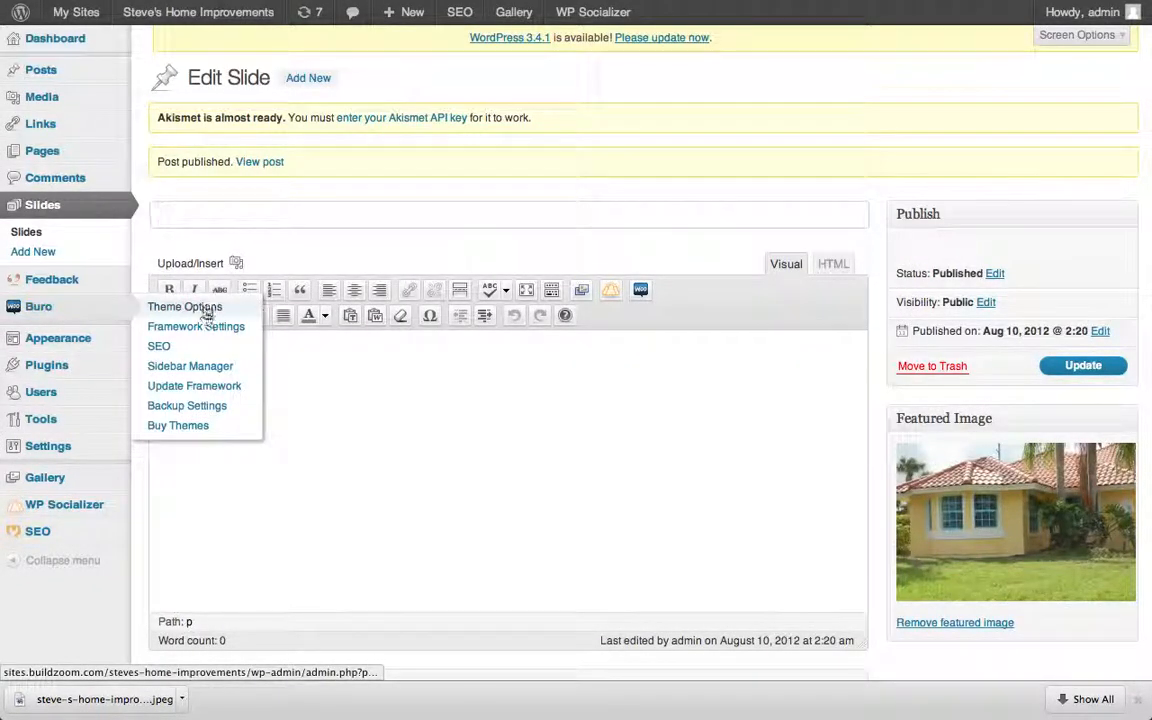
{"action": "mouse_move", "coordinate": [236, 22]}
{"action": "left_click", "coordinate": [294, 40]}
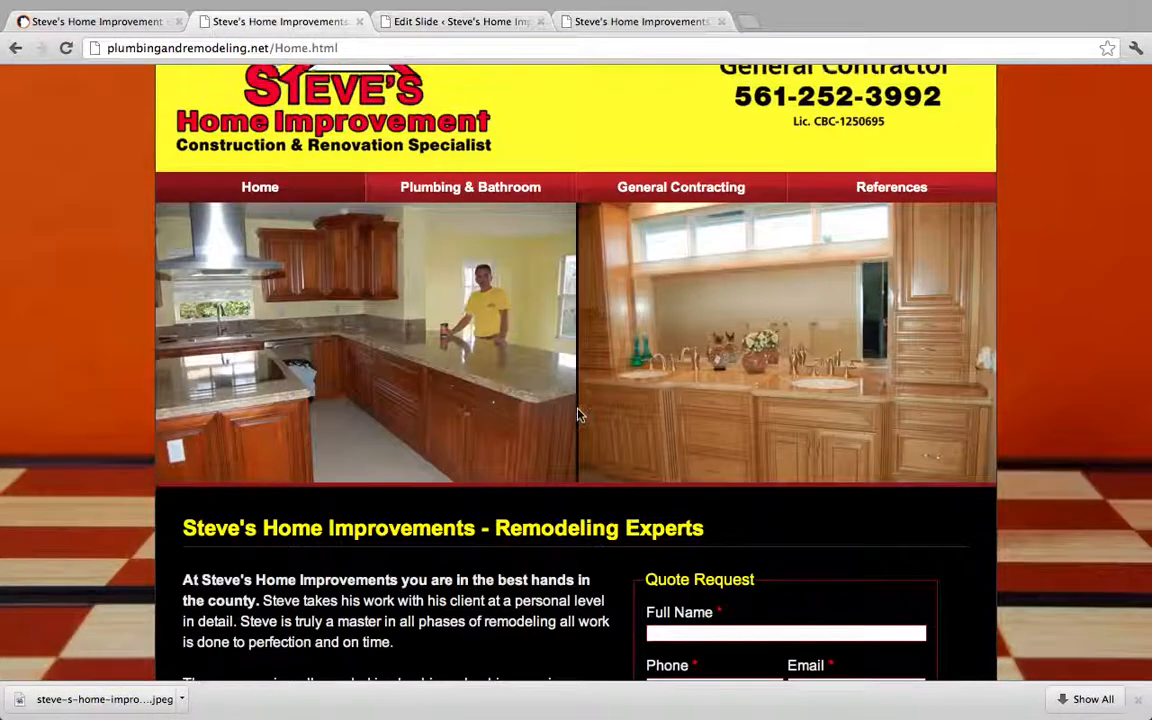
{"action": "scroll", "coordinate": [519, 366], "scroll_direction": "down", "scroll_amount": 5}
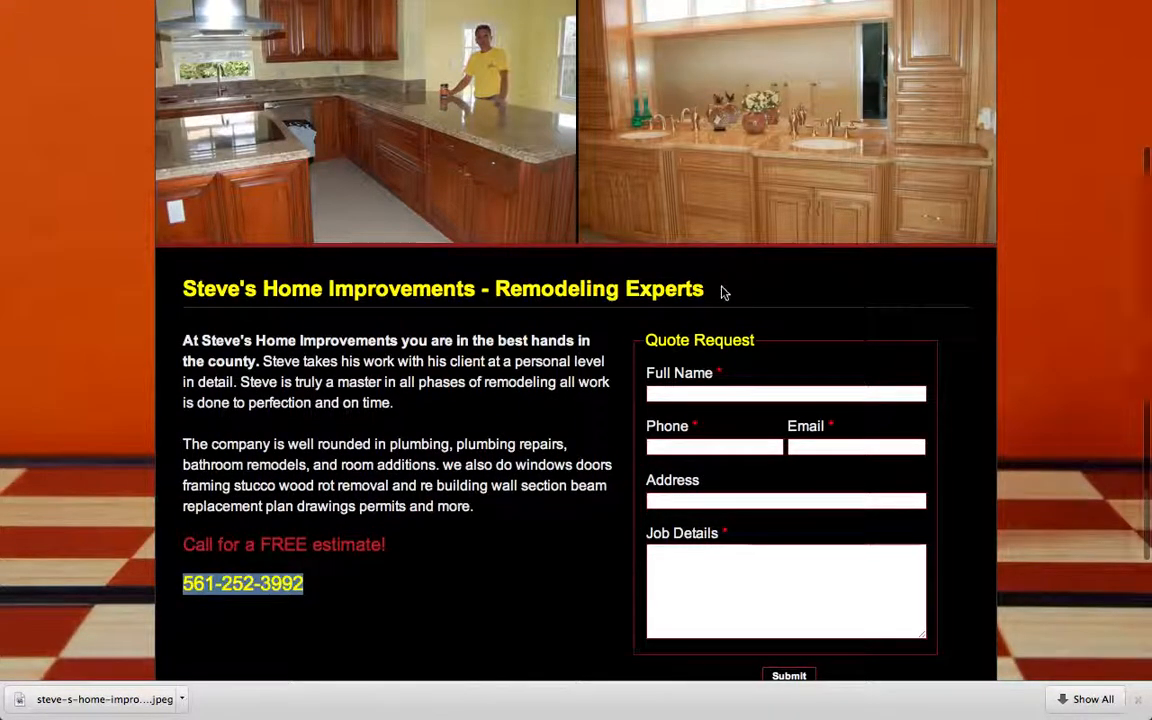
{"action": "left_click_drag", "start_coordinate": [724, 292], "coordinate": [241, 288]}
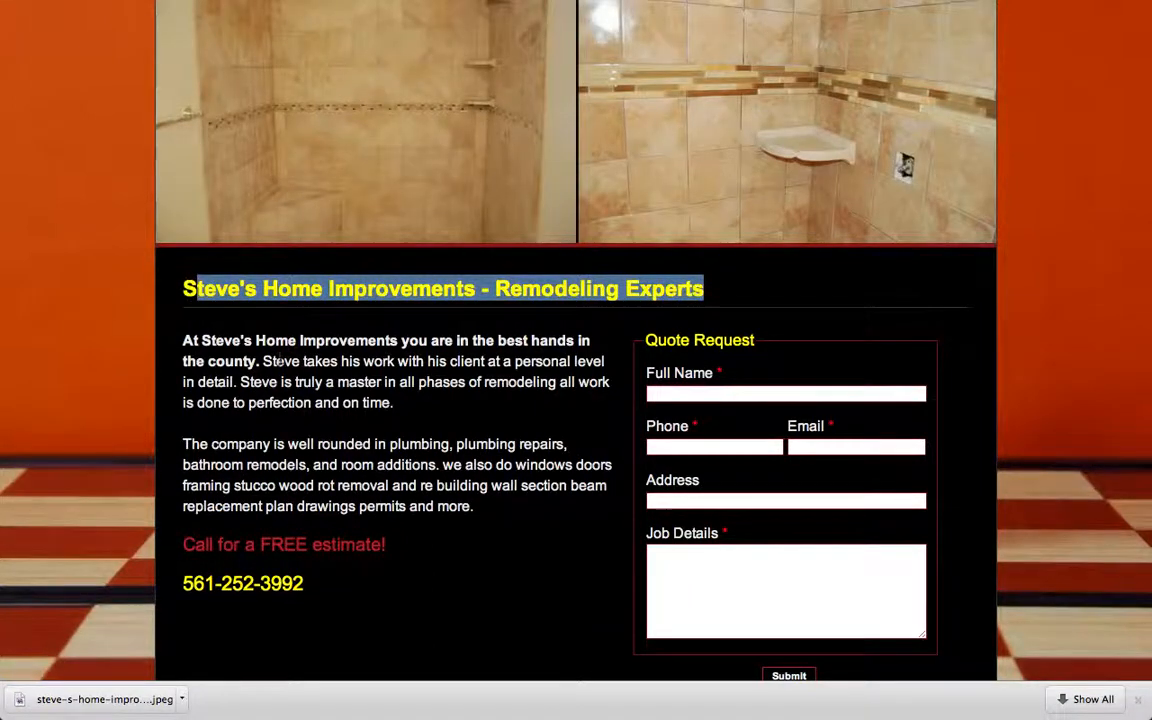
{"action": "left_click", "coordinate": [280, 361]}
{"action": "mouse_move", "coordinate": [640, 5]}
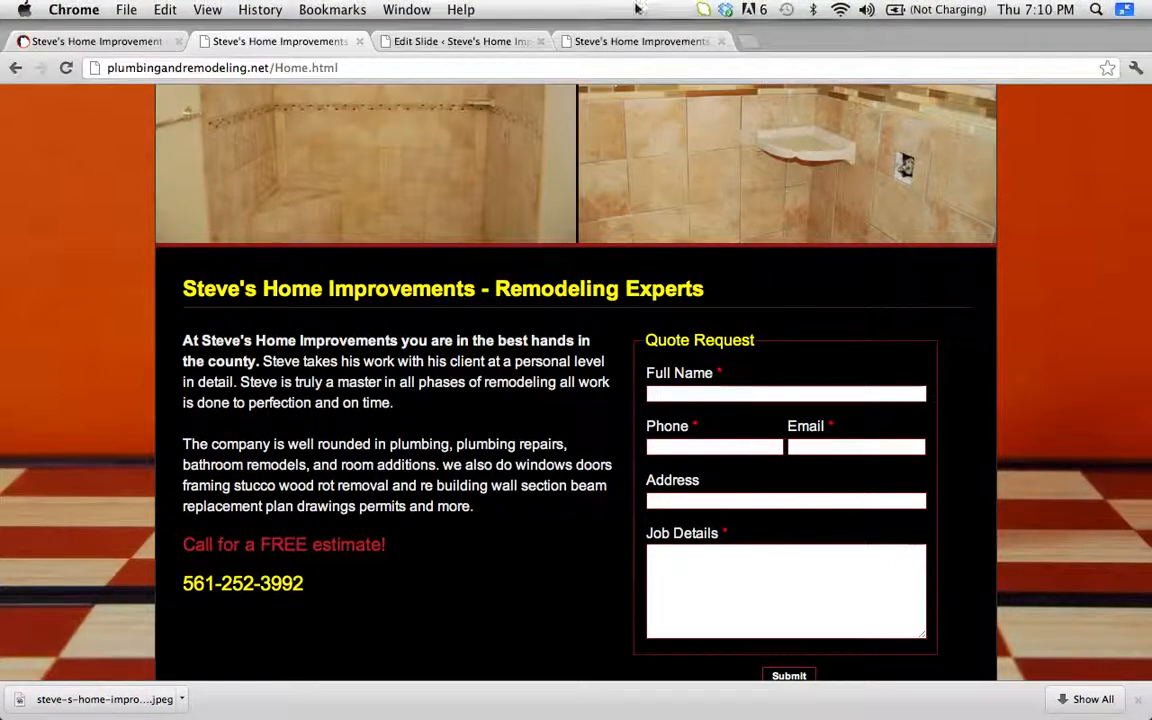
{"action": "left_click", "coordinate": [580, 40]}
- Enable the homepage banner panel in the Buro theme options and set the banner title to "Steve's Home Remodeling"
{"action": "left_click", "coordinate": [460, 41]}
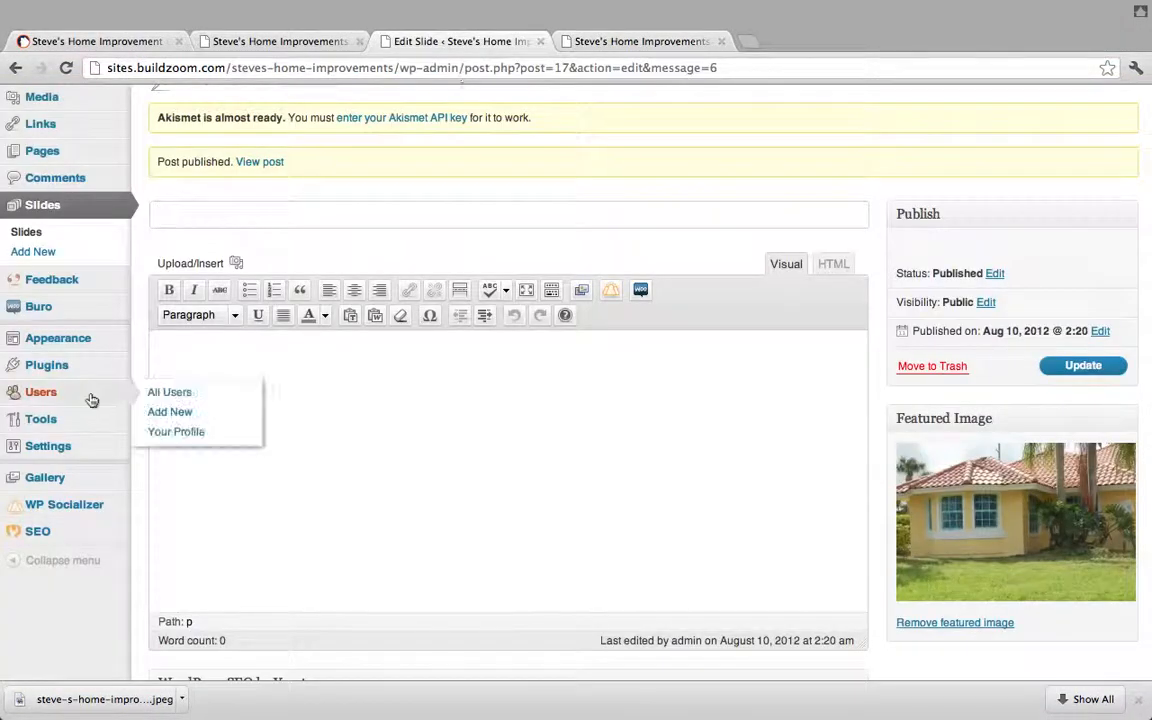
{"action": "mouse_move", "coordinate": [79, 315]}
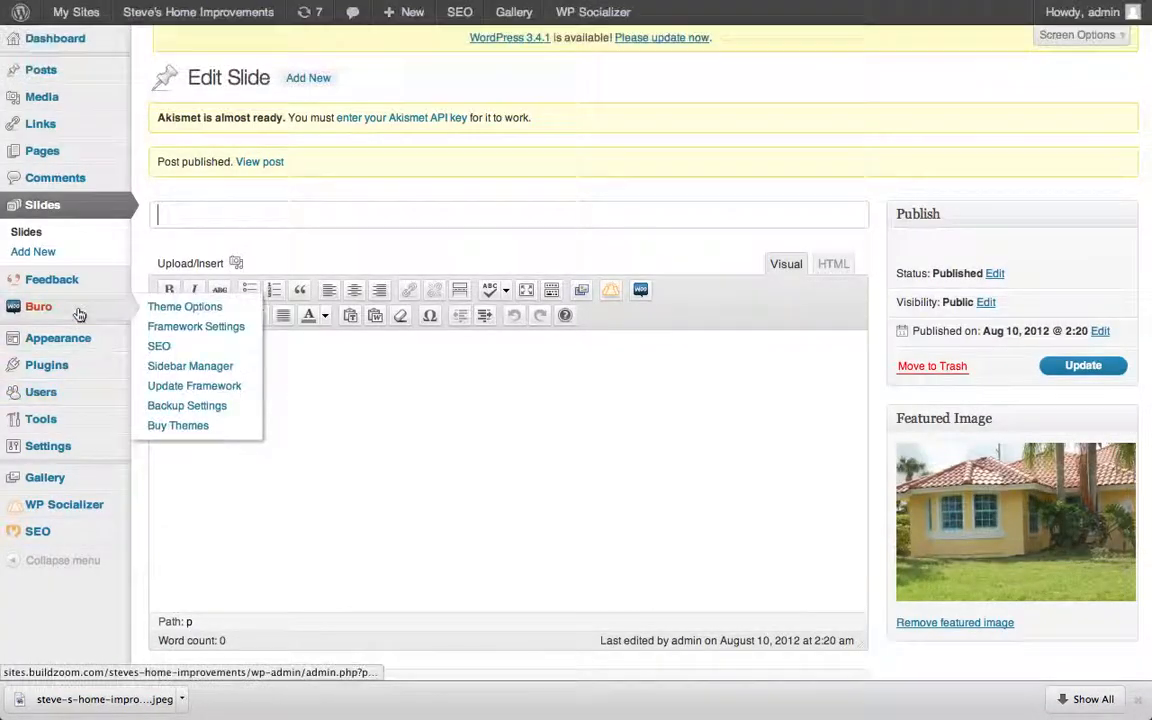
{"action": "left_click", "coordinate": [183, 307]}
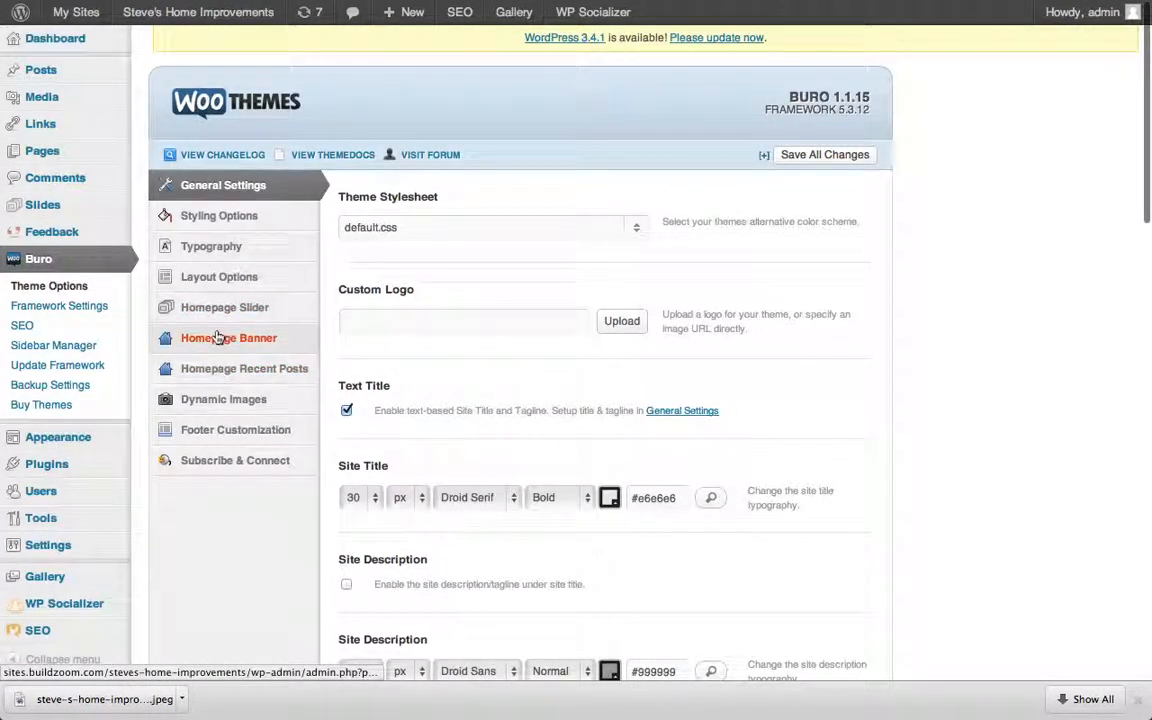
{"action": "left_click", "coordinate": [217, 338]}
{"action": "left_click", "coordinate": [345, 222]}
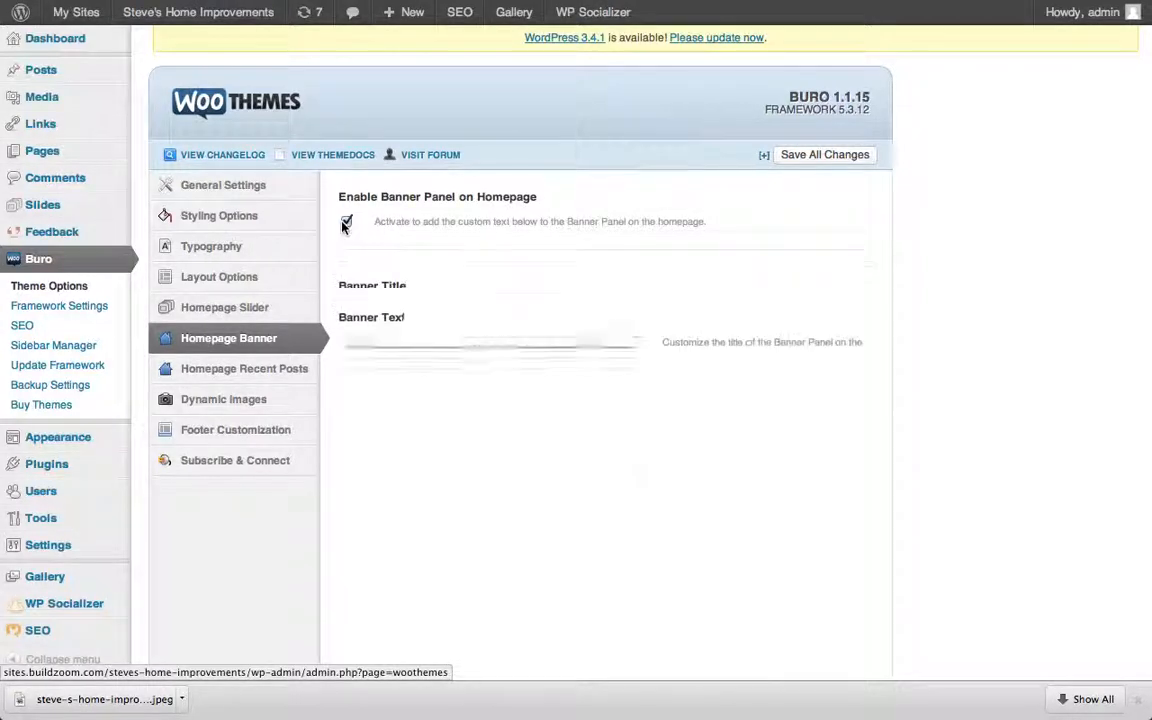
{"action": "triple_click", "coordinate": [461, 310]}
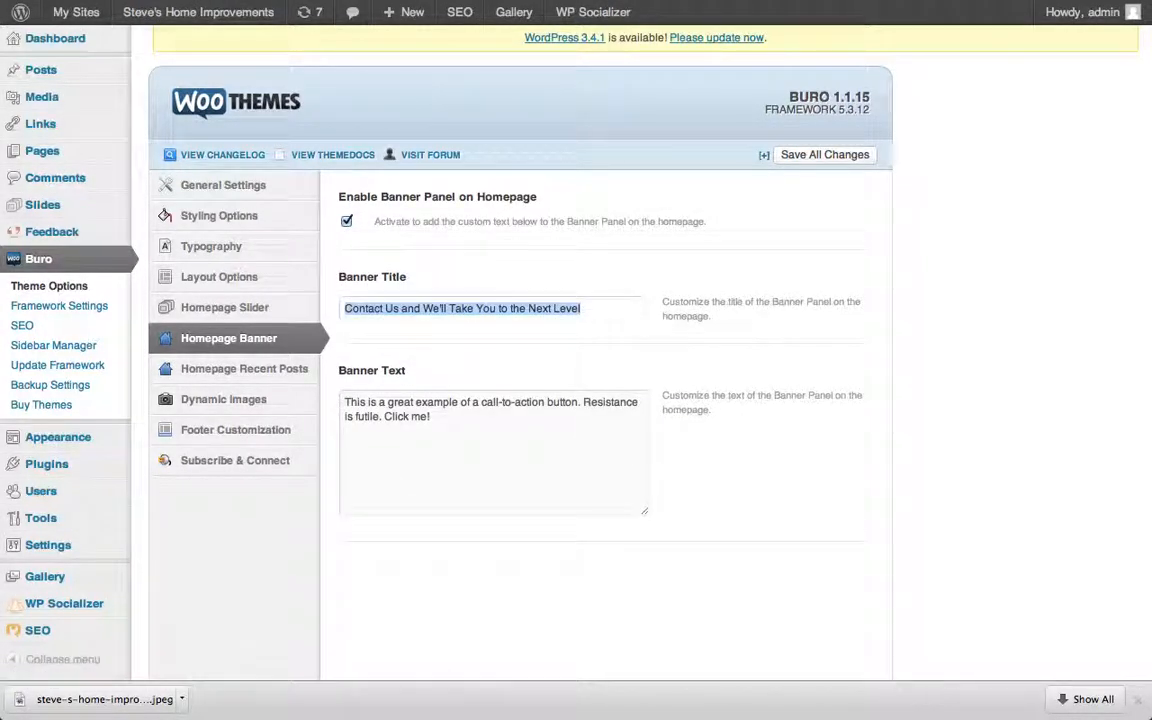
{"action": "type", "text": "Steve's Home Remodeling"}
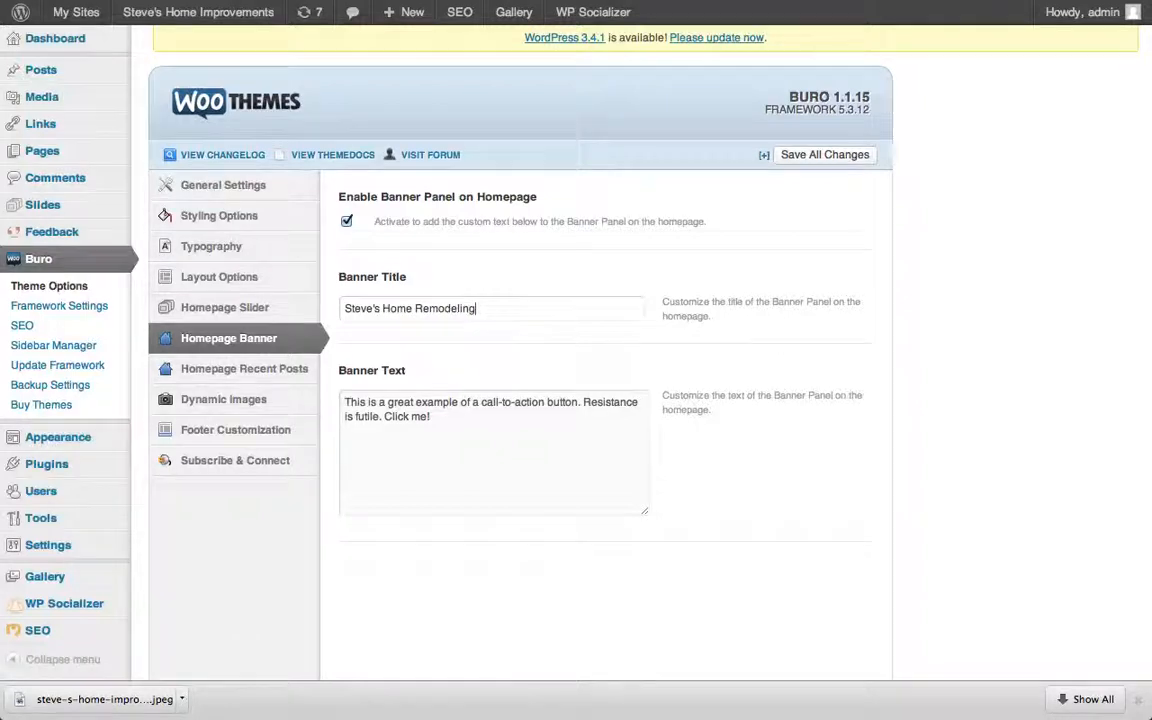
- Replace the banner text with "Contact us for a free estimate"
{"action": "key", "text": "Tab"}
{"action": "key", "text": "super+a"}
{"action": "type", "text": "Cont"}
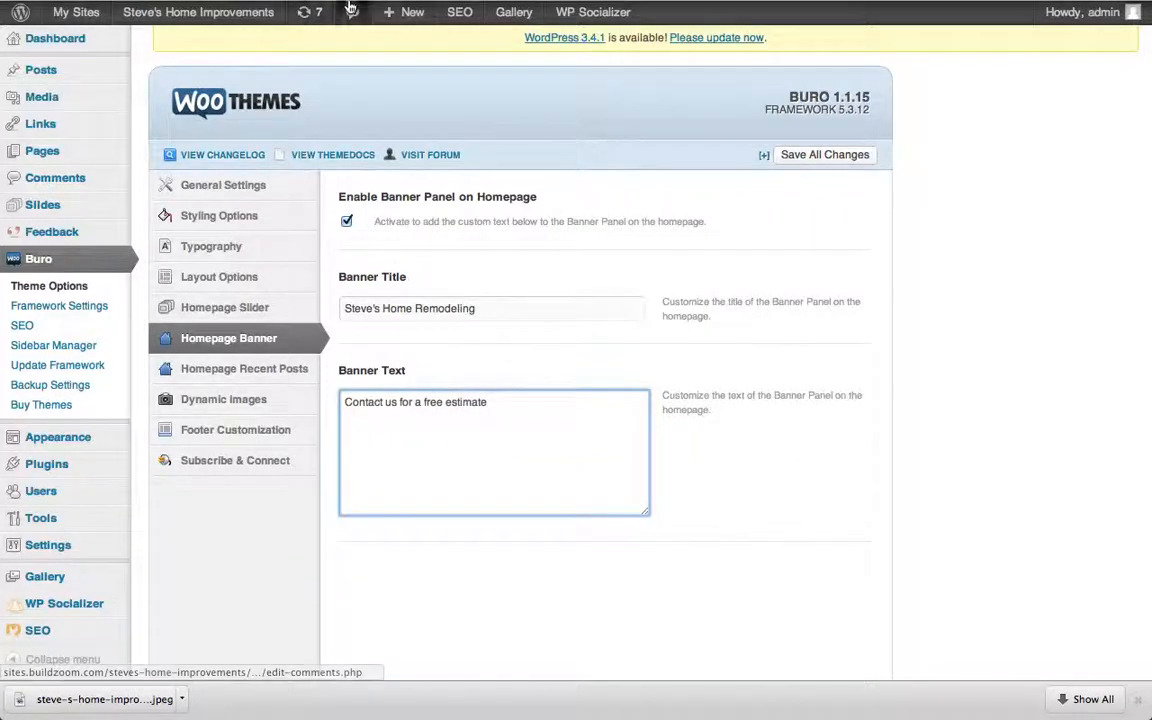
- Copy the phone number from the contractor's existing website into the banner text as an h1 heading on a new line, and save the theme options
{"action": "left_click", "coordinate": [274, 37]}
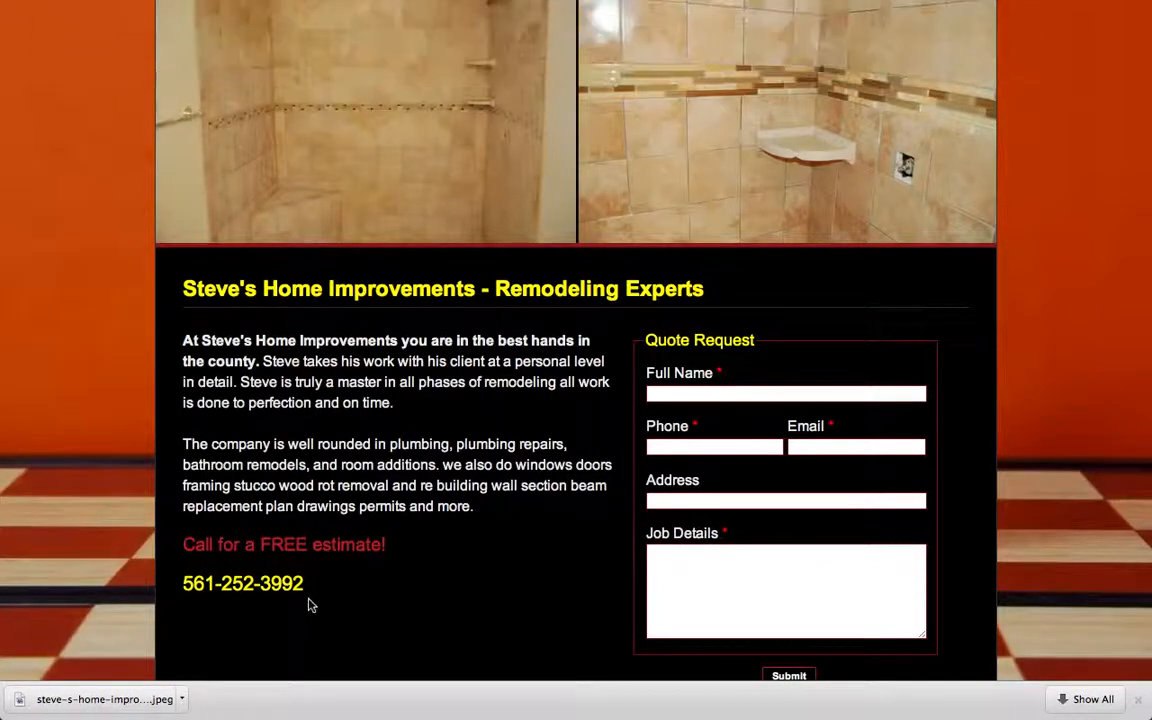
{"action": "left_click_drag", "start_coordinate": [316, 586], "coordinate": [182, 588]}
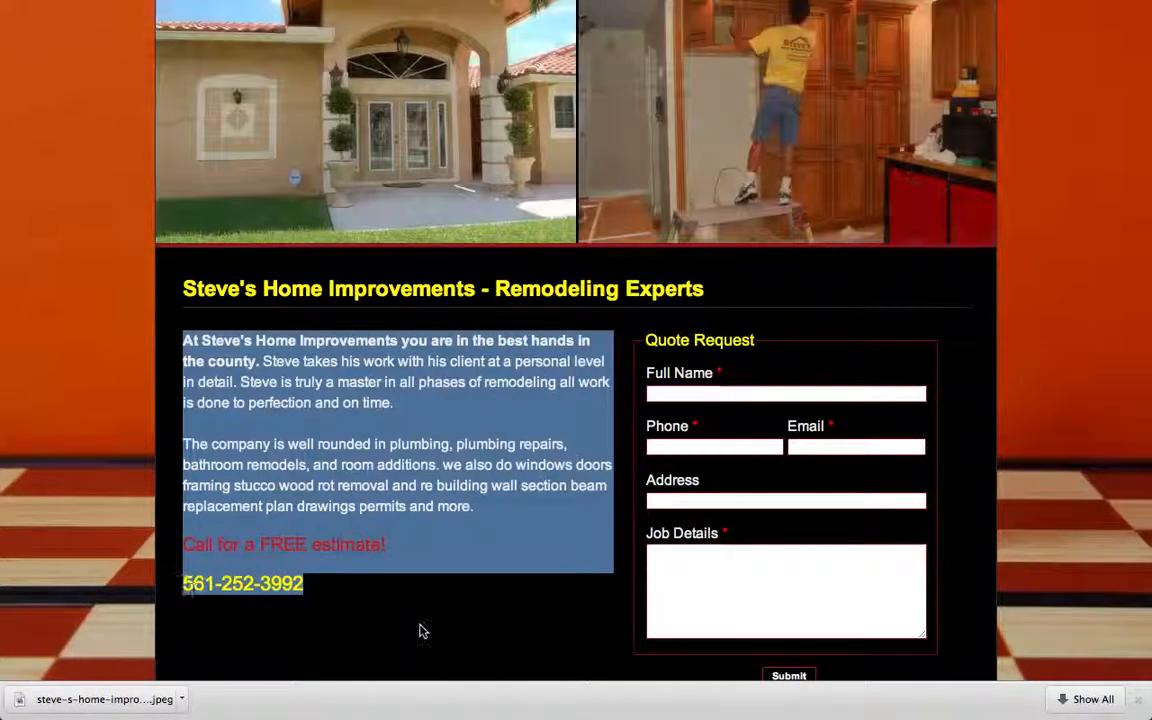
{"action": "left_click", "coordinate": [421, 627]}
{"action": "left_click_drag", "start_coordinate": [312, 585], "coordinate": [182, 582]}
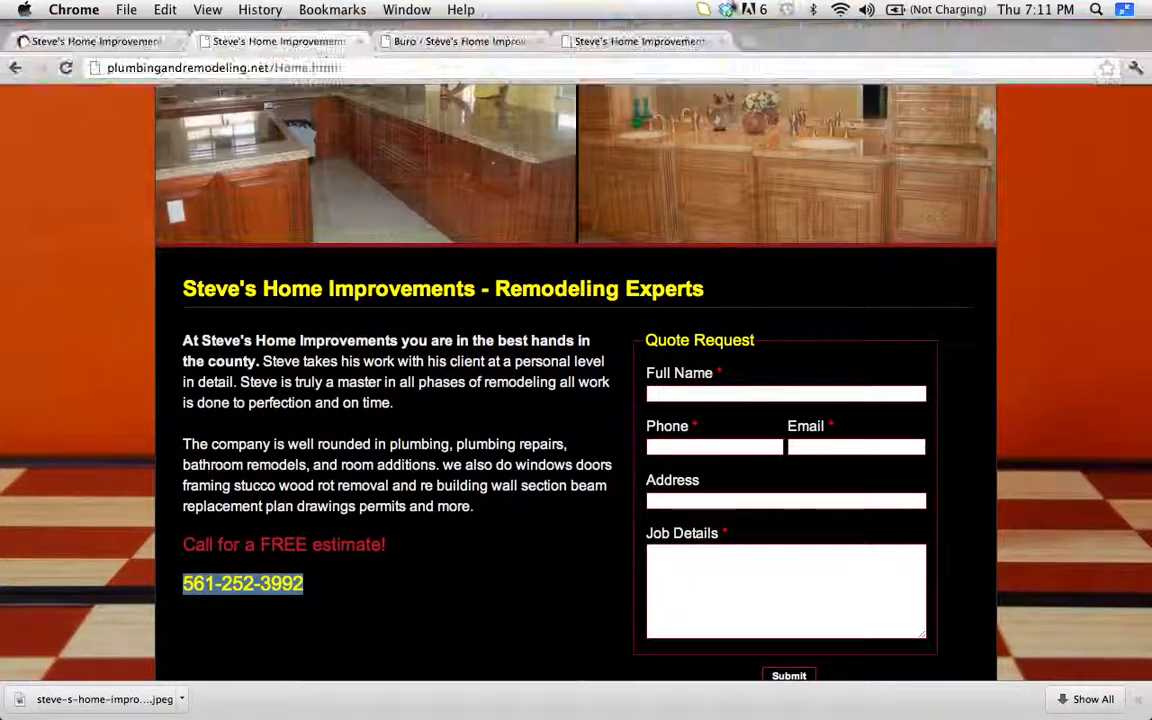
{"action": "left_click", "coordinate": [462, 42]}
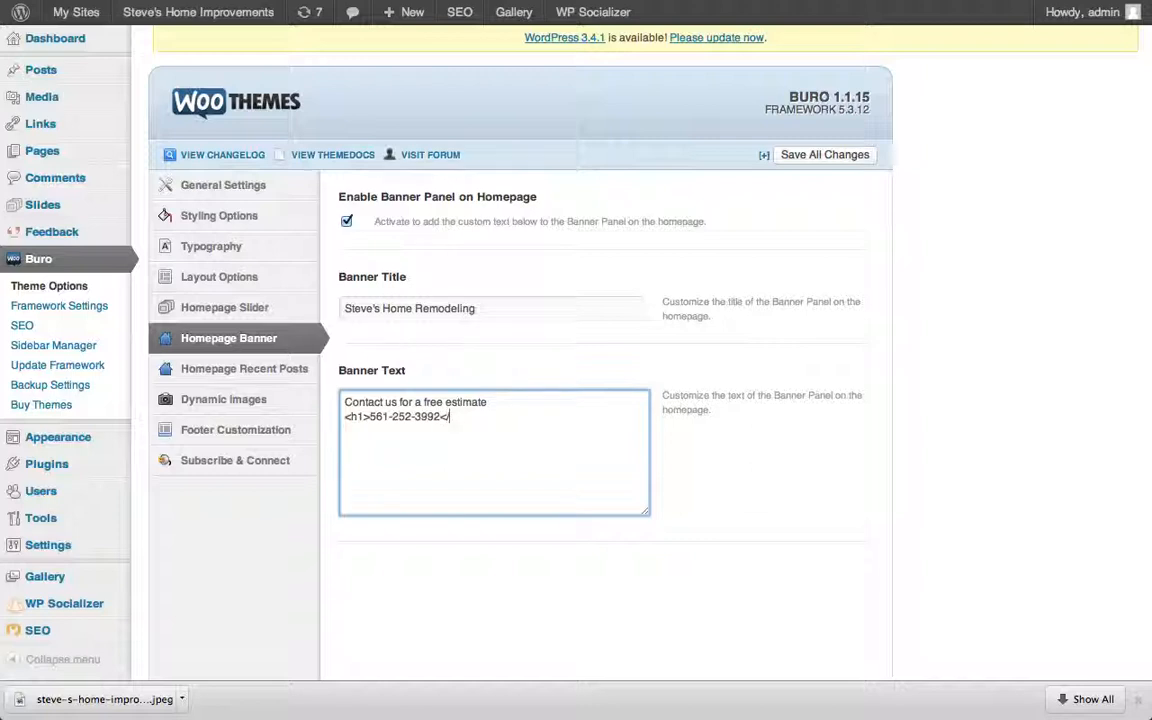
{"action": "left_click", "coordinate": [818, 160]}
- Reload the live homepage and check the banner panel below the slider and the footer
{"action": "mouse_move", "coordinate": [616, 5]}
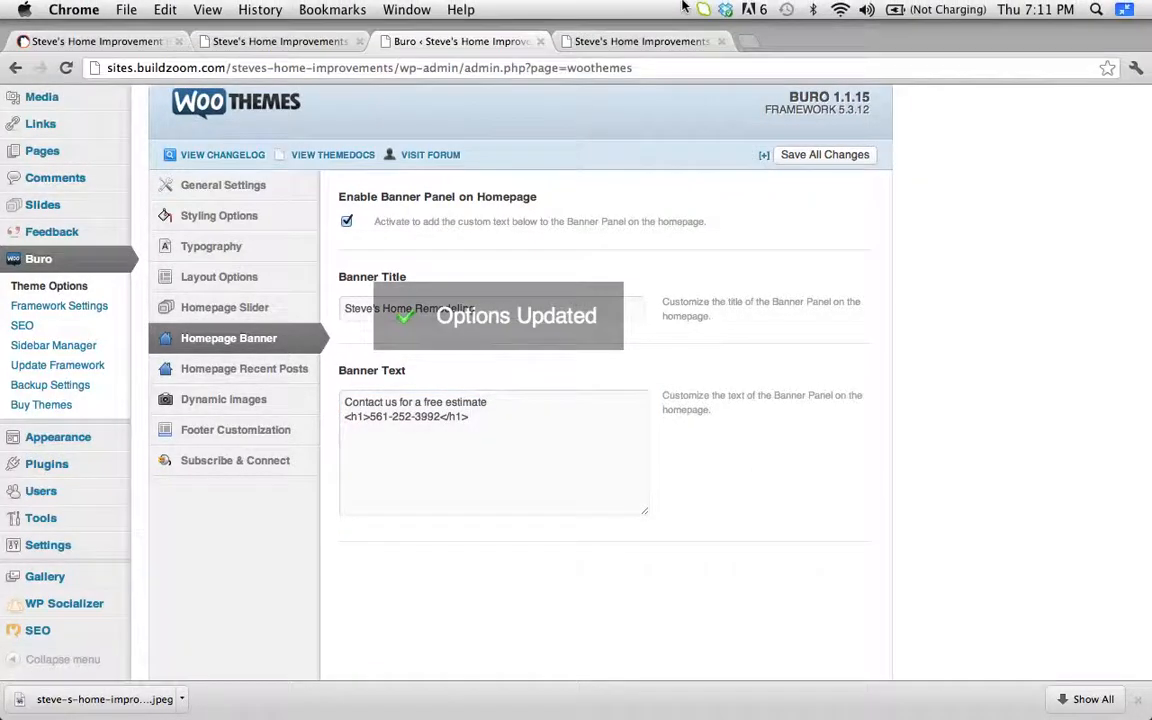
{"action": "left_click", "coordinate": [600, 45]}
{"action": "left_click", "coordinate": [66, 67]}
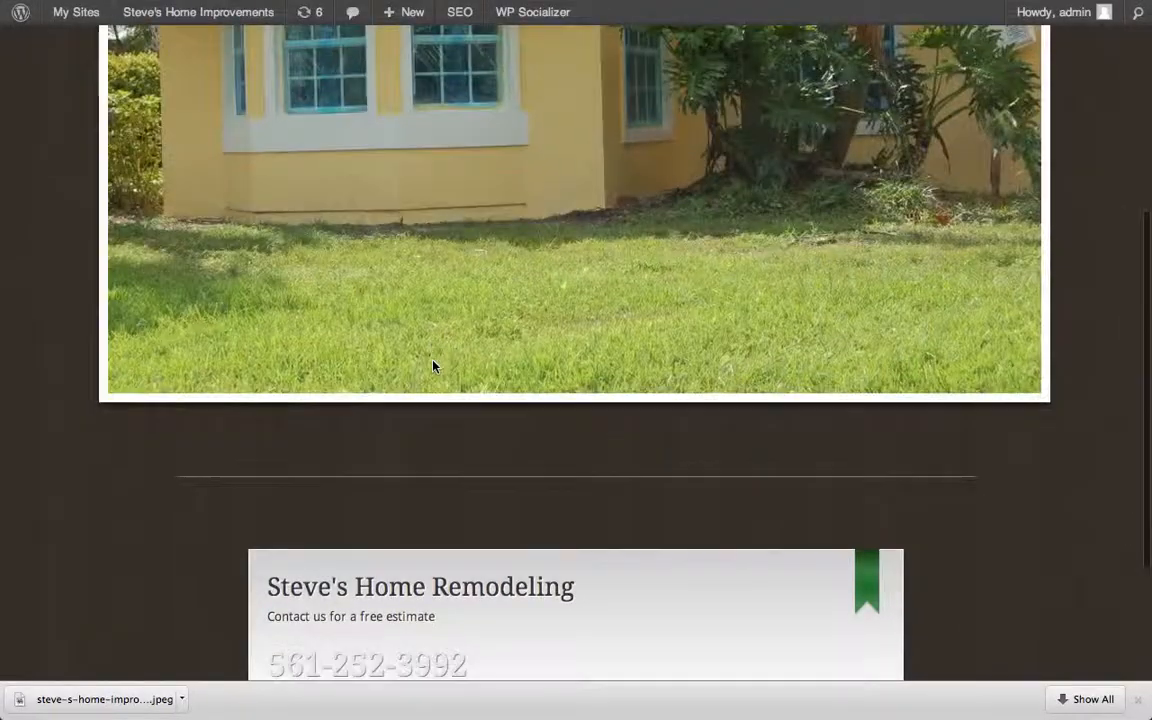
{"action": "scroll", "coordinate": [433, 366], "scroll_direction": "down", "scroll_amount": 5}
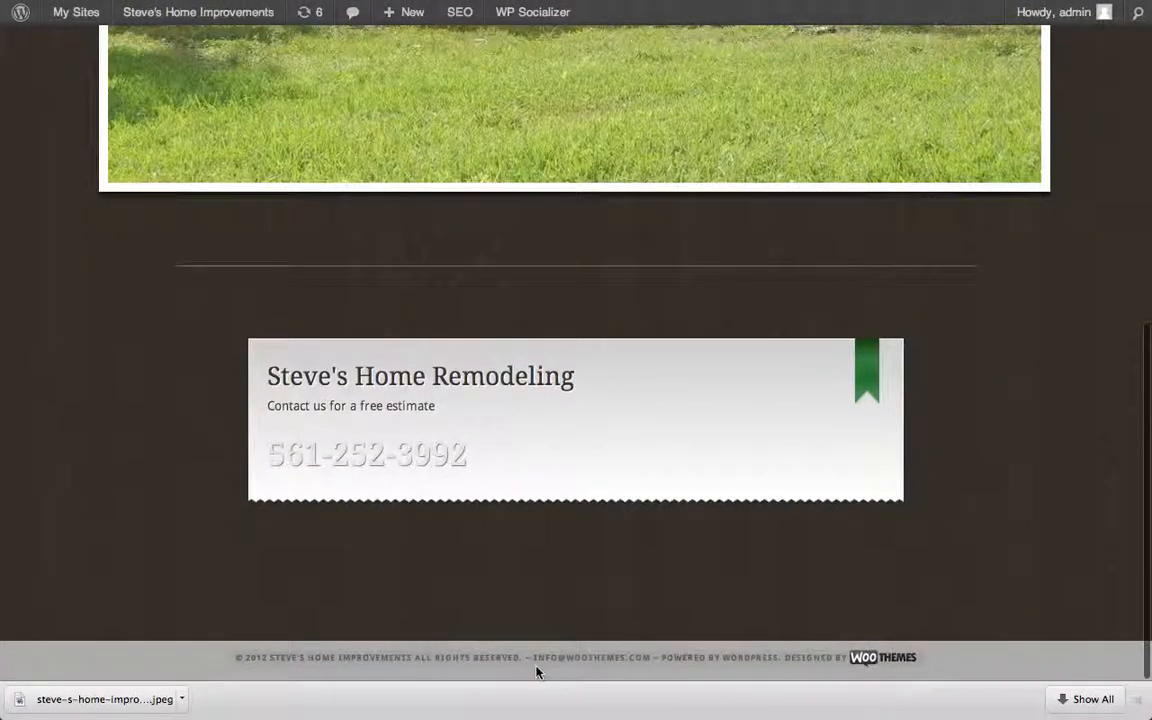
{"action": "mouse_move", "coordinate": [388, 3]}
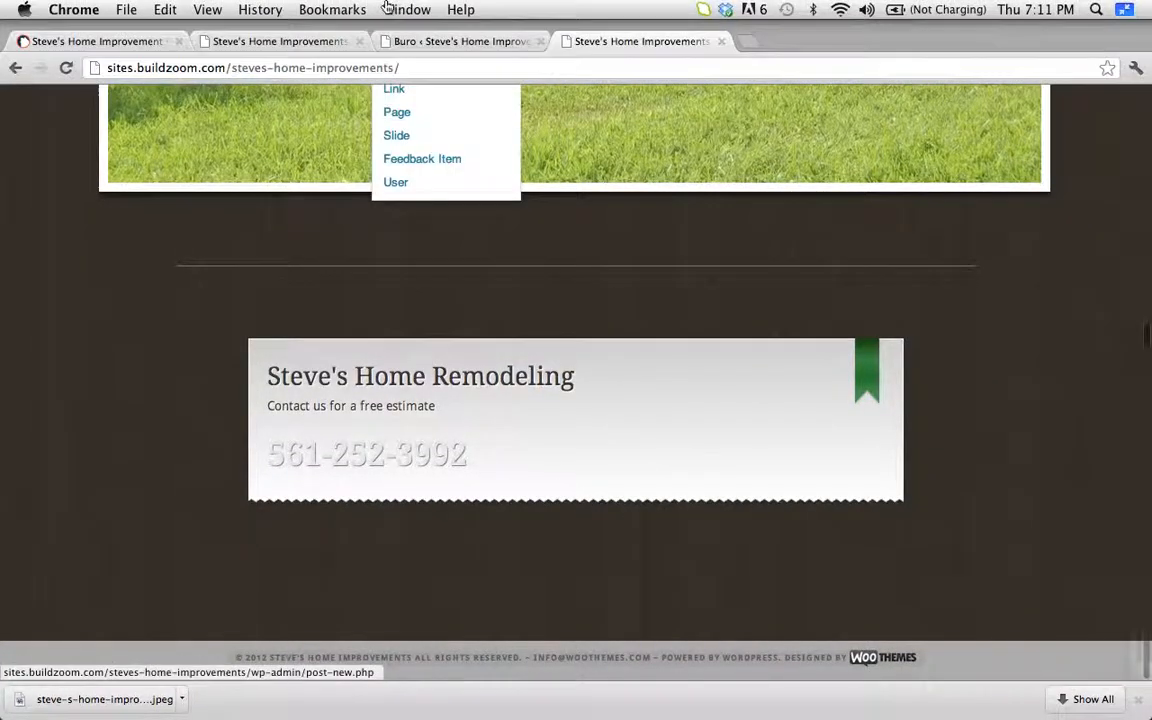
{"action": "left_click", "coordinate": [438, 41]}
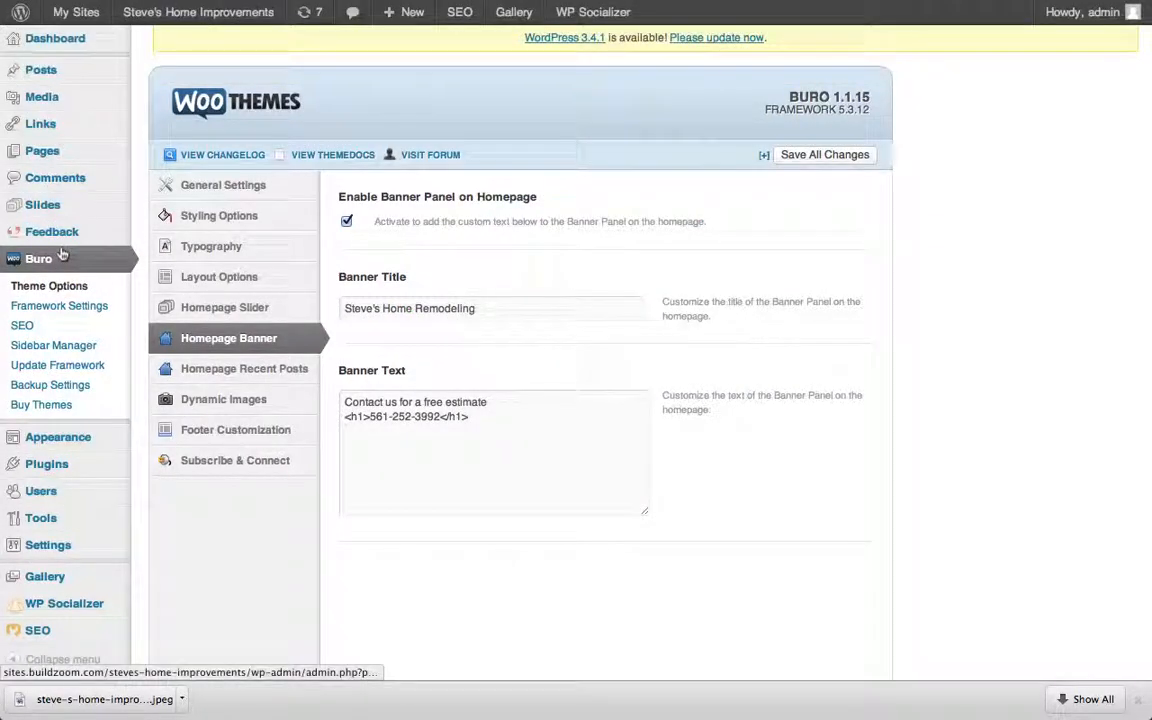
{"action": "left_click", "coordinate": [229, 432]}
{"action": "scroll", "coordinate": [597, 428], "scroll_direction": "down", "scroll_amount": 3}
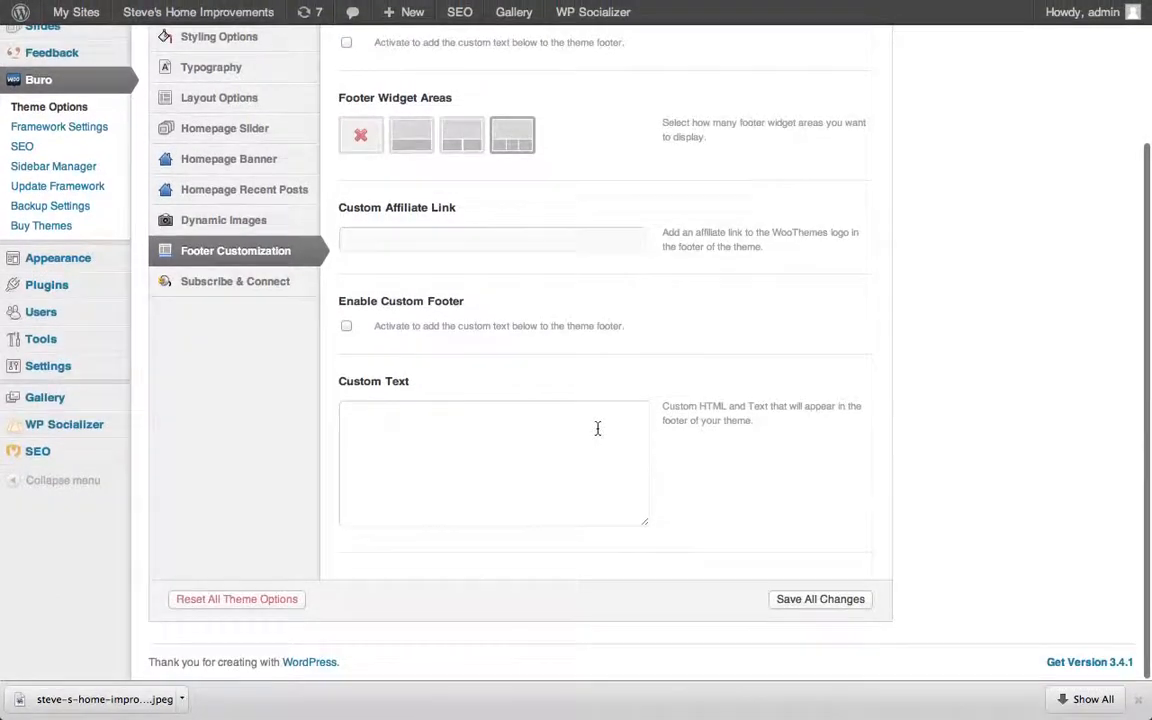
{"action": "left_click", "coordinate": [597, 428]}
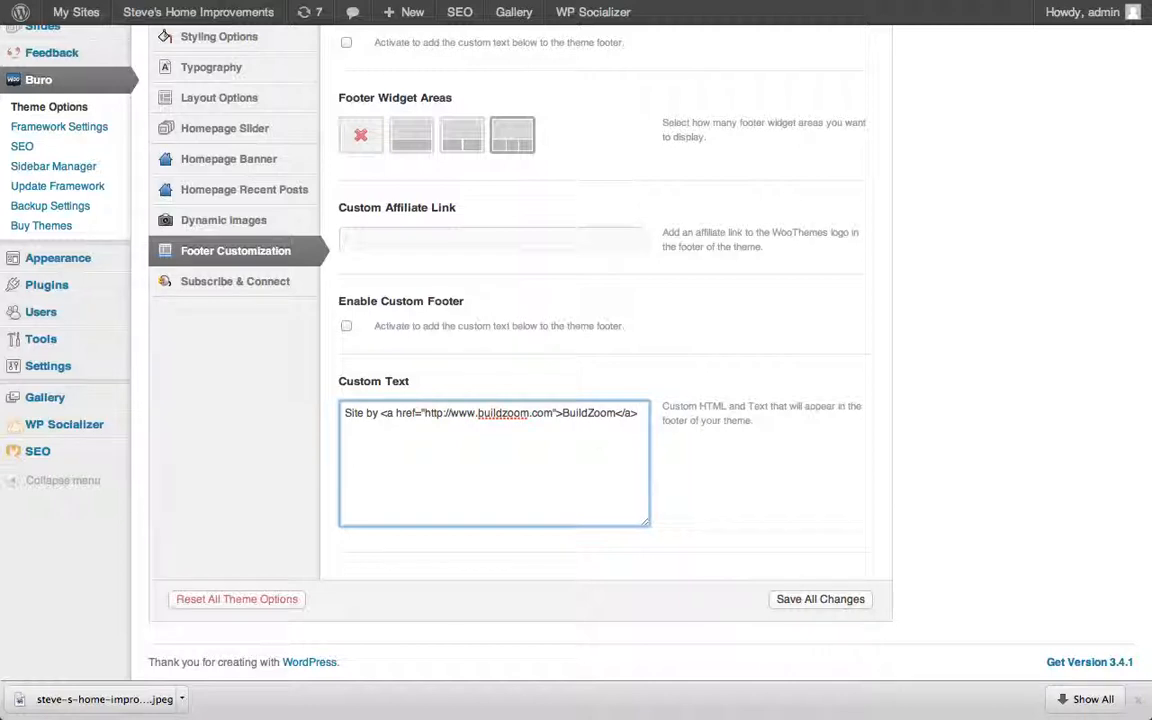
{"action": "left_click", "coordinate": [820, 599]}
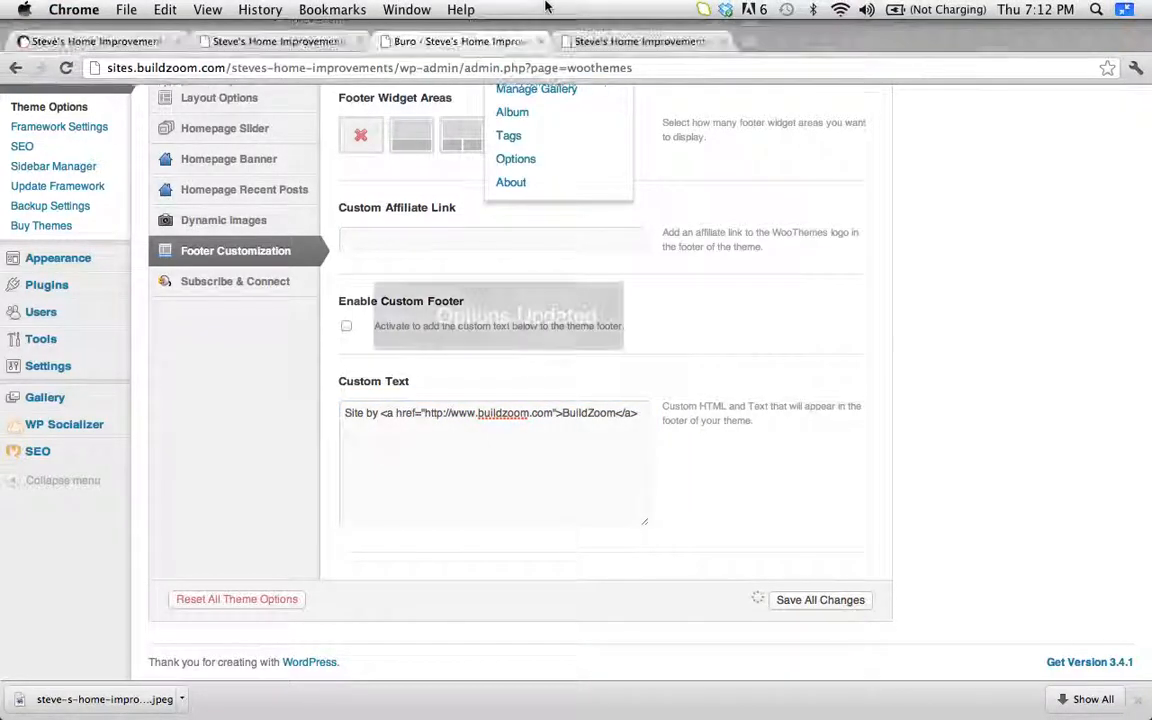
- Enable the custom footer in the Buro footer customization options and save the changes
{"action": "left_click", "coordinate": [585, 42]}
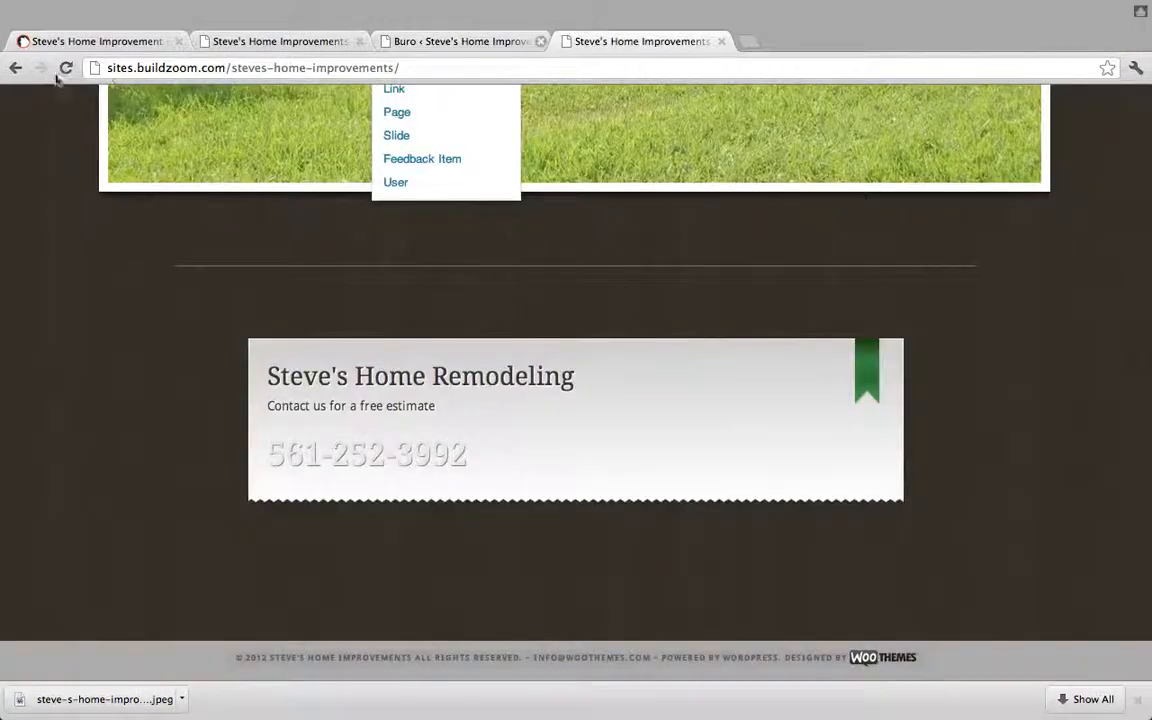
{"action": "left_click", "coordinate": [405, 45]}
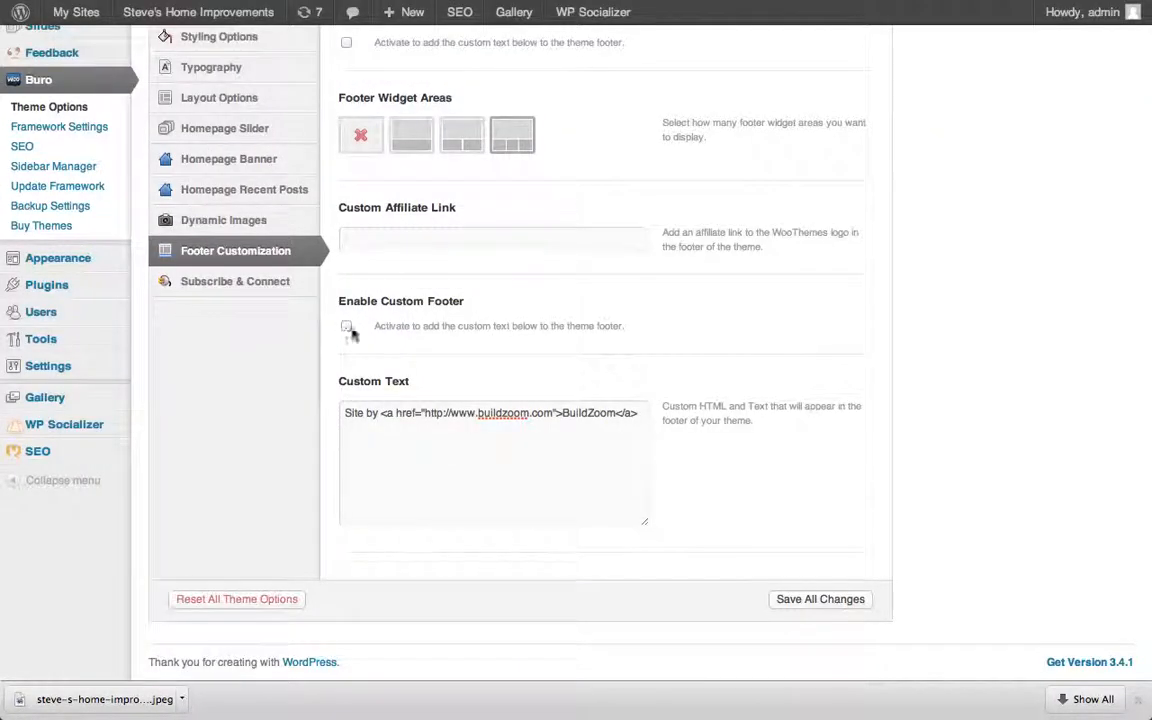
{"action": "left_click", "coordinate": [346, 327]}
{"action": "left_click", "coordinate": [823, 599]}
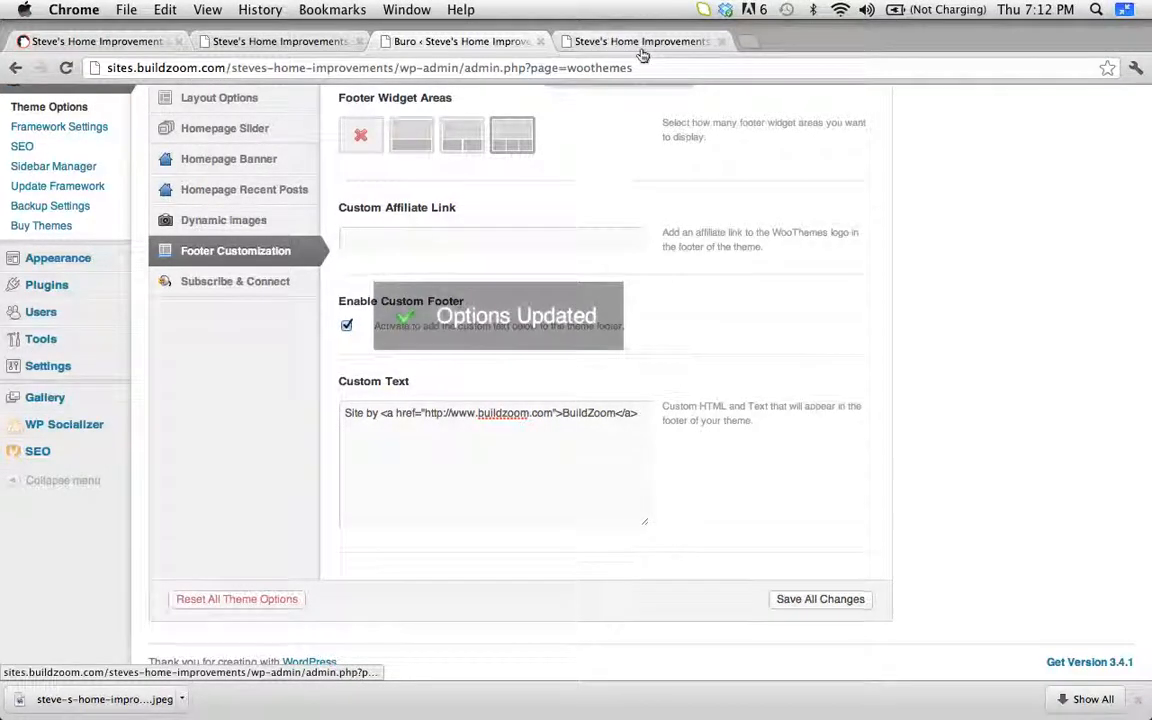
- Reload the live homepage and check the custom footer, slider and banner panel
{"action": "left_click", "coordinate": [641, 43]}
{"action": "left_click", "coordinate": [68, 68]}
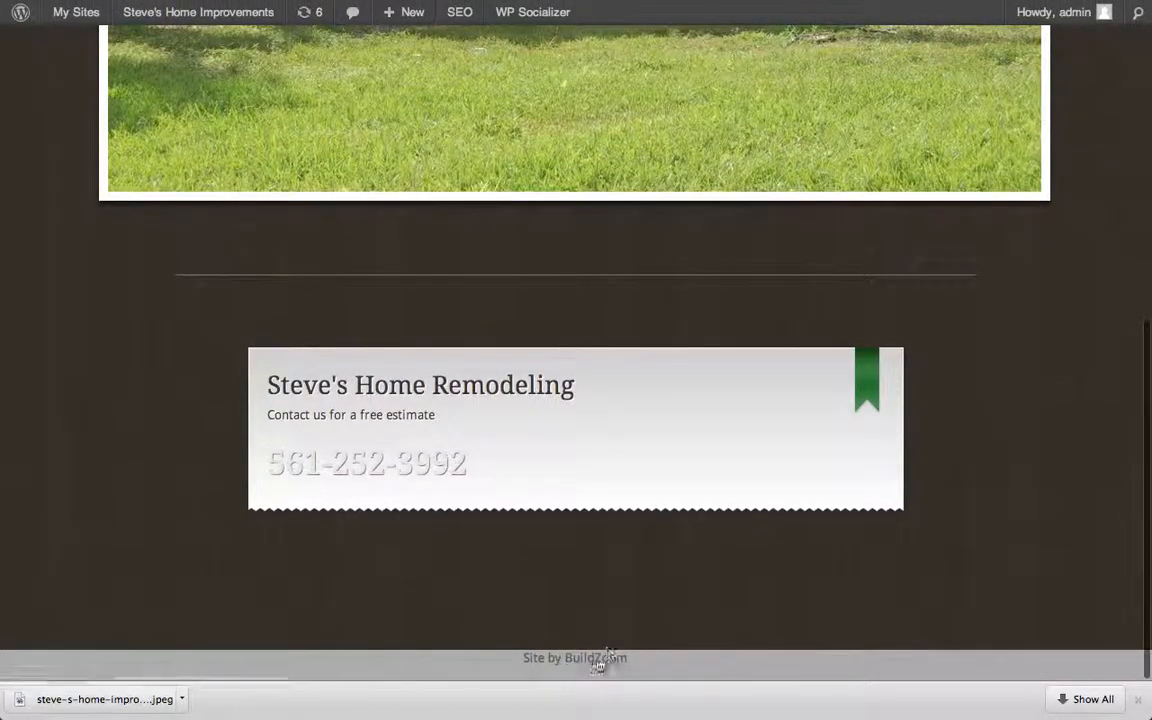
{"action": "scroll", "coordinate": [598, 664], "scroll_direction": "up", "scroll_amount": 10}
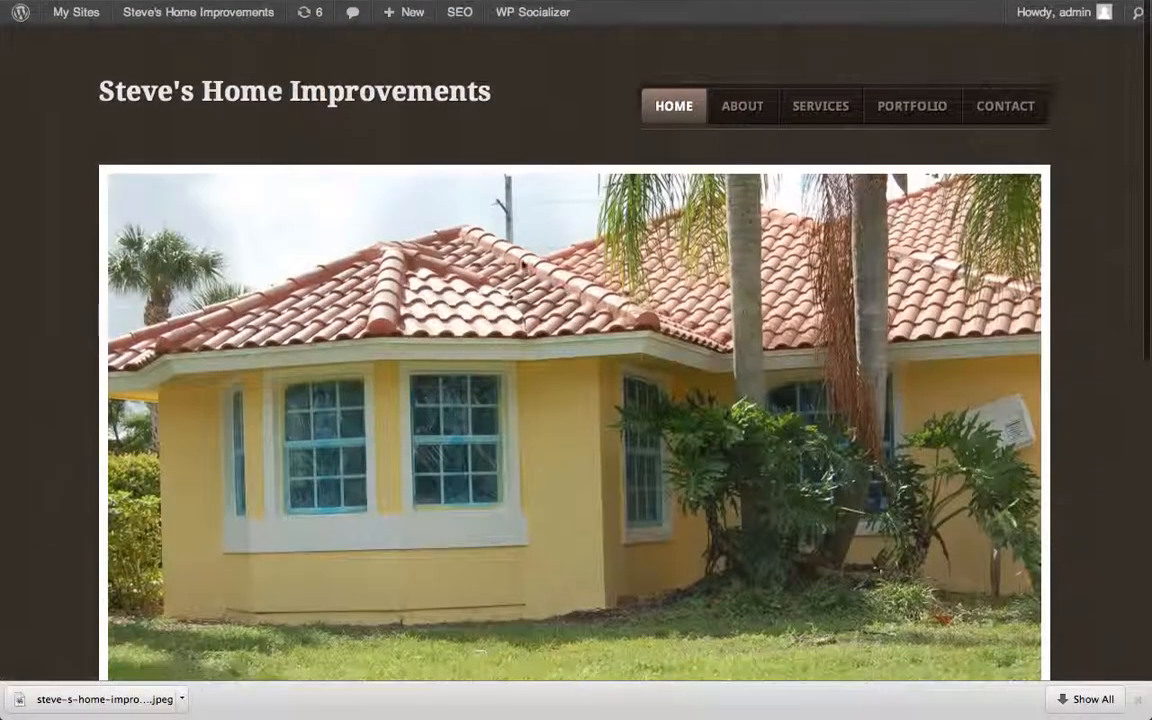
{"action": "scroll", "coordinate": [740, 195], "scroll_direction": "down", "scroll_amount": 5}
{"action": "scroll", "coordinate": [740, 195], "scroll_direction": "down", "scroll_amount": 5}
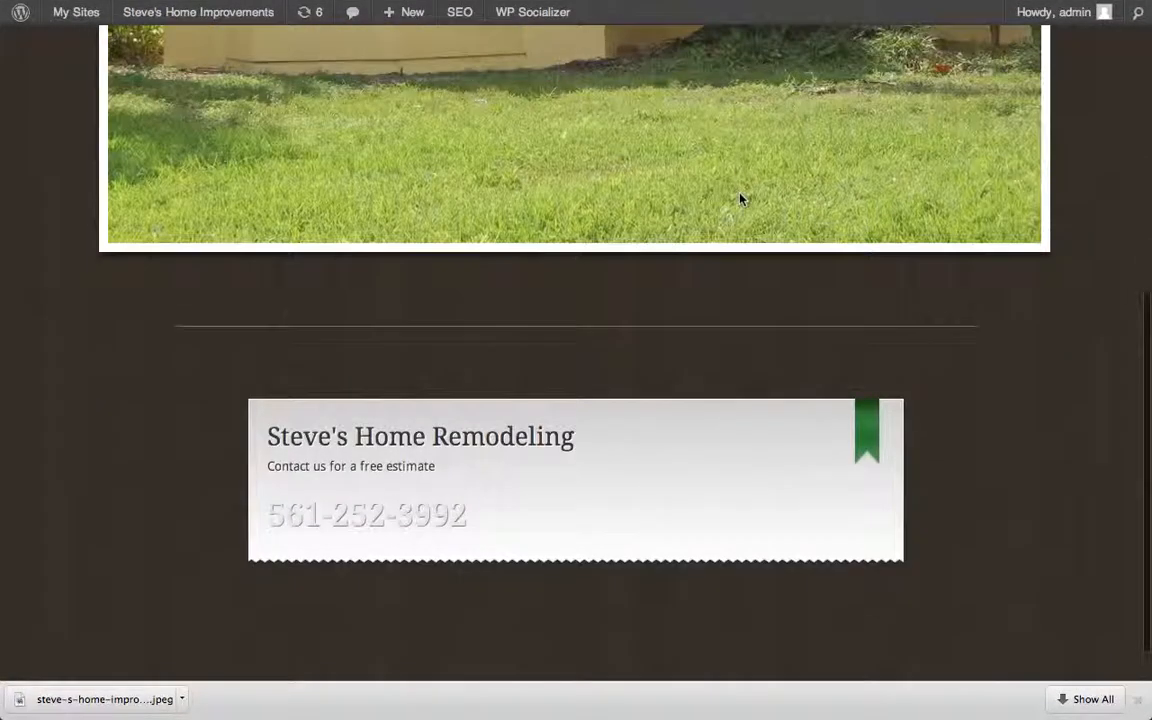
{"action": "scroll", "coordinate": [740, 198], "scroll_direction": "up", "scroll_amount": 10}
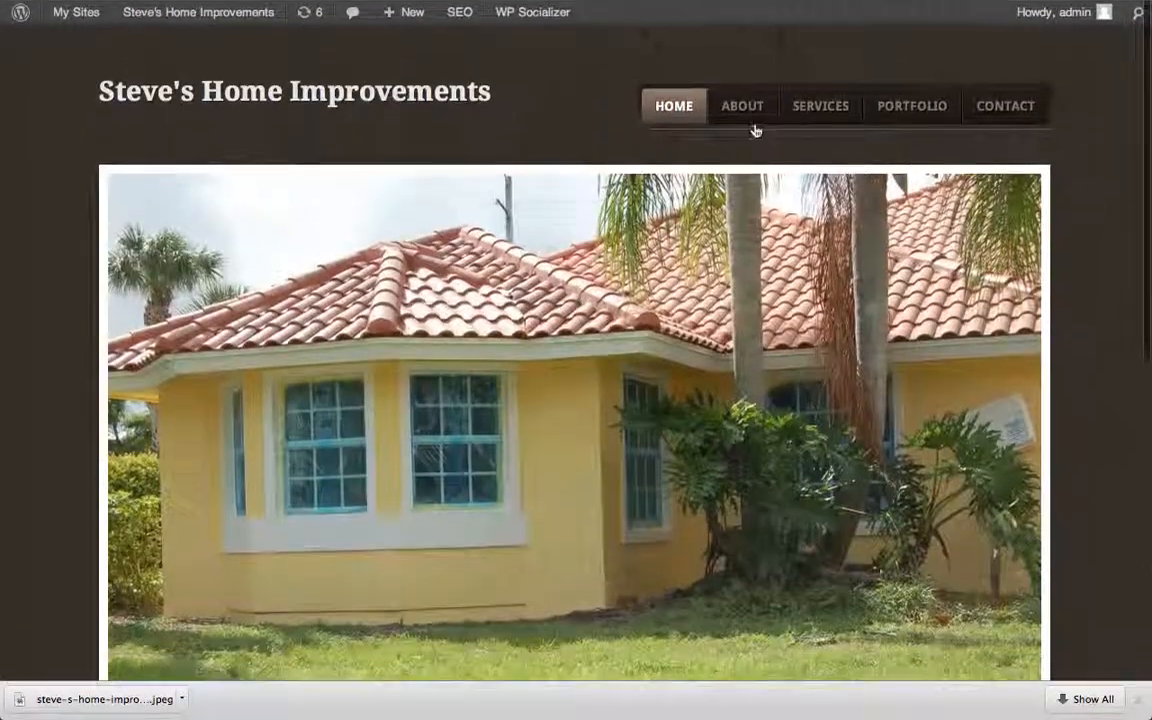
- Open the About page for editing and upload the photo steve-s-home-improvements-of-palm-beach-51467 from the Downloads folder
{"action": "left_click", "coordinate": [742, 119]}
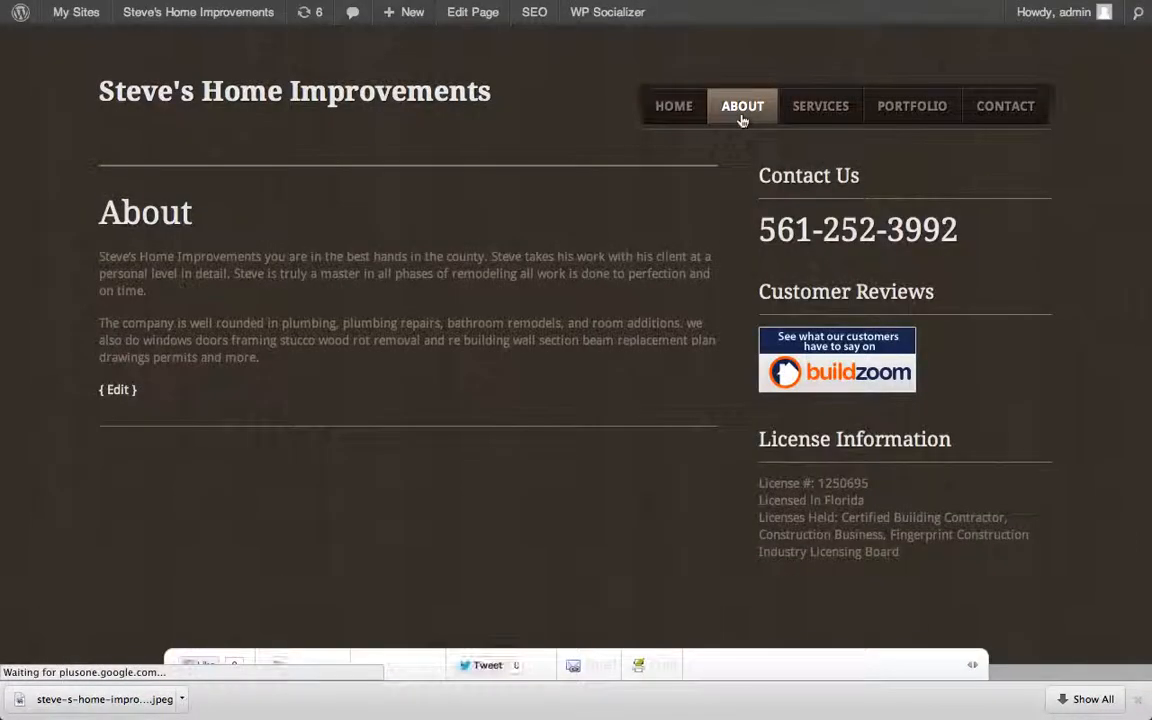
{"action": "left_click", "coordinate": [129, 398]}
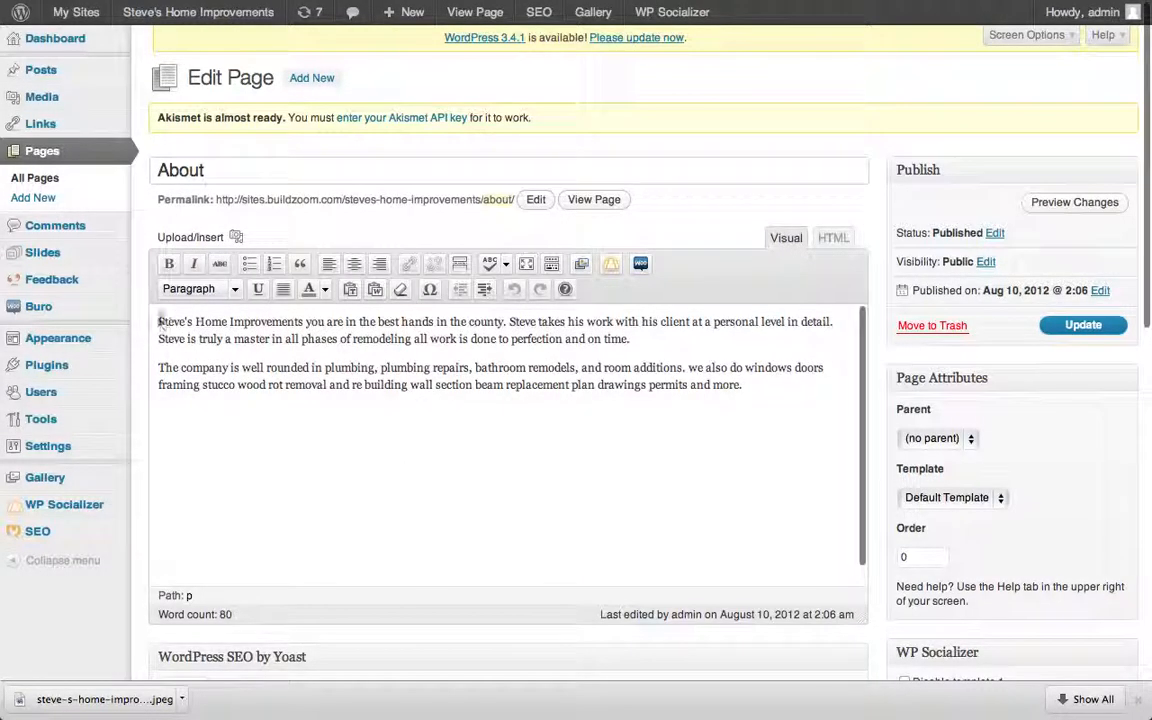
{"action": "left_click", "coordinate": [236, 237]}
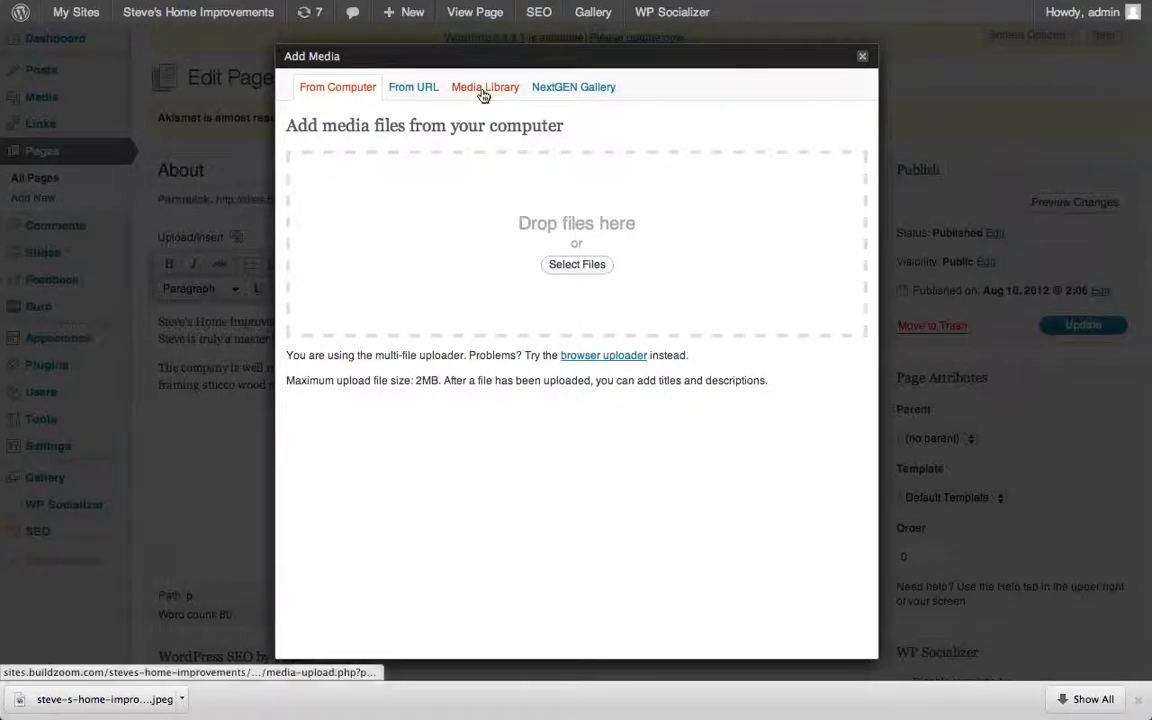
{"action": "left_click", "coordinate": [592, 264]}
{"action": "scroll", "coordinate": [529, 127], "scroll_direction": "right", "scroll_amount": 2}
{"action": "scroll", "coordinate": [529, 127], "scroll_direction": "right", "scroll_amount": 5}
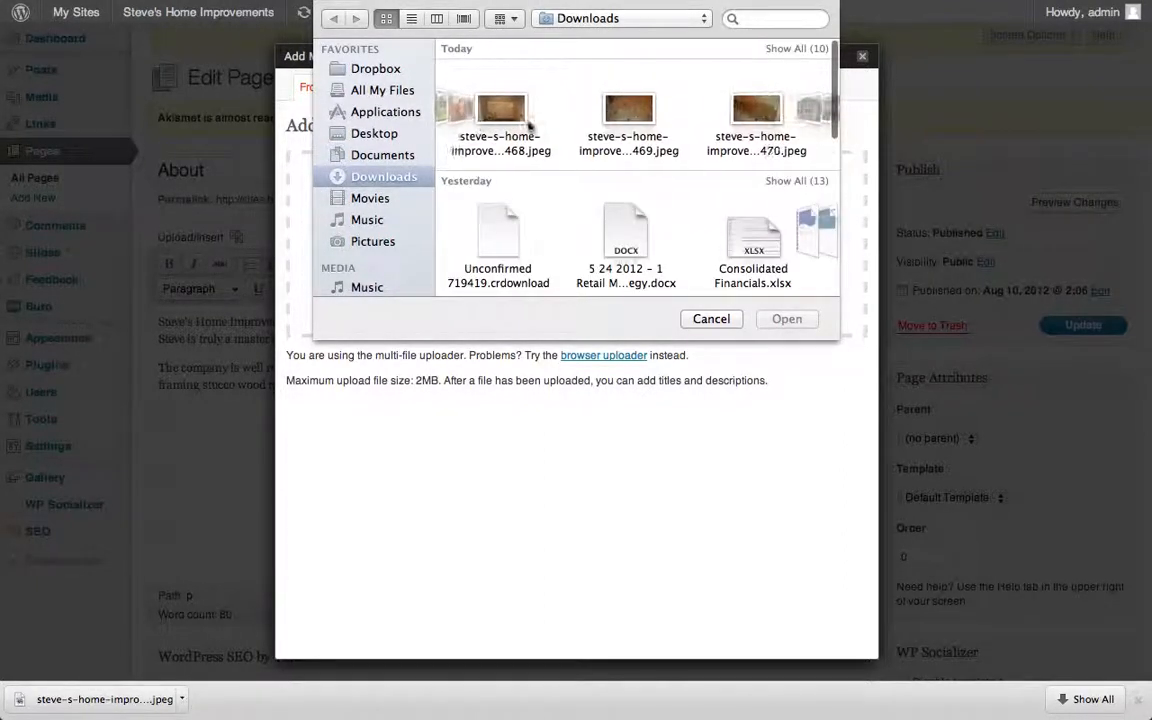
{"action": "scroll", "coordinate": [735, 131], "scroll_direction": "right", "scroll_amount": 3}
{"action": "scroll", "coordinate": [735, 131], "scroll_direction": "right", "scroll_amount": 6}
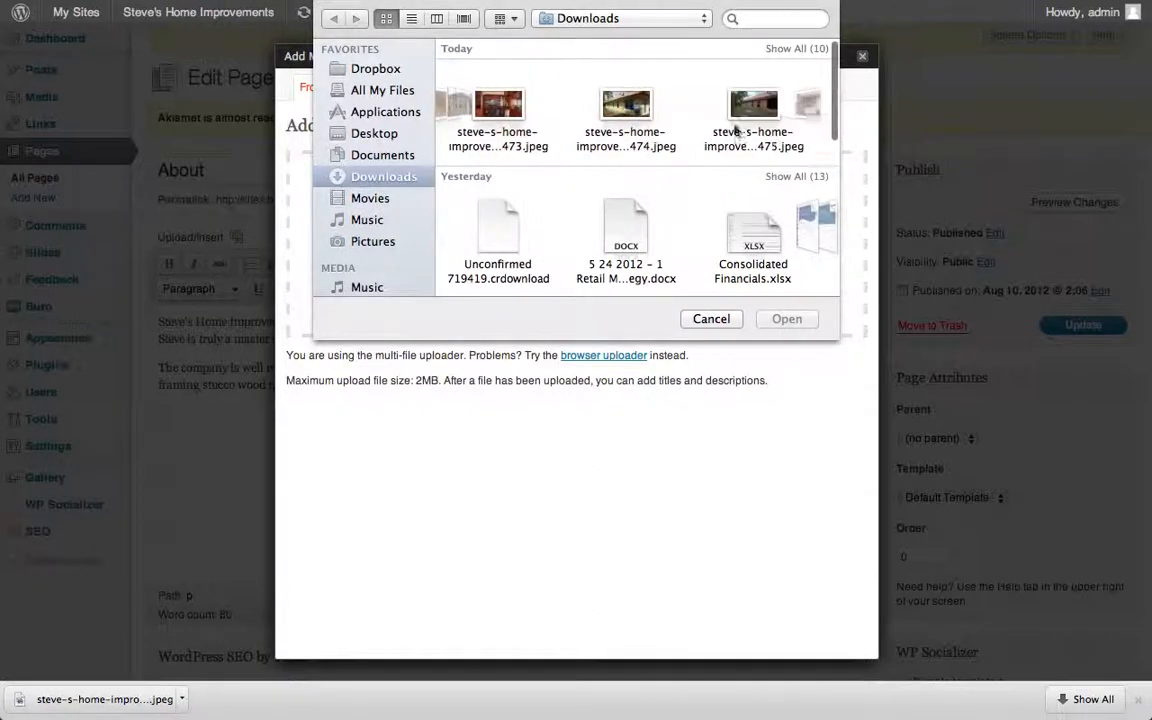
{"action": "scroll", "coordinate": [735, 131], "scroll_direction": "left", "scroll_amount": 6}
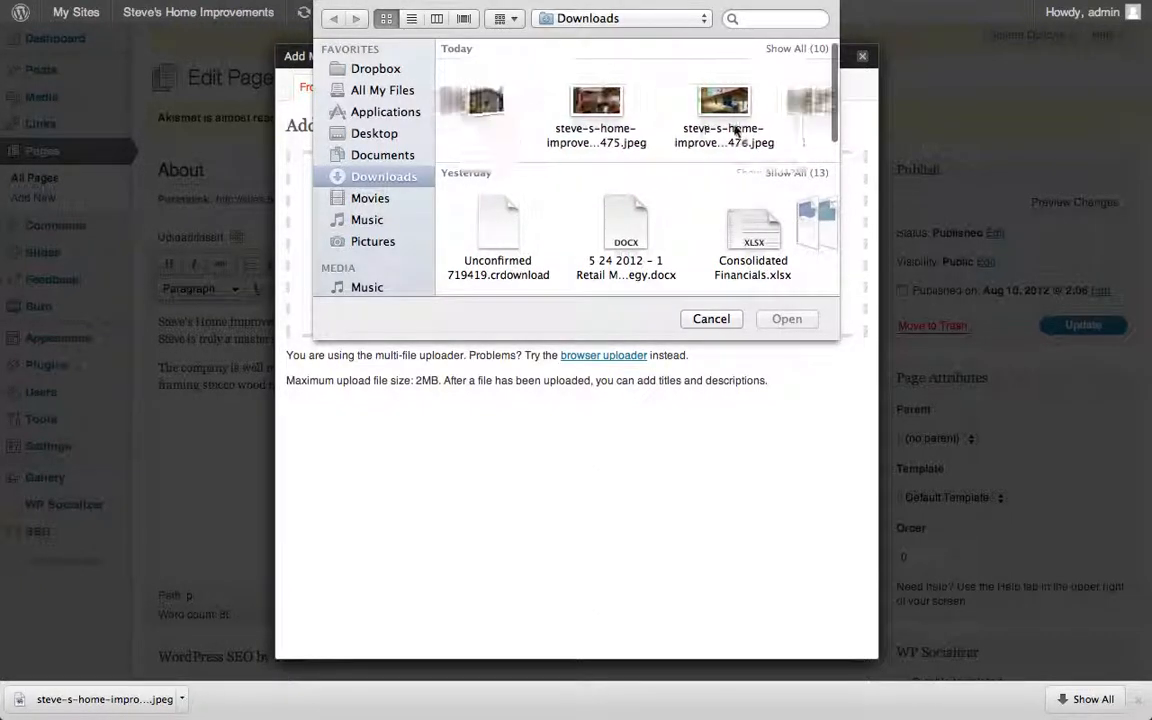
{"action": "double_click", "coordinate": [630, 110]}
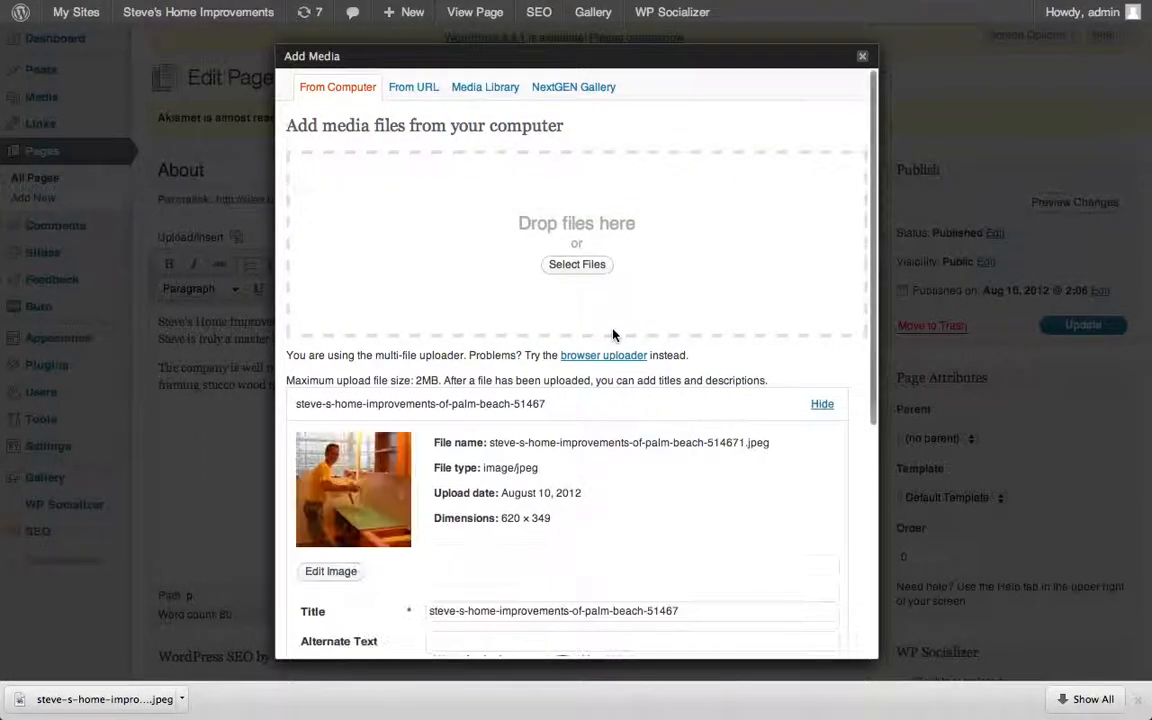
- Insert the uploaded photo into the About page at Medium size (300 × 168) and update the page
{"action": "scroll", "coordinate": [613, 335], "scroll_direction": "down", "scroll_amount": 5}
{"action": "scroll", "coordinate": [613, 335], "scroll_direction": "down", "scroll_amount": 3}
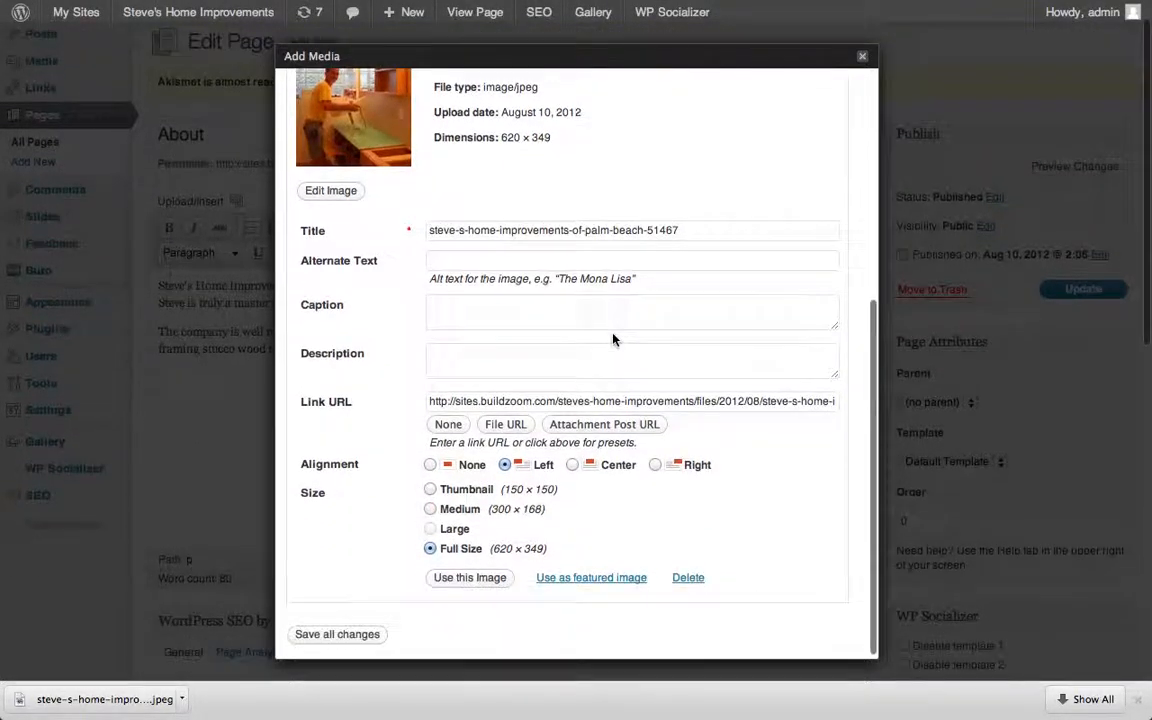
{"action": "left_click", "coordinate": [431, 510]}
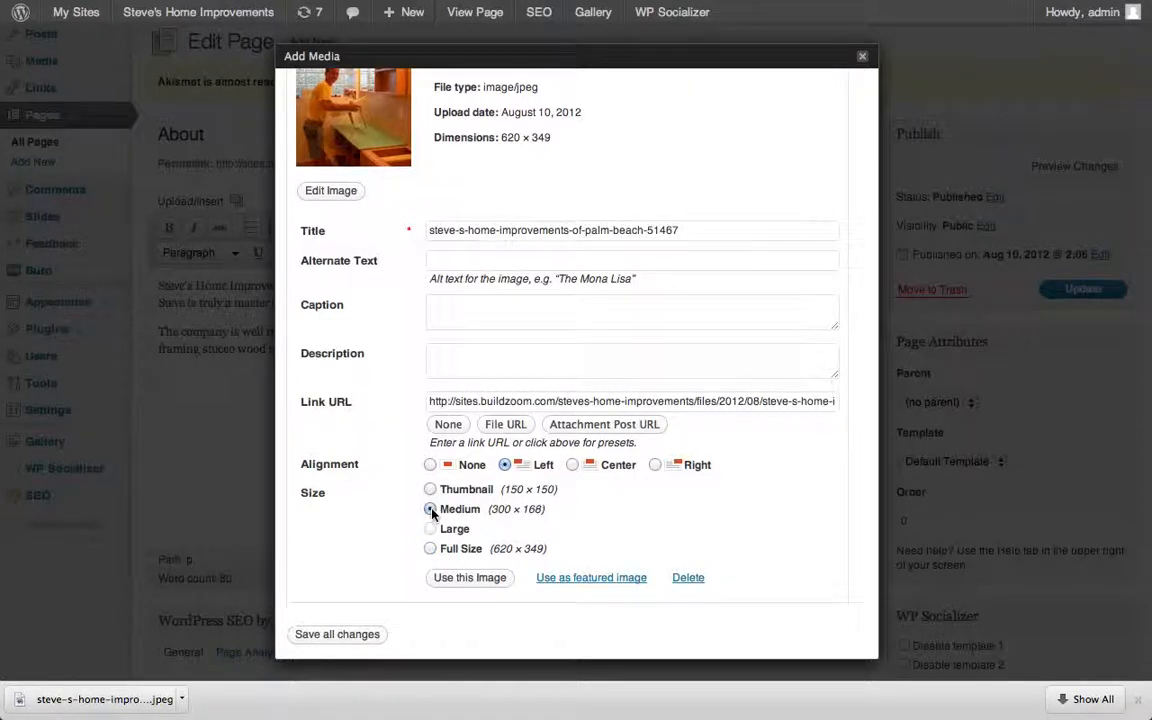
{"action": "left_click", "coordinate": [468, 578]}
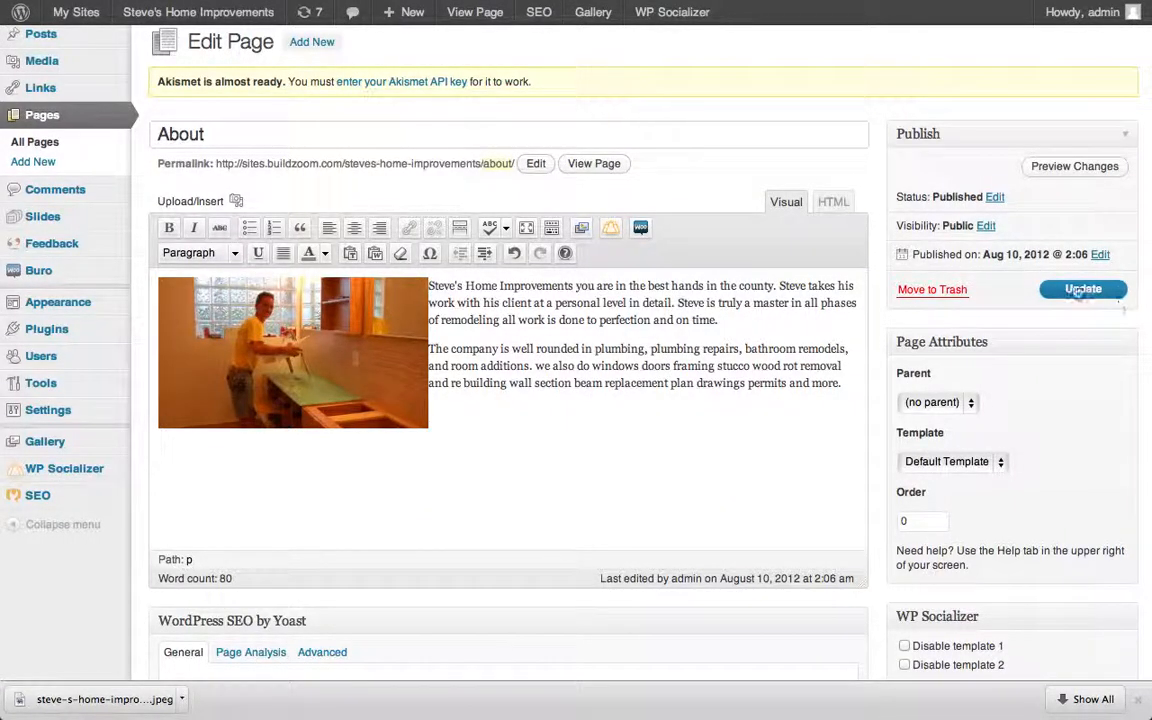
{"action": "left_click", "coordinate": [1080, 290]}
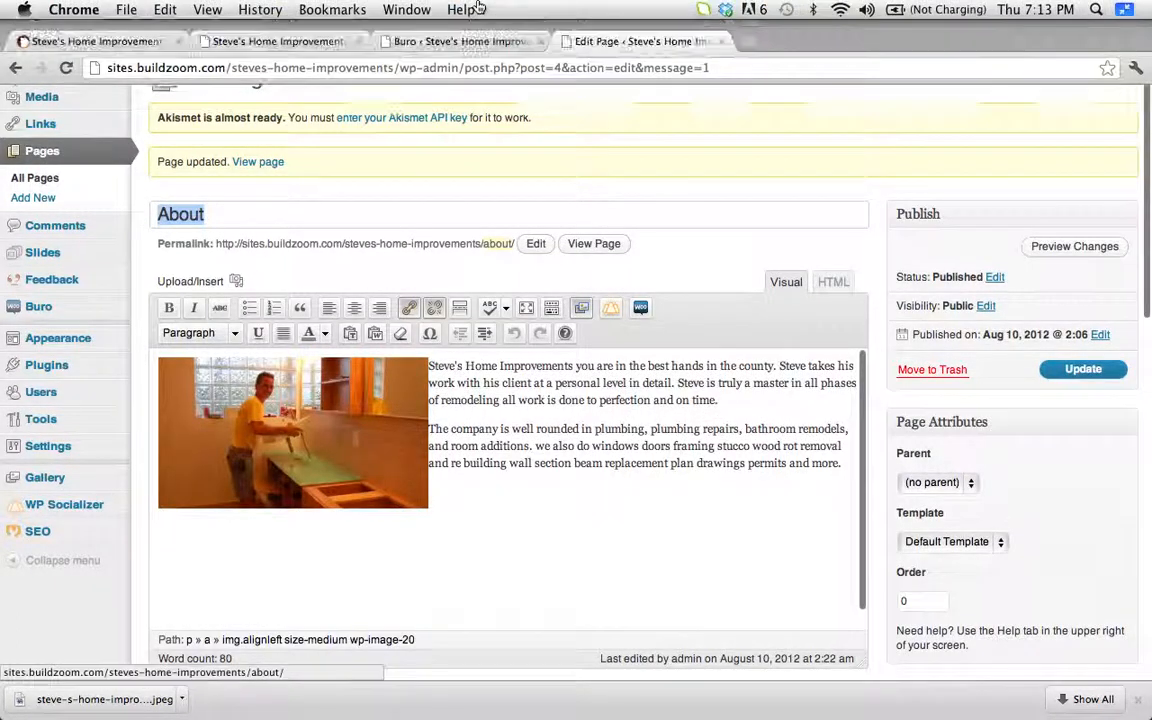
- View the live About page with its photo and review the homepage from slider to banner
{"action": "left_click", "coordinate": [594, 243]}
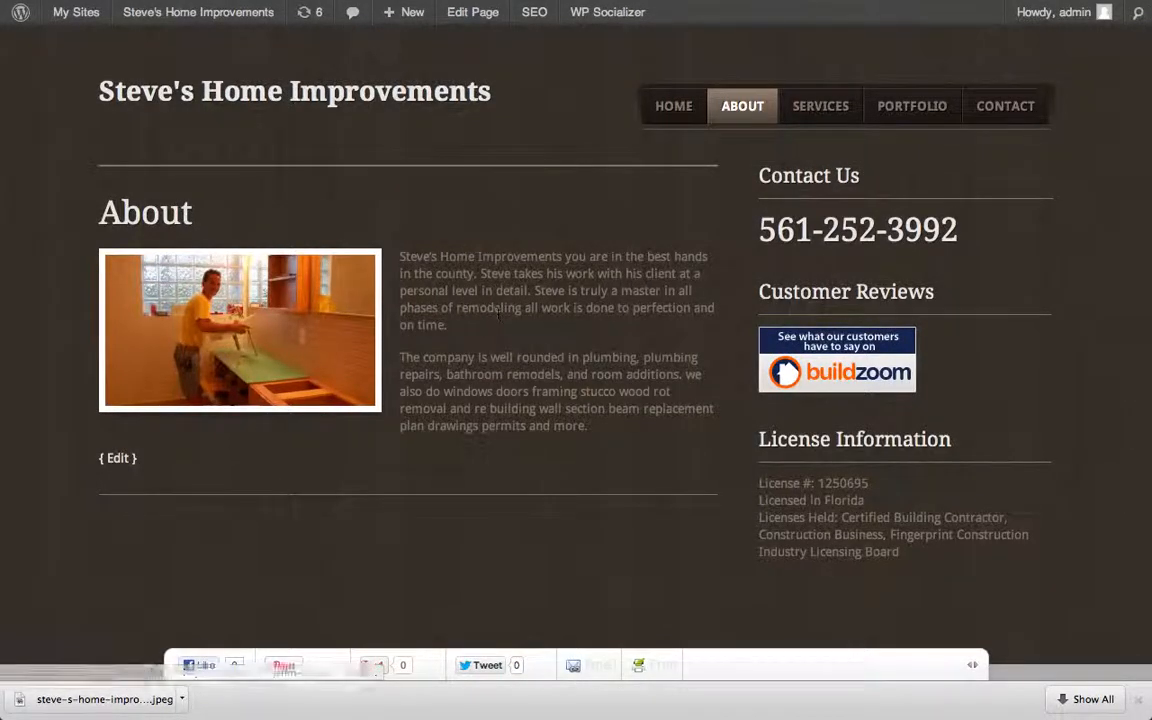
{"action": "left_click", "coordinate": [671, 116]}
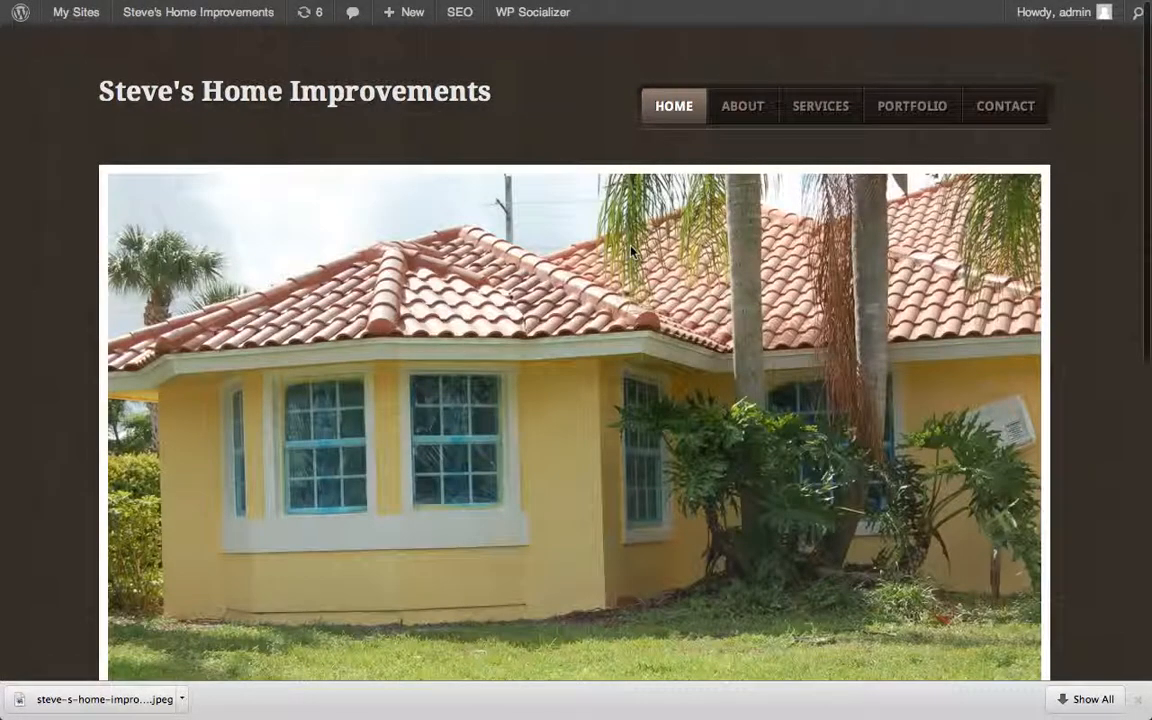
{"action": "scroll", "coordinate": [727, 217], "scroll_direction": "down", "scroll_amount": 10}
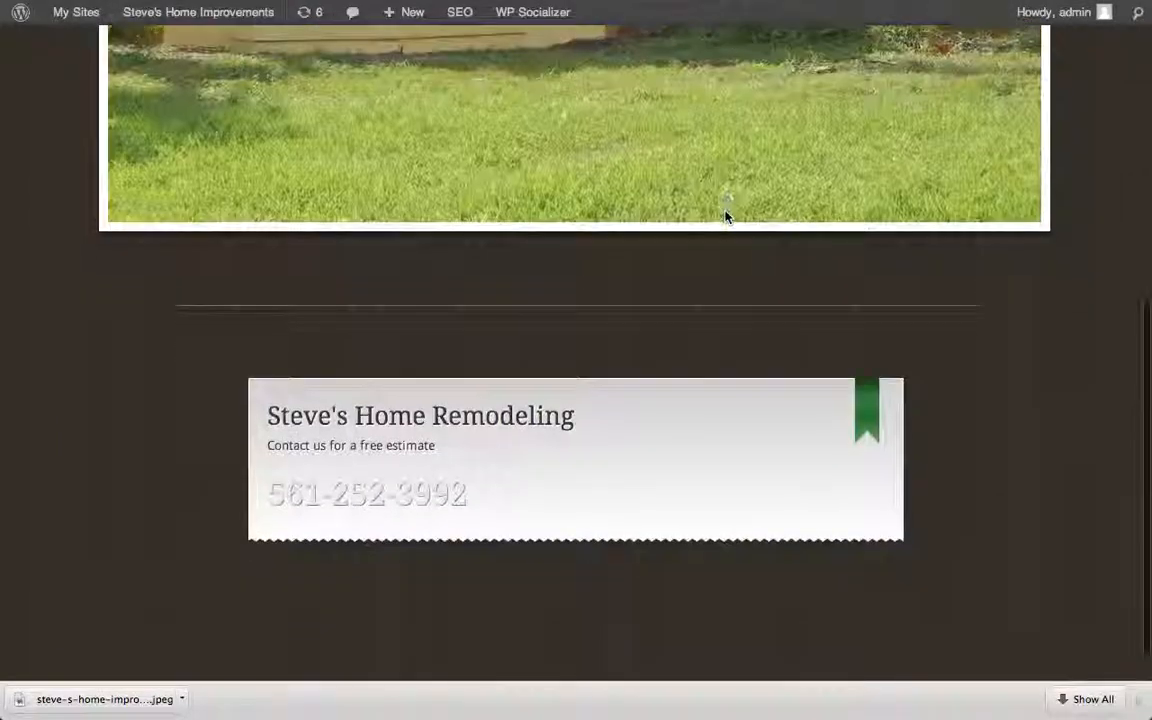
{"action": "scroll", "coordinate": [722, 216], "scroll_direction": "up", "scroll_amount": 15}
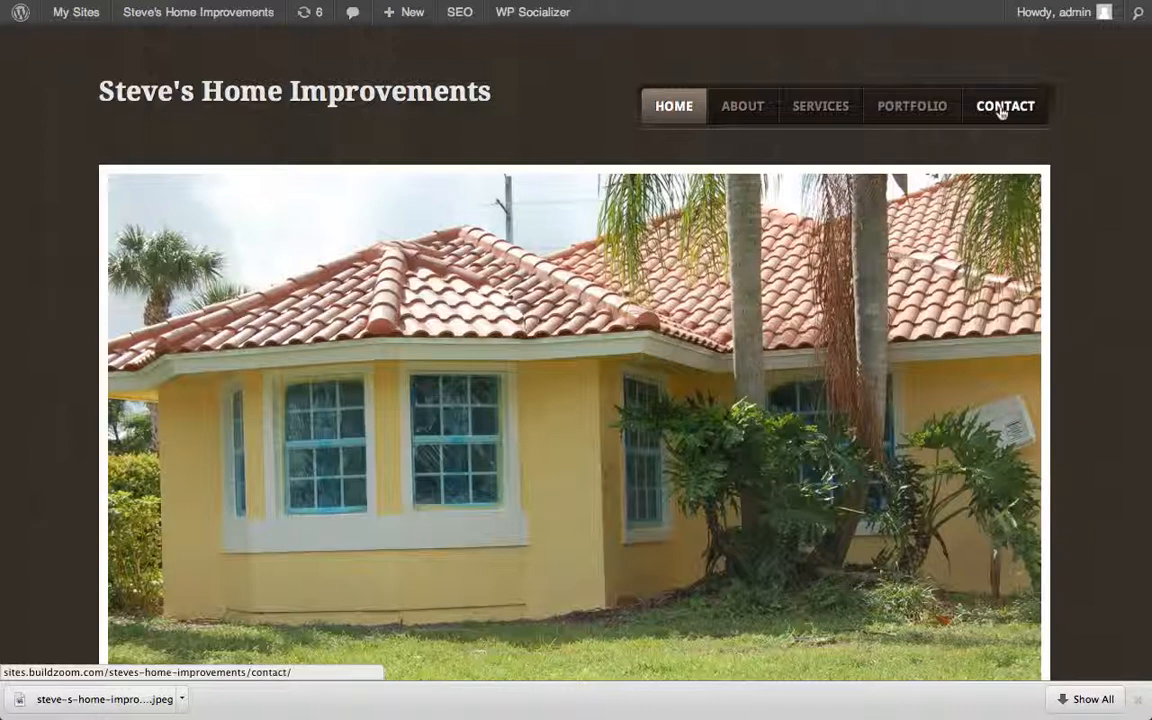
{"action": "mouse_move", "coordinate": [496, 3]}
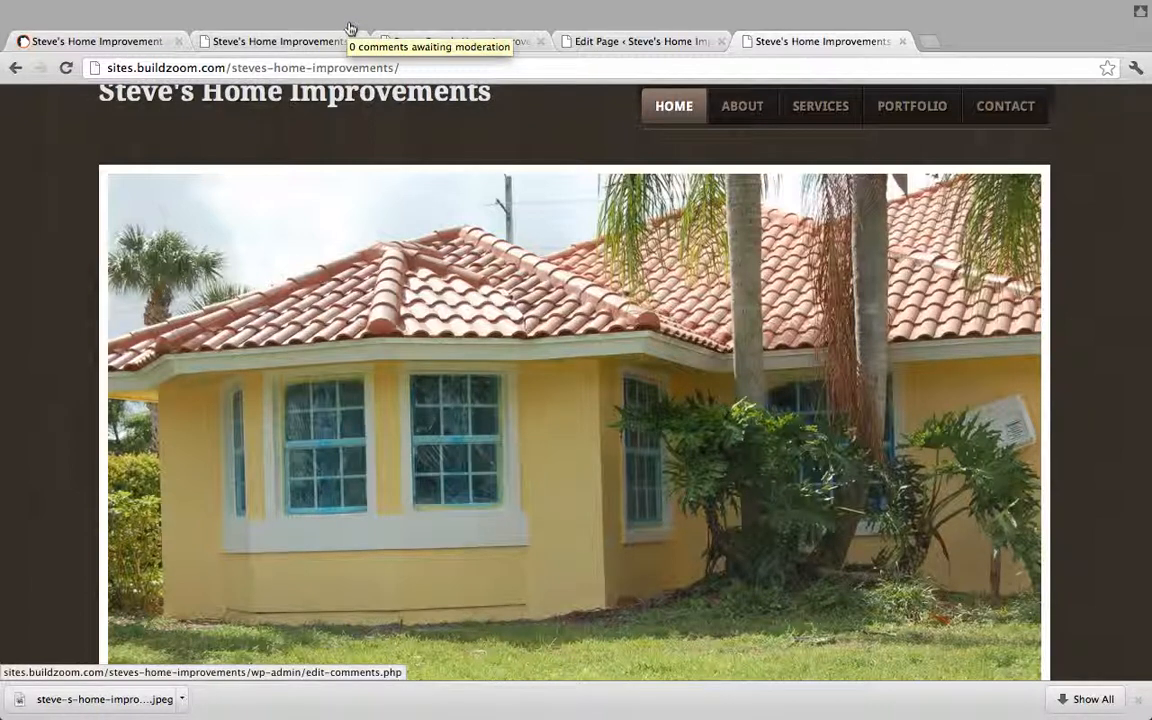
{"action": "key", "text": "super+Tab"}
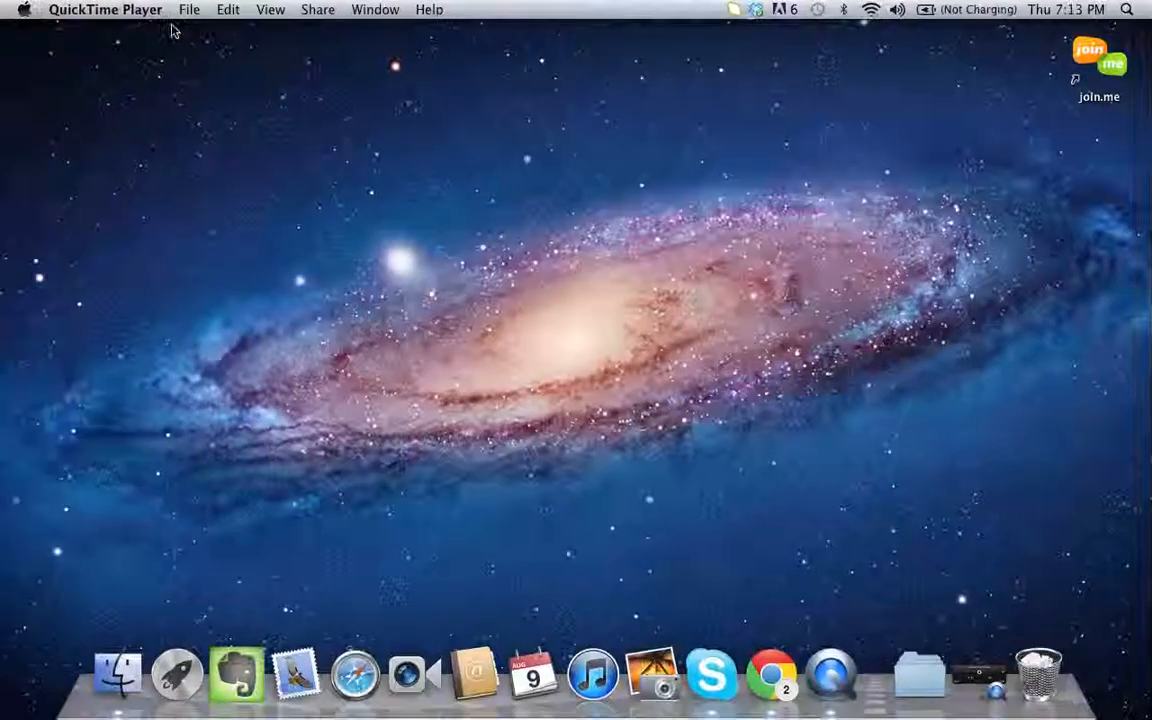
{"action": "left_click", "coordinate": [158, 12]}
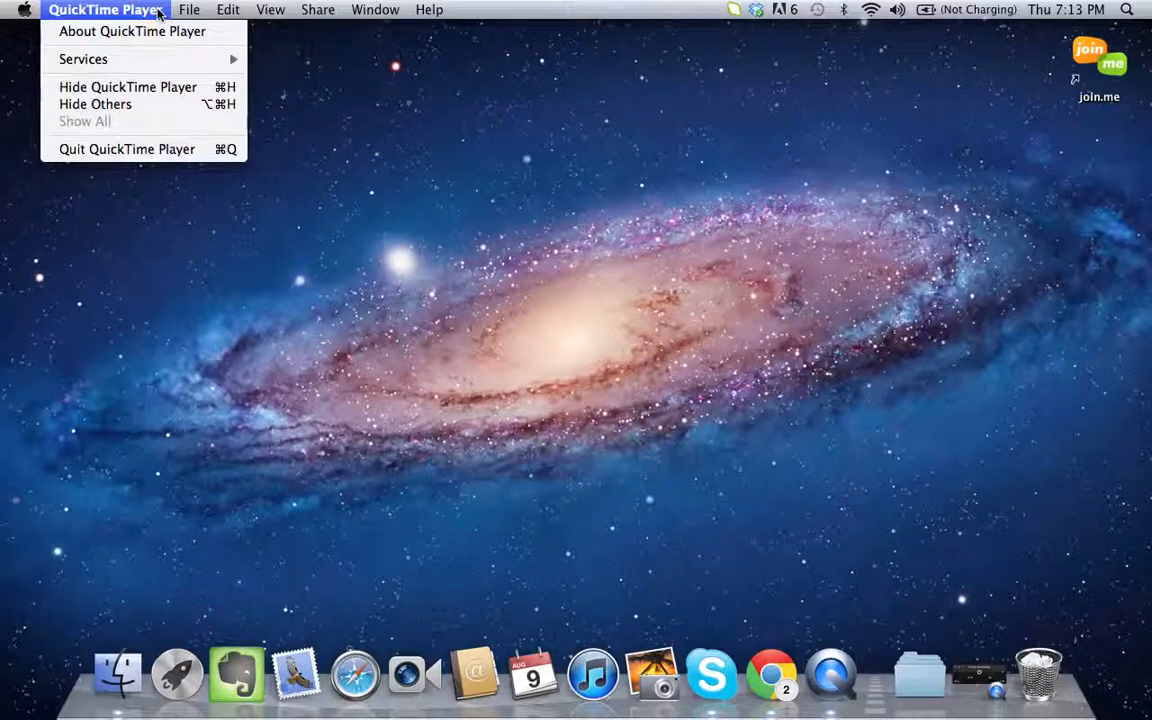
{"action": "mouse_move", "coordinate": [205, 13]}
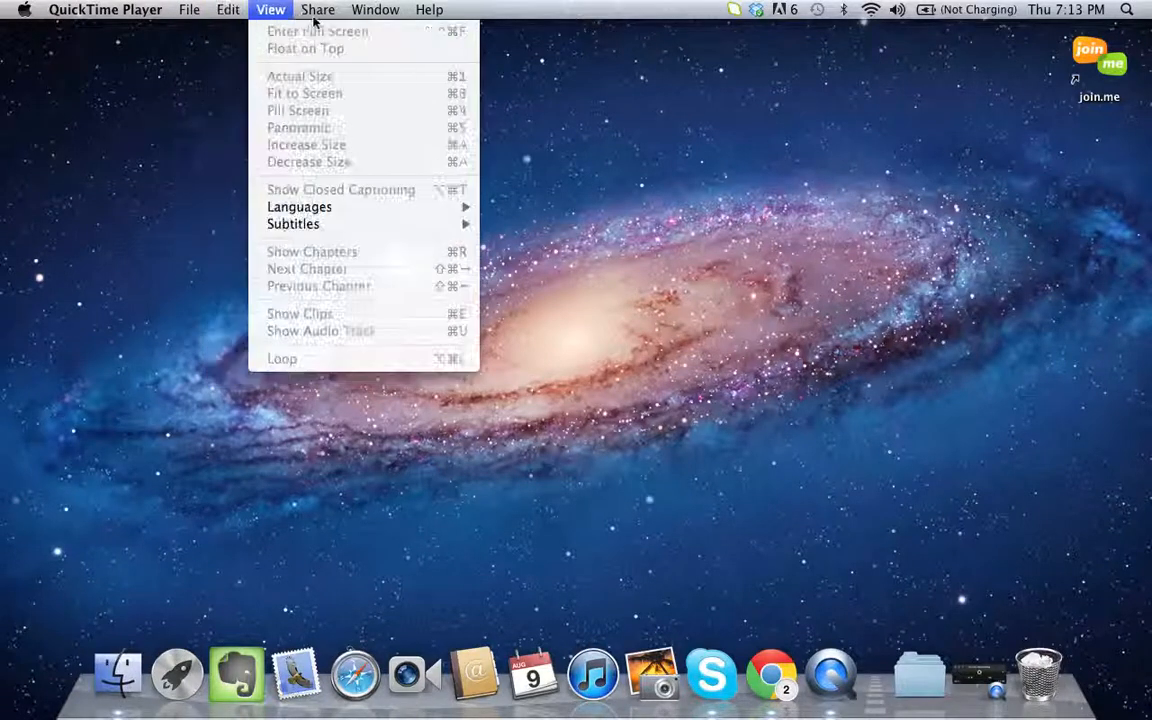
{"action": "mouse_move", "coordinate": [425, 17]}
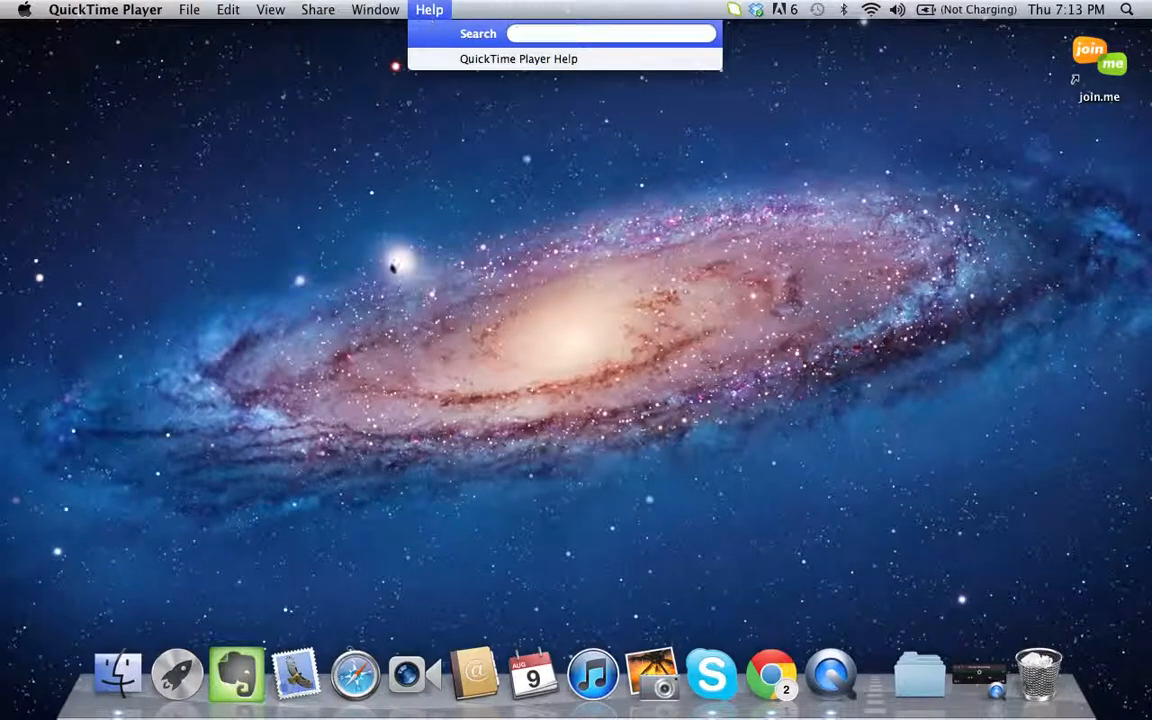
{"action": "left_click", "coordinate": [380, 282]}
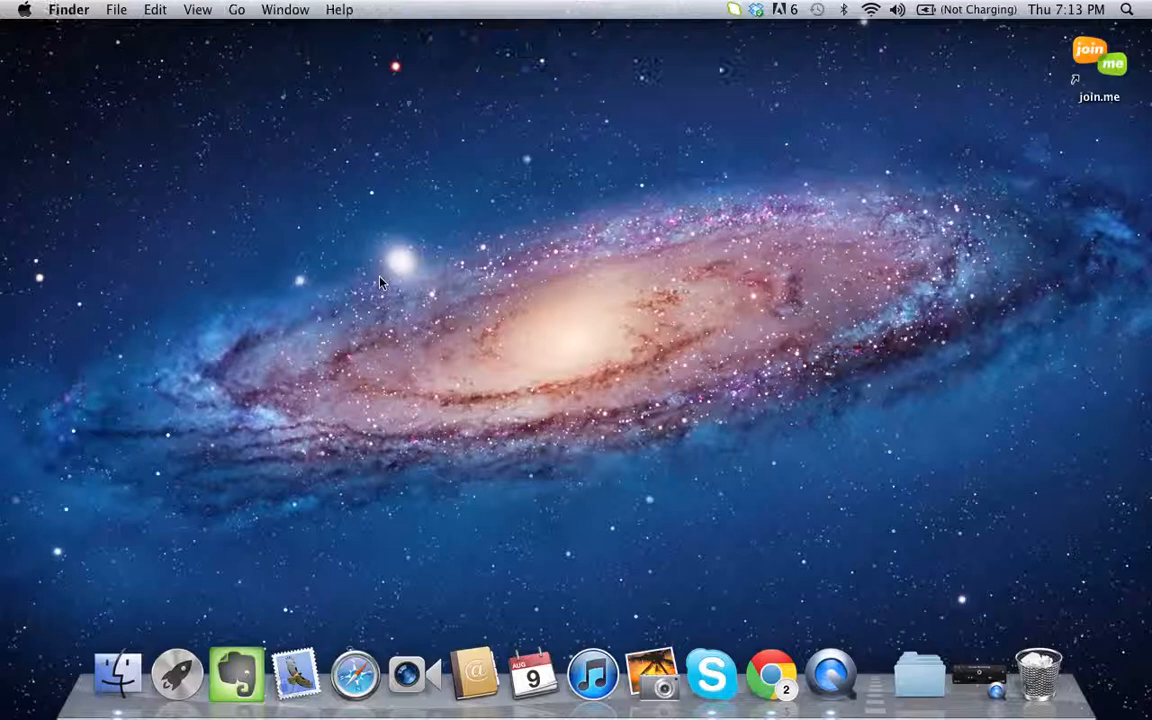
{"action": "left_click", "coordinate": [848, 680]}
{"action": "key", "text": "ctrl+Up"}
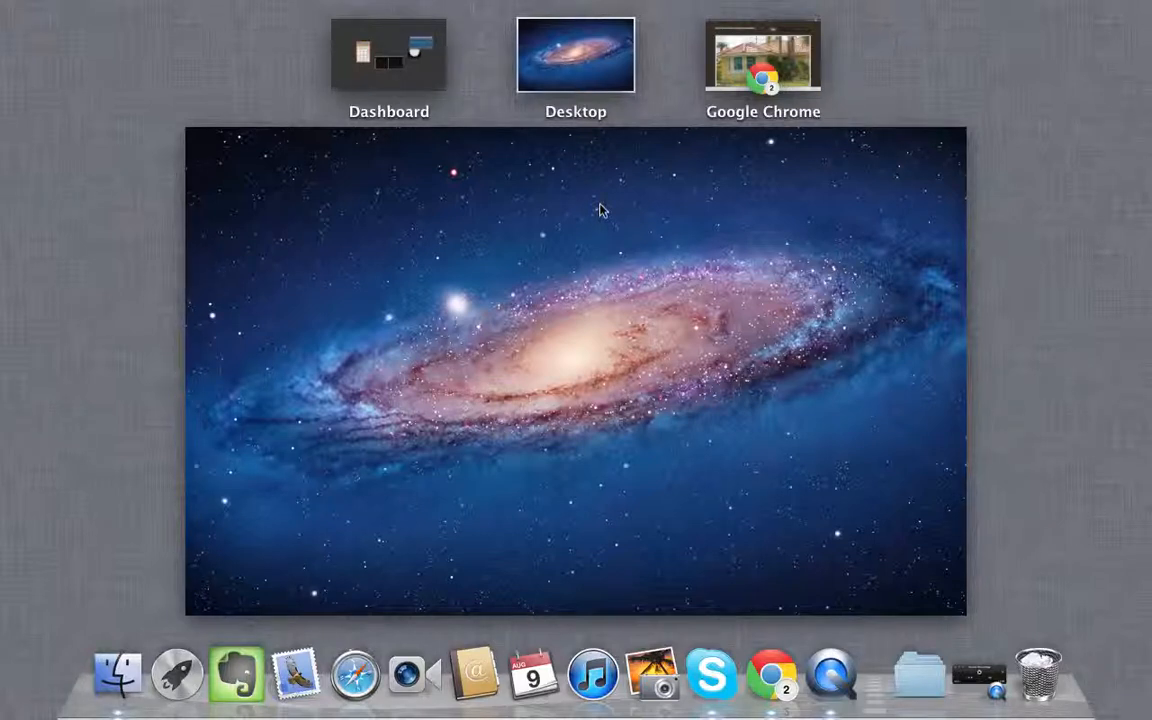
{"action": "key", "text": "ctrl+Up"}
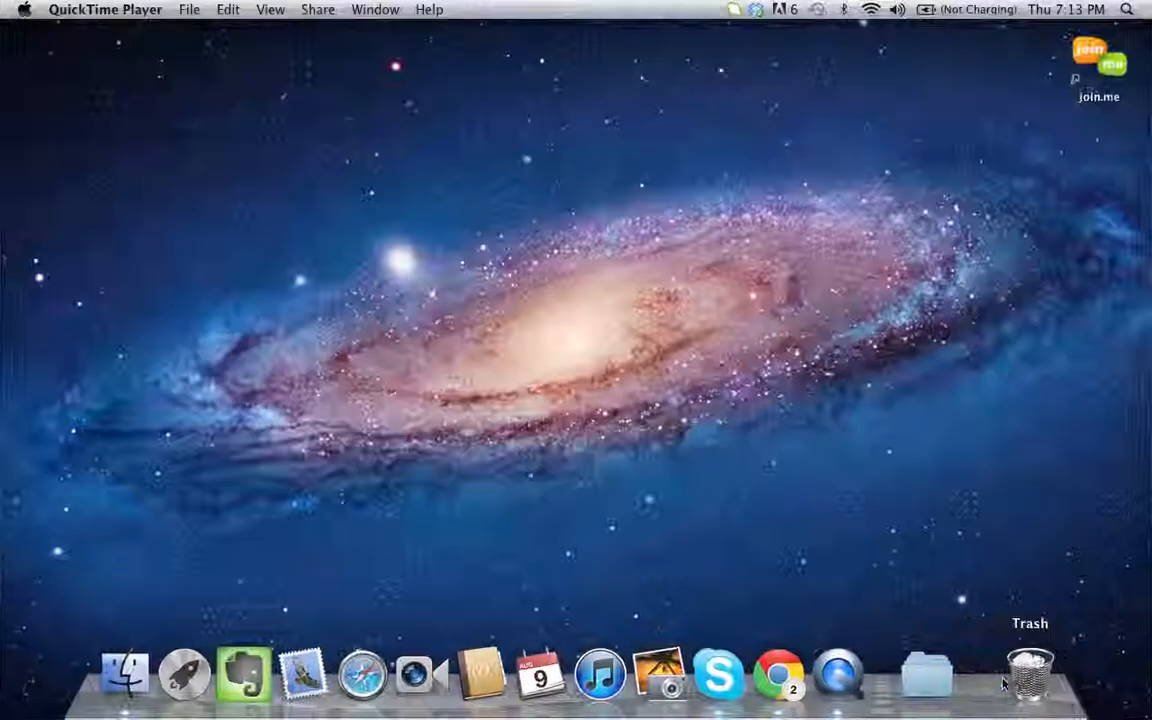